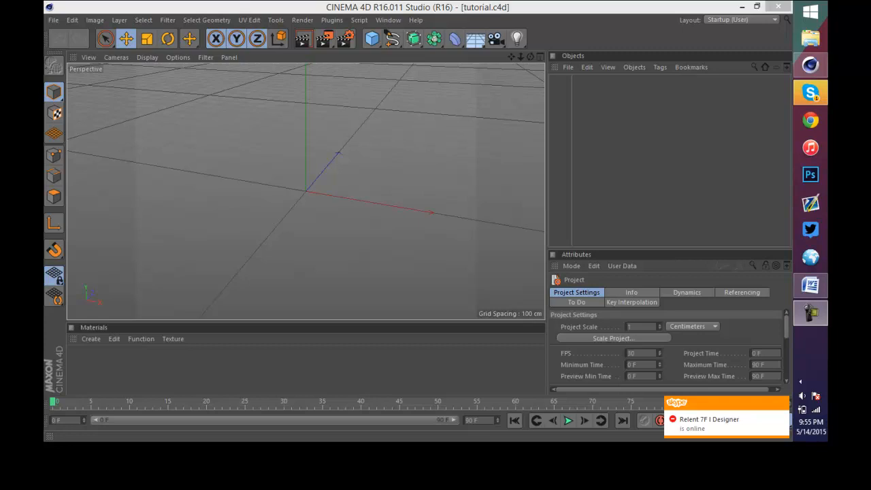
pyautogui.click(781, 406)
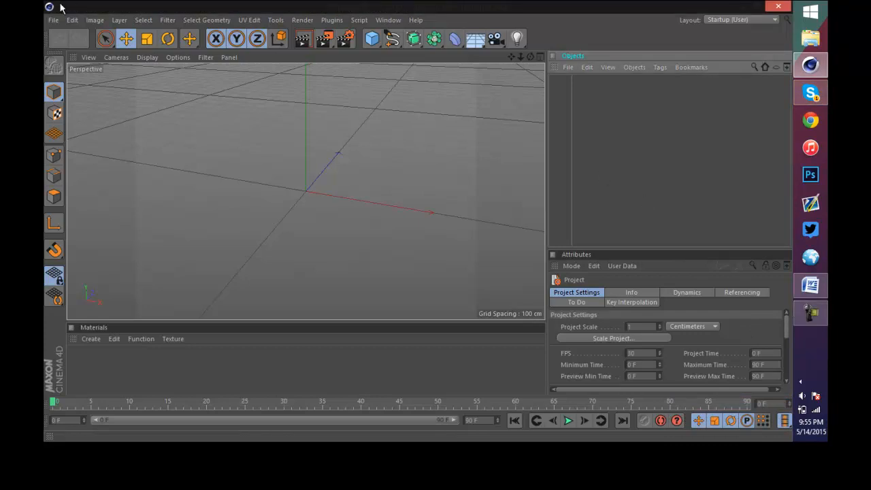
pyautogui.scroll(-4, 279, 157)
pyautogui.scroll(7, 279, 156)
pyautogui.scroll(2, 313, 211)
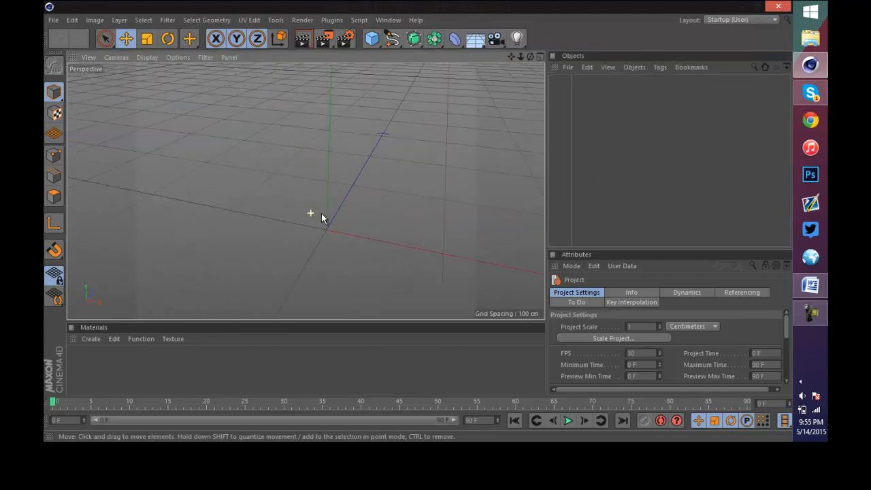
pyautogui.scroll(-4, 336, 222)
pyautogui.click(680, 168)
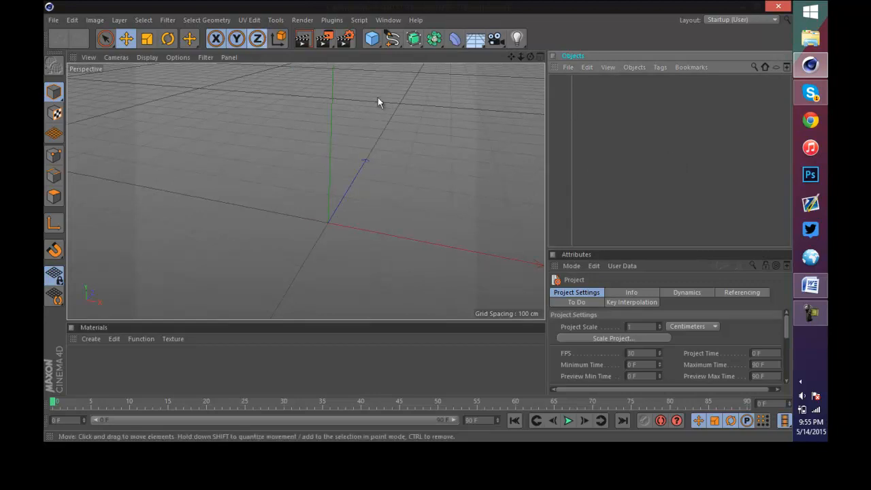
# - Add a cylinder primitive and rotate it 90° in bank so that it lies along the X axis
pyautogui.moveTo(372, 38); pyautogui.dragTo(590, 62)
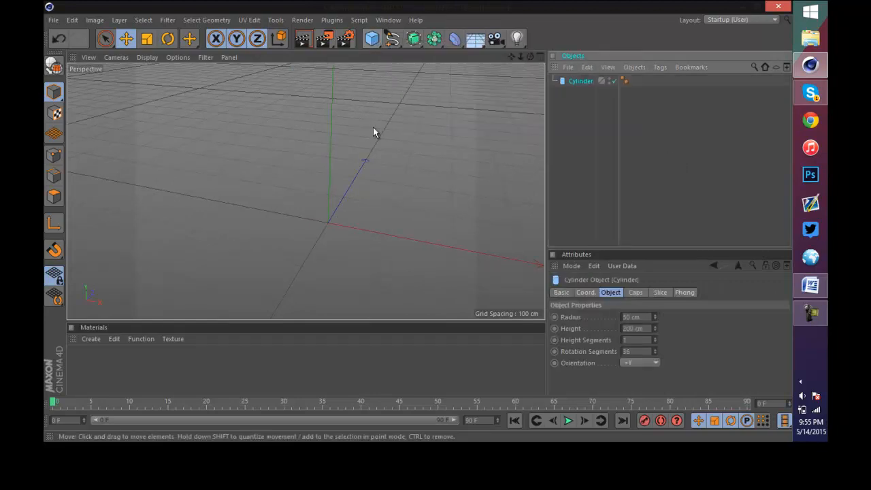
pyautogui.click(168, 38)
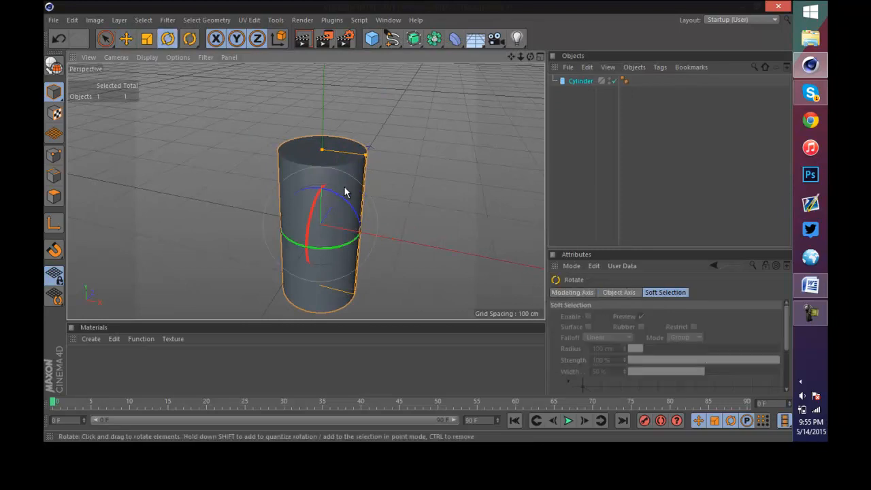
pyautogui.moveTo(360, 217); pyautogui.dragTo(427, 296)
# - Lengthen the horizontal cylinder and duplicate it along its own axis towards negative X
pyautogui.click(126, 39)
pyautogui.keyDown('alt'); pyautogui.moveTo(351, 284); pyautogui.dragTo(461, 277, button='right'); pyautogui.keyUp('alt')
pyautogui.scroll(2, 461, 276)
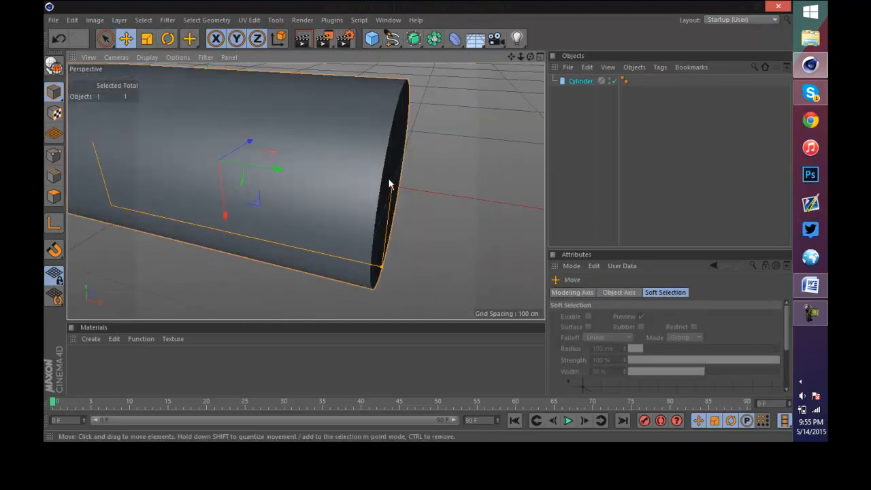
pyautogui.scroll(-6, 392, 185)
pyautogui.scroll(2, 401, 181)
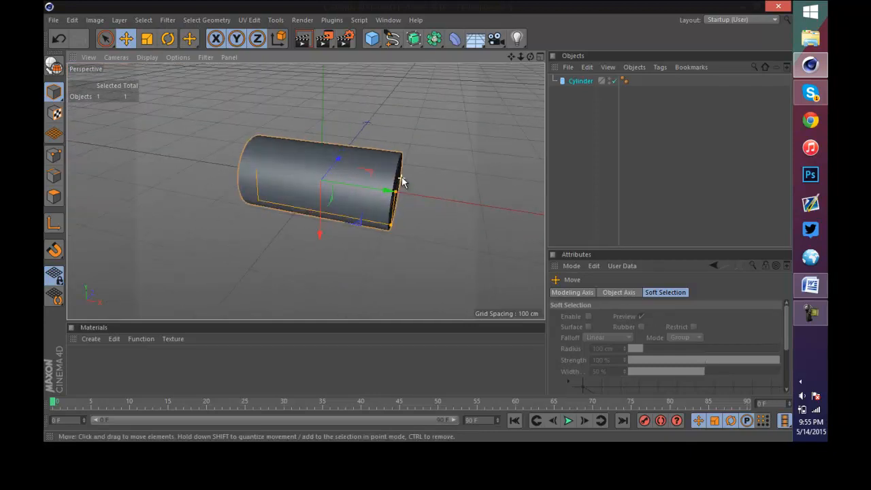
pyautogui.scroll(2, 441, 202)
pyautogui.keyDown('ctrl'); pyautogui.moveTo(440, 200); pyautogui.dragTo(245, 189); pyautogui.keyUp('ctrl')
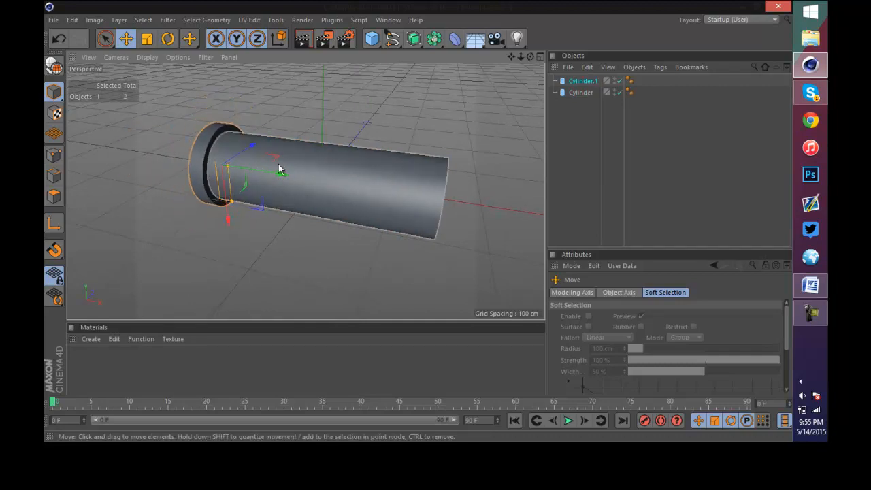
# - Try to make the end collar longer and copy it to the opposite end of the main cylinder
pyautogui.scroll(7, 136, 79)
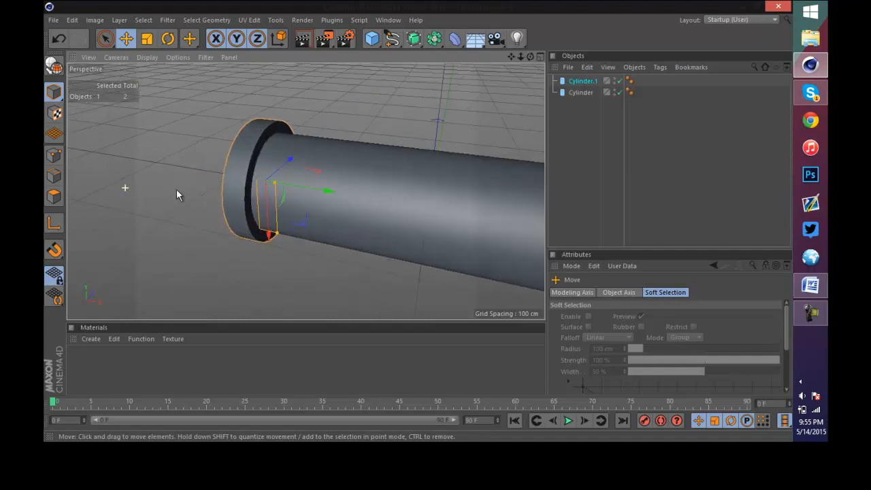
pyautogui.moveTo(334, 195); pyautogui.dragTo(354, 196)
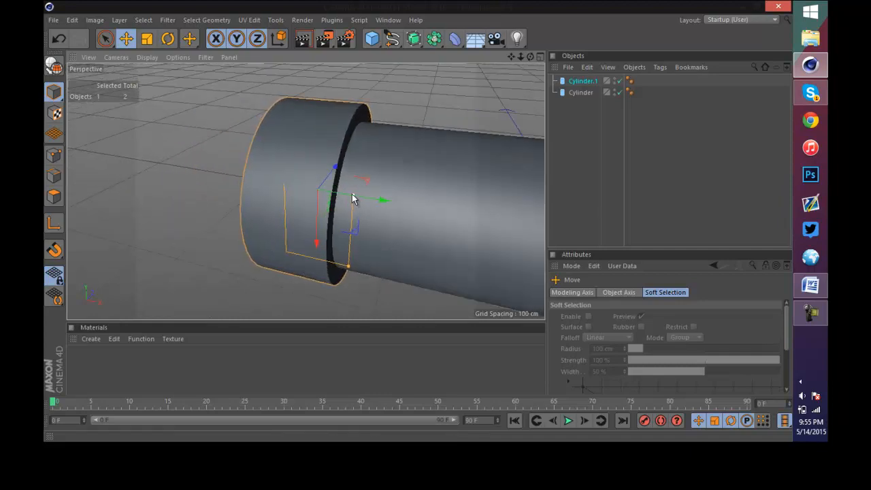
pyautogui.scroll(-8, 335, 185)
pyautogui.scroll(8, 335, 185)
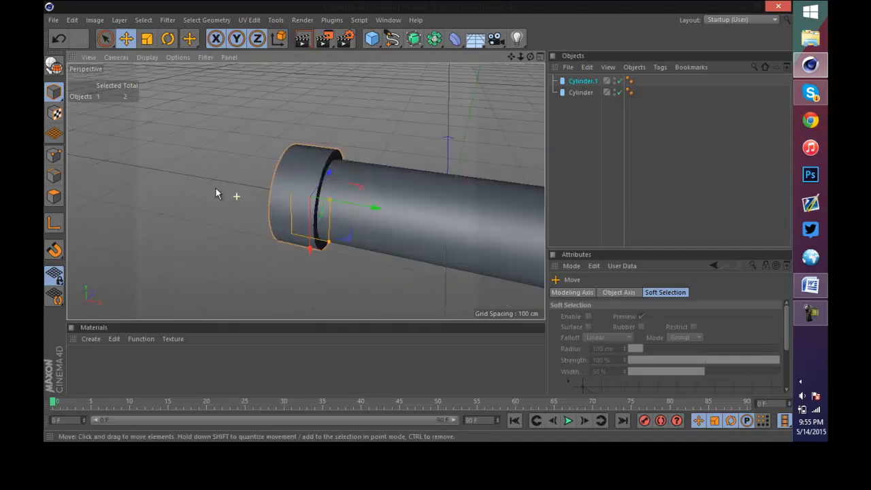
pyautogui.moveTo(411, 212)
pyautogui.mouseDown()
pyautogui.moveTo(363, 203)
pyautogui.moveTo(388, 202)
pyautogui.moveTo(416, 221)
pyautogui.mouseUp()
pyautogui.scroll(-5, 378, 174)
pyautogui.scroll(2, 494, 196)
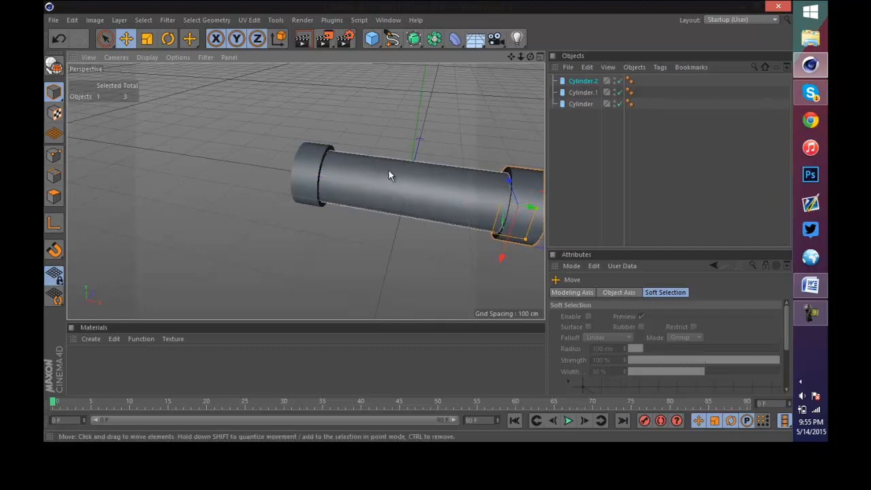
# - Undo the second collar copy and the reshaping of the first duplicate, back to the full-length duplicate cylinder
pyautogui.hotkey('ctrl', 'z')
pyautogui.hotkey('ctrl', 'z')
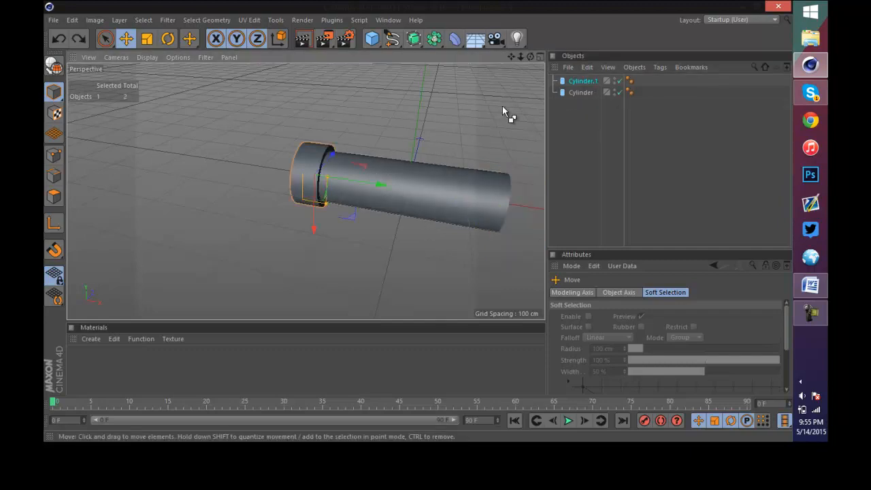
pyautogui.hotkey('ctrl', 'z')
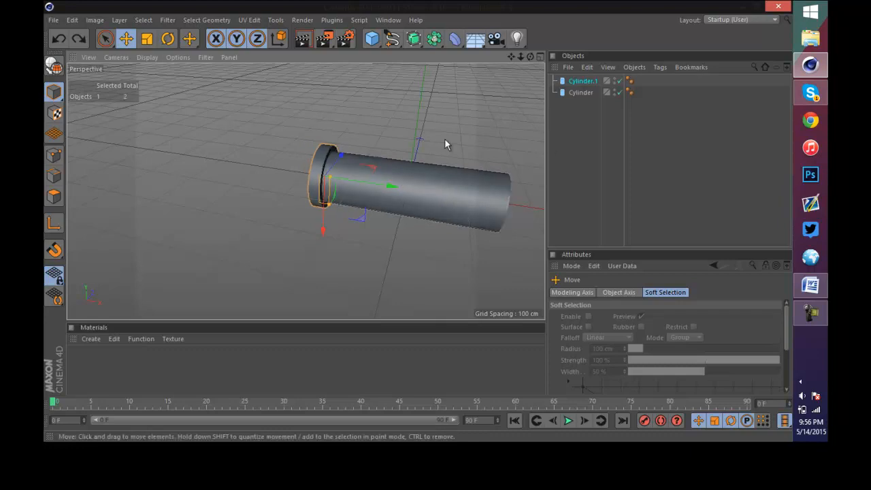
pyautogui.hotkey('ctrl', 'z')
pyautogui.hotkey('ctrl', 'z')
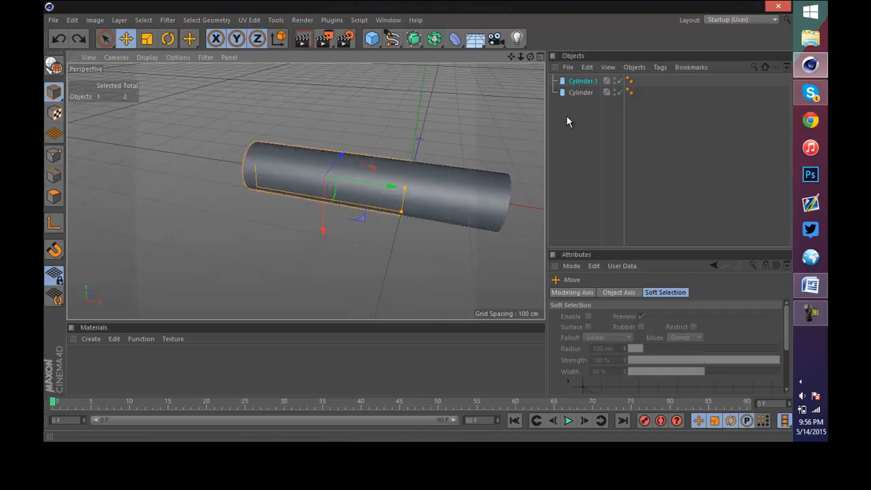
# - Set the duplicate cylinder's X position to 0 cm
pyautogui.click(583, 83)
pyautogui.click(586, 292)
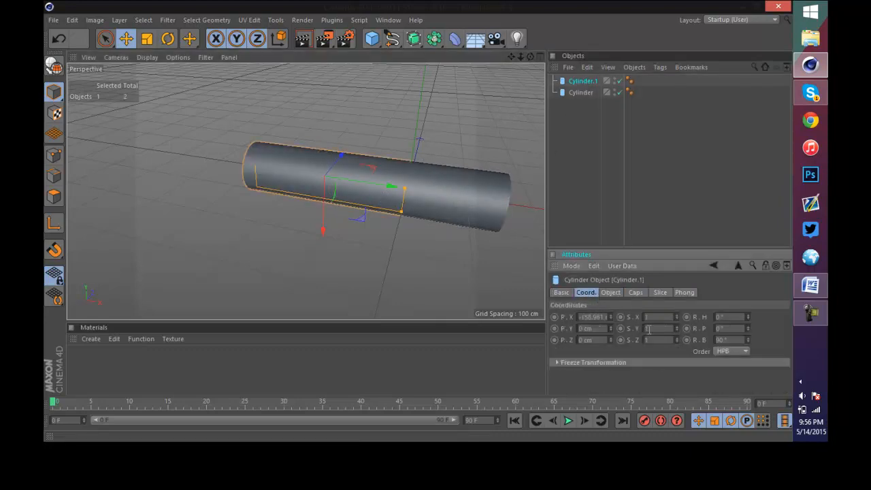
pyautogui.click(611, 293)
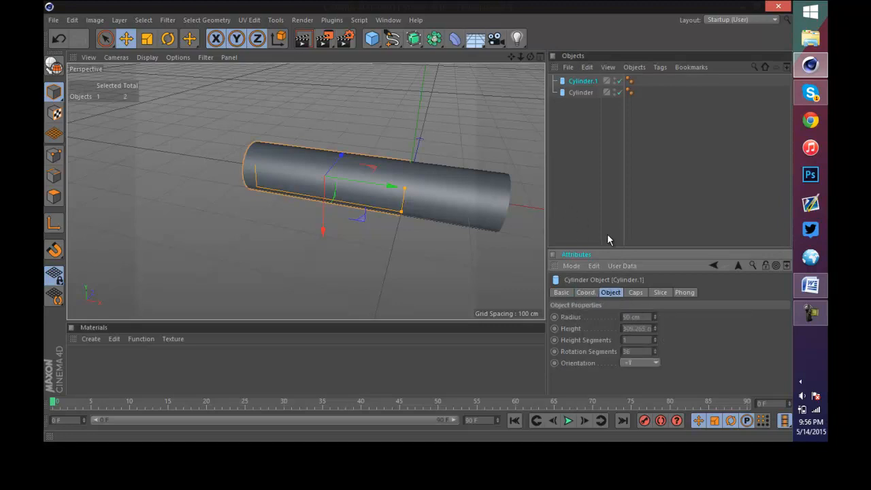
pyautogui.click(564, 291)
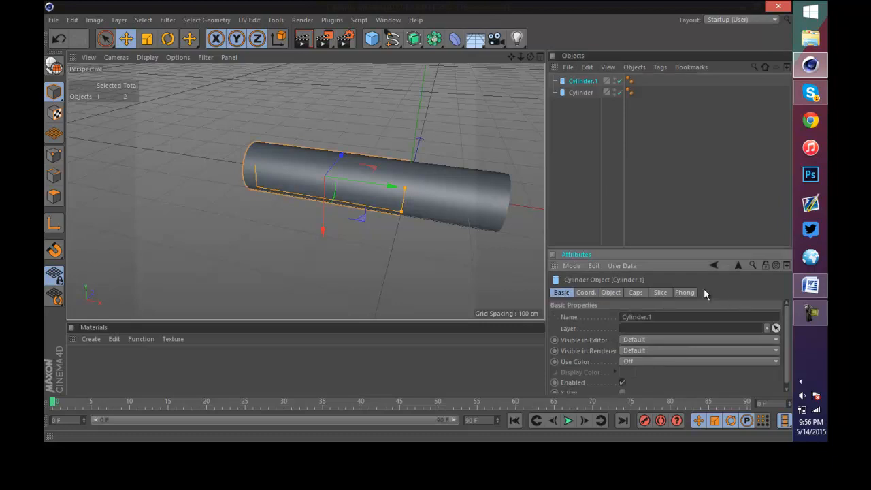
pyautogui.click(610, 292)
pyautogui.click(587, 291)
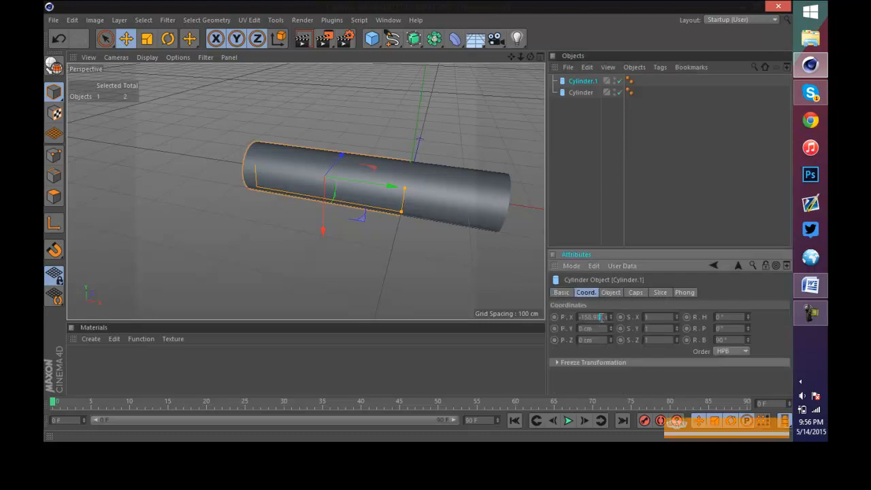
pyautogui.write('0')
pyautogui.press('Return')
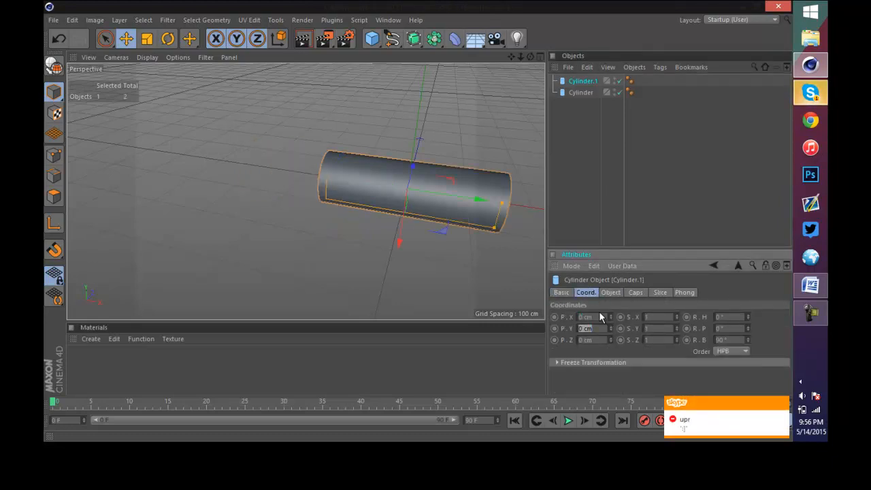
# - Shorten the centred duplicate to a narrow collar and enlarge its radius beyond the main cylinder
pyautogui.moveTo(503, 219); pyautogui.dragTo(417, 183)
pyautogui.moveTo(414, 214); pyautogui.dragTo(414, 223)
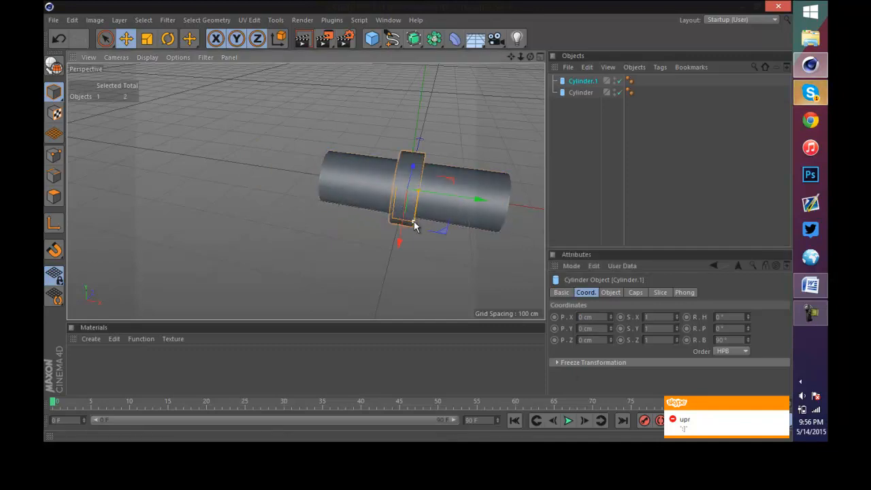
pyautogui.scroll(3, 430, 138)
pyautogui.scroll(2, 429, 138)
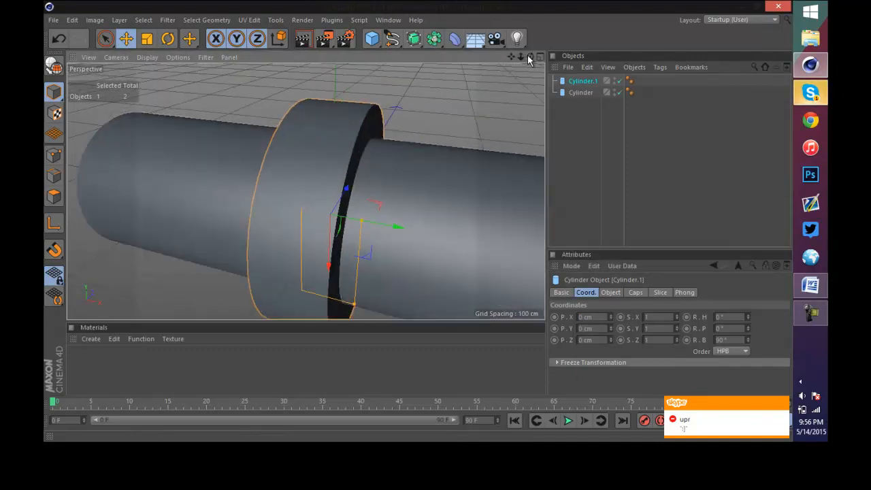
# - Add a Symmetry object, place the collar cylinder inside it and group the collar under a null
pyautogui.moveTo(530, 59); pyautogui.dragTo(531, 61)
pyautogui.scroll(-4, 439, 197)
pyautogui.scroll(3, 435, 231)
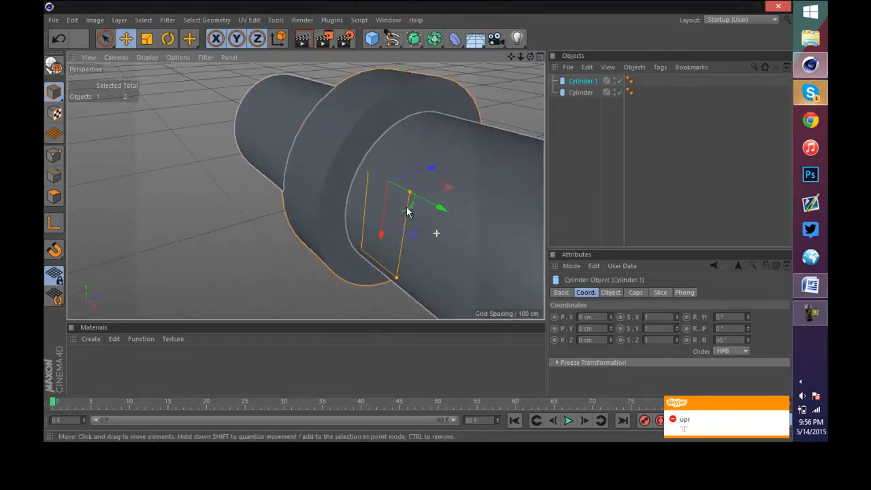
pyautogui.click(434, 38)
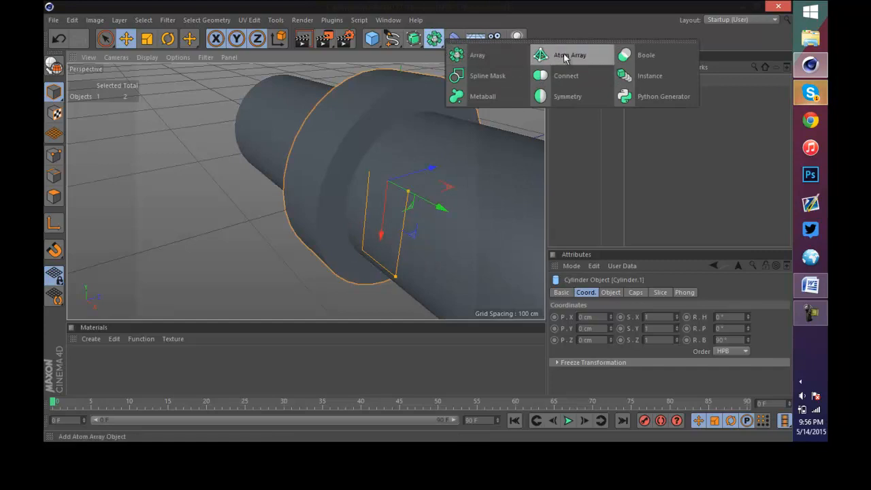
pyautogui.click(569, 96)
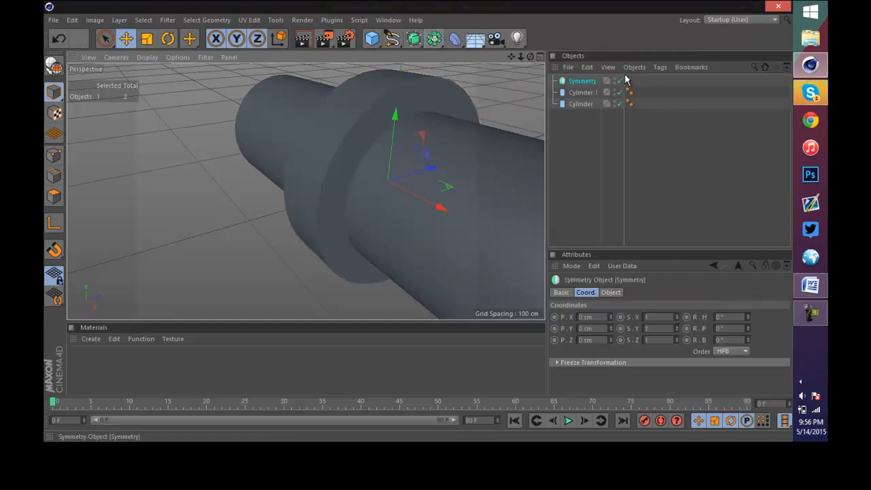
pyautogui.moveTo(579, 93); pyautogui.dragTo(582, 82)
pyautogui.rightClick(576, 97)
pyautogui.click(605, 340)
# - Try the XZ mirror plane on the Symmetry object by moving the grouped collar along the main cylinder's axis
pyautogui.click(583, 82)
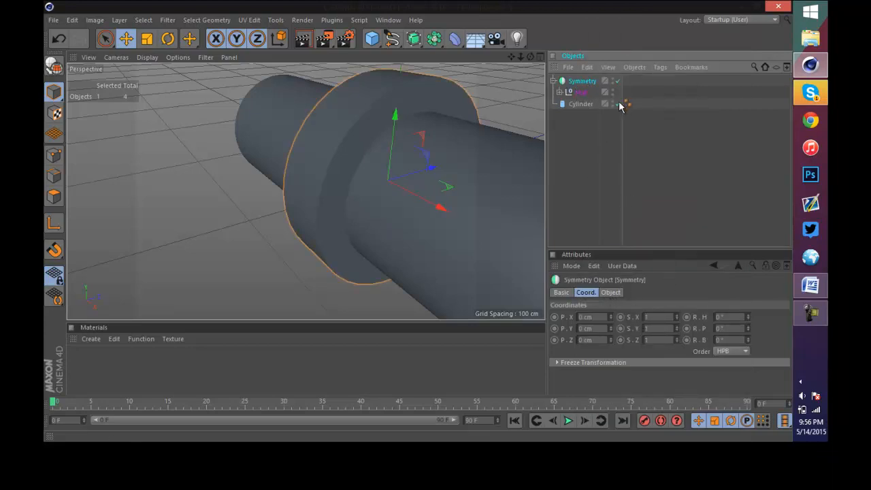
pyautogui.click(610, 292)
pyautogui.click(636, 317)
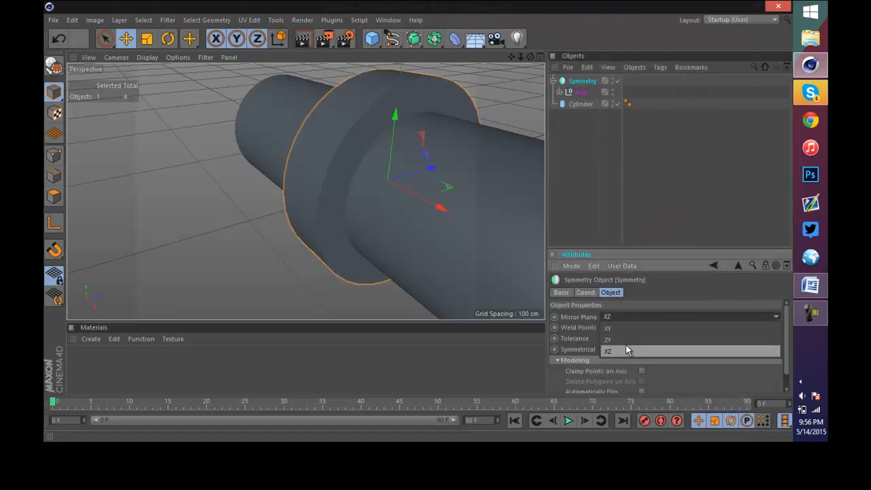
pyautogui.click(626, 349)
pyautogui.click(575, 93)
pyautogui.moveTo(439, 205); pyautogui.dragTo(422, 204)
# - Set the Symmetry object's mirror plane to ZY
pyautogui.click(582, 81)
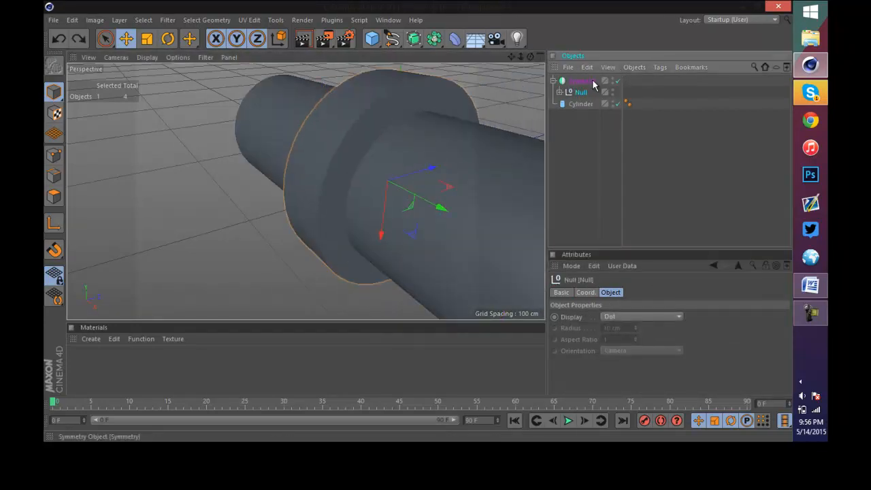
pyautogui.click(610, 317)
pyautogui.click(615, 338)
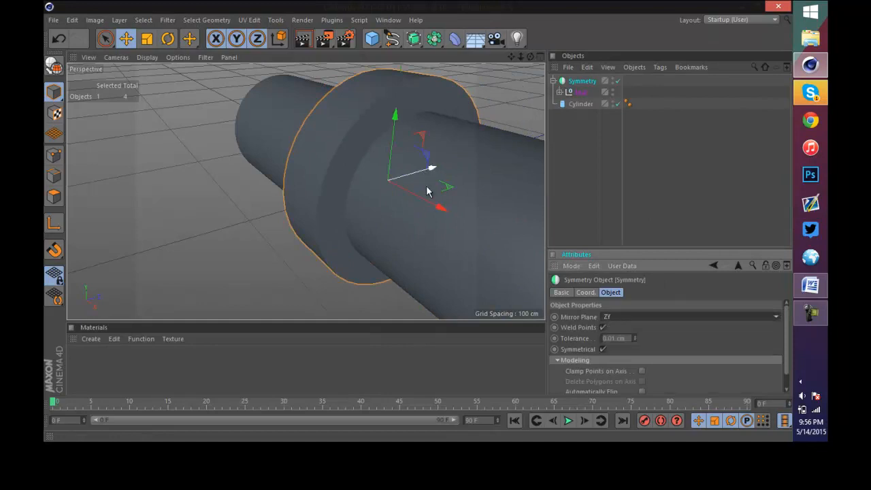
# - Move the null holding the collar along the main cylinder's axis out to one end
pyautogui.click(578, 93)
pyautogui.moveTo(428, 193); pyautogui.dragTo(422, 225)
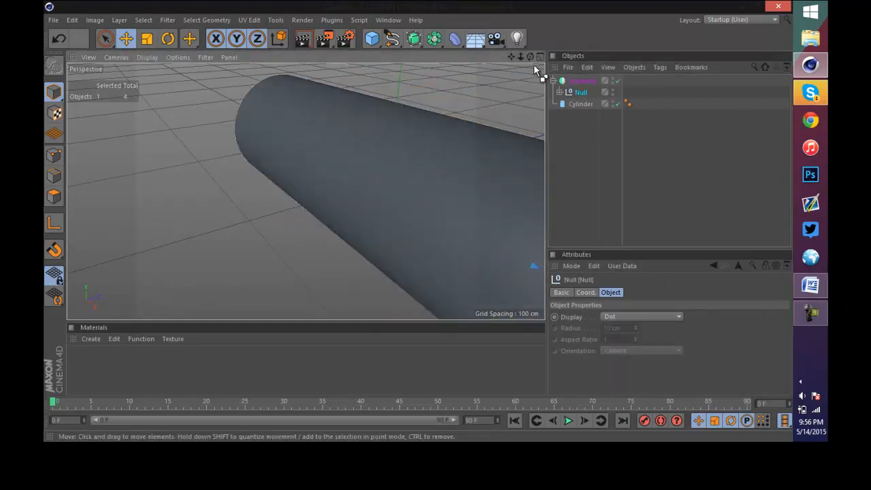
pyautogui.hotkey('ctrl', 'z')
pyautogui.scroll(-6, 418, 223)
pyautogui.moveTo(369, 218); pyautogui.dragTo(440, 276)
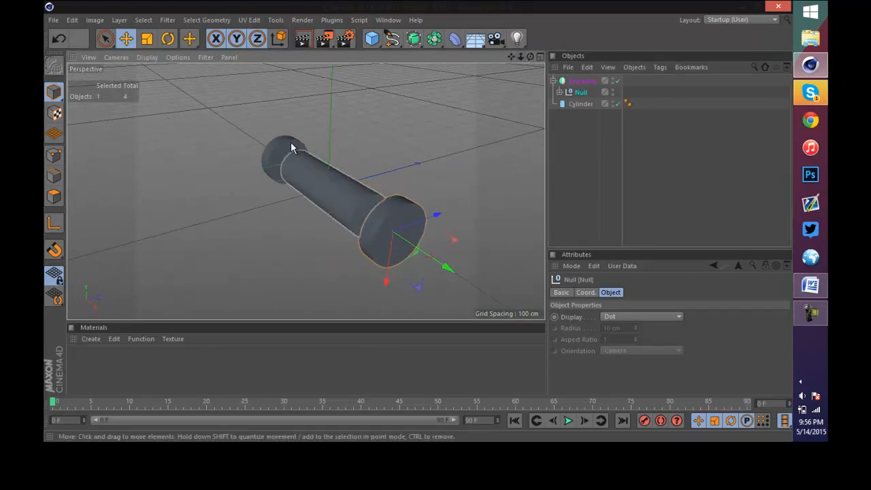
# - Shift the null across to the negative X end and fit the mirrored collar over the main cylinder's end
pyautogui.scroll(5, 517, 301)
pyautogui.moveTo(530, 56); pyautogui.dragTo(418, 222)
pyautogui.scroll(-5, 418, 225)
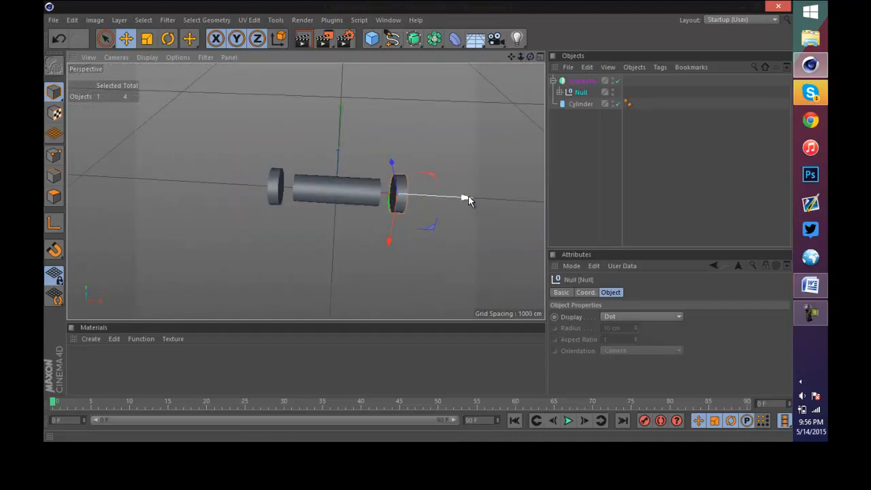
pyautogui.moveTo(468, 196); pyautogui.dragTo(338, 179)
pyautogui.scroll(8, 322, 178)
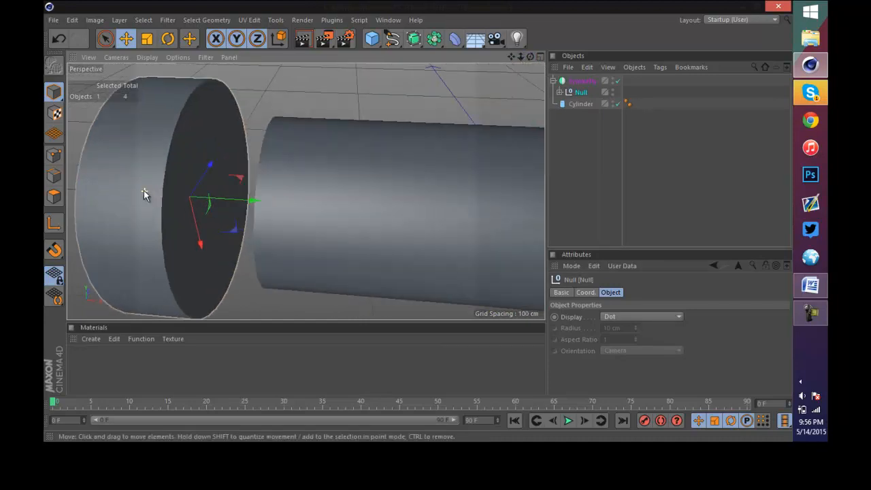
pyautogui.moveTo(235, 198); pyautogui.dragTo(289, 195)
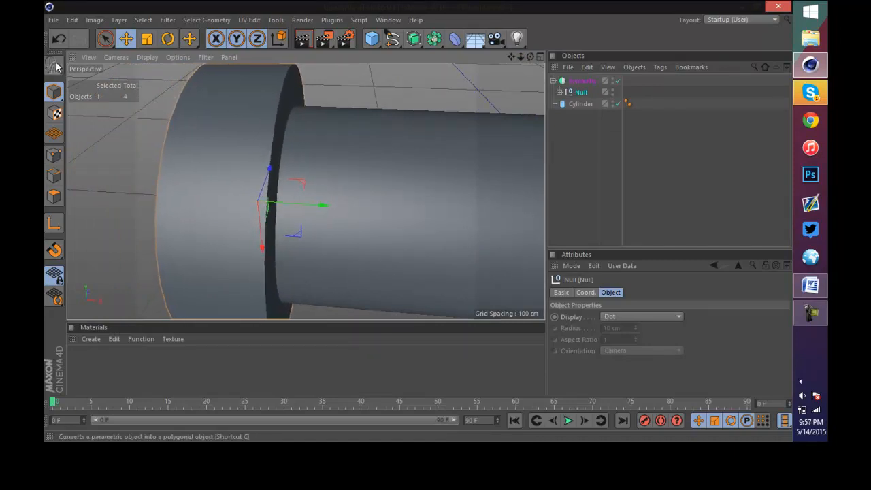
# - Expand the null's contents and inspect how both collars sit on the main cylinder's ends
pyautogui.click(559, 92)
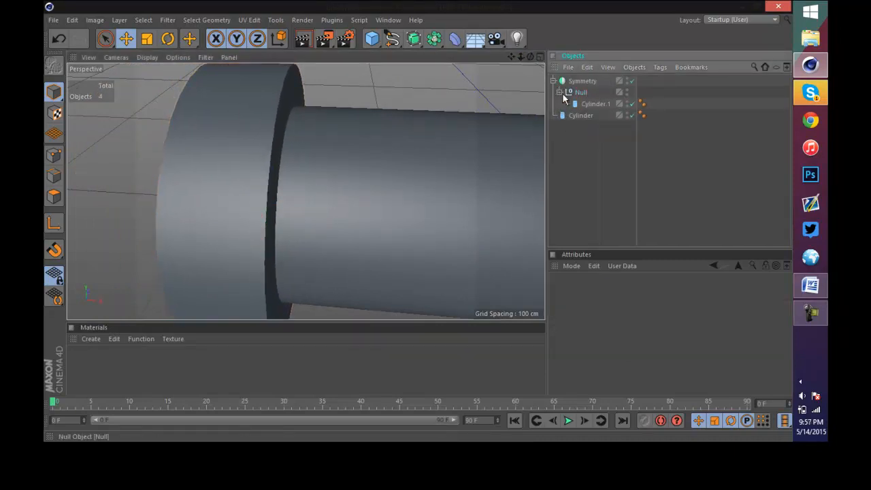
pyautogui.scroll(-10, 436, 136)
pyautogui.scroll(-3, 442, 77)
pyautogui.scroll(12, 461, 73)
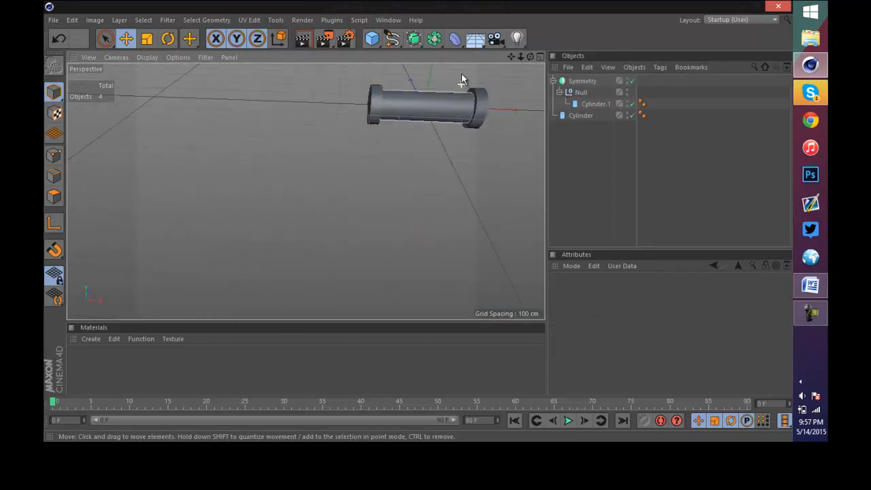
pyautogui.moveTo(518, 57); pyautogui.dragTo(408, 216)
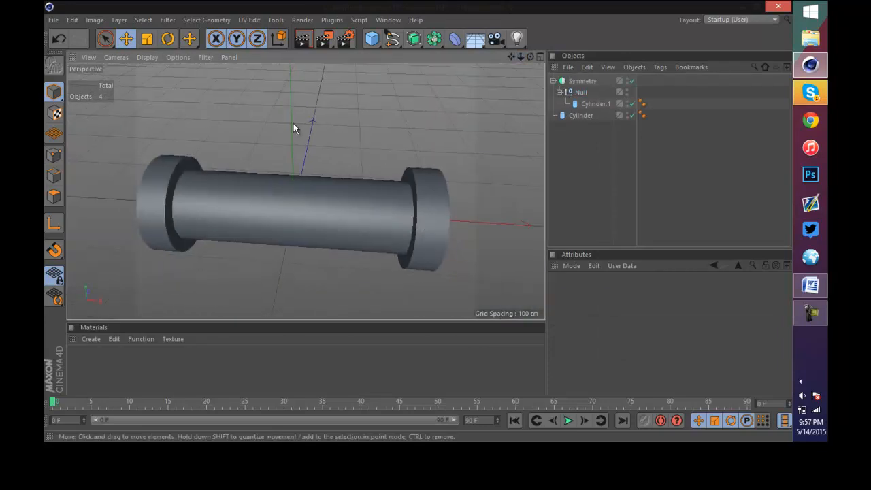
pyautogui.scroll(2, 294, 123)
pyautogui.scroll(-4, 242, 189)
pyautogui.scroll(3, 216, 202)
pyautogui.scroll(-2, 95, 184)
pyautogui.scroll(5, 142, 171)
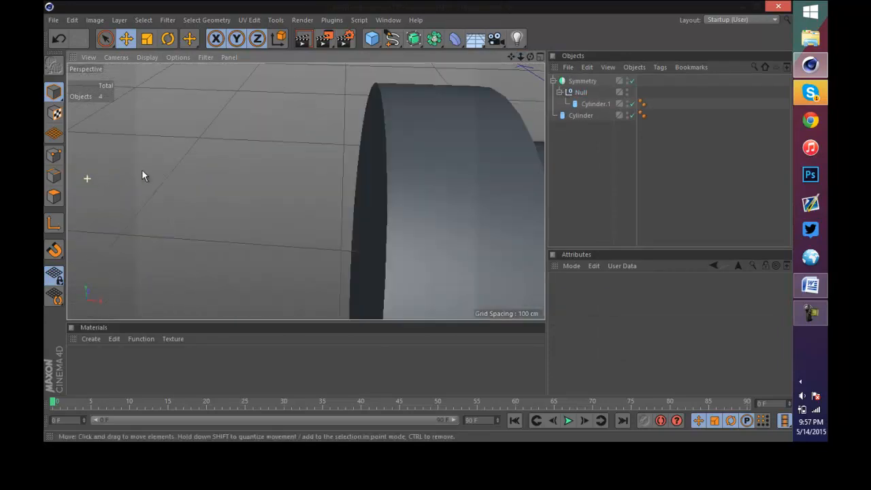
pyautogui.scroll(-4, 232, 147)
pyautogui.scroll(2, 191, 182)
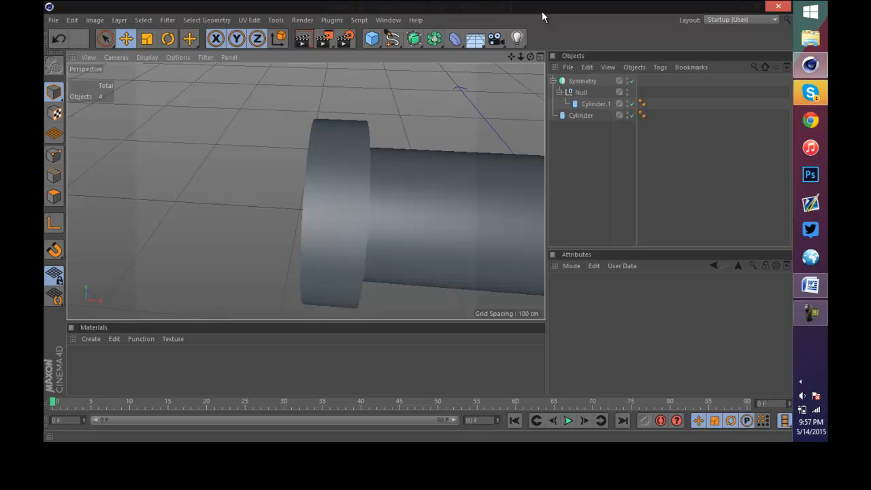
pyautogui.scroll(-3, 427, 97)
# - Convert the collar cylinder inside the null to an editable polygon object and switch to polygon editing
pyautogui.click(596, 104)
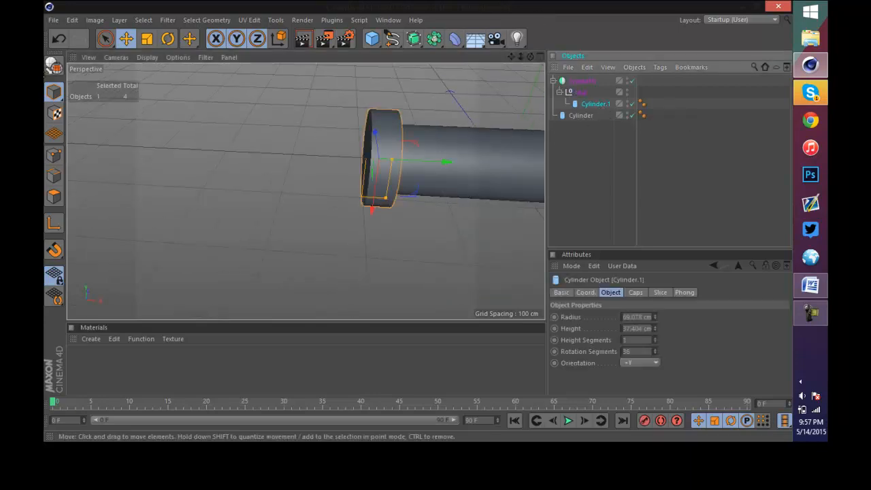
pyautogui.click(54, 66)
pyautogui.click(54, 196)
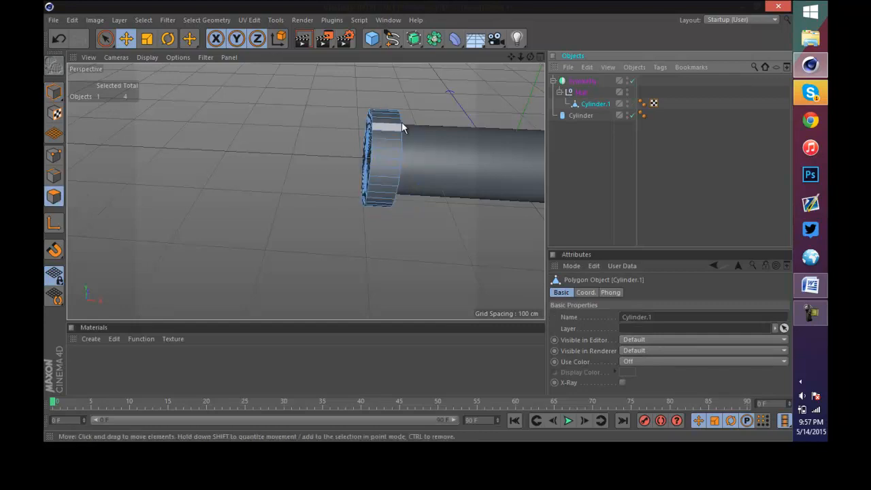
# - Select all polygons of the collar's outer end cap with Loop Selection
pyautogui.scroll(3, 401, 122)
pyautogui.moveTo(527, 57); pyautogui.dragTo(387, 216)
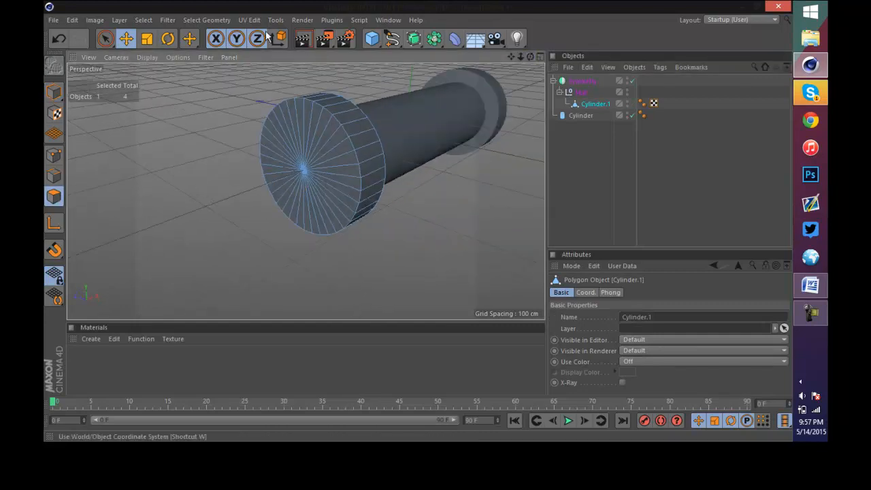
pyautogui.click(169, 21)
pyautogui.moveTo(185, 21)
pyautogui.click(215, 99)
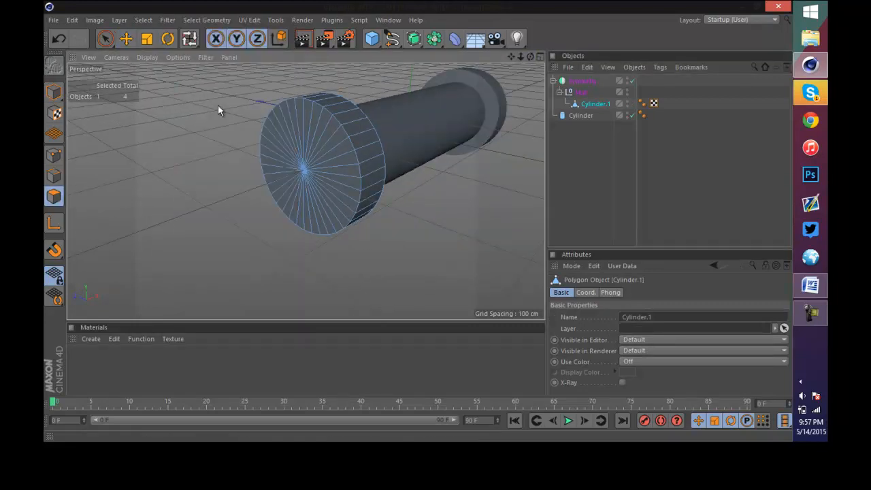
pyautogui.click(301, 151)
# - Try Matrix Extrude on the collar's selected end cap and undo it
pyautogui.rightClick(303, 151)
pyautogui.click(341, 234)
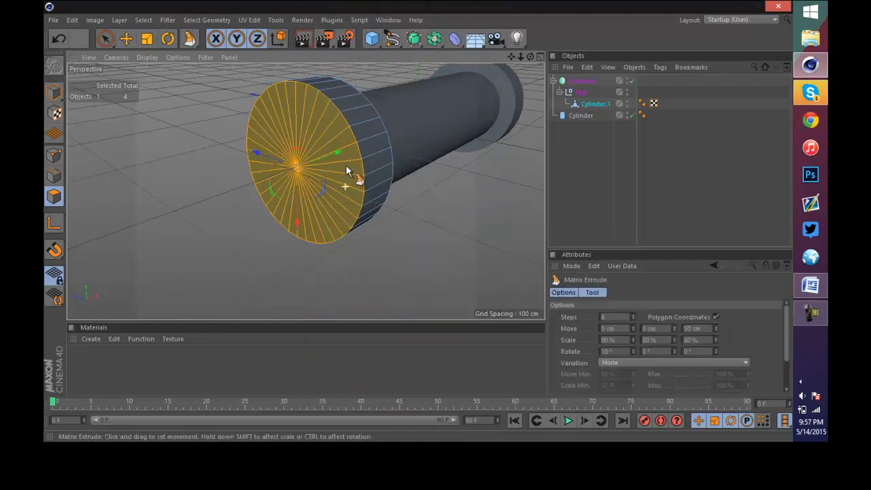
pyautogui.moveTo(349, 174); pyautogui.dragTo(417, 221)
pyautogui.hotkey('ctrl', 'z')
# - Inset the collar's end cap with Extrude Inner and extrude the smaller face outward by 22 cm
pyautogui.rightClick(335, 130)
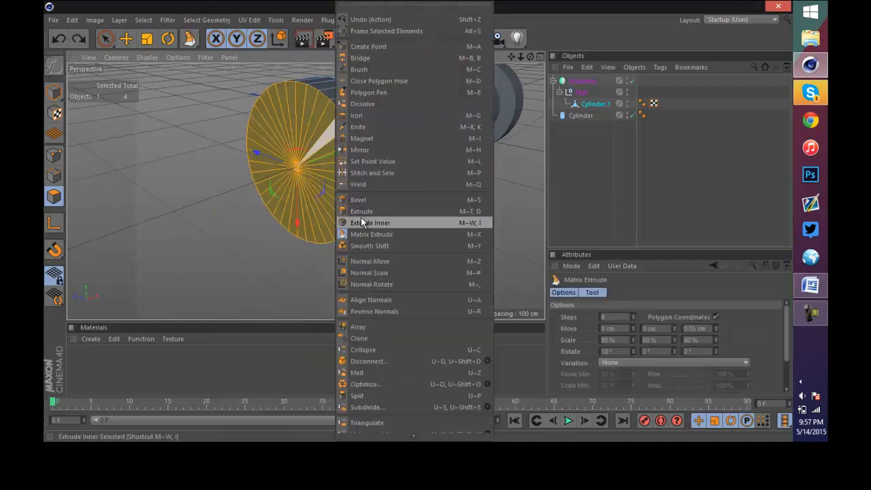
pyautogui.click(364, 222)
pyautogui.moveTo(417, 222); pyautogui.dragTo(418, 220)
pyautogui.rightClick(322, 146)
pyautogui.click(347, 211)
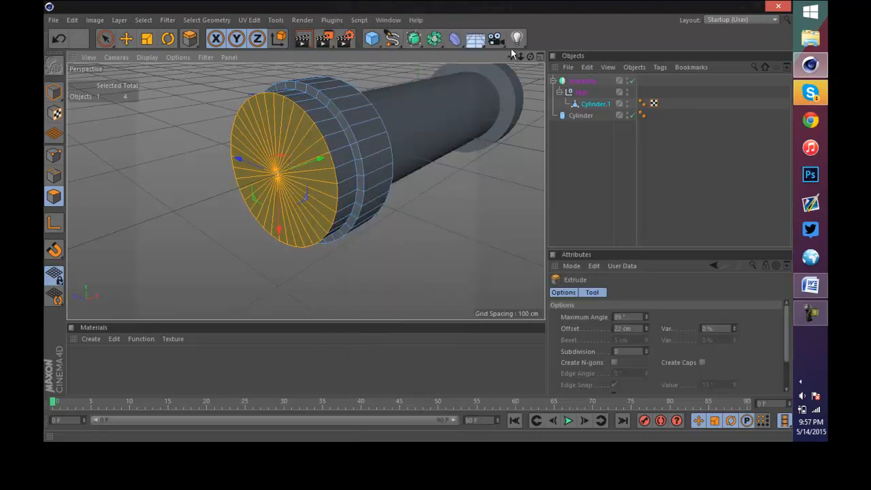
# - Enlarge the extruded end face beyond its rim using Extrude Inner with a negative offset
pyautogui.moveTo(520, 57); pyautogui.dragTo(417, 221)
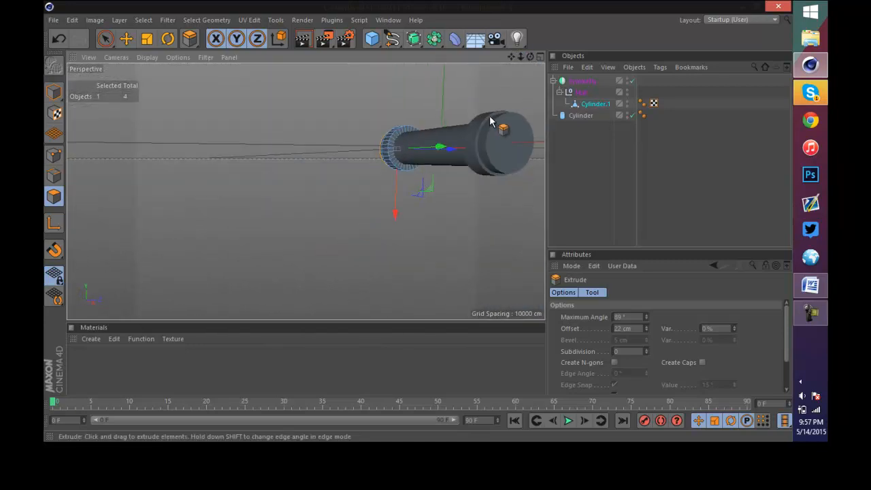
pyautogui.scroll(3, 400, 83)
pyautogui.scroll(3, 263, 170)
pyautogui.scroll(4, 404, 140)
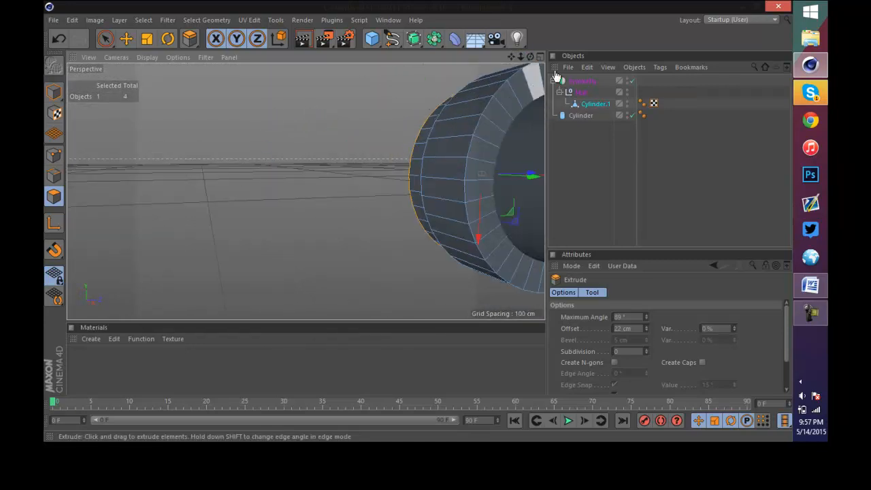
pyautogui.moveTo(529, 57); pyautogui.dragTo(285, 211)
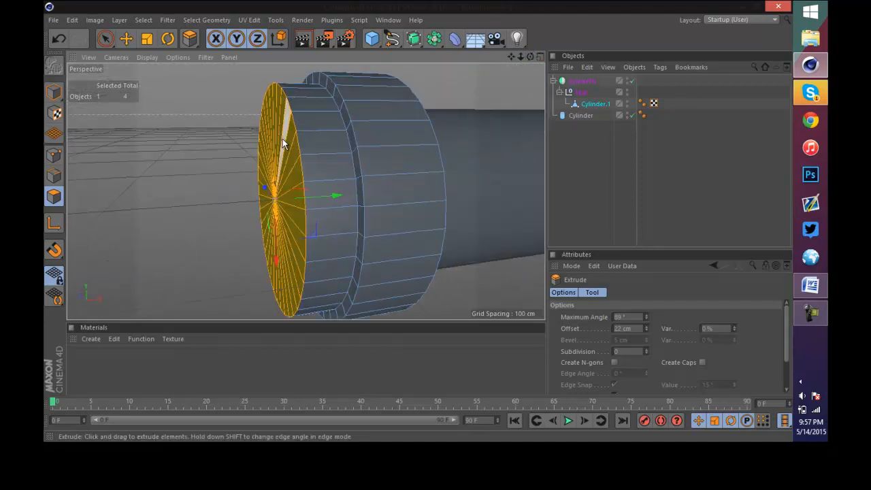
pyautogui.rightClick(285, 211)
pyautogui.click(322, 223)
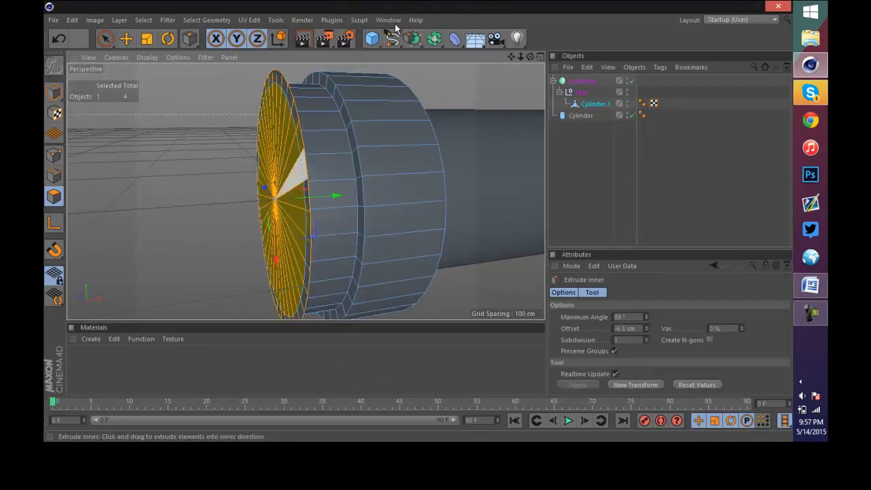
# - Extrude the enlarged end face outward by 22 cm to form a second ring on the collar
pyautogui.moveTo(530, 58); pyautogui.dragTo(260, 163)
pyautogui.rightClick(259, 163)
pyautogui.click(284, 212)
pyautogui.scroll(-6, 274, 143)
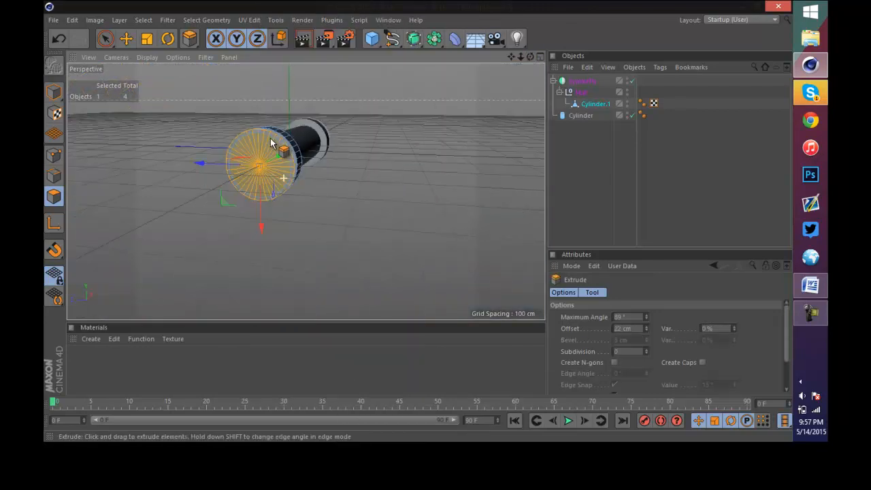
pyautogui.moveTo(418, 222)
pyautogui.mouseDown()
pyautogui.moveTo(431, 224)
pyautogui.moveTo(418, 221)
pyautogui.mouseUp()
pyautogui.scroll(-4, 474, 87)
pyautogui.scroll(5, 412, 76)
pyautogui.scroll(2, 367, 181)
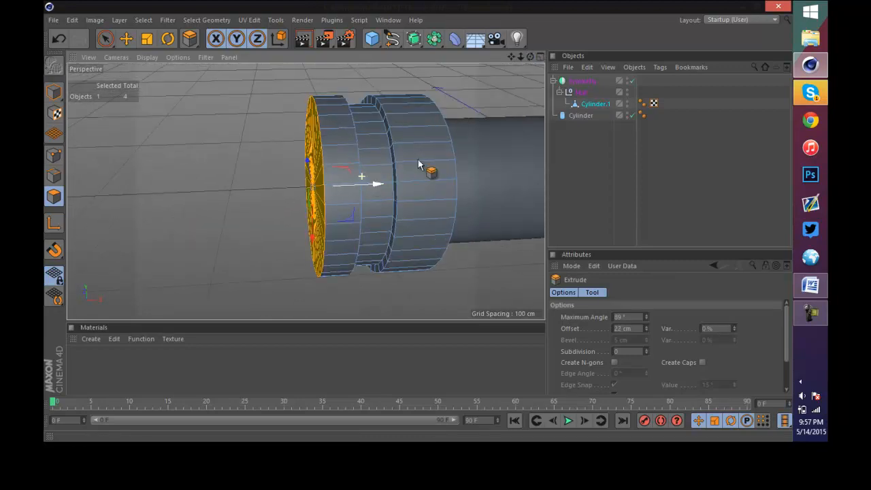
# - Thin the outer ring by moving its end face back along the axis towards the collar
pyautogui.moveTo(369, 189); pyautogui.dragTo(386, 178)
pyautogui.scroll(3, 392, 146)
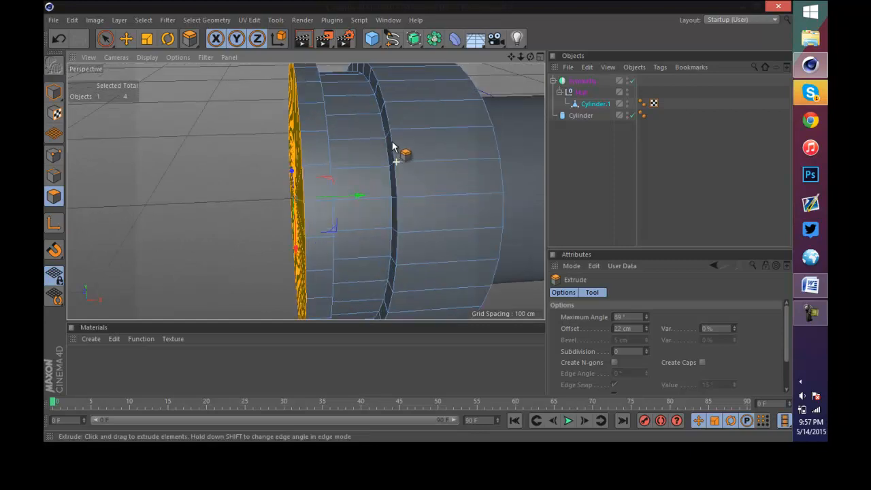
pyautogui.scroll(2, 380, 160)
pyautogui.scroll(-6, 385, 166)
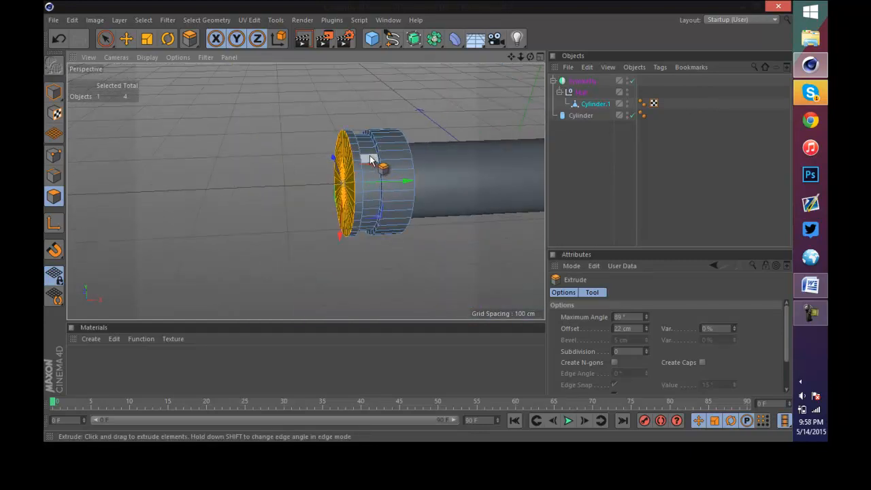
pyautogui.scroll(3, 367, 163)
pyautogui.scroll(-4, 440, 156)
pyautogui.scroll(4, 435, 155)
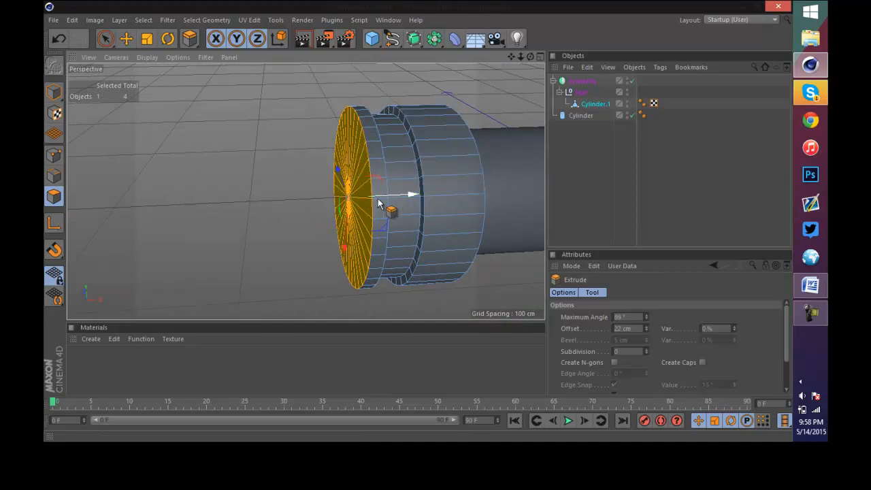
# - Add a new cylinder and rotate it to lie along the main cylinder's axis
pyautogui.moveTo(373, 34); pyautogui.dragTo(608, 52)
pyautogui.moveTo(520, 59); pyautogui.dragTo(418, 223)
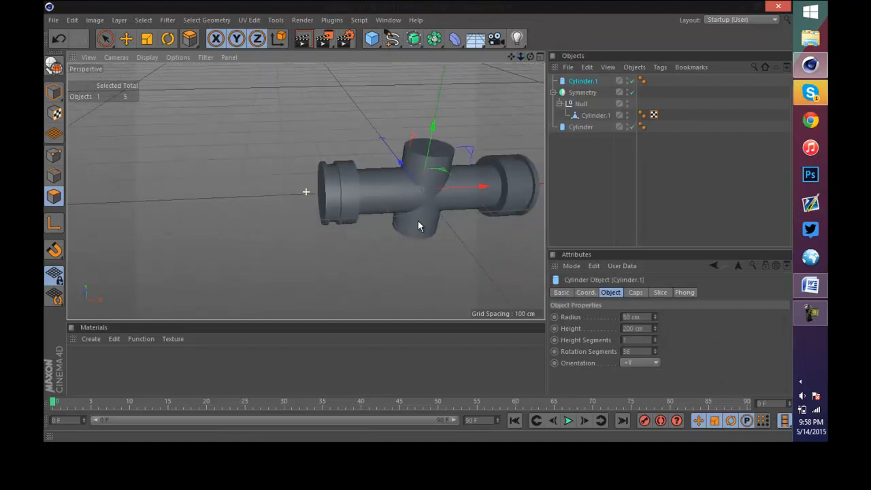
pyautogui.click(168, 39)
pyautogui.moveTo(400, 139); pyautogui.dragTo(338, 237)
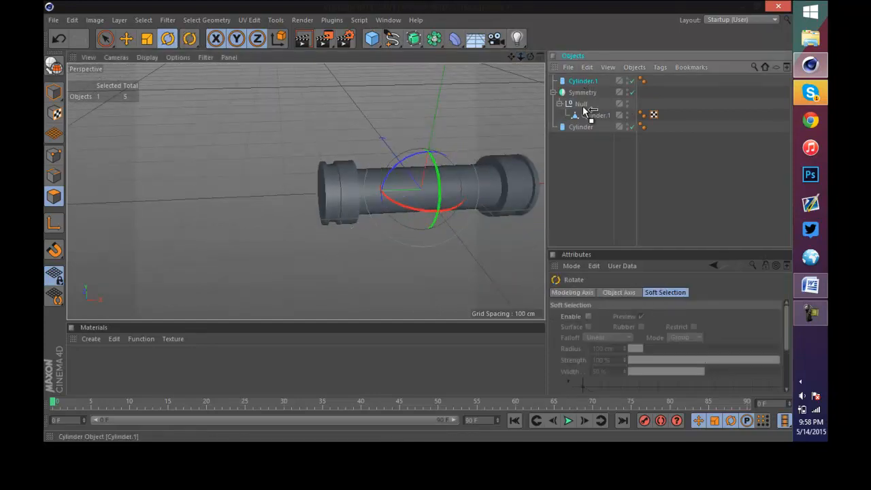
# - Place the new cylinder inside the null and move it along the axis out past the collar
pyautogui.moveTo(586, 111); pyautogui.dragTo(585, 106)
pyautogui.press('e')
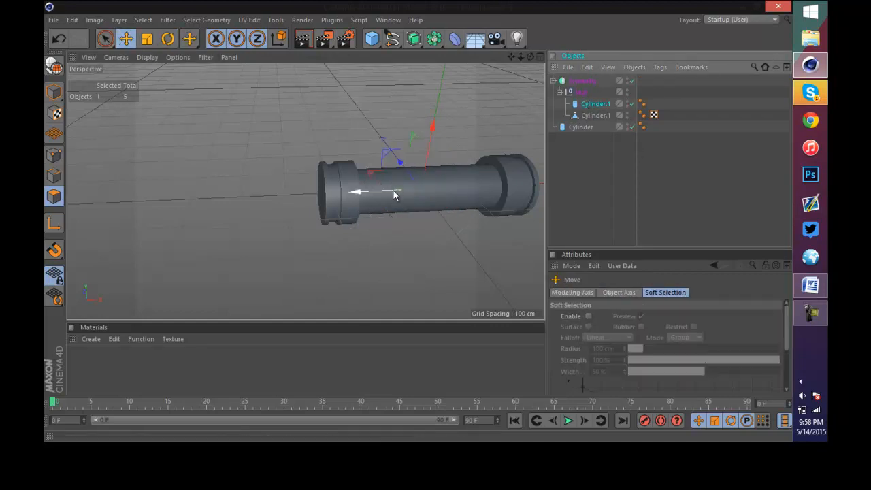
pyautogui.moveTo(393, 193); pyautogui.dragTo(211, 188)
# - Shorten the new cylinder to a height of 42 cm and fit it against the collar's outer end
pyautogui.click(610, 105)
pyautogui.scroll(-3, 462, 176)
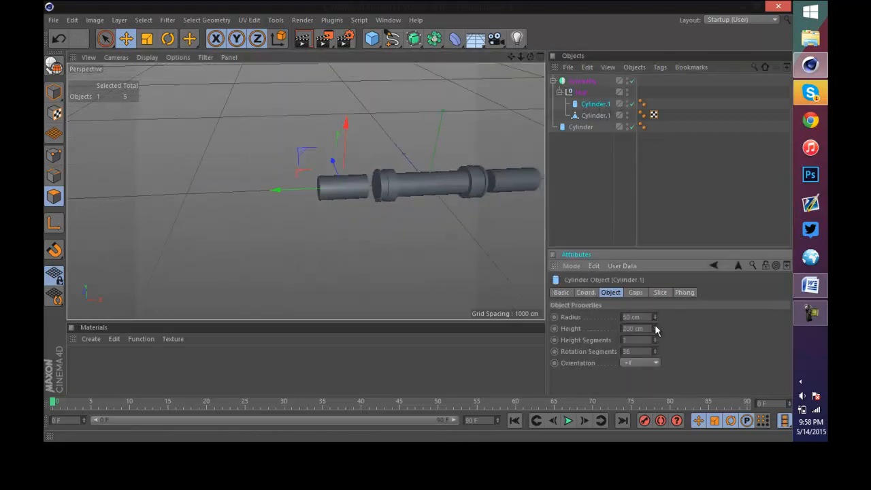
pyautogui.moveTo(654, 329); pyautogui.dragTo(654, 331)
pyautogui.scroll(3, 435, 180)
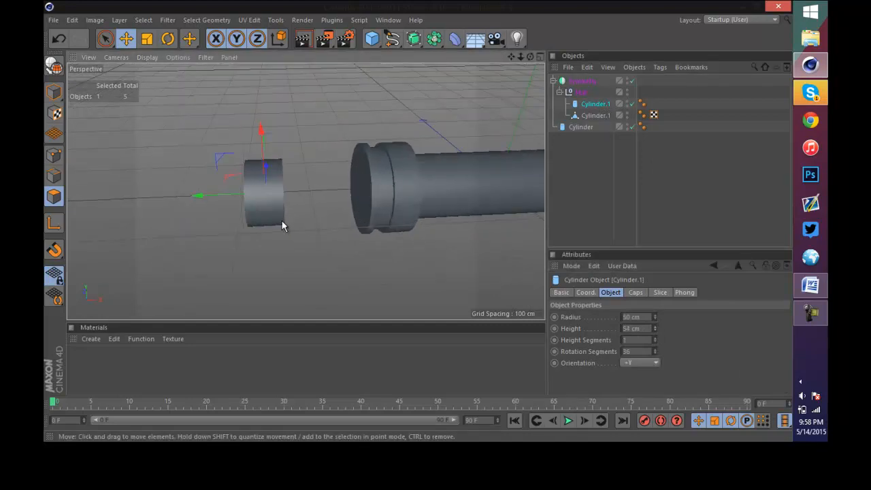
pyautogui.moveTo(281, 221); pyautogui.dragTo(303, 179)
pyautogui.scroll(3, 330, 175)
pyautogui.moveTo(654, 329); pyautogui.dragTo(656, 327)
pyautogui.moveTo(326, 211); pyautogui.dragTo(327, 184)
# - Convert the small end cylinder to a polygon object and loop-select its outer end cap
pyautogui.click(54, 67)
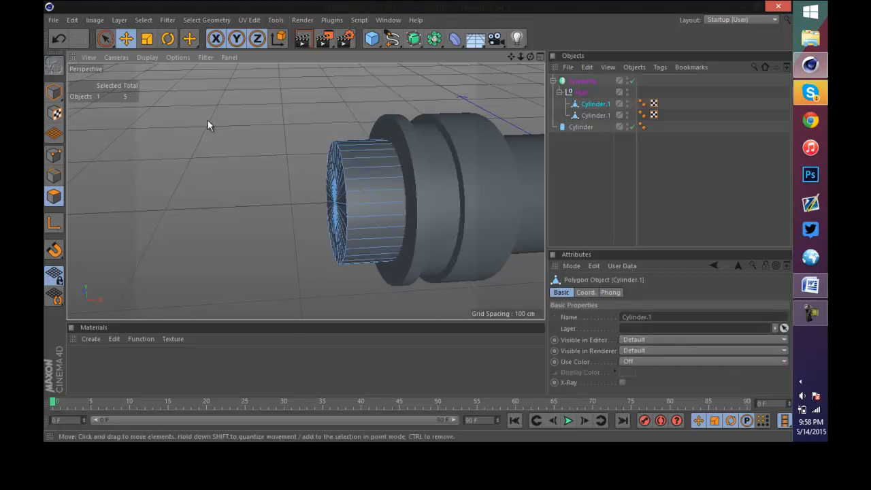
pyautogui.keyDown('alt'); pyautogui.moveTo(274, 198); pyautogui.dragTo(477, 161, button='right'); pyautogui.keyUp('alt')
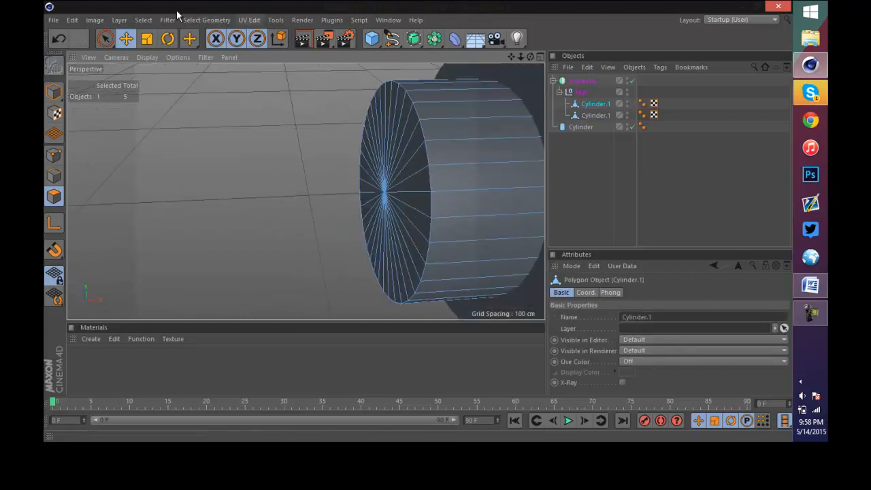
pyautogui.click(206, 20)
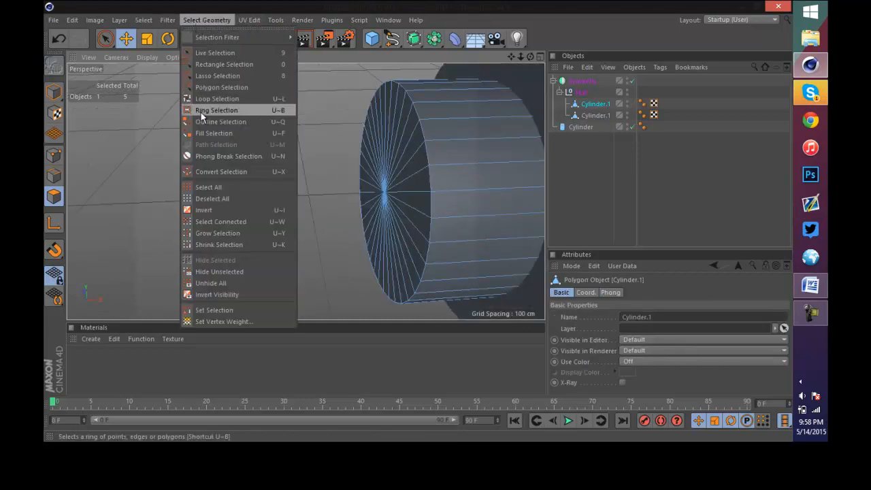
pyautogui.click(214, 97)
pyautogui.click(365, 161)
# - Try a Bevel with a 10.5 cm offset on the small cylinder's end cap
pyautogui.rightClick(403, 204)
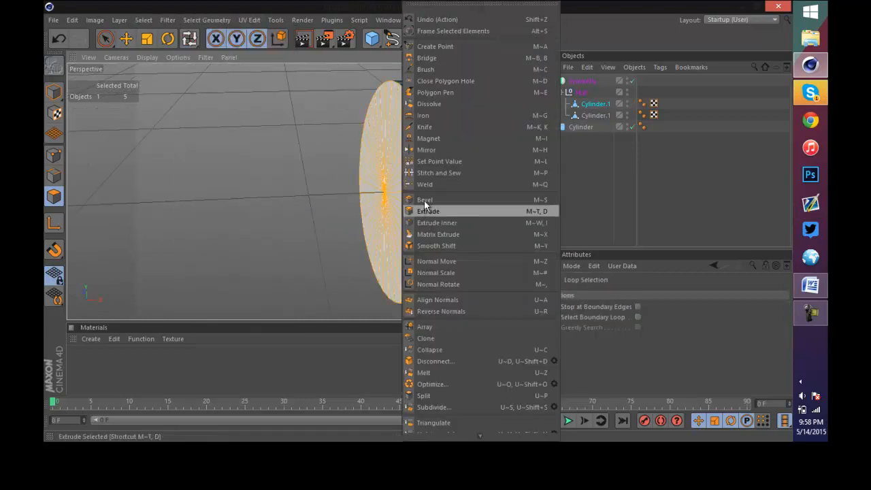
pyautogui.click(424, 200)
pyautogui.moveTo(427, 190); pyautogui.dragTo(389, 171)
pyautogui.scroll(-5, 319, 101)
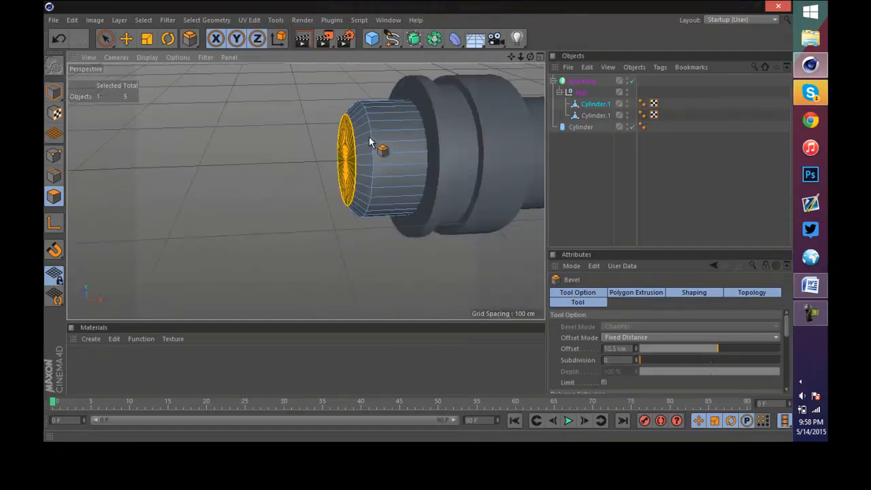
pyautogui.scroll(-7, 368, 138)
pyautogui.scroll(4, 442, 126)
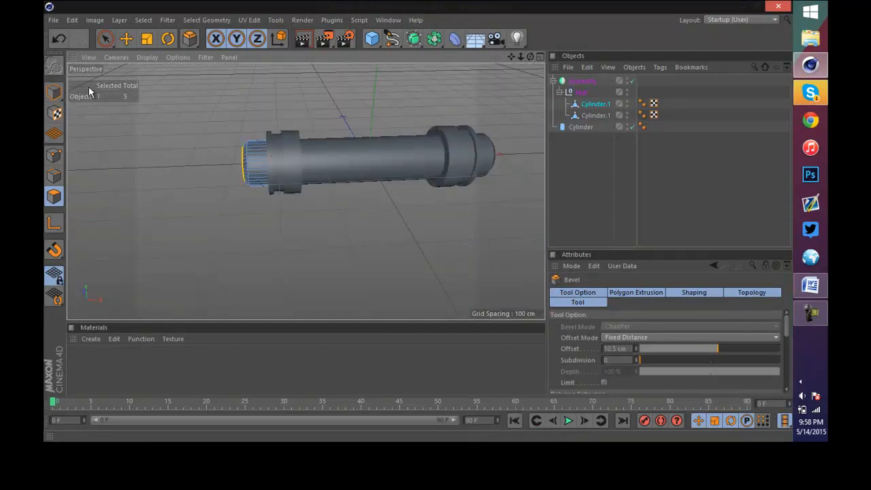
# - Inspect the small cylinder in object mode, and undo its bevel and polygon conversion
pyautogui.click(54, 92)
pyautogui.scroll(2, 272, 121)
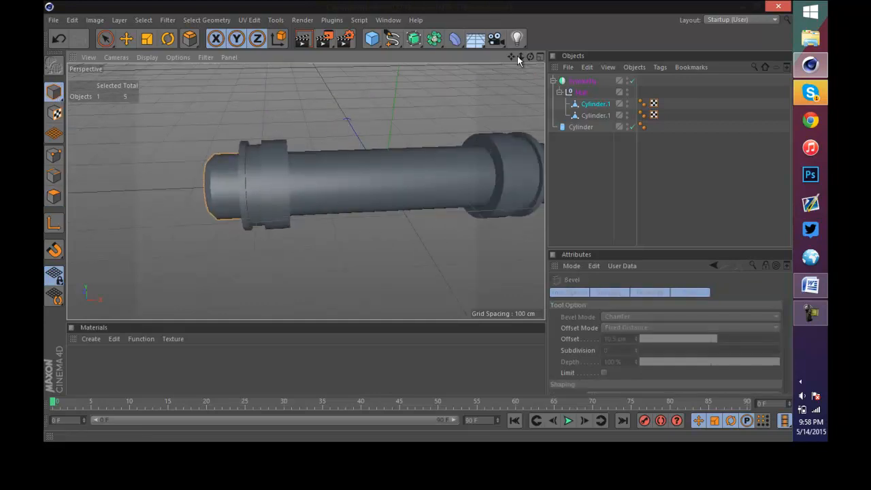
pyautogui.moveTo(530, 57)
pyautogui.mouseDown()
pyautogui.moveTo(418, 221)
pyautogui.moveTo(166, 187)
pyautogui.mouseUp()
pyautogui.scroll(5, 207, 197)
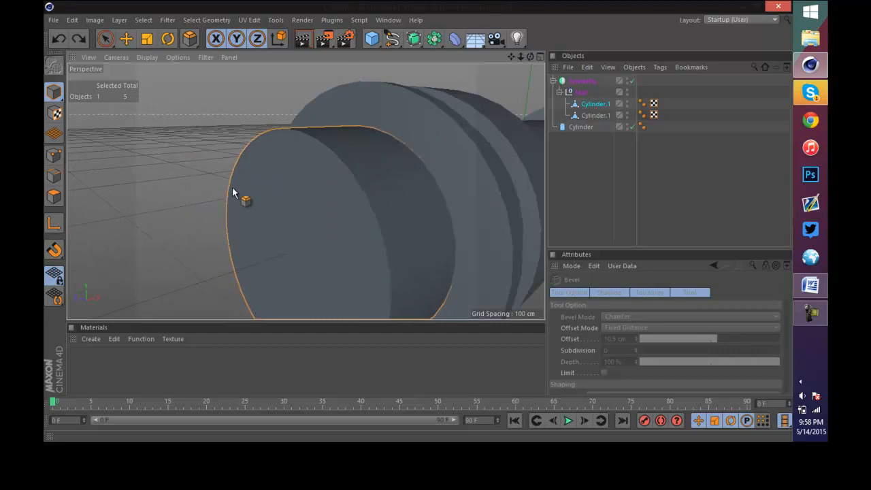
pyautogui.hotkey('ctrl', 'z')
pyautogui.click(594, 106)
pyautogui.scroll(-5, 321, 228)
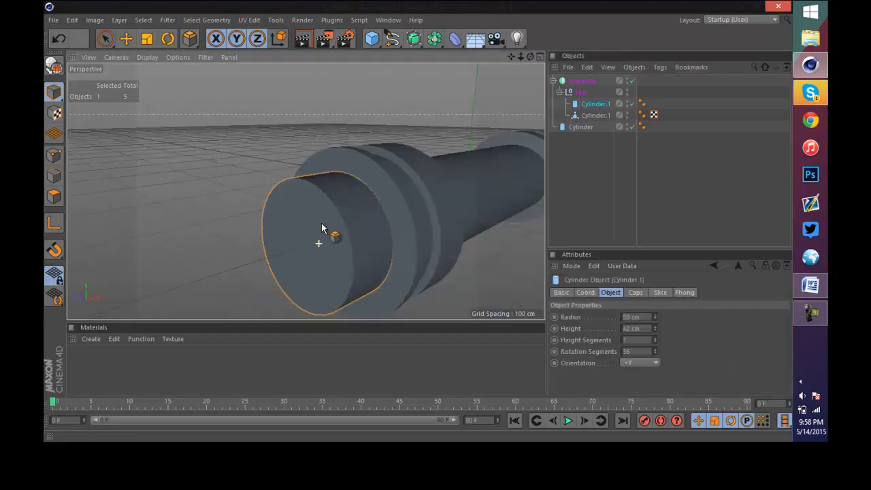
# - Set the small end cylinder's radius to 64 cm, and convert it to a polygon object for polygon editing
pyautogui.moveTo(654, 316); pyautogui.dragTo(657, 313)
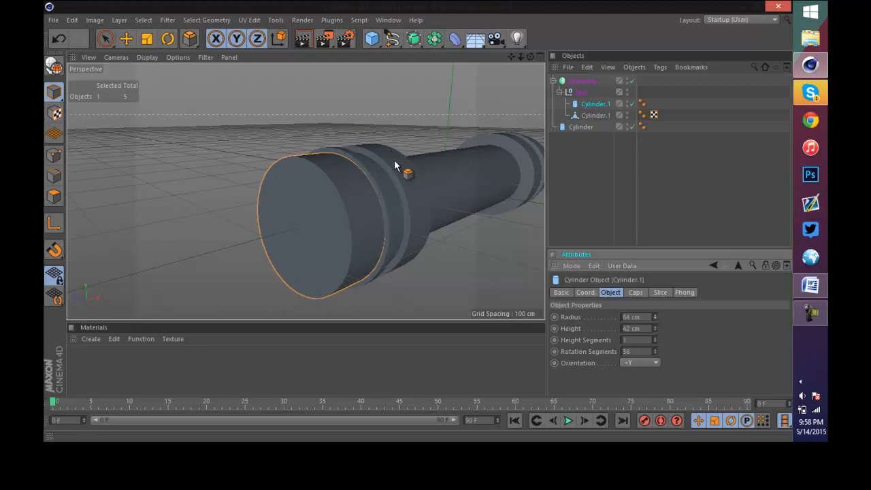
pyautogui.click(54, 66)
pyautogui.click(54, 196)
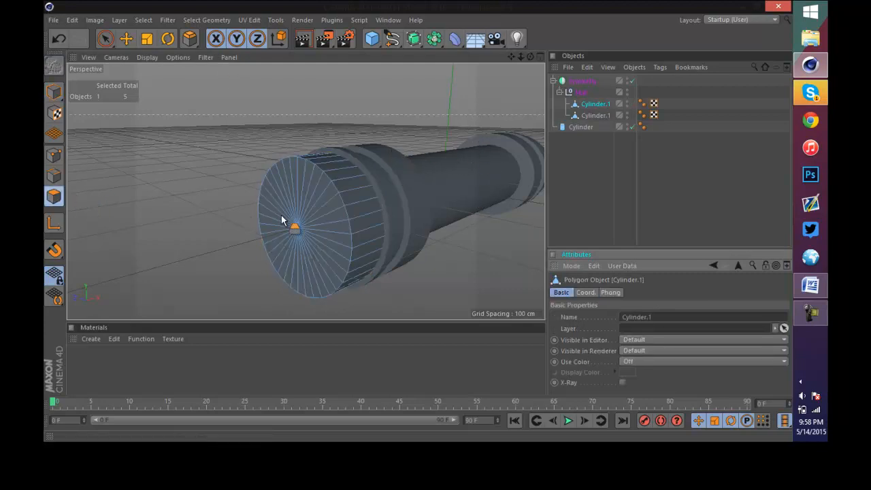
# - Loop-select the end cylinder's outer cap polygons and bevel them with an offset of about 12 cm
pyautogui.click(206, 20)
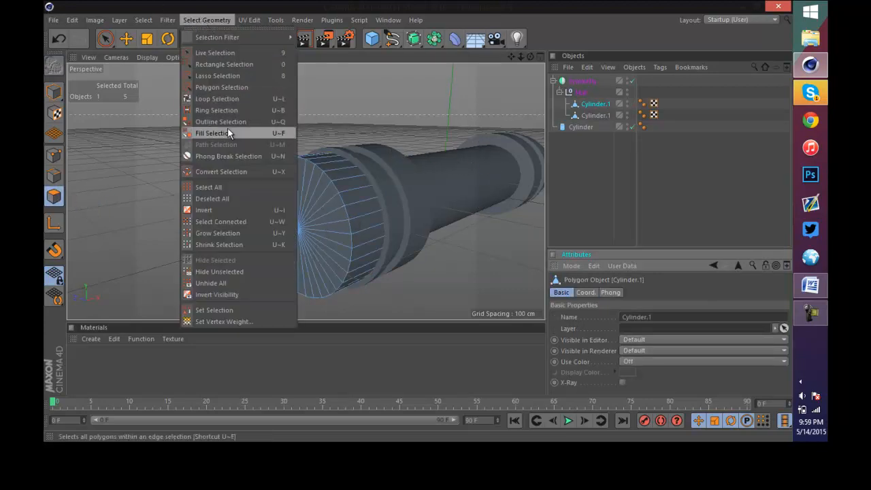
pyautogui.click(216, 75)
pyautogui.click(280, 190)
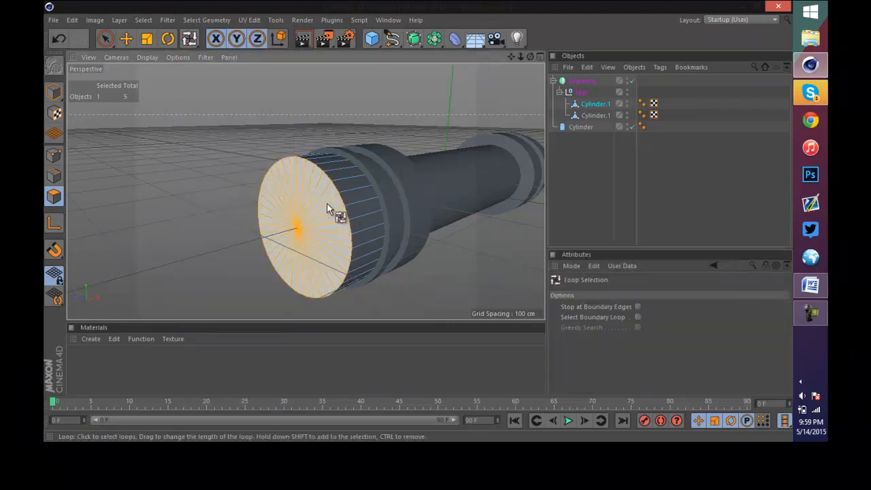
pyautogui.rightClick(334, 209)
pyautogui.click(349, 208)
pyautogui.moveTo(340, 229); pyautogui.dragTo(321, 219)
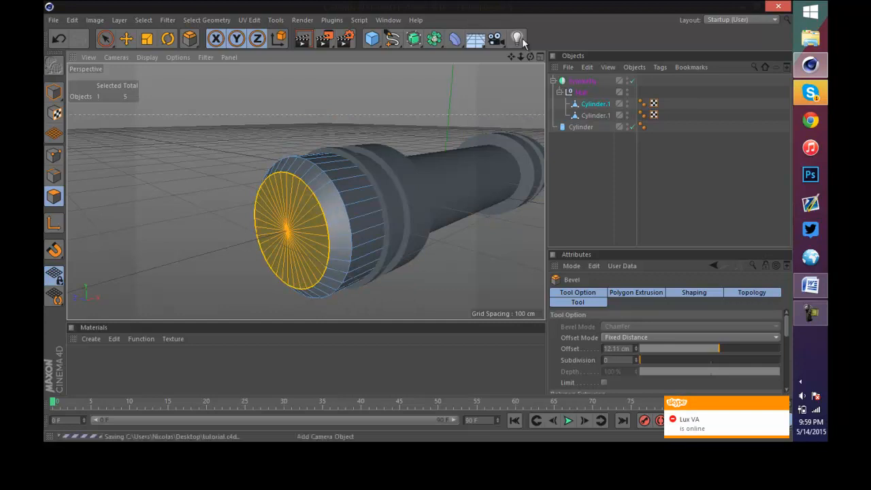
# - Loop-select the side polygons around the end cylinder and inset them with Extrude Inner by about 3.9 cm
pyautogui.moveTo(530, 57)
pyautogui.mouseDown()
pyautogui.moveTo(415, 220)
pyautogui.moveTo(531, 57)
pyautogui.mouseUp()
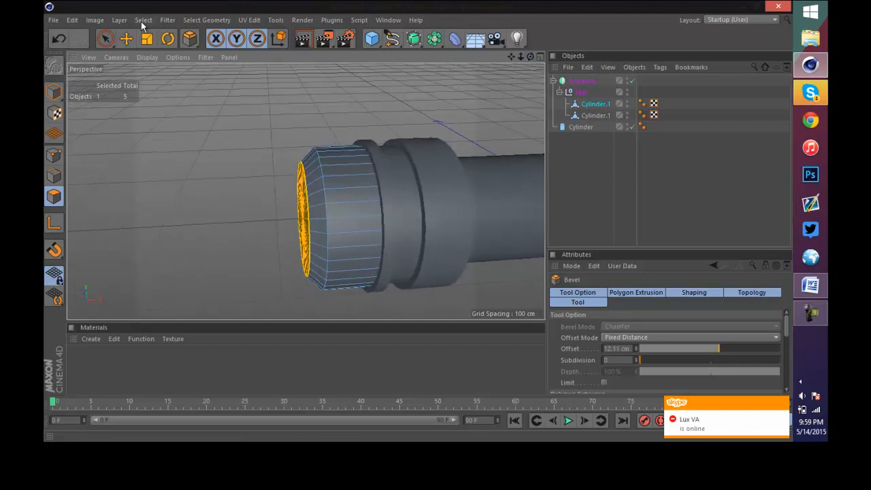
pyautogui.click(207, 20)
pyautogui.click(219, 97)
pyautogui.rightClick(344, 188)
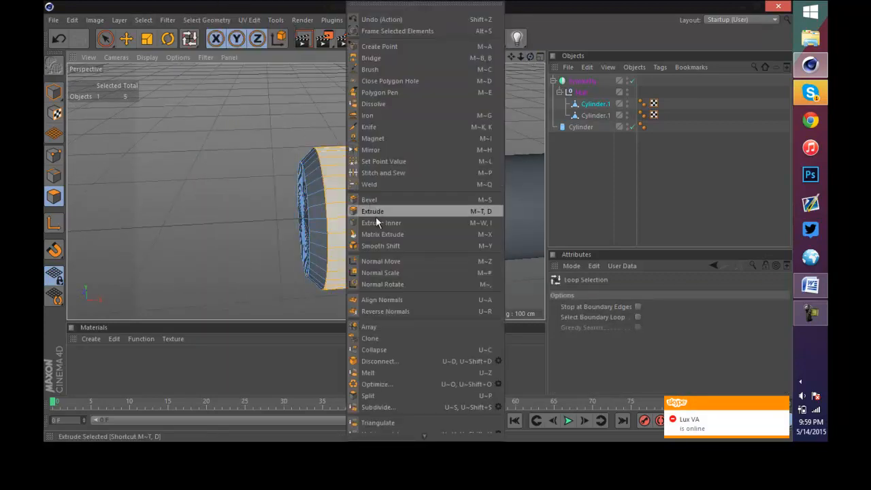
pyautogui.click(378, 231)
pyautogui.rightClick(358, 179)
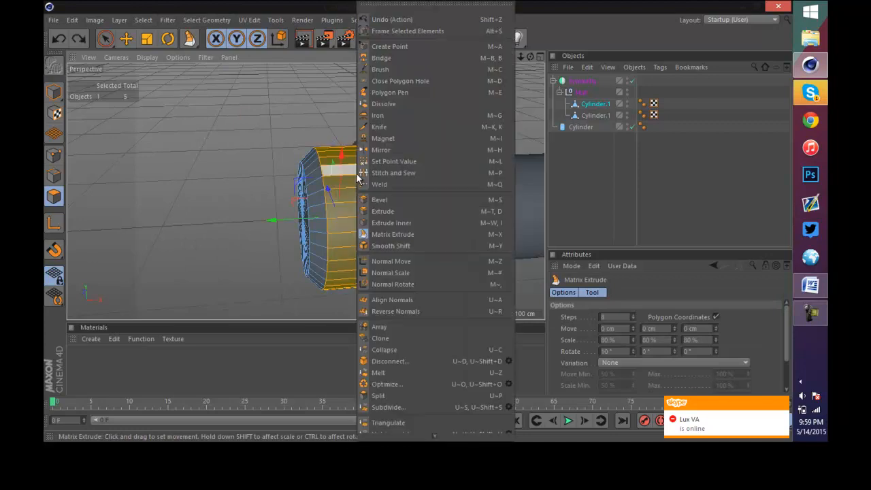
pyautogui.click(391, 223)
pyautogui.scroll(5, 375, 199)
pyautogui.moveTo(417, 220); pyautogui.dragTo(419, 221)
# - Try extruding the inset side band as a whole, inward by about 2.7 cm and also outward
pyautogui.rightClick(420, 220)
pyautogui.click(408, 208)
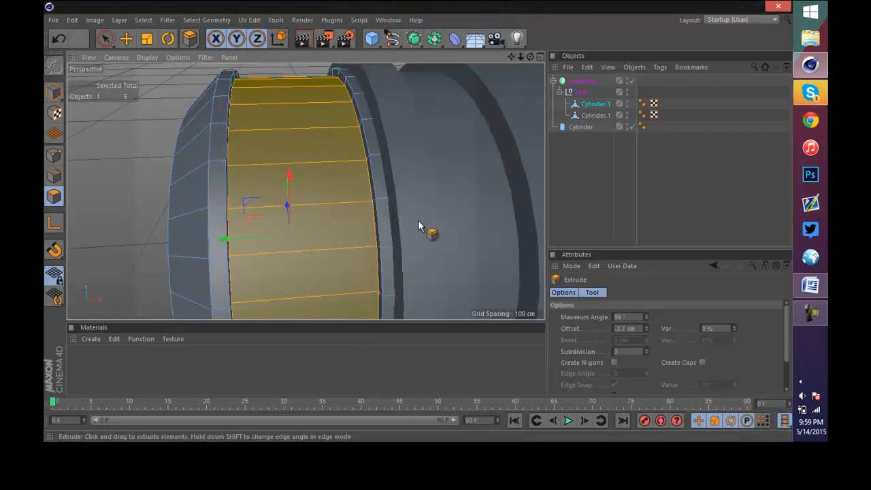
pyautogui.scroll(-10, 347, 164)
pyautogui.scroll(5, 418, 180)
pyautogui.scroll(5, 342, 195)
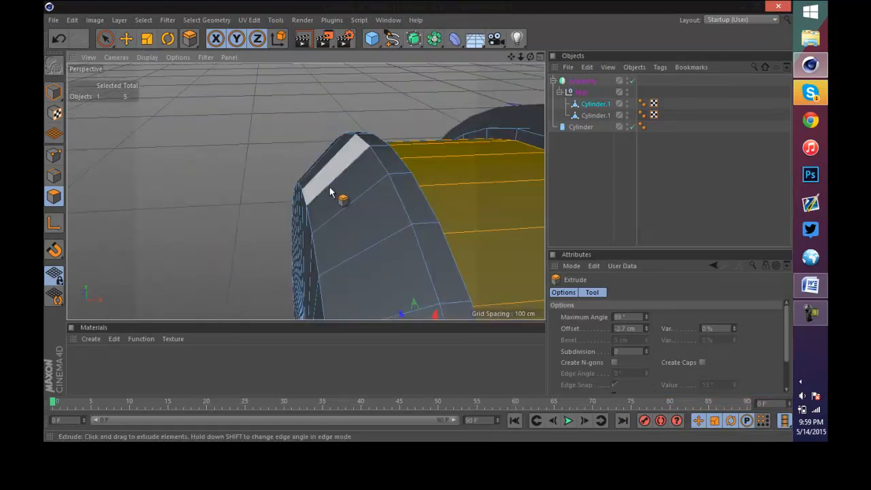
pyautogui.moveTo(342, 194); pyautogui.dragTo(418, 227)
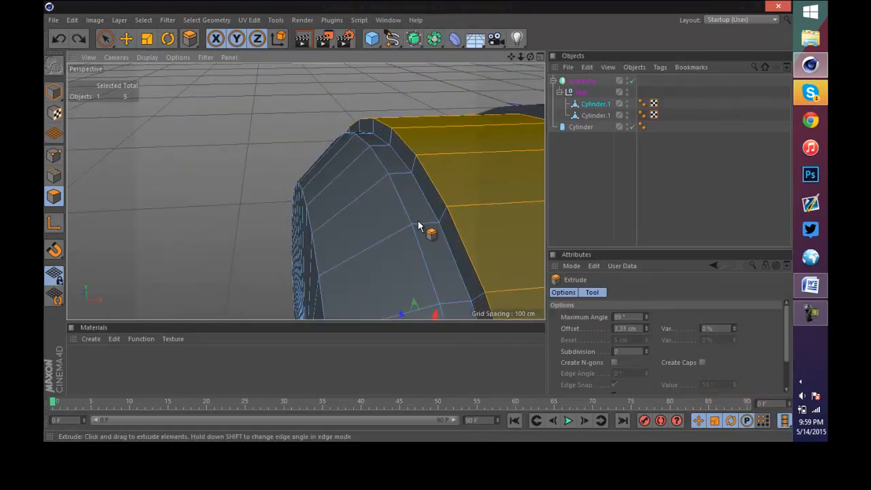
# - Inset each side polygon individually by about 1.3 cm using Extrude Inner with Preserve Groups turned off
pyautogui.rightClick(462, 204)
pyautogui.click(488, 230)
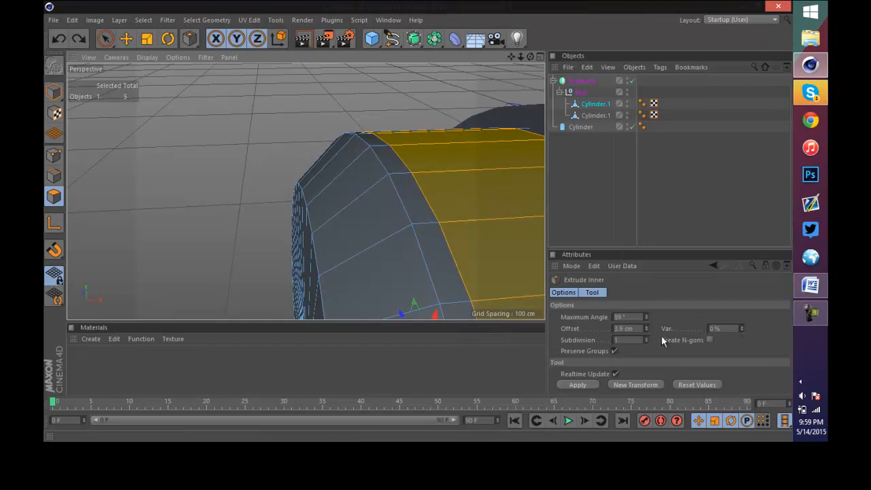
pyautogui.click(614, 351)
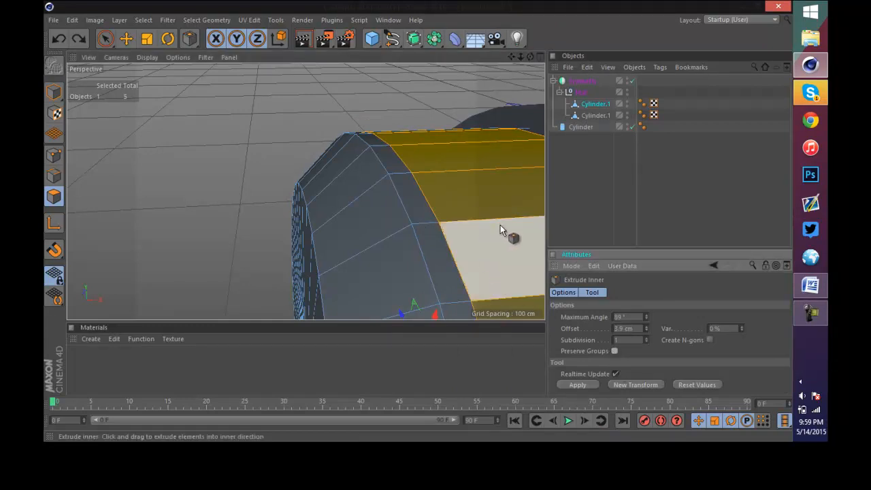
pyautogui.moveTo(500, 224); pyautogui.dragTo(419, 220)
# - Extrude the individually inset side panels slightly inward with an offset of about -0.33 cm
pyautogui.scroll(-5, 471, 221)
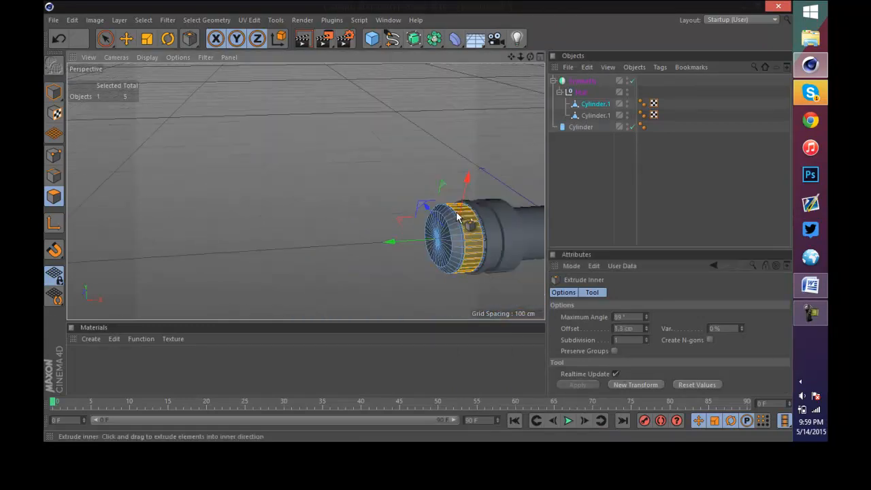
pyautogui.scroll(5, 476, 221)
pyautogui.rightClick(435, 208)
pyautogui.click(452, 208)
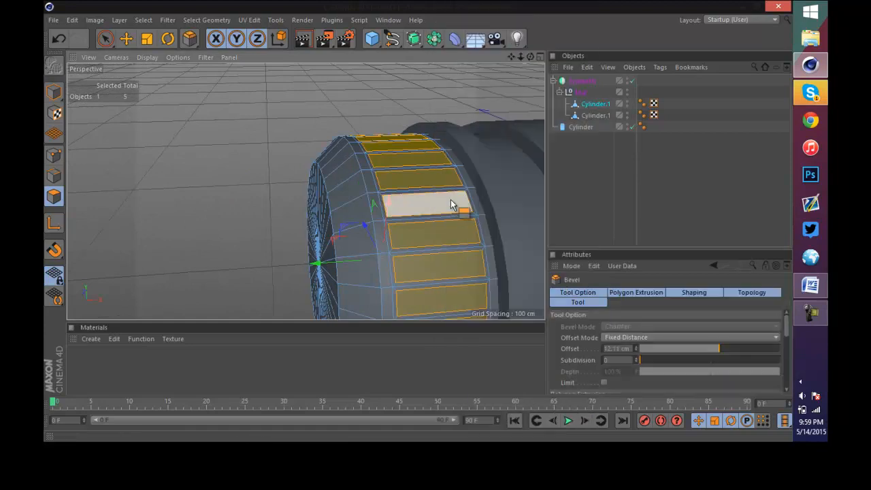
pyautogui.scroll(3, 450, 204)
pyautogui.rightClick(451, 200)
pyautogui.click(468, 211)
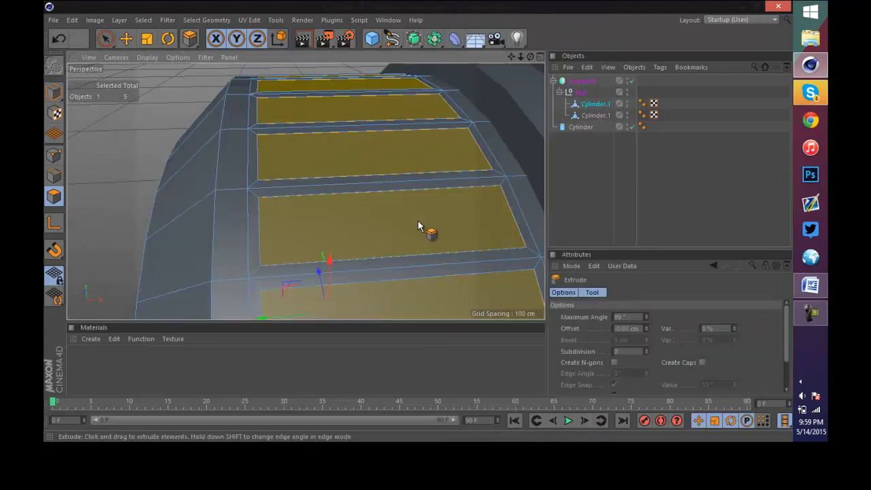
pyautogui.moveTo(418, 226); pyautogui.dragTo(419, 227)
# - Return to object mode and switch the viewport to a shaded display that includes the mesh lines
pyautogui.scroll(-6, 420, 232)
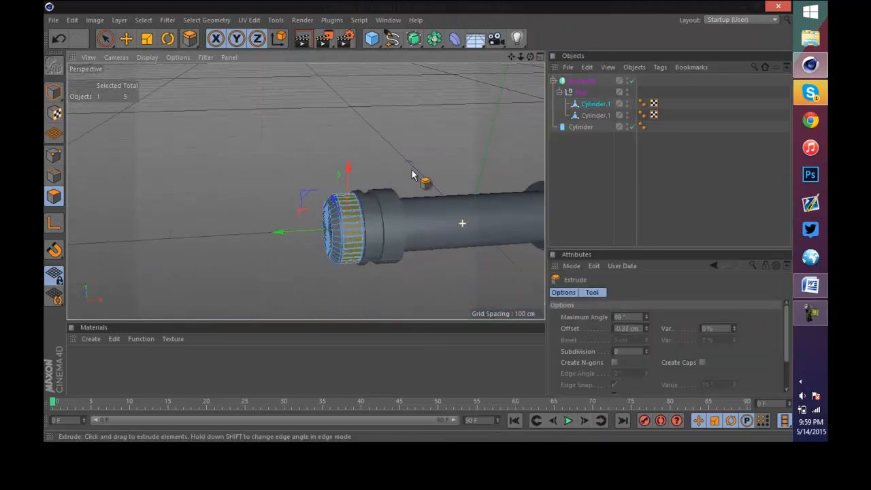
pyautogui.scroll(4, 402, 188)
pyautogui.click(53, 99)
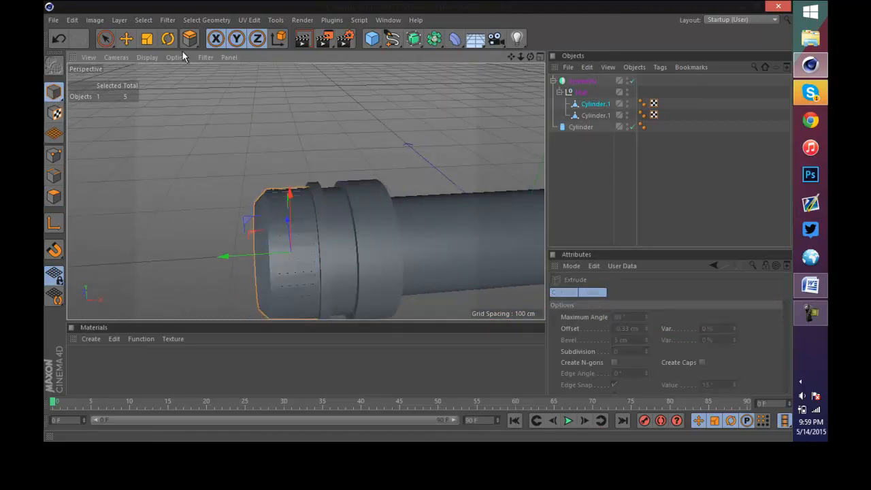
pyautogui.click(147, 57)
pyautogui.click(167, 86)
pyautogui.scroll(-3, 295, 148)
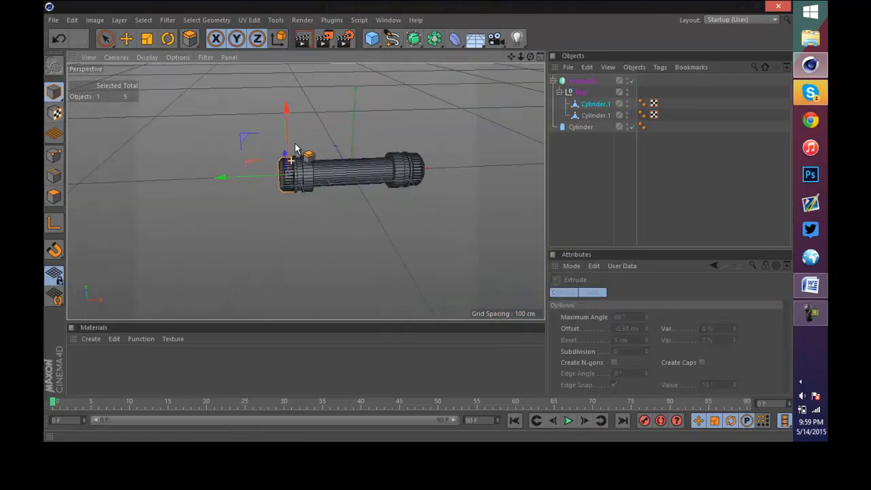
# - Extrude the selected side panels of the end cylinder deeper inward, with an offset of about -3.5 cm
pyautogui.scroll(10, 295, 149)
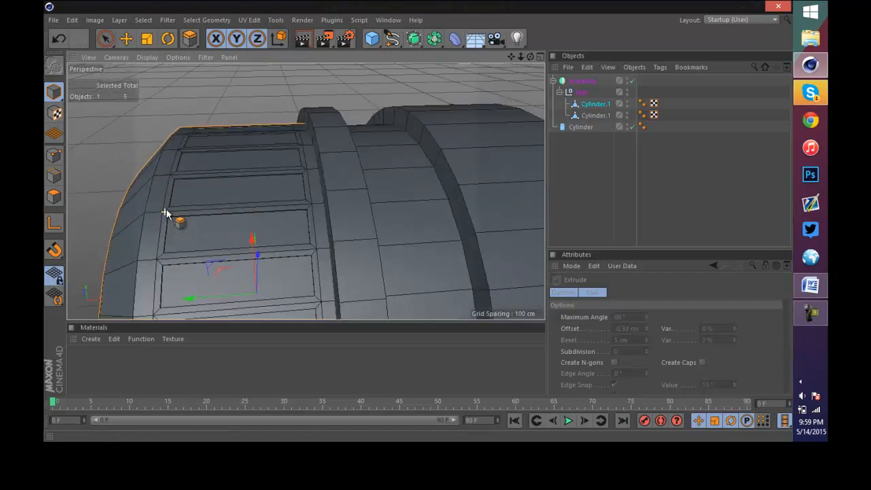
pyautogui.click(54, 196)
pyautogui.moveTo(231, 140); pyautogui.dragTo(252, 225)
pyautogui.rightClick(253, 218)
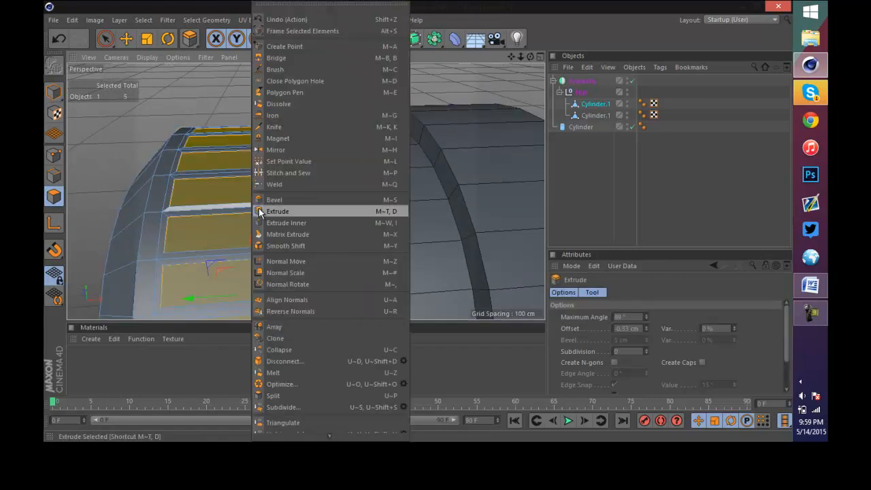
pyautogui.click(259, 211)
pyautogui.moveTo(263, 188); pyautogui.dragTo(417, 227)
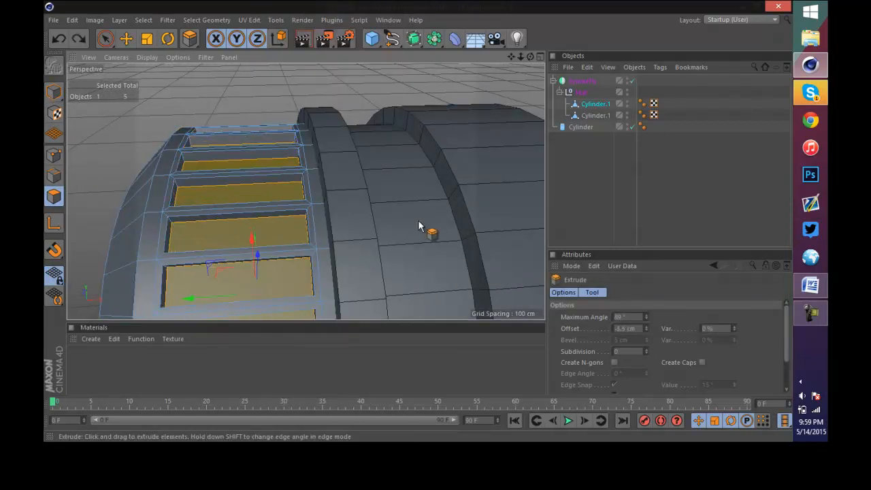
# - Inset the floors of the recessed side panels by about 0.2 cm with Extrude Inner
pyautogui.scroll(-10, 262, 168)
pyautogui.scroll(8, 227, 147)
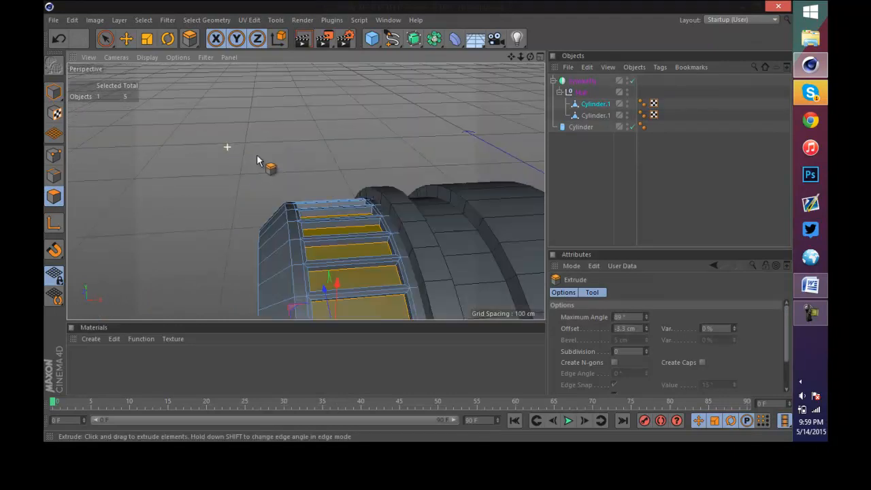
pyautogui.scroll(5, 352, 254)
pyautogui.rightClick(364, 242)
pyautogui.click(380, 221)
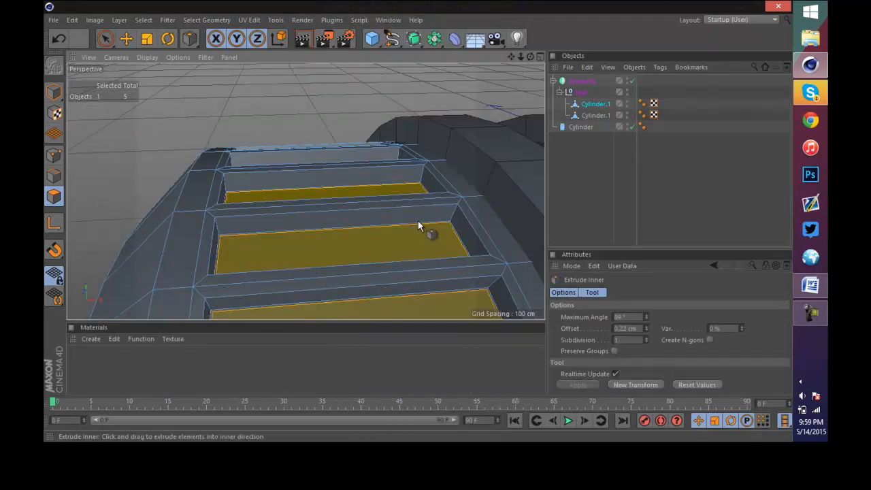
pyautogui.moveTo(418, 221)
pyautogui.mouseDown()
pyautogui.moveTo(428, 225)
pyautogui.moveTo(388, 255)
pyautogui.moveTo(418, 231)
pyautogui.mouseUp()
# - Extrude the inset recess floors outward by about 3.45 cm to form raised blocks inside the grooves
pyautogui.rightClick(418, 221)
pyautogui.click(425, 210)
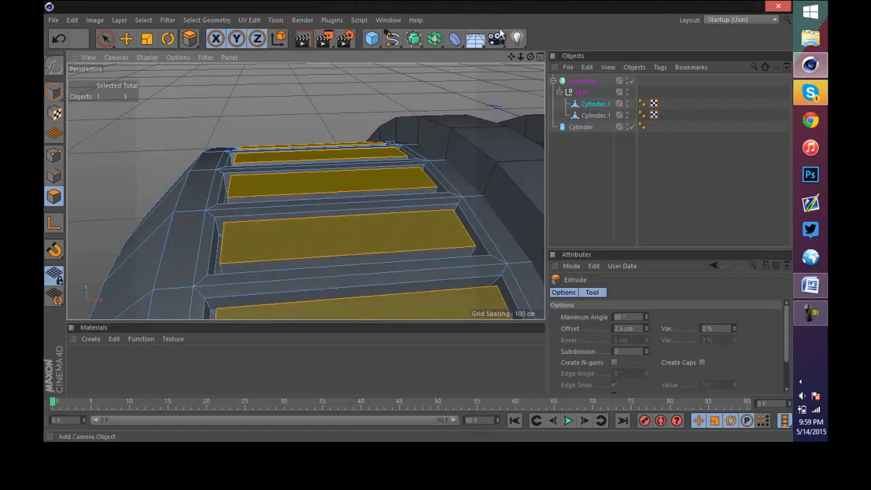
pyautogui.moveTo(531, 57); pyautogui.dragTo(418, 220)
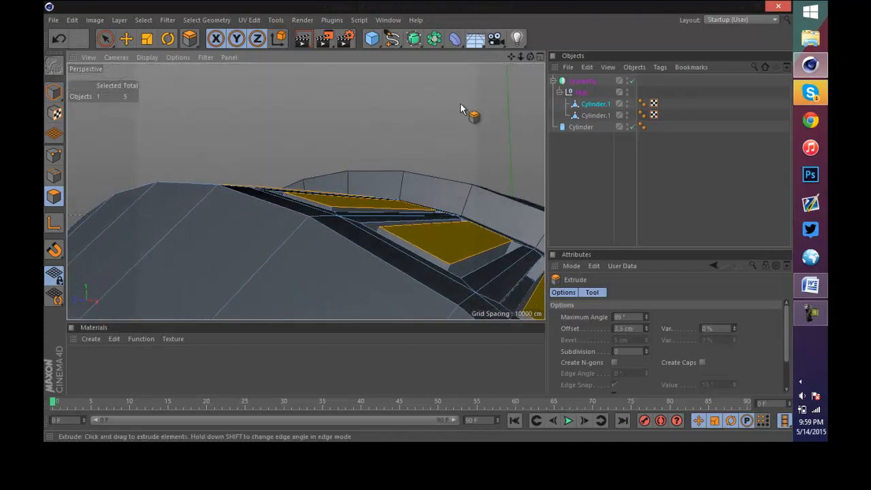
pyautogui.moveTo(460, 105); pyautogui.dragTo(417, 221)
# - Return to object mode and select the long middle cylinder with the Move tool
pyautogui.scroll(-6, 304, 210)
pyautogui.scroll(5, 468, 271)
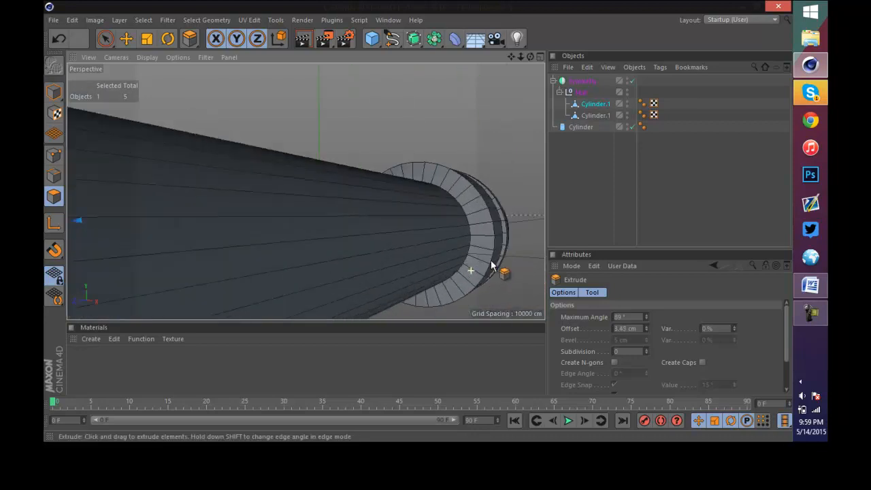
pyautogui.click(54, 92)
pyautogui.moveTo(520, 57); pyautogui.dragTo(417, 220)
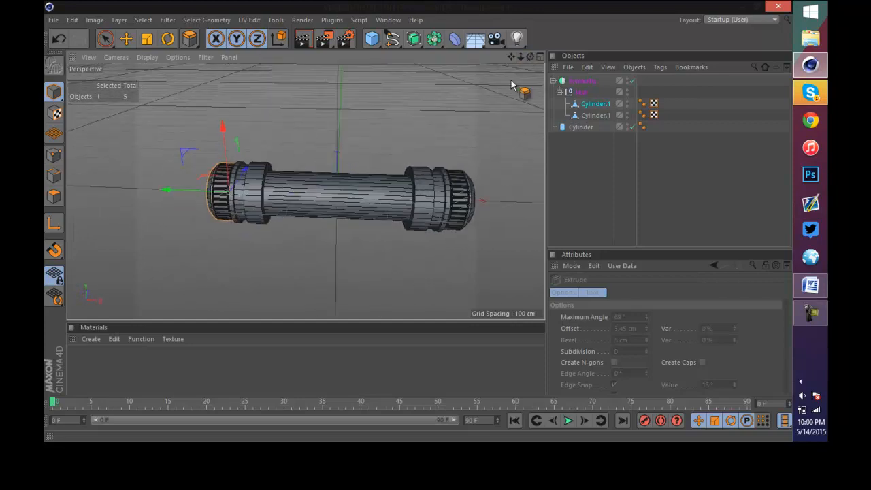
pyautogui.scroll(5, 365, 199)
pyautogui.click(125, 38)
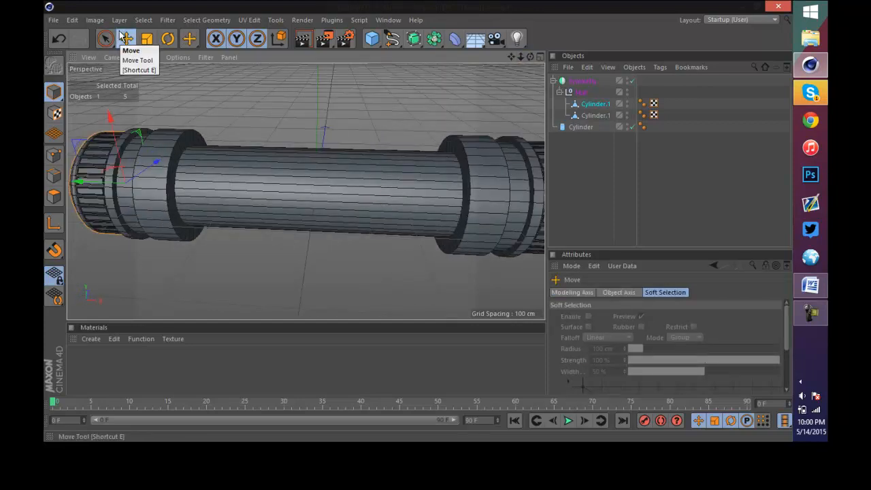
pyautogui.click(333, 175)
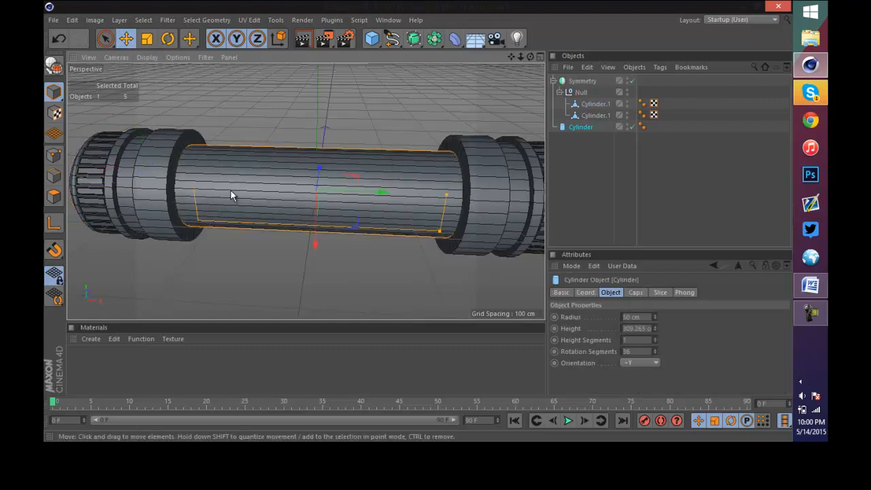
# - Create a new standard material and open it in the Material Editor
pyautogui.click(105, 348)
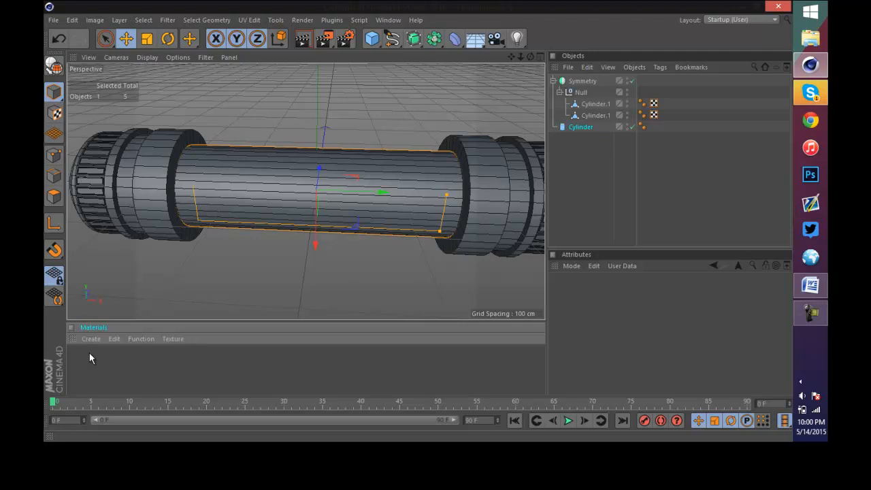
pyautogui.click(95, 339)
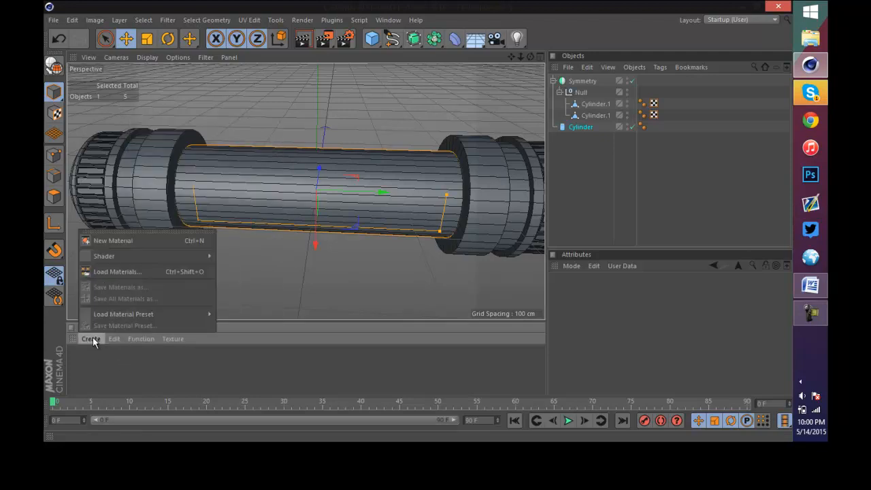
pyautogui.moveTo(180, 254)
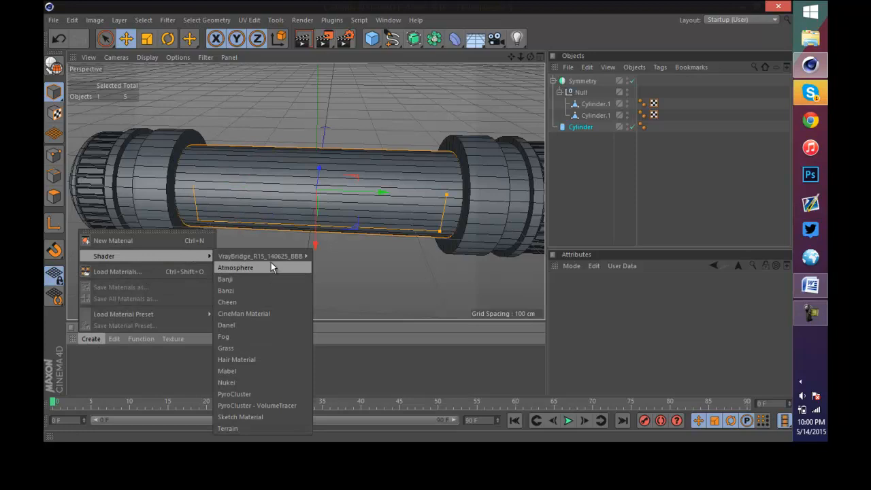
pyautogui.click(126, 368)
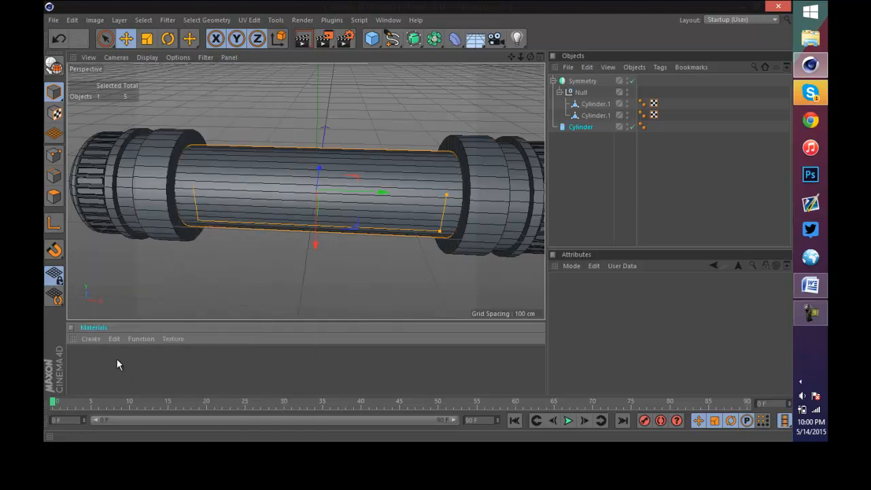
pyautogui.doubleClick(108, 355)
pyautogui.doubleClick(81, 360)
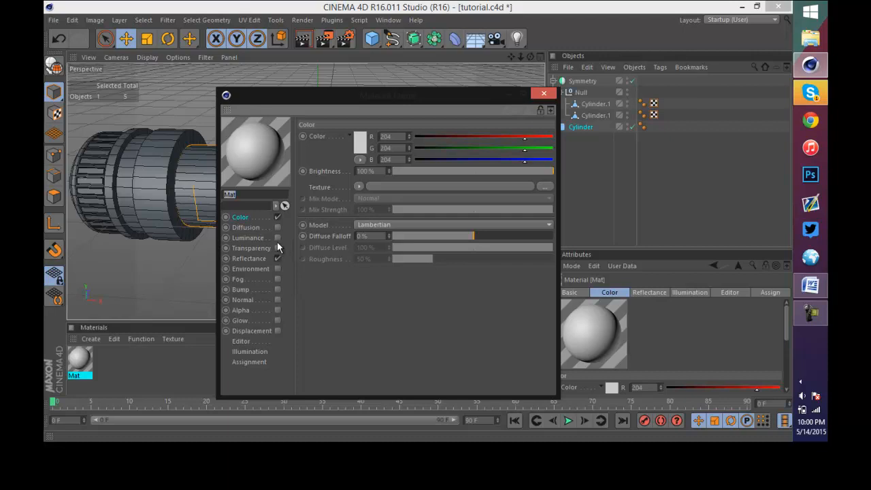
# - Enable Transparency on the new material with a refraction of 1.23 and save the scene
pyautogui.click(256, 258)
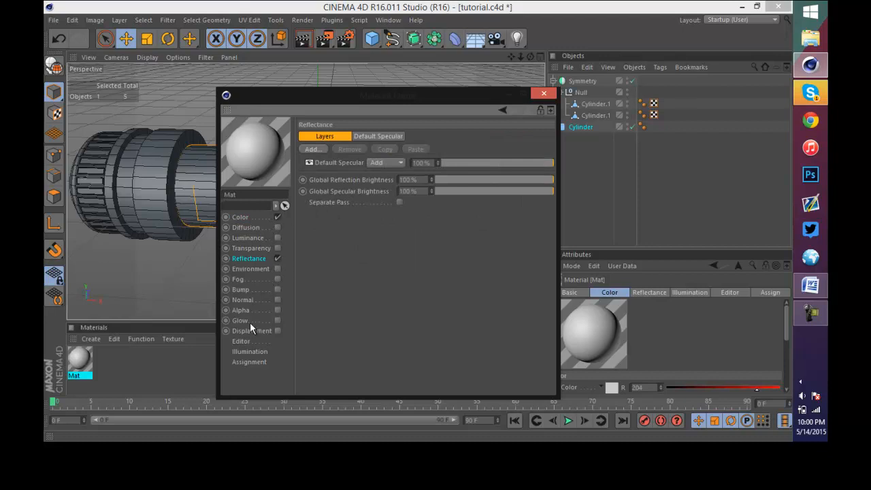
pyautogui.click(276, 247)
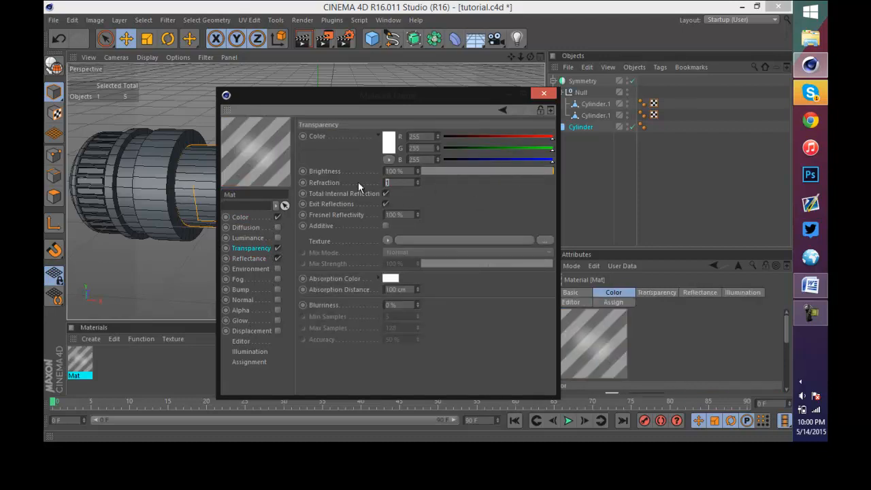
pyautogui.write('1.23')
pyautogui.press('Return')
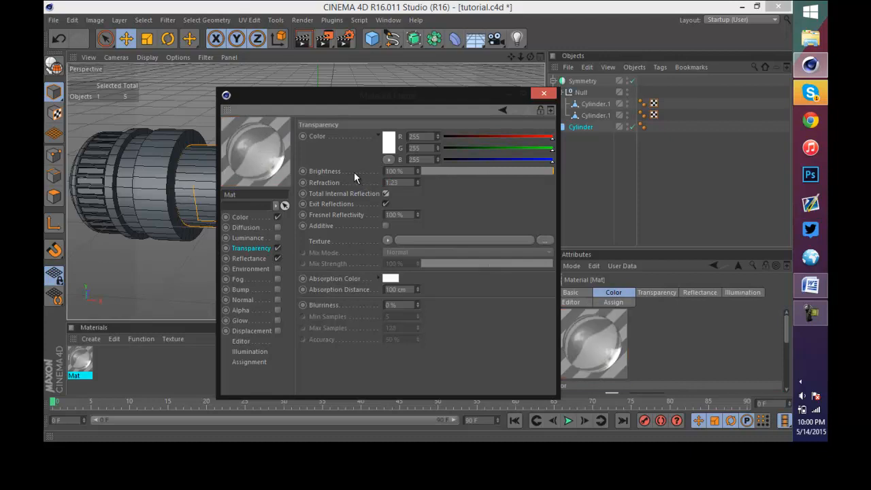
pyautogui.hotkey('ctrl', 's')
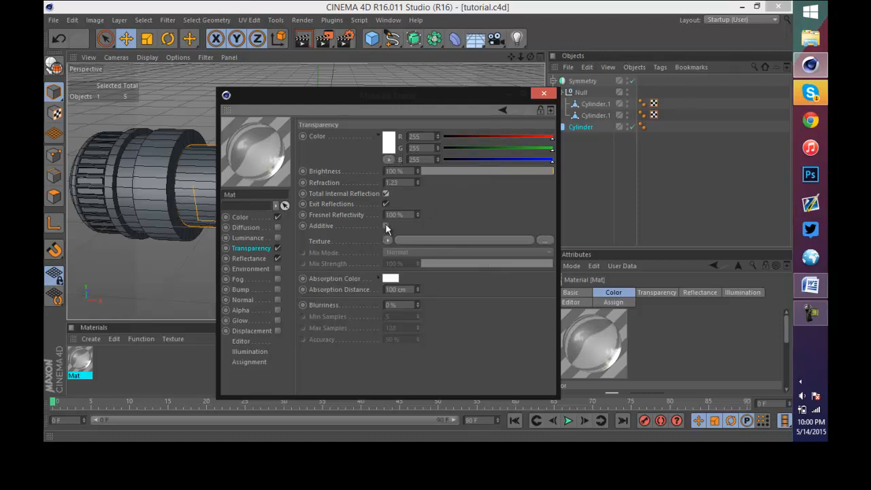
# - Add a Ward reflectance layer to the material and reduce the Default Specular layer to 50%
pyautogui.click(249, 258)
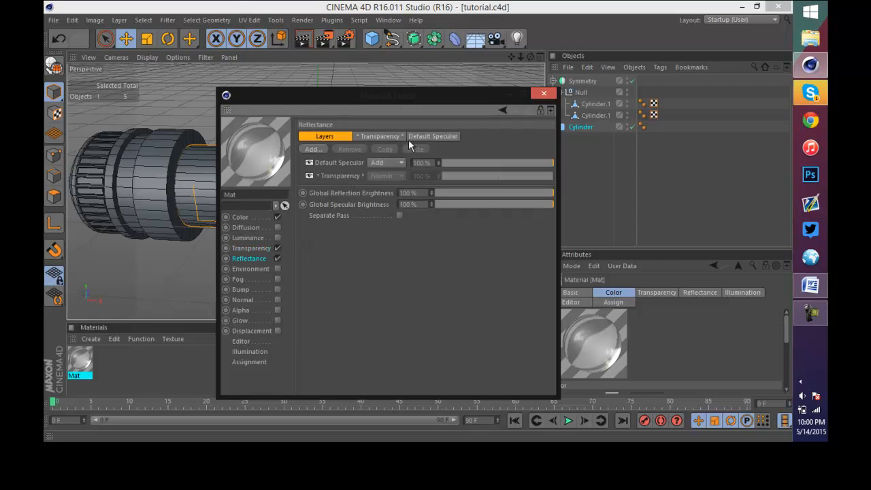
pyautogui.click(311, 149)
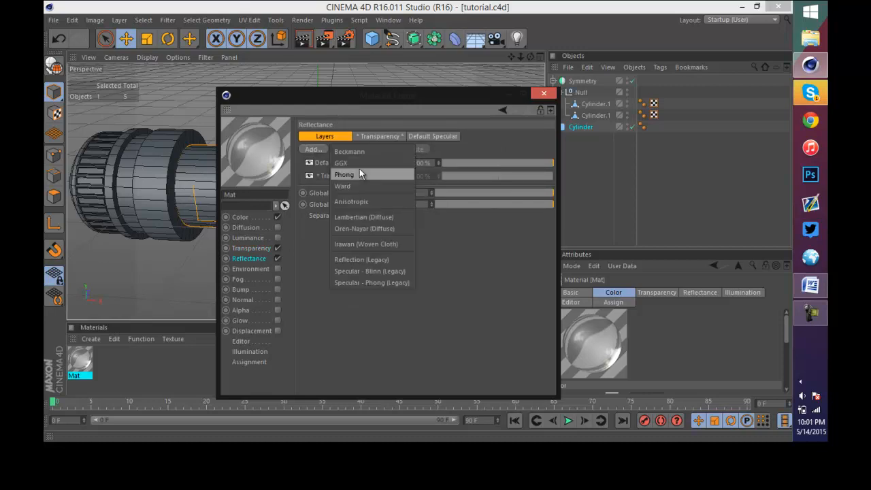
pyautogui.click(361, 185)
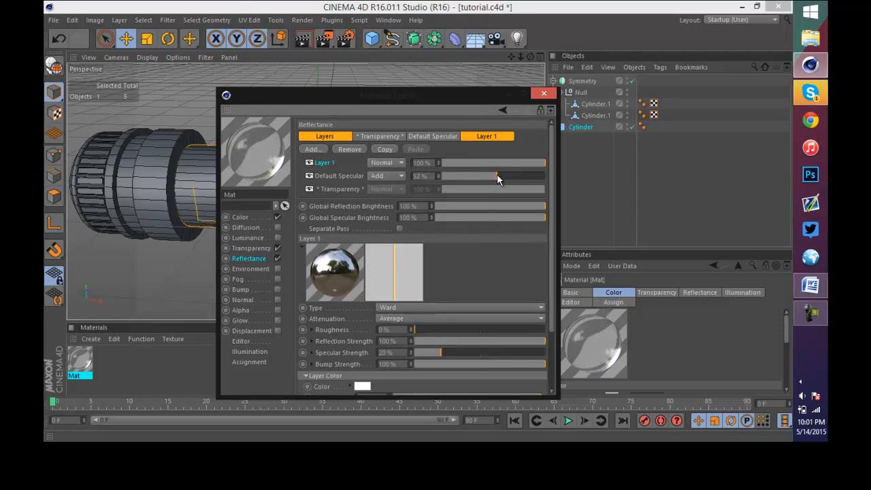
pyautogui.scroll(-3, 470, 264)
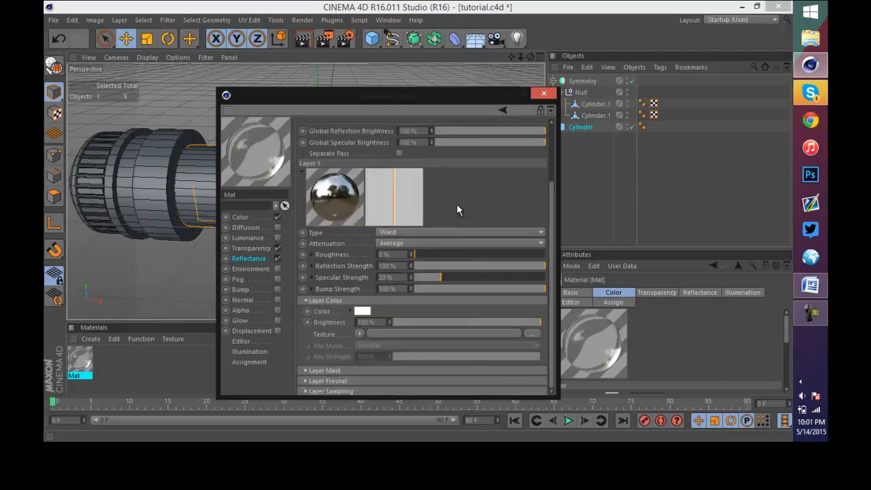
pyautogui.scroll(3, 470, 245)
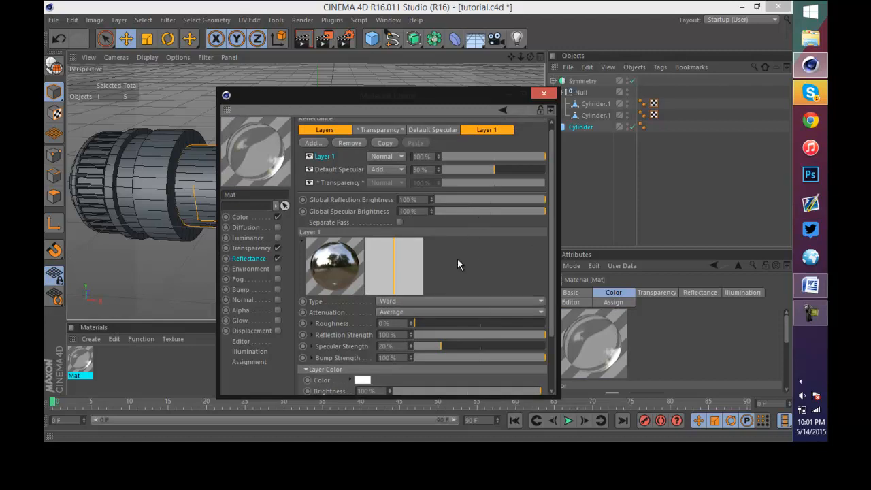
pyautogui.scroll(-3, 457, 257)
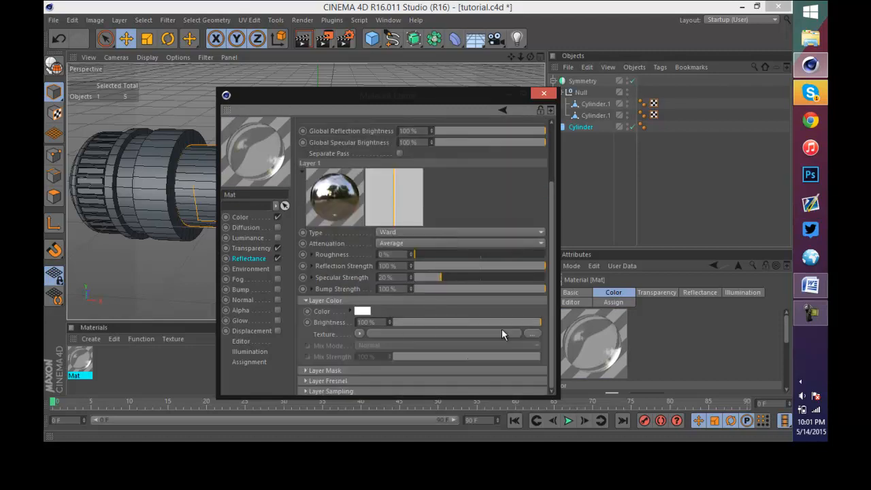
# - Assign a Fresnel shader as the layer color texture of the Ward reflectance layer
pyautogui.click(406, 332)
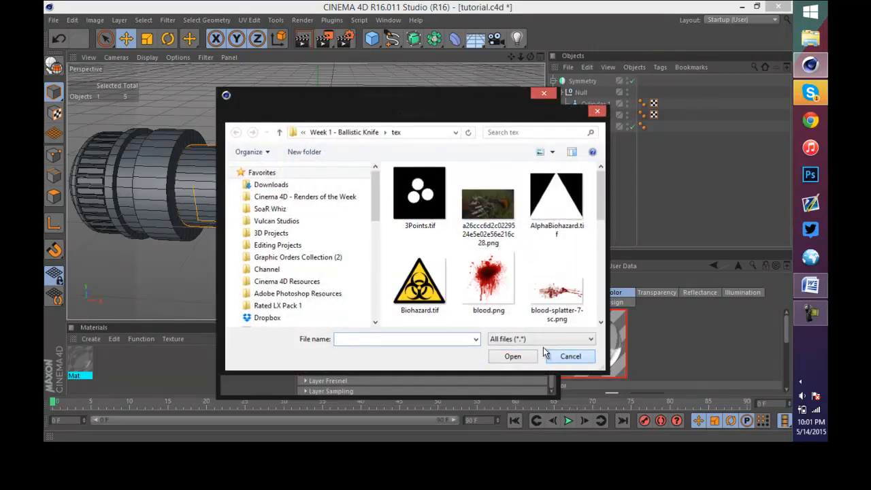
pyautogui.click(570, 356)
pyautogui.click(359, 333)
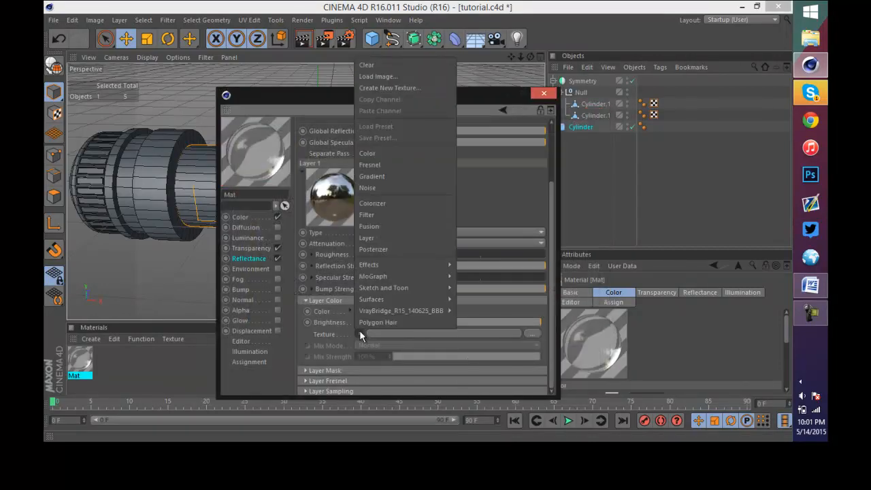
pyautogui.click(394, 175)
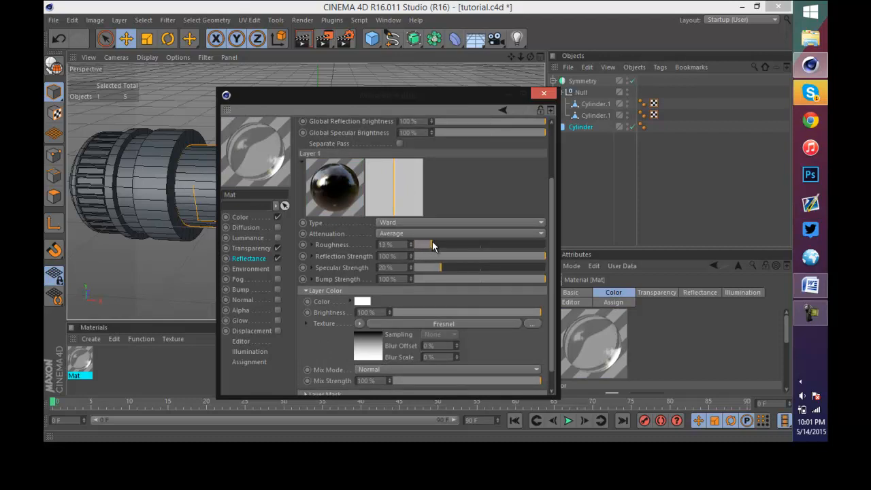
# - Set the Ward layer's roughness to 10%, specular strength to 40% and layer color brightness to 50%, and save the scene
pyautogui.moveTo(429, 244); pyautogui.dragTo(426, 244)
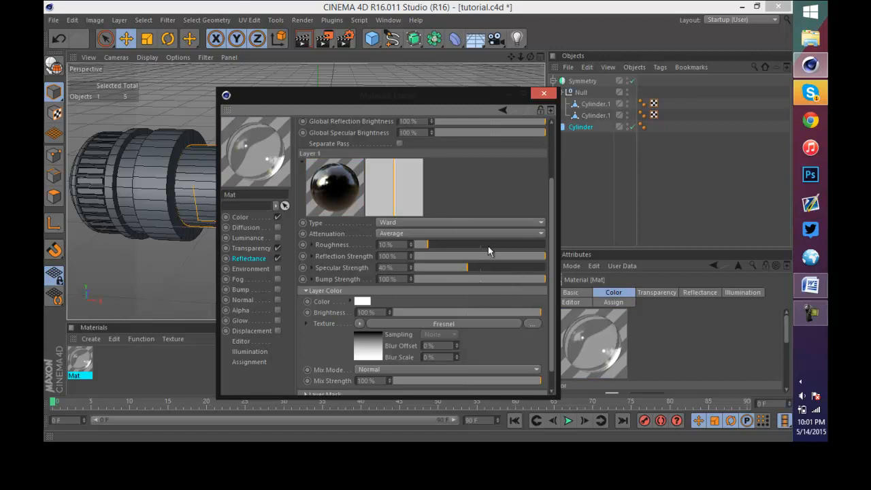
pyautogui.click(470, 311)
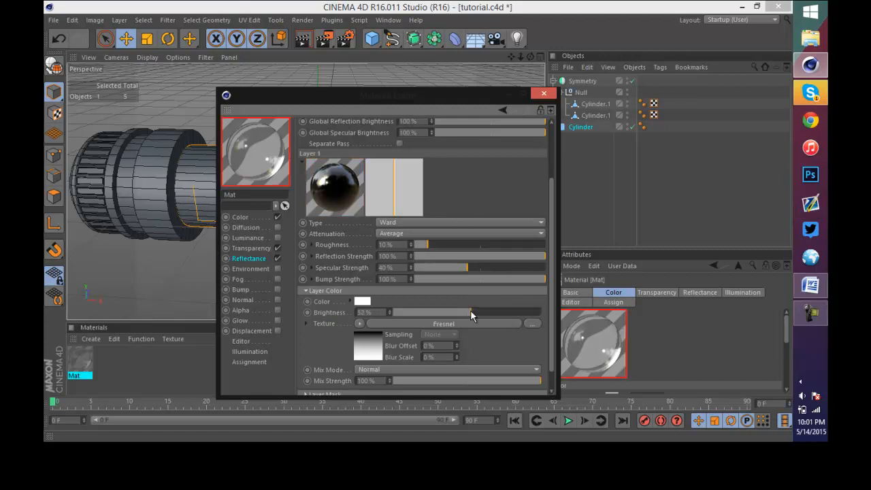
pyautogui.moveTo(467, 310); pyautogui.dragTo(467, 310)
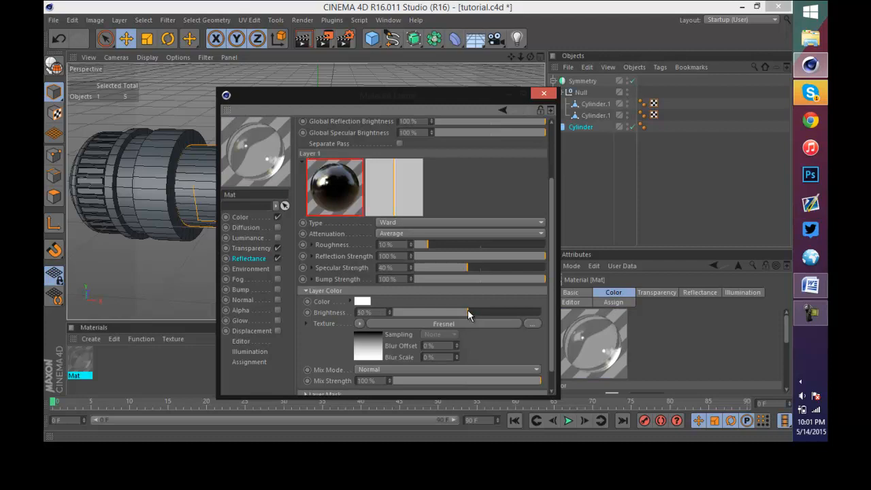
pyautogui.hotkey('ctrl', 's')
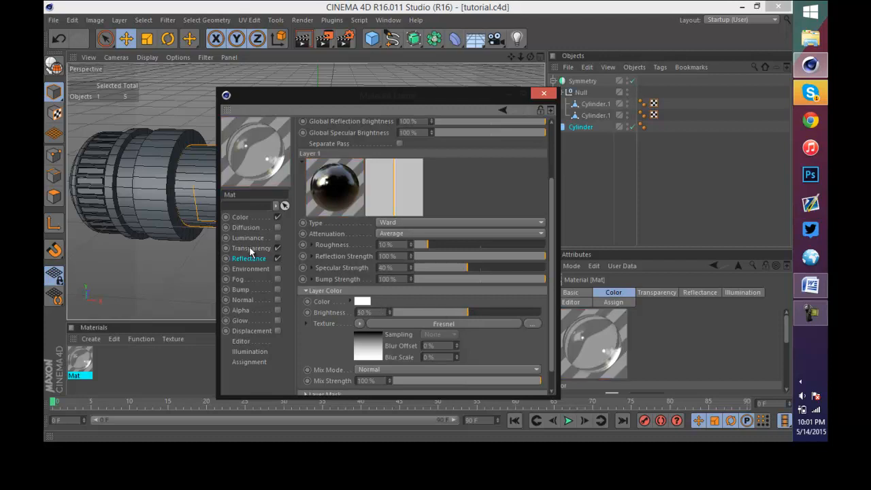
# - Check the material's transparency and color channels, close the Material Editor and apply the material to the long middle cylinder
pyautogui.click(250, 248)
pyautogui.click(253, 217)
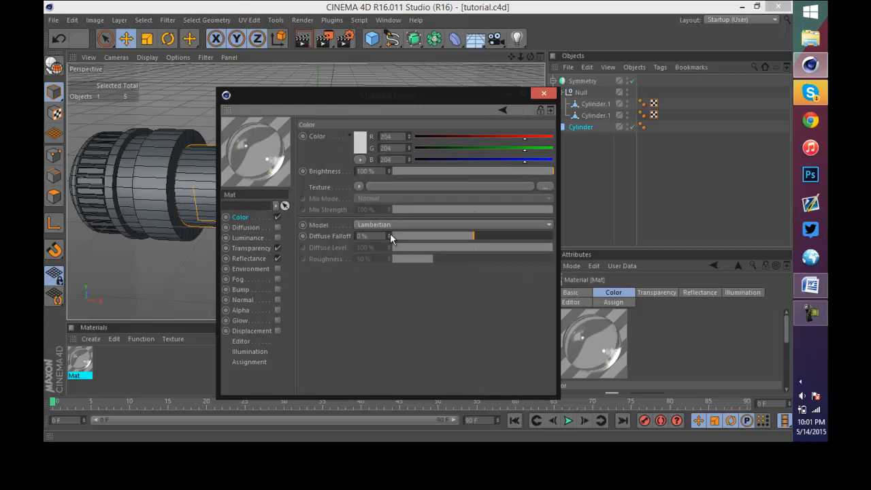
pyautogui.click(551, 94)
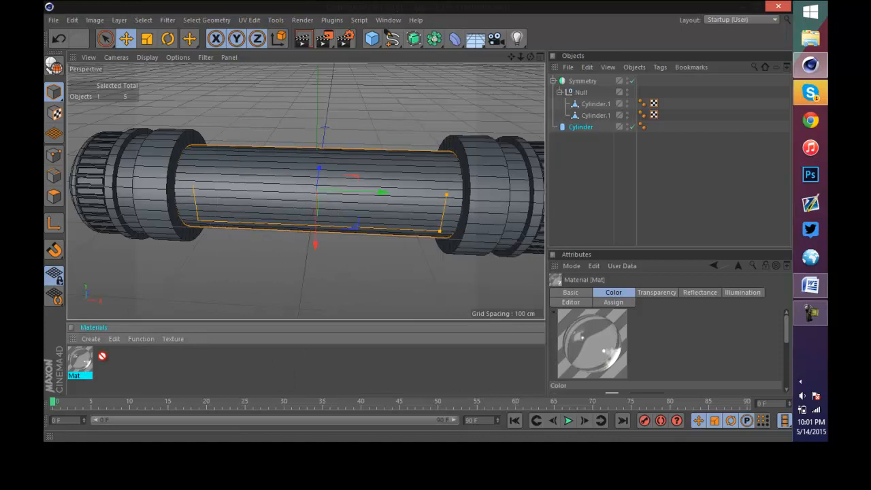
pyautogui.moveTo(79, 359); pyautogui.dragTo(281, 189)
# - Render a preview of the transparent middle cylinder in the viewport, and clear the object selection
pyautogui.scroll(5, 306, 157)
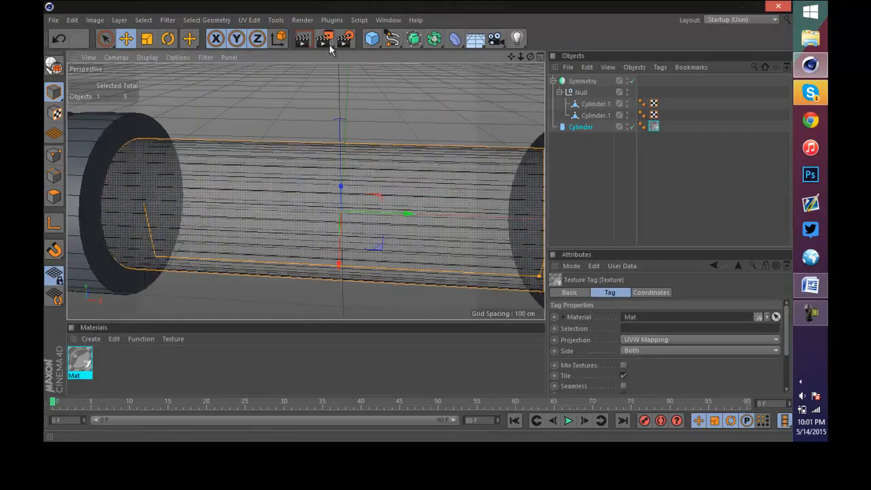
pyautogui.moveTo(329, 45); pyautogui.dragTo(388, 208)
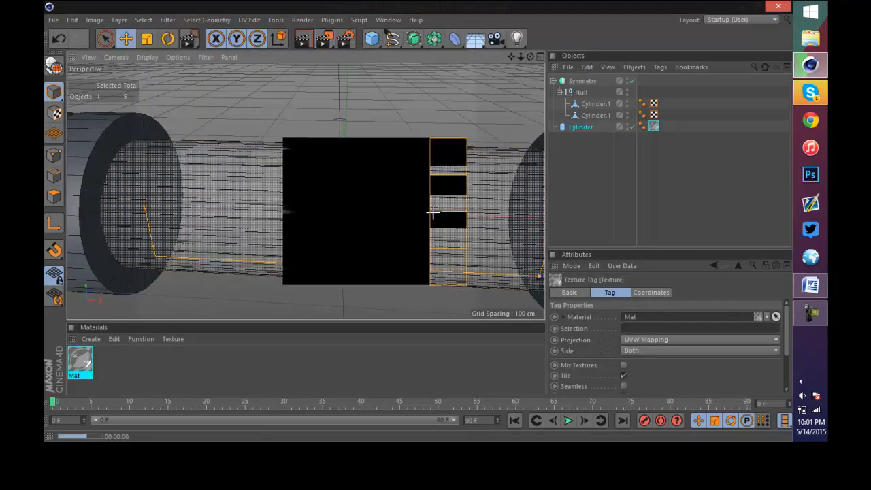
pyautogui.click(587, 164)
# - Switch to polygon mode and select the lower Cylinder.1 object, the collar bordering the transparent middle cylinder
pyautogui.scroll(-10, 375, 142)
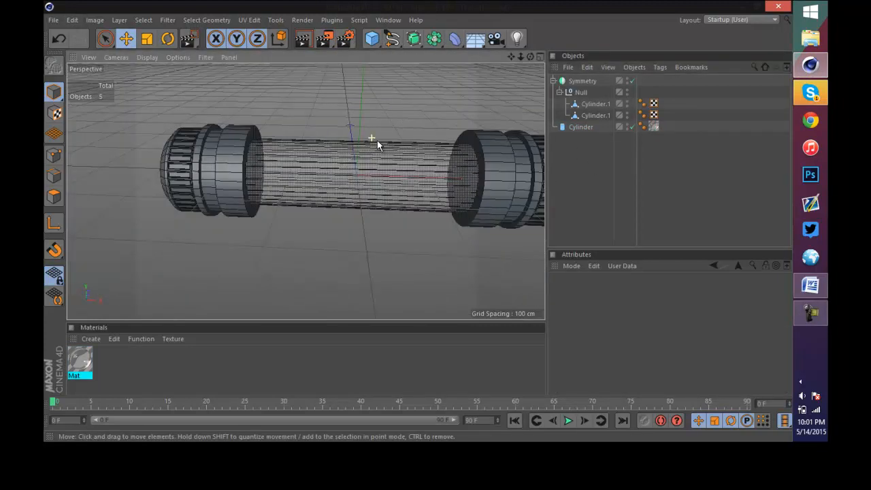
pyautogui.scroll(7, 400, 172)
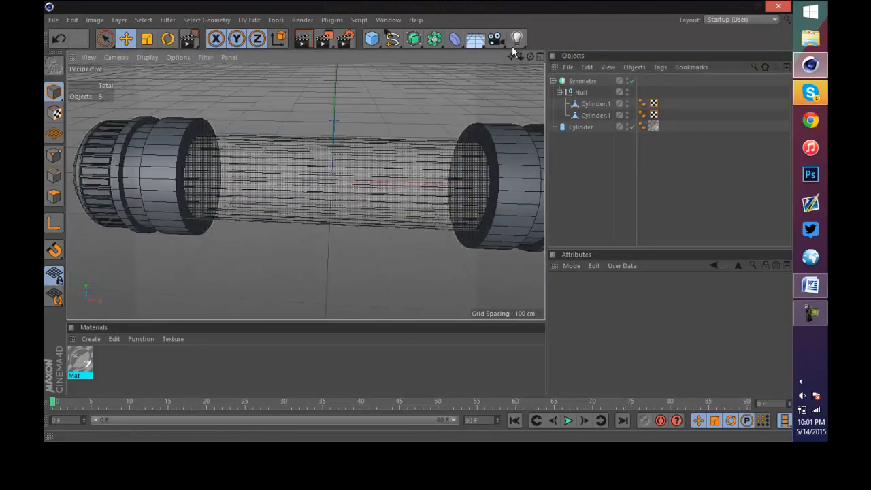
pyautogui.moveTo(529, 58); pyautogui.dragTo(418, 225)
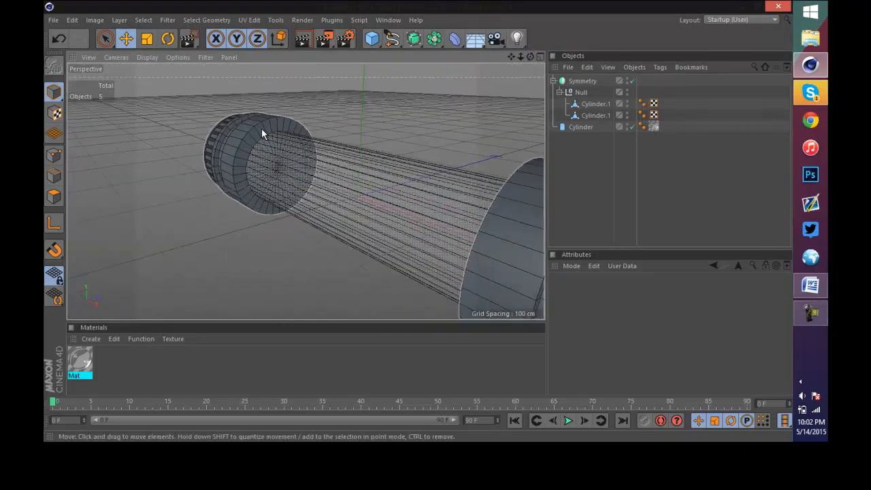
pyautogui.click(261, 128)
pyautogui.click(54, 196)
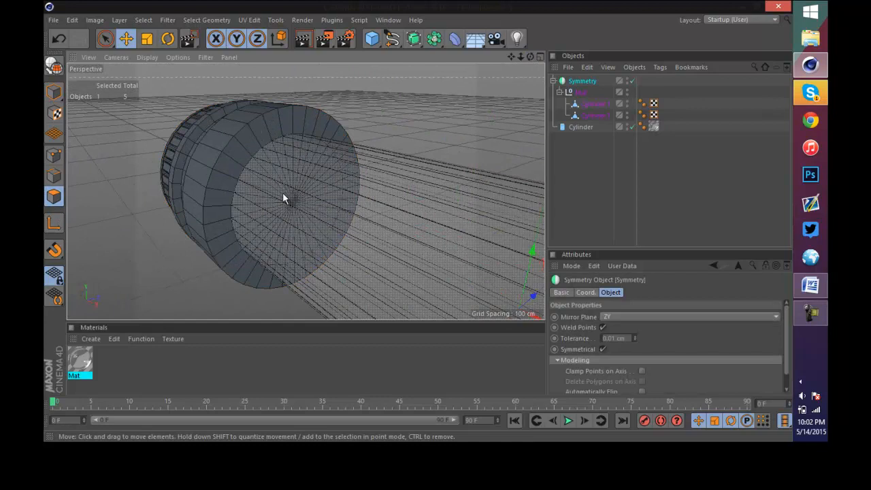
pyautogui.click(167, 20)
pyautogui.moveTo(206, 20)
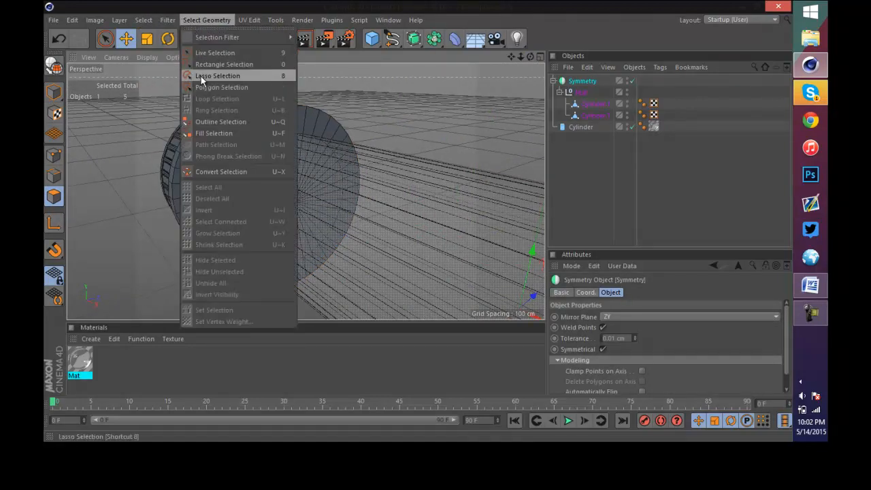
pyautogui.click(586, 106)
pyautogui.click(592, 105)
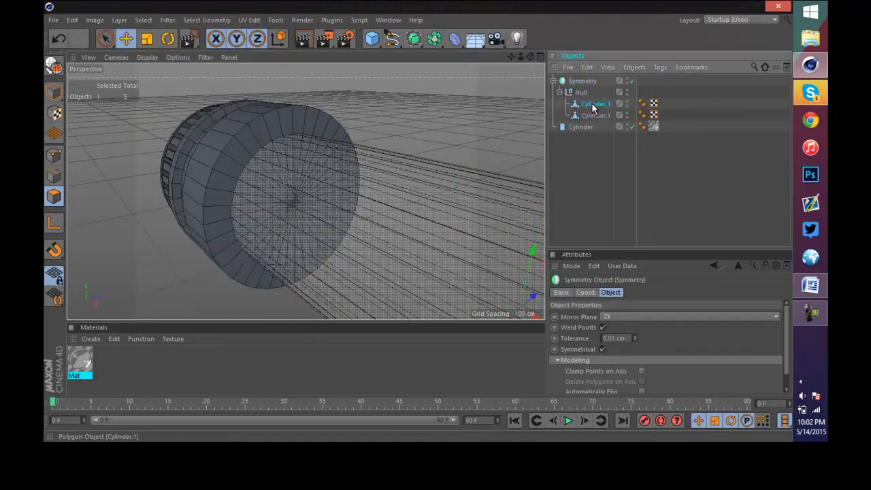
pyautogui.click(593, 115)
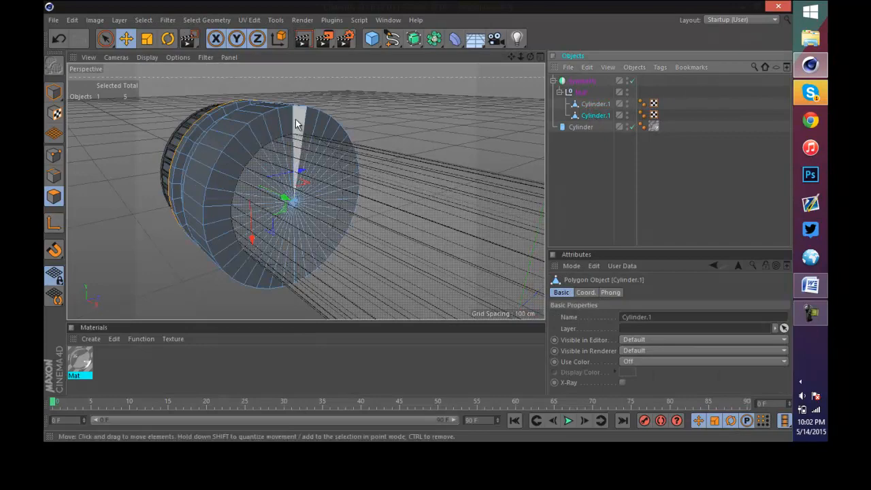
# - Select all polygons of the collar's flat end face around the transparent cylinder with Loop Selection
pyautogui.click(224, 20)
pyautogui.click(227, 93)
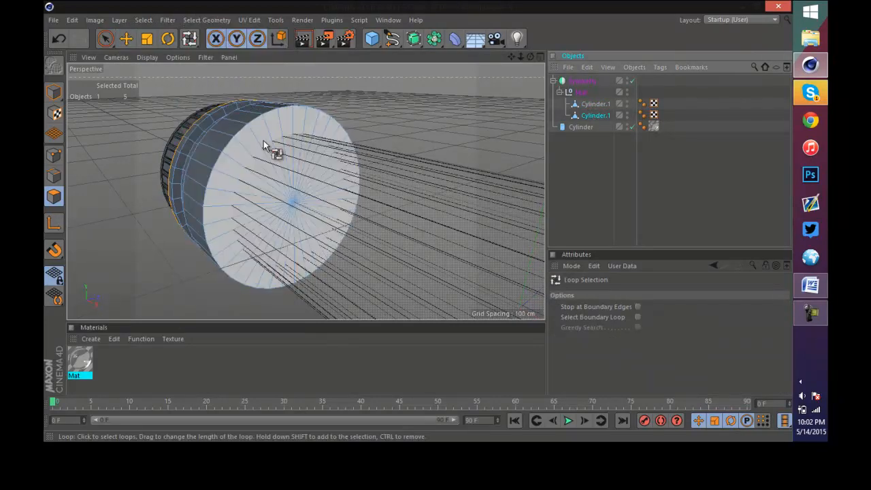
pyautogui.click(264, 145)
# - Inset the collar's selected end face as one group using Extrude Inner with Preserve Groups enabled
pyautogui.rightClick(276, 144)
pyautogui.click(311, 222)
pyautogui.scroll(4, 310, 202)
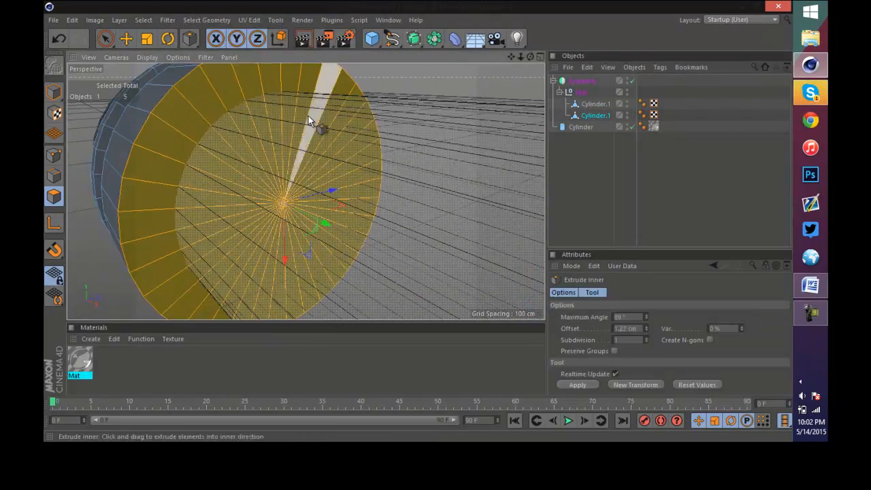
pyautogui.moveTo(308, 121); pyautogui.dragTo(423, 227)
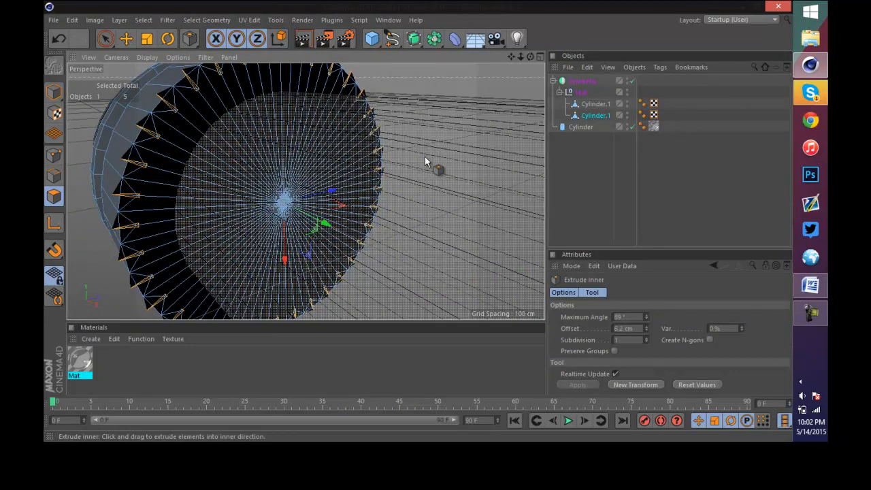
pyautogui.hotkey('ctrl', 'z')
pyautogui.click(612, 351)
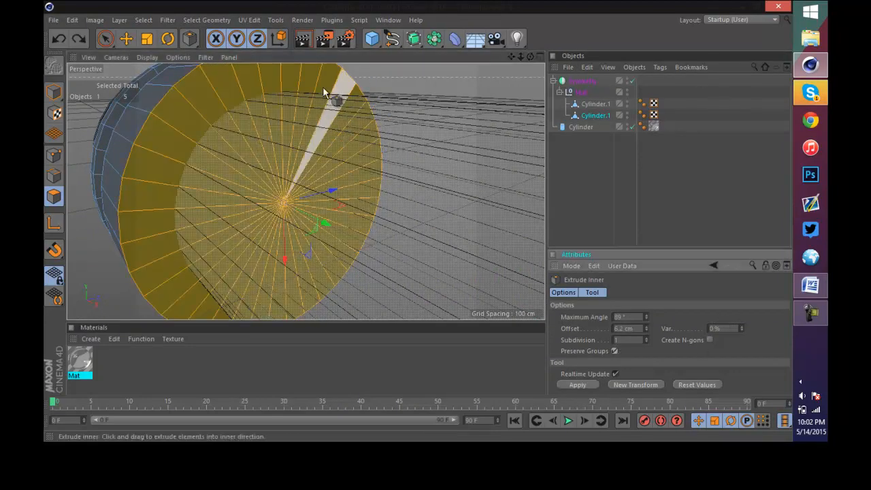
pyautogui.moveTo(322, 86); pyautogui.dragTo(418, 221)
# - Extrude the inset end face of the collar outward by about 9.9 cm along the middle cylinder
pyautogui.rightClick(306, 100)
pyautogui.click(333, 211)
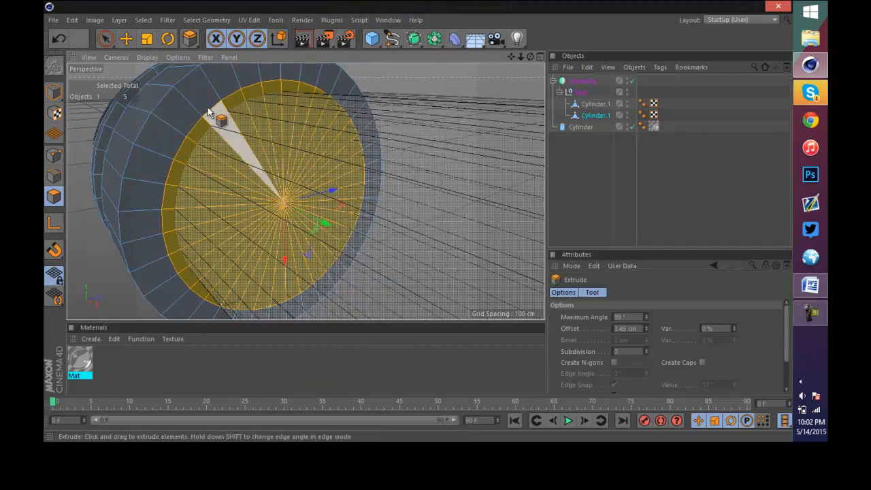
pyautogui.moveTo(252, 132); pyautogui.dragTo(419, 225)
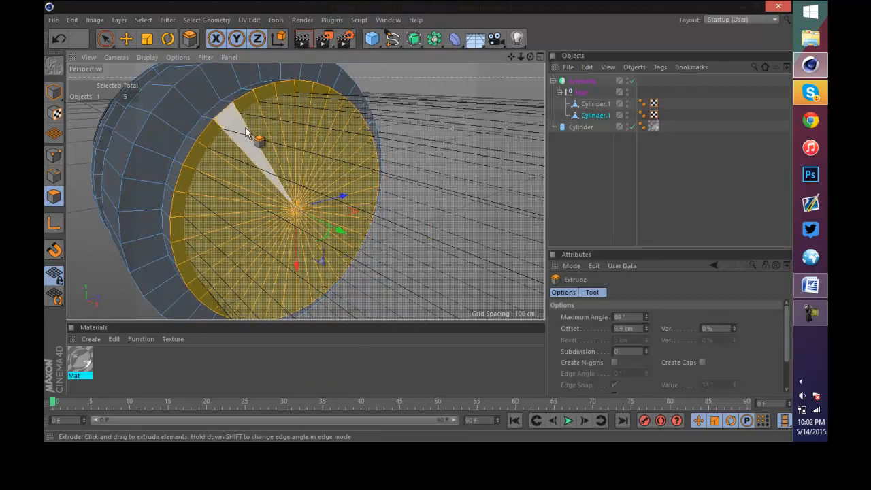
# - Inset the collar's selected end face with Extrude Inner and extrude it inward by about 2.6 cm
pyautogui.scroll(-3, 246, 129)
pyautogui.scroll(2, 234, 115)
pyautogui.rightClick(238, 149)
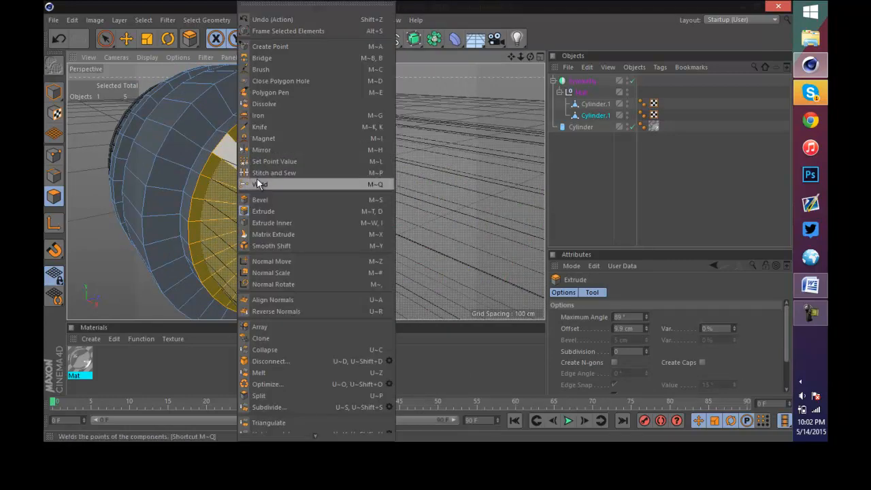
pyautogui.click(273, 222)
pyautogui.moveTo(415, 227)
pyautogui.mouseDown()
pyautogui.moveTo(419, 217)
pyautogui.moveTo(418, 226)
pyautogui.mouseUp()
pyautogui.rightClick(309, 179)
pyautogui.click(333, 217)
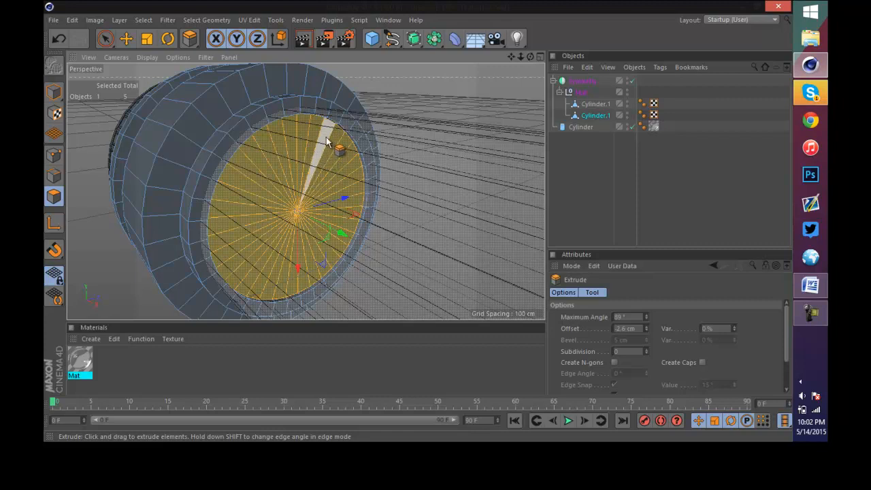
pyautogui.scroll(-5, 325, 139)
pyautogui.scroll(3, 312, 136)
# - Inset the collar's recessed end face again and extrude the smaller disc outward by about 20.8 cm into the glass cylinder
pyautogui.click(58, 90)
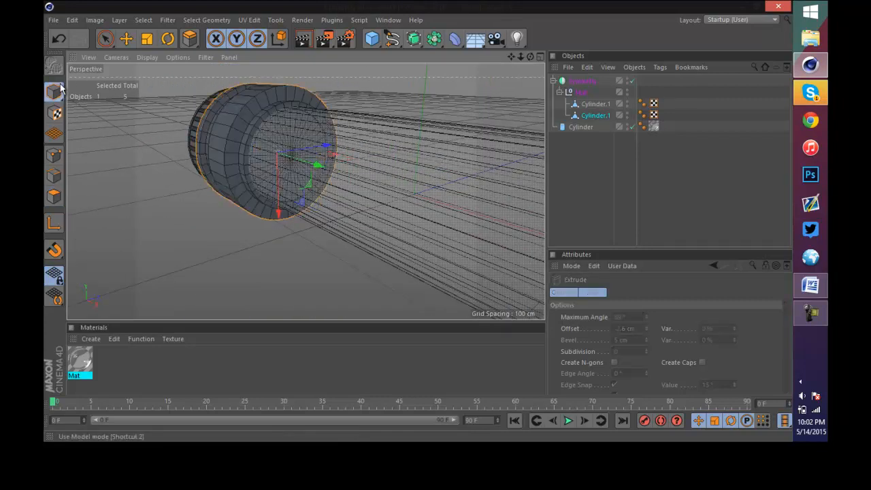
pyautogui.scroll(3, 280, 114)
pyautogui.click(56, 203)
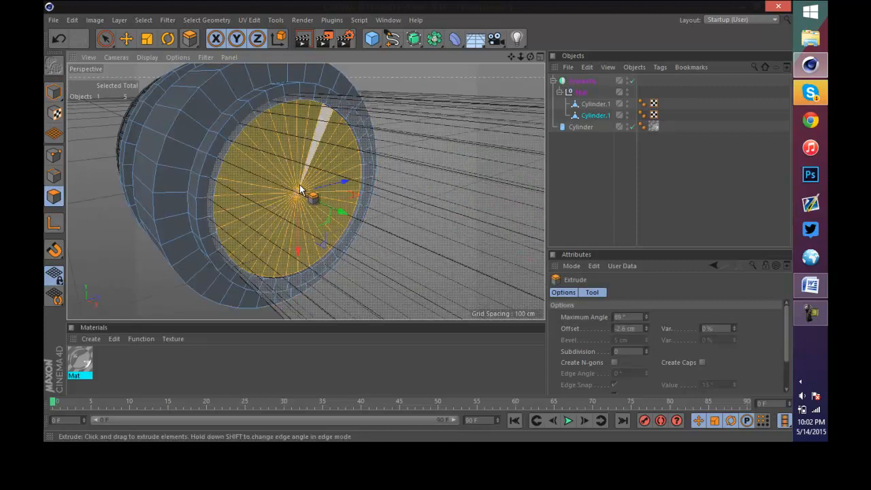
pyautogui.rightClick(306, 195)
pyautogui.click(325, 224)
pyautogui.moveTo(331, 142); pyautogui.dragTo(419, 223)
pyautogui.rightClick(330, 139)
pyautogui.click(349, 206)
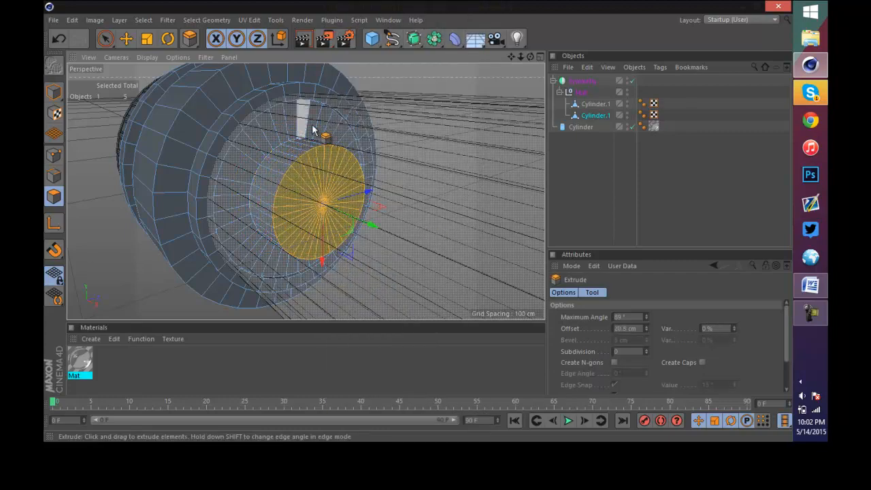
pyautogui.scroll(-5, 313, 112)
pyautogui.scroll(5, 314, 102)
# - Inset the protruding hub's end face by about 6.6 cm and extrude it inward to form a recess
pyautogui.rightClick(340, 257)
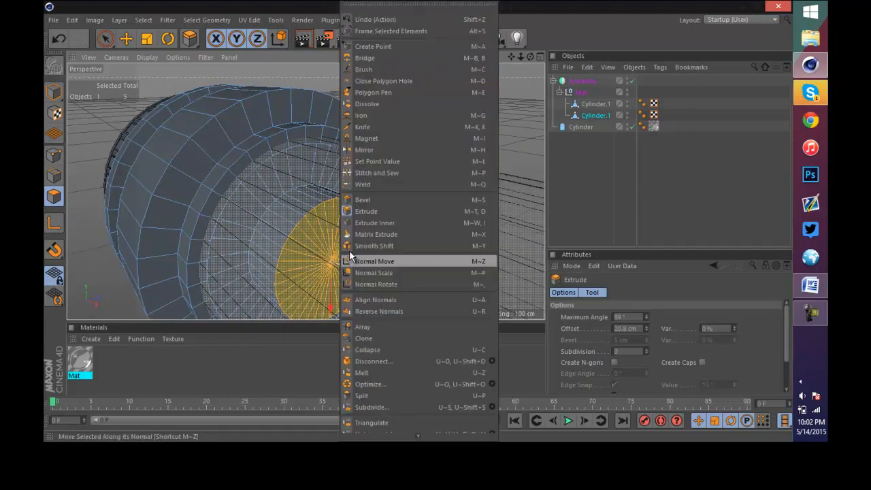
pyautogui.click(374, 223)
pyautogui.moveTo(360, 224); pyautogui.dragTo(418, 223)
pyautogui.rightClick(352, 217)
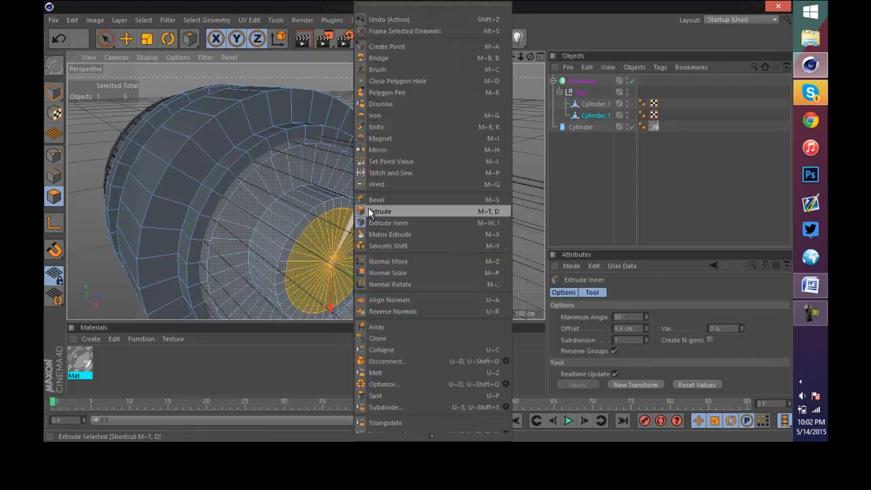
pyautogui.click(370, 209)
pyautogui.moveTo(371, 197); pyautogui.dragTo(398, 206)
pyautogui.scroll(-5, 372, 197)
pyautogui.scroll(5, 408, 195)
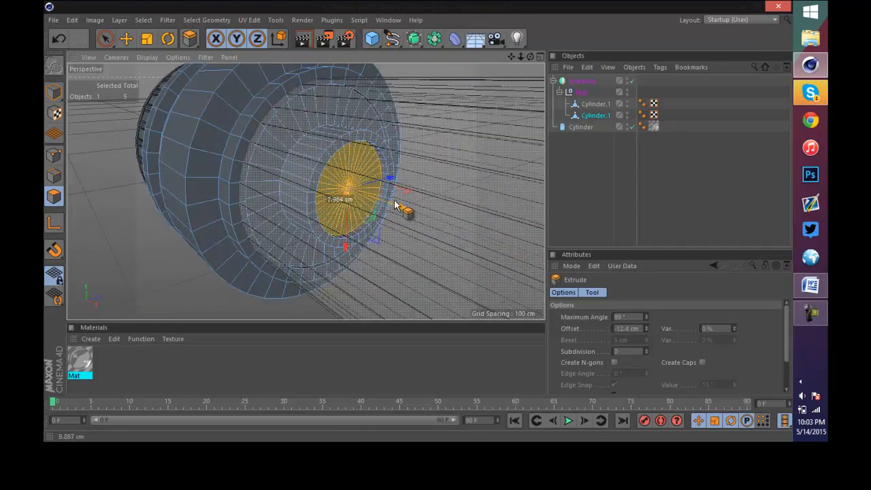
# - Inset the recessed face inside the hub with Extrude Inner
pyautogui.rightClick(399, 207)
pyautogui.click(425, 222)
pyautogui.scroll(4, 395, 170)
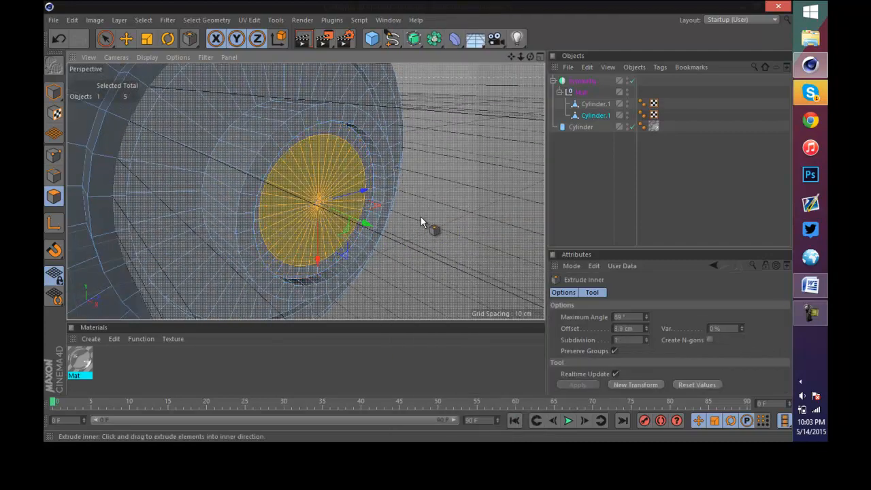
pyautogui.rightClick(356, 197)
pyautogui.click(362, 197)
pyautogui.moveTo(367, 209); pyautogui.dragTo(346, 206)
pyautogui.hotkey('ctrl', 'z')
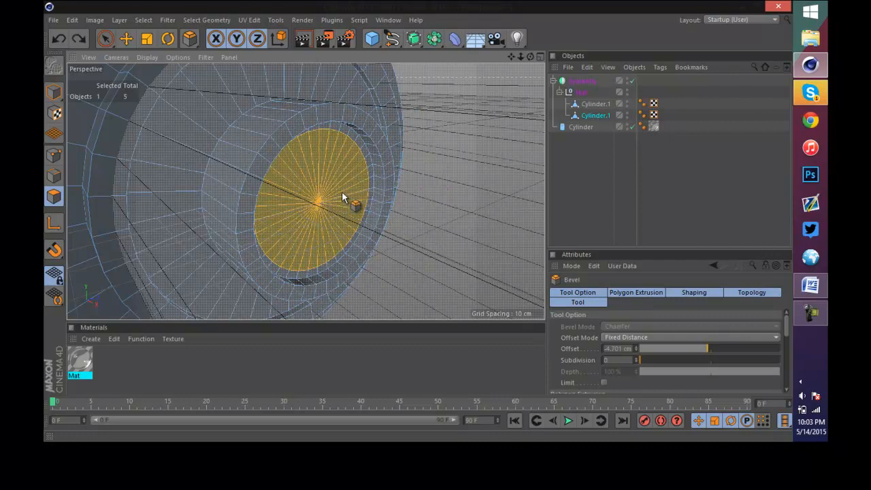
# - Extrude the innermost face of the hub outward by about 2.1 cm
pyautogui.rightClick(343, 195)
pyautogui.click(372, 211)
pyautogui.moveTo(421, 222); pyautogui.dragTo(420, 222)
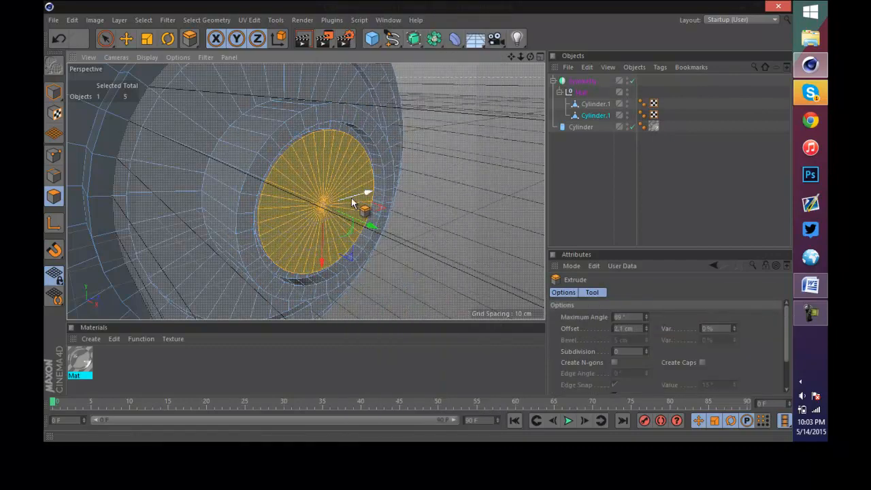
pyautogui.scroll(-10, 368, 163)
pyautogui.scroll(-5, 425, 202)
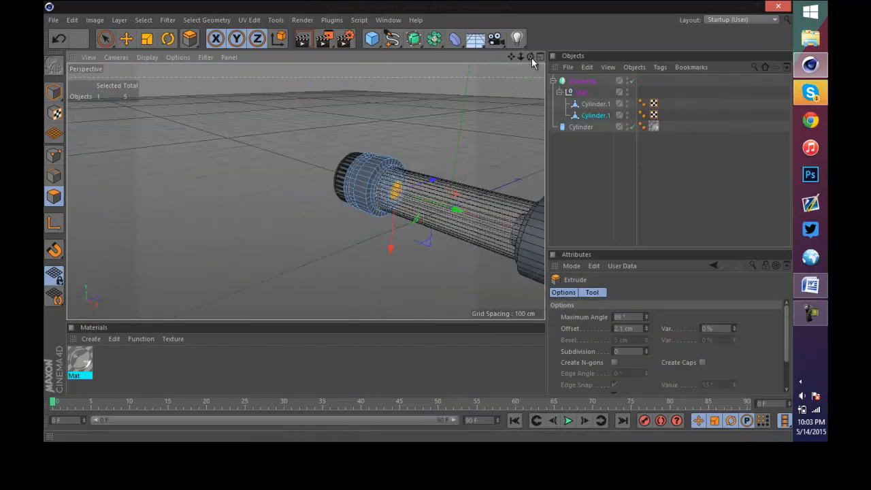
# - Switch to model mode with the Move tool and add a Helix spline to the scene
pyautogui.moveTo(530, 58); pyautogui.dragTo(418, 219)
pyautogui.scroll(5, 504, 152)
pyautogui.scroll(4, 479, 158)
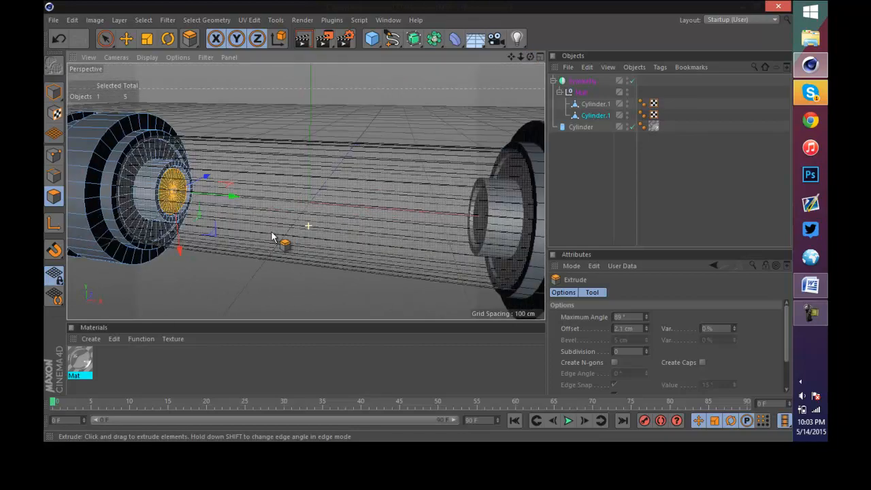
pyautogui.click(54, 92)
pyautogui.click(126, 39)
pyautogui.scroll(-10, 242, 191)
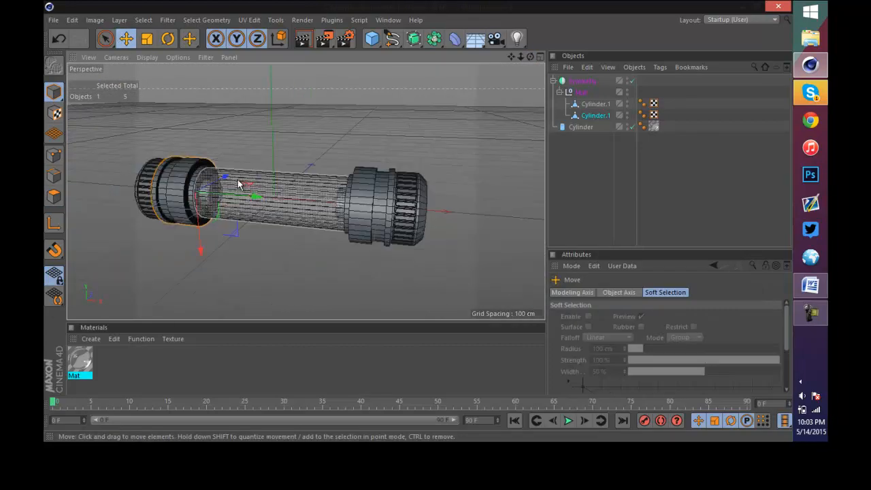
pyautogui.scroll(10, 232, 170)
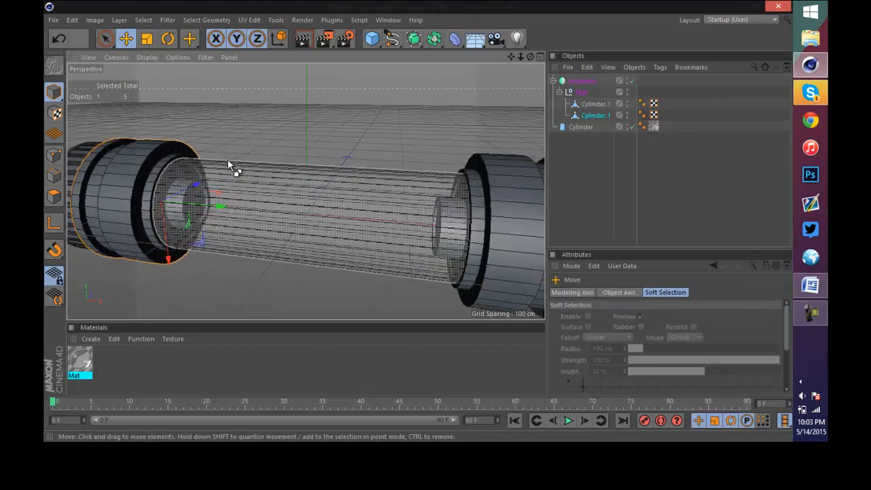
pyautogui.click(393, 39)
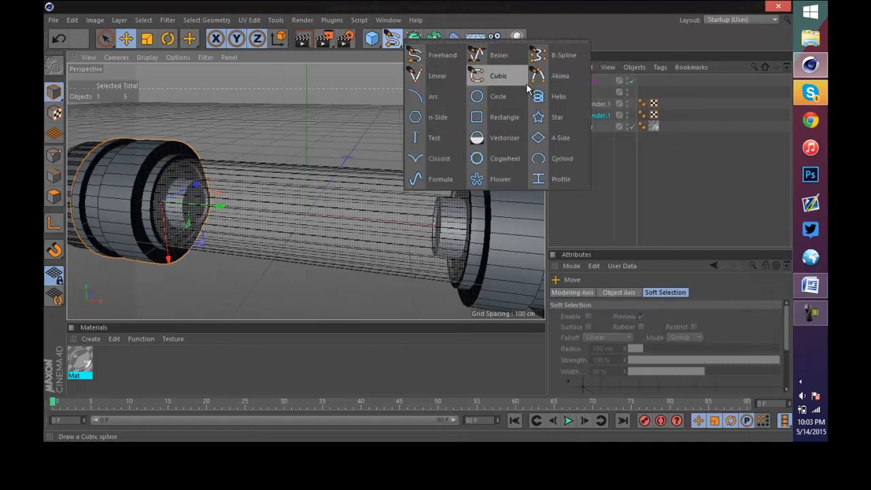
pyautogui.click(554, 96)
pyautogui.scroll(-4, 381, 193)
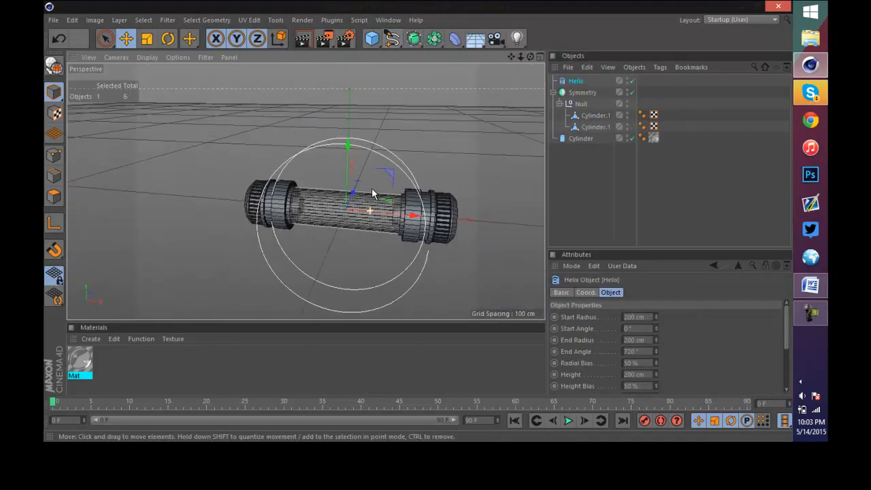
# - Rotate the helix so it runs along the glass cylinder and move it toward the edited collar
pyautogui.click(167, 38)
pyautogui.moveTo(358, 229); pyautogui.dragTo(391, 224)
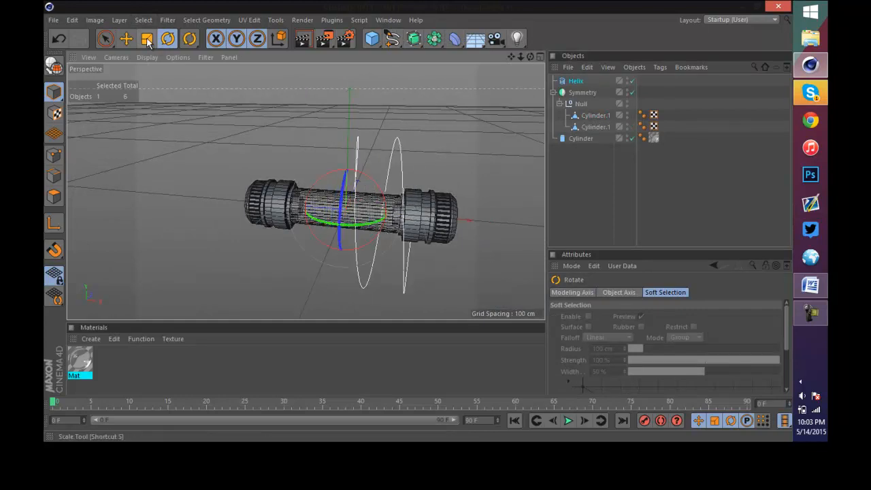
pyautogui.press('e')
pyautogui.scroll(3, 378, 234)
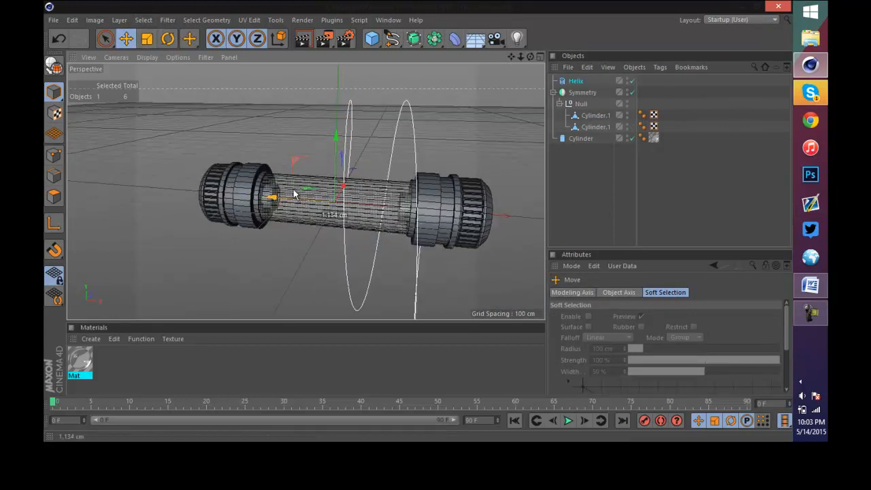
pyautogui.moveTo(294, 193); pyautogui.dragTo(260, 178)
# - Set the helix's Start Radius to 0 cm
pyautogui.click(575, 81)
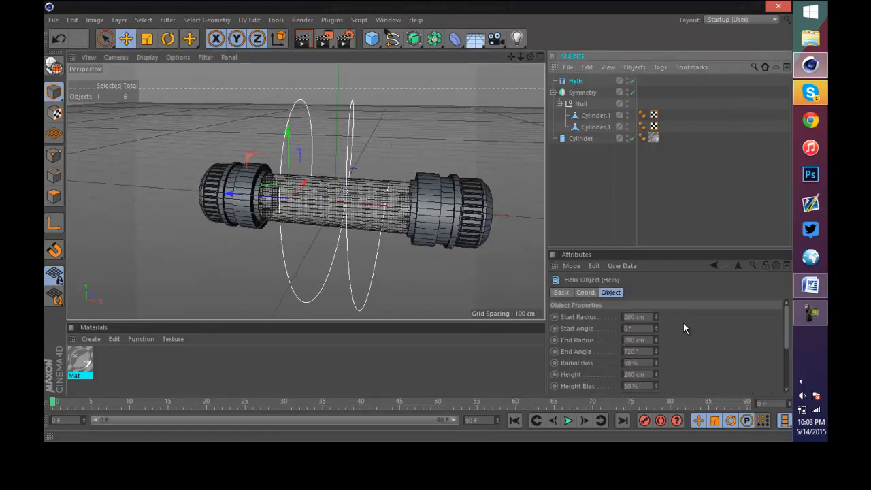
pyautogui.scroll(-3, 683, 323)
pyautogui.scroll(3, 683, 308)
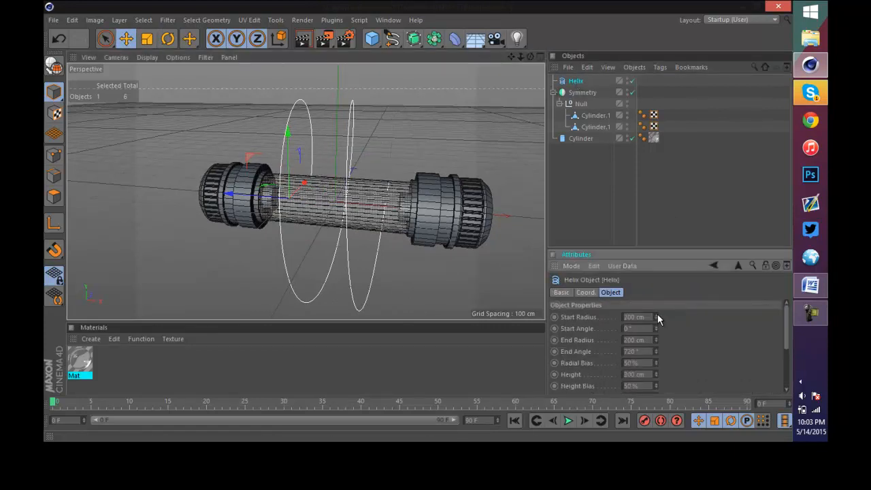
pyautogui.moveTo(653, 317)
pyautogui.mouseDown()
pyautogui.moveTo(654, 326)
pyautogui.moveTo(653, 318)
pyautogui.mouseUp()
pyautogui.scroll(4, 381, 236)
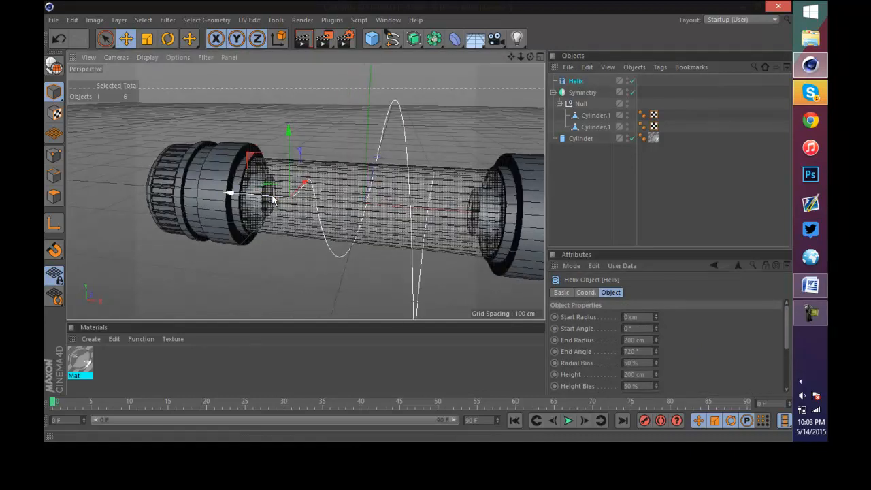
# - Move the helix along the cylinder's axis so its start sits at the end of the collar's hub
pyautogui.moveTo(275, 197)
pyautogui.mouseDown()
pyautogui.moveTo(259, 196)
pyautogui.moveTo(279, 196)
pyautogui.moveTo(266, 198)
pyautogui.mouseUp()
pyautogui.scroll(4, 260, 196)
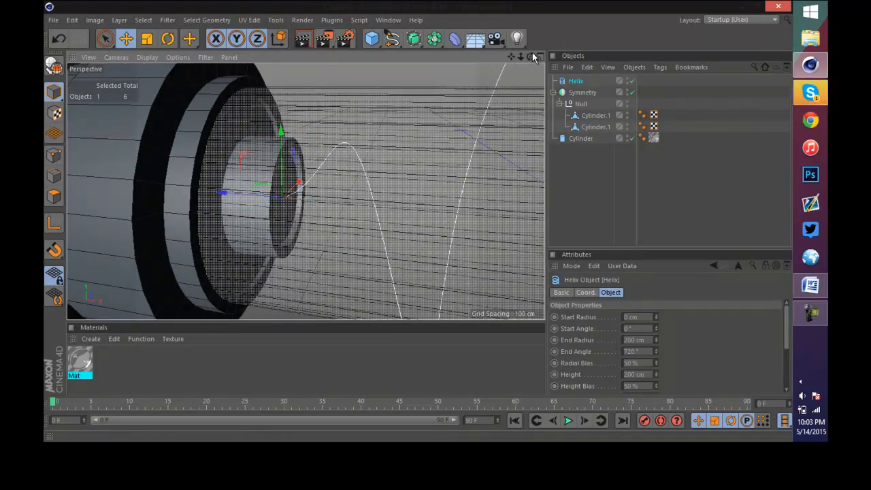
pyautogui.moveTo(530, 57); pyautogui.dragTo(610, 38)
pyautogui.scroll(-10, 478, 89)
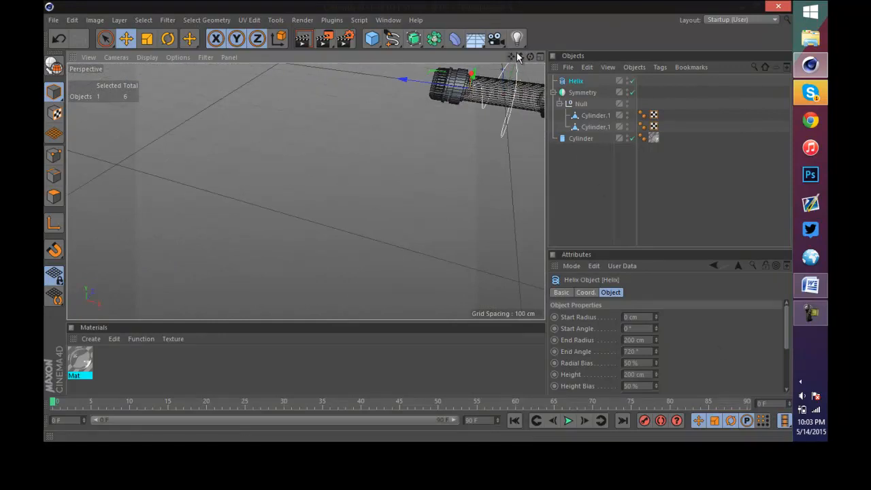
pyautogui.moveTo(529, 57); pyautogui.dragTo(510, 82)
pyautogui.scroll(8, 475, 97)
pyautogui.scroll(-4, 472, 121)
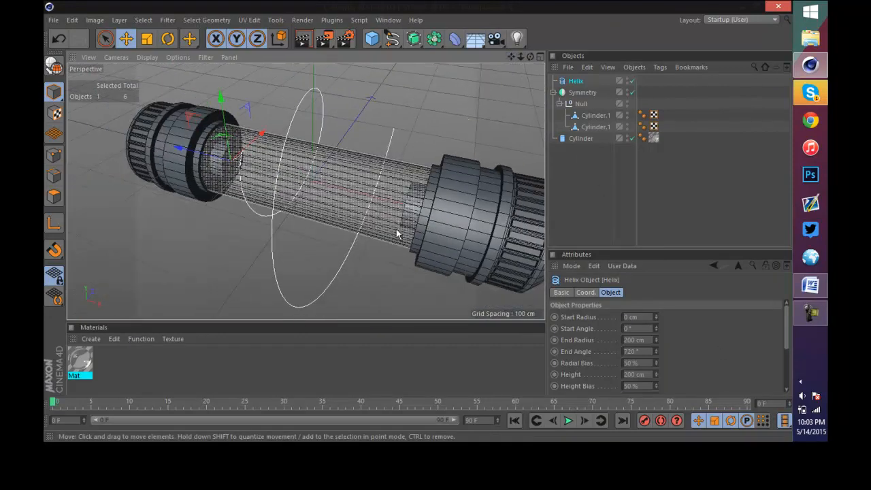
# - Set the helix's End Radius to 7 cm and its Height to 265 cm so it spans both hubs
pyautogui.scroll(-3, 659, 364)
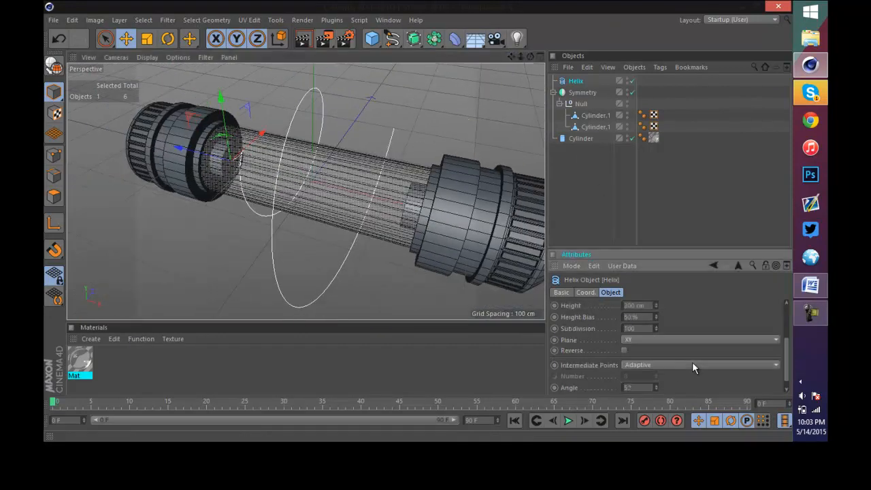
pyautogui.scroll(3, 684, 333)
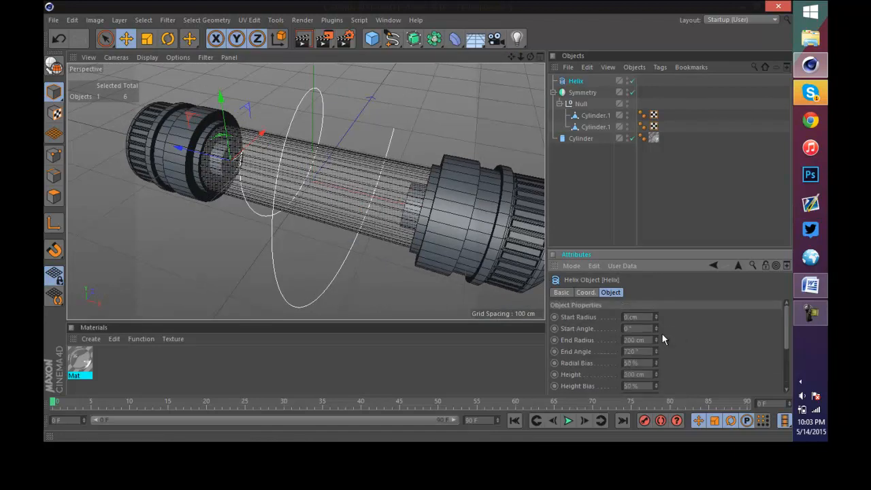
pyautogui.moveTo(655, 339)
pyautogui.mouseDown()
pyautogui.moveTo(654, 347)
pyautogui.moveTo(655, 337)
pyautogui.mouseUp()
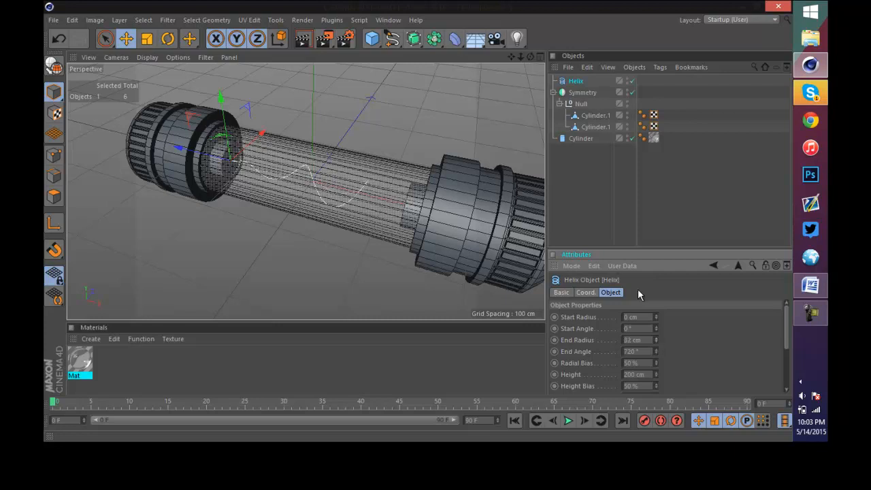
pyautogui.scroll(6, 412, 183)
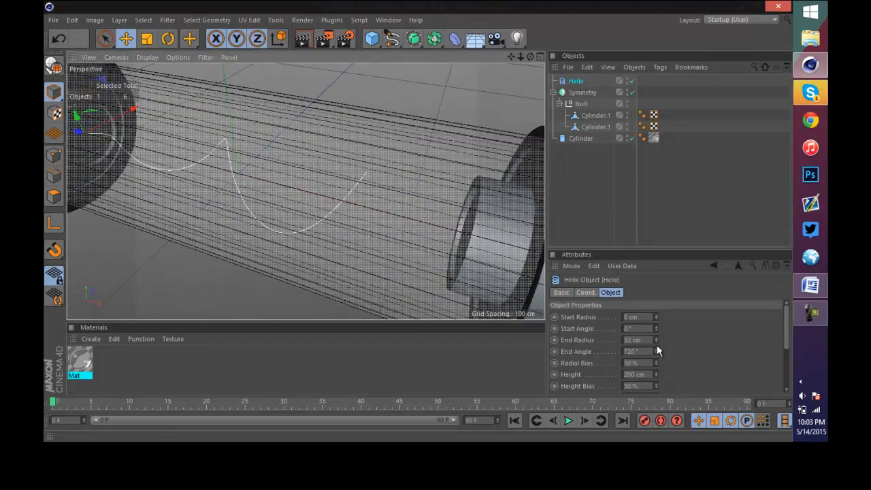
pyautogui.moveTo(656, 338); pyautogui.dragTo(656, 371)
pyautogui.scroll(-2, 249, 146)
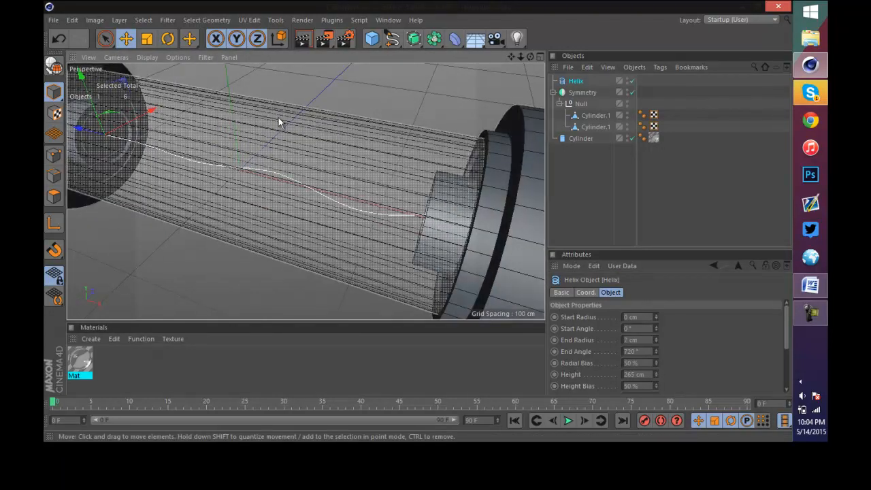
# - Set the helix's End Angle to 4446° and its Radial Bias to 100 %
pyautogui.moveTo(531, 58); pyautogui.dragTo(303, 94)
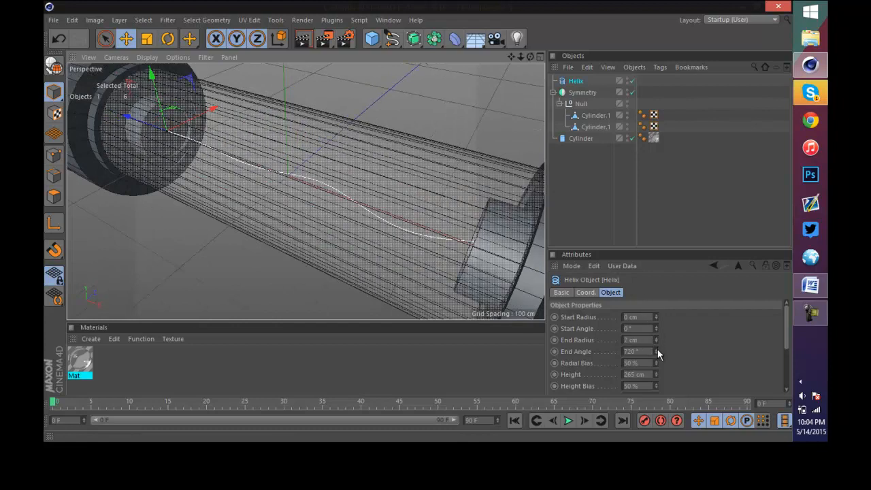
pyautogui.moveTo(659, 349)
pyautogui.mouseDown()
pyautogui.moveTo(650, 306)
pyautogui.moveTo(718, 318)
pyautogui.moveTo(653, 23)
pyautogui.moveTo(654, 338)
pyautogui.mouseUp()
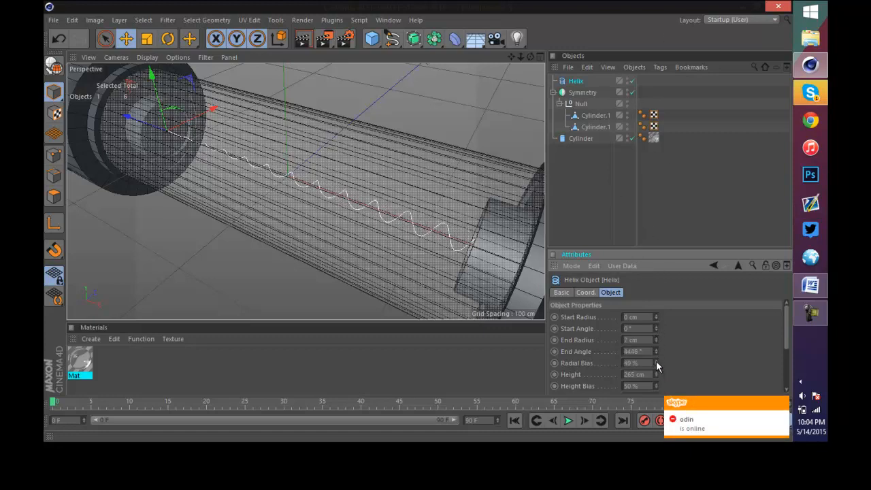
pyautogui.moveTo(656, 362); pyautogui.dragTo(659, 334)
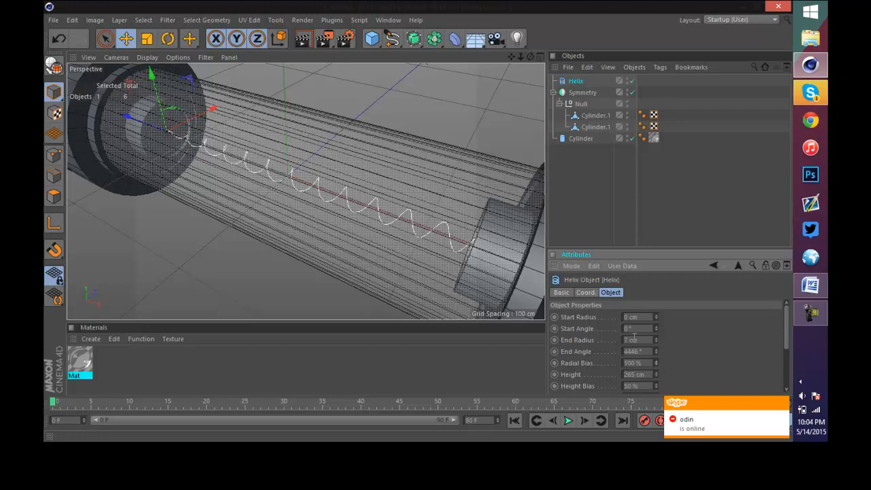
pyautogui.scroll(-3, 693, 374)
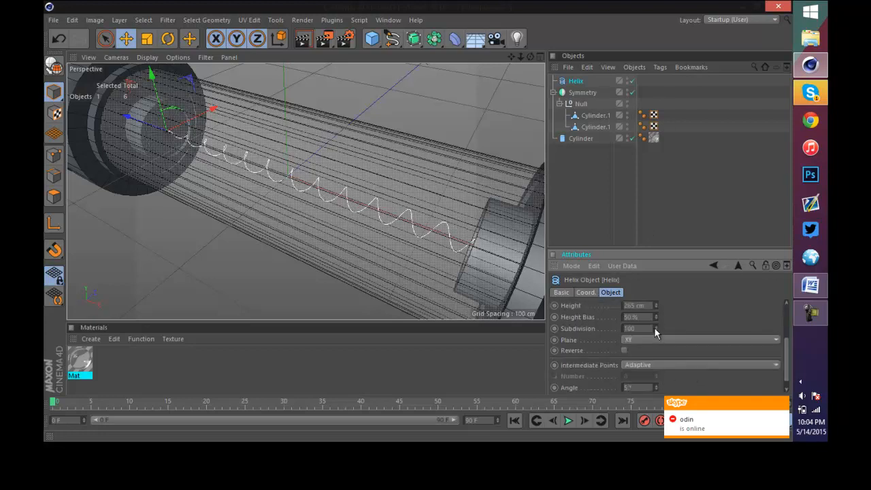
pyautogui.moveTo(656, 317); pyautogui.dragTo(657, 316)
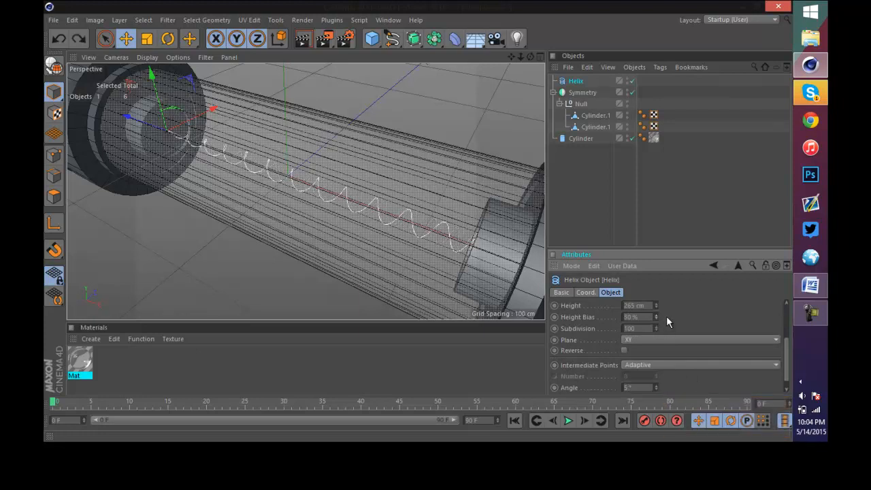
# - Set both the Start Radius and the End Radius of the helix to 18 cm
pyautogui.scroll(3, 666, 315)
pyautogui.moveTo(654, 314); pyautogui.dragTo(655, 312)
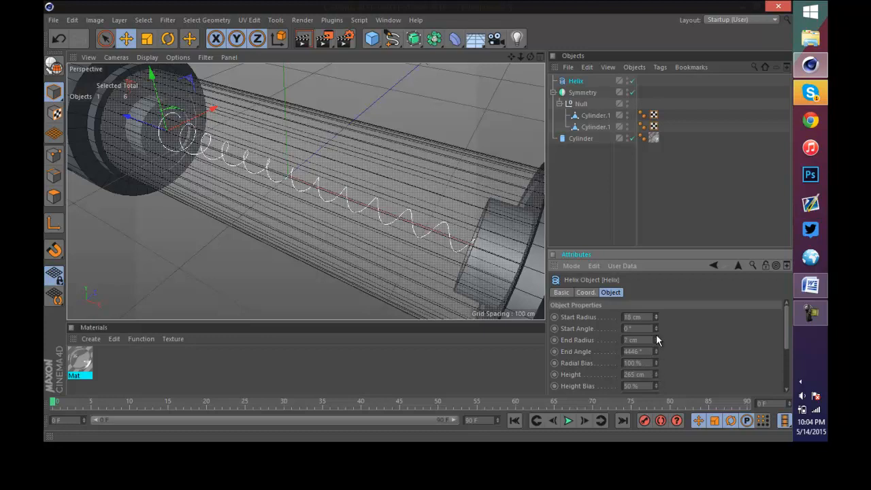
pyautogui.moveTo(656, 335); pyautogui.dragTo(655, 336)
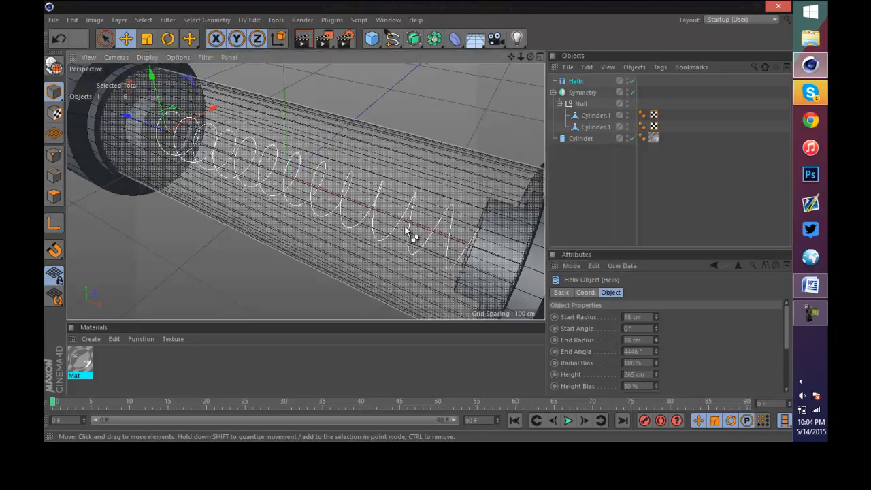
pyautogui.keyDown('alt'); pyautogui.moveTo(435, 218); pyautogui.dragTo(414, 216); pyautogui.keyUp('alt')
pyautogui.scroll(-5, 313, 177)
pyautogui.scroll(2, 268, 166)
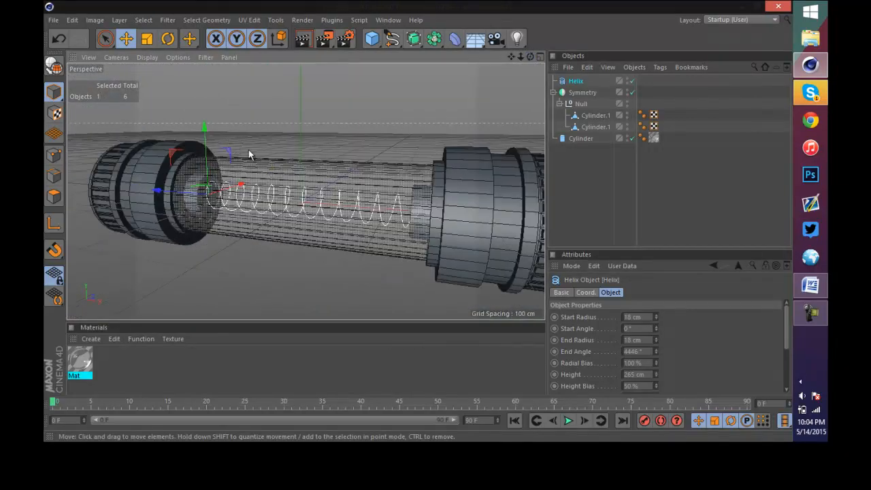
# - Add a Sweep object around the helix and place a new Circle spline inside it, above the helix, as the profile
pyautogui.scroll(4, 249, 152)
pyautogui.scroll(-3, 367, 158)
pyautogui.scroll(3, 361, 156)
pyautogui.click(413, 38)
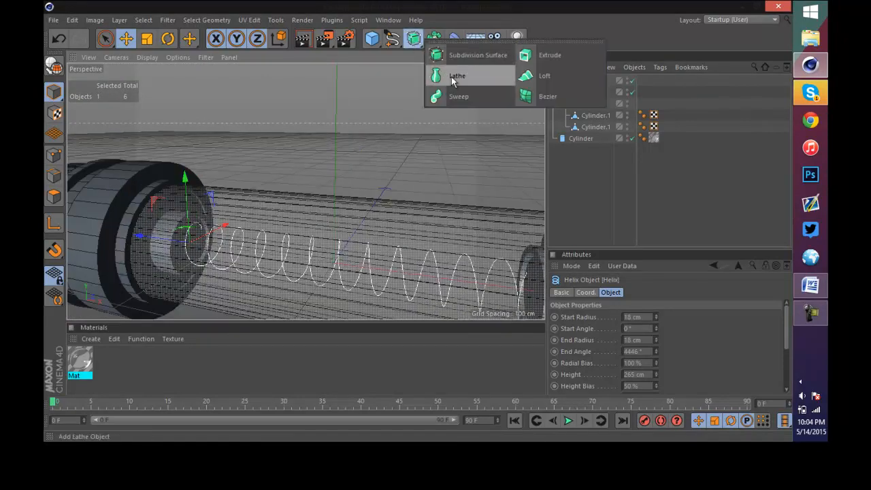
pyautogui.click(462, 94)
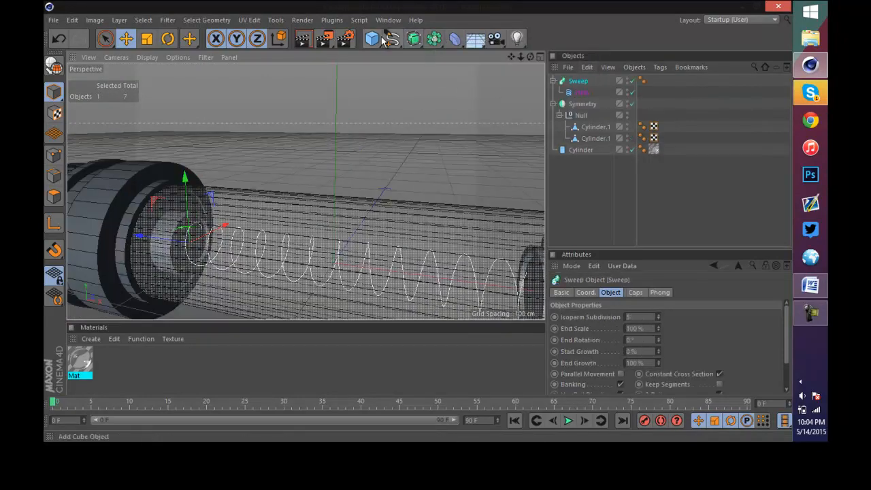
pyautogui.click(391, 38)
pyautogui.click(477, 96)
pyautogui.scroll(-4, 479, 110)
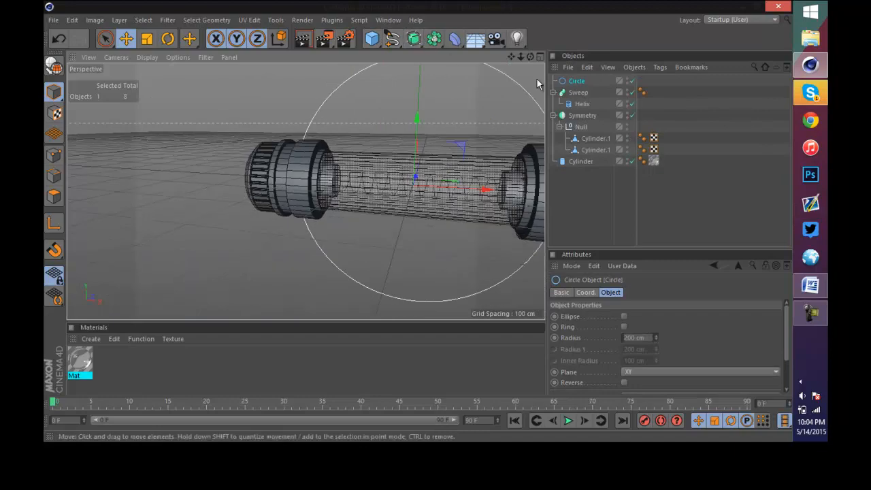
pyautogui.moveTo(590, 89); pyautogui.dragTo(589, 96)
pyautogui.scroll(3, 472, 117)
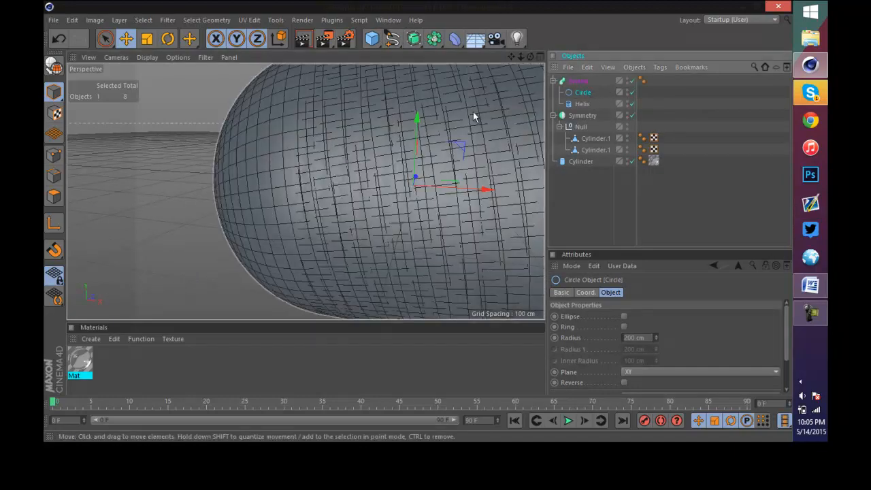
pyautogui.scroll(-3, 461, 134)
pyautogui.scroll(2, 485, 103)
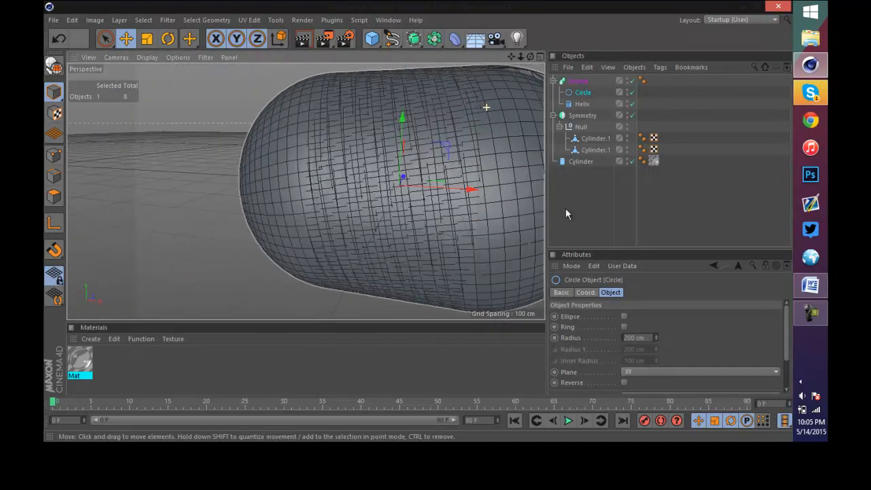
# - Set the radius of the sweep's circle profile to 3 cm to form a thin coil
pyautogui.click(635, 337)
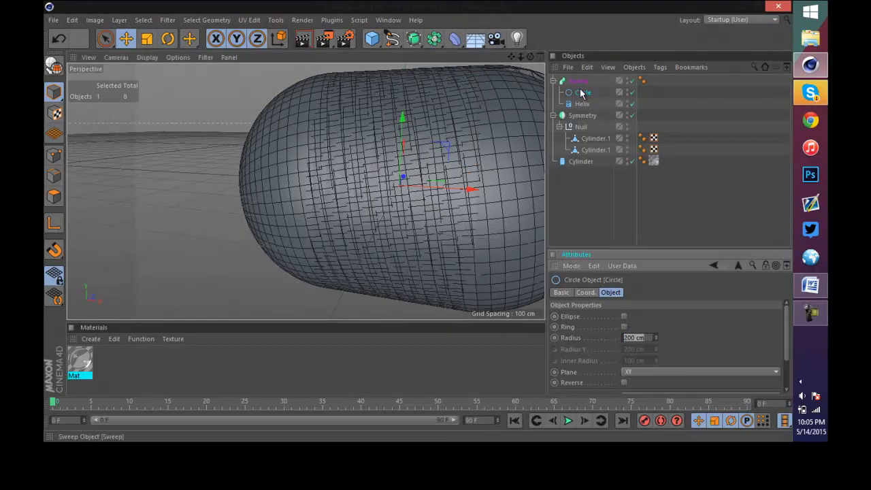
pyautogui.write('2')
pyautogui.press('Return')
pyautogui.scroll(6, 449, 177)
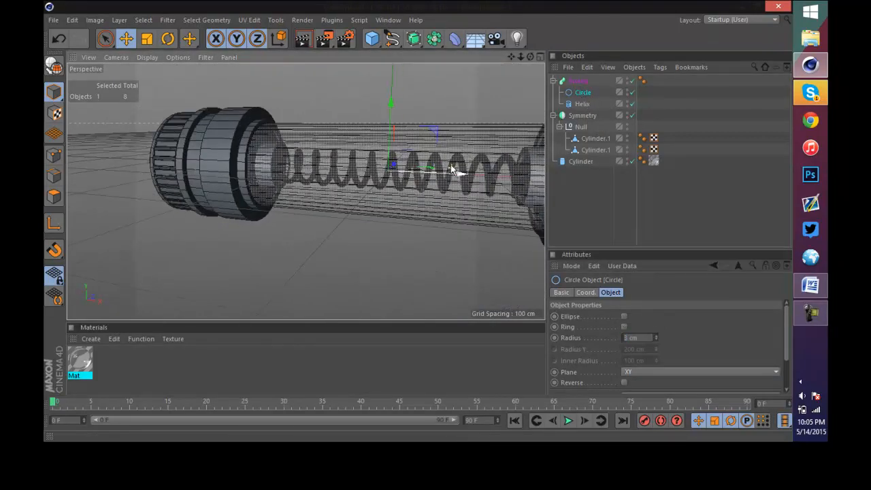
pyautogui.moveTo(528, 58); pyautogui.dragTo(440, 155)
pyautogui.scroll(-5, 440, 155)
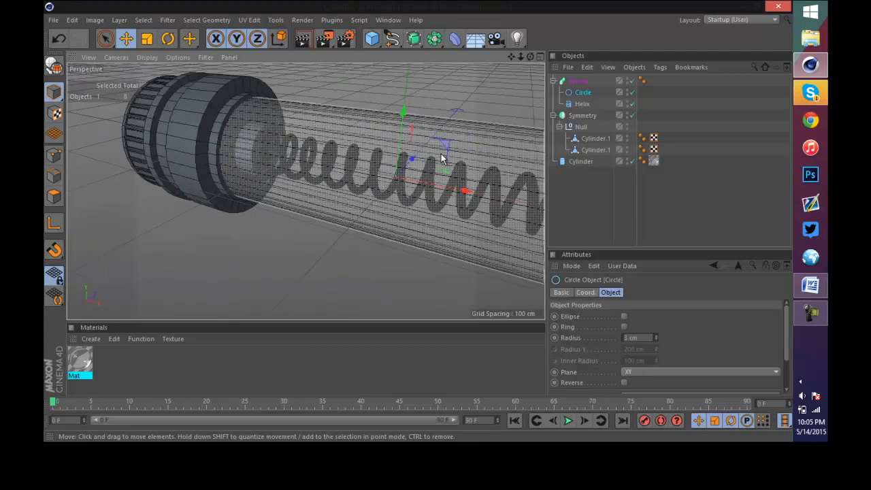
pyautogui.scroll(2, 458, 156)
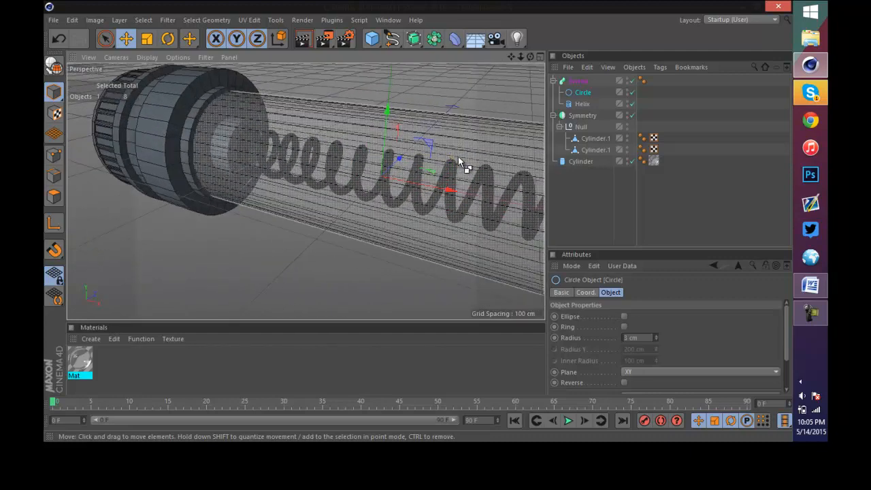
# - Duplicate the glass material and open the original Mat for editing
pyautogui.click(81, 363)
pyautogui.keyDown('ctrl'); pyautogui.moveTo(83, 363); pyautogui.dragTo(142, 357); pyautogui.keyUp('ctrl')
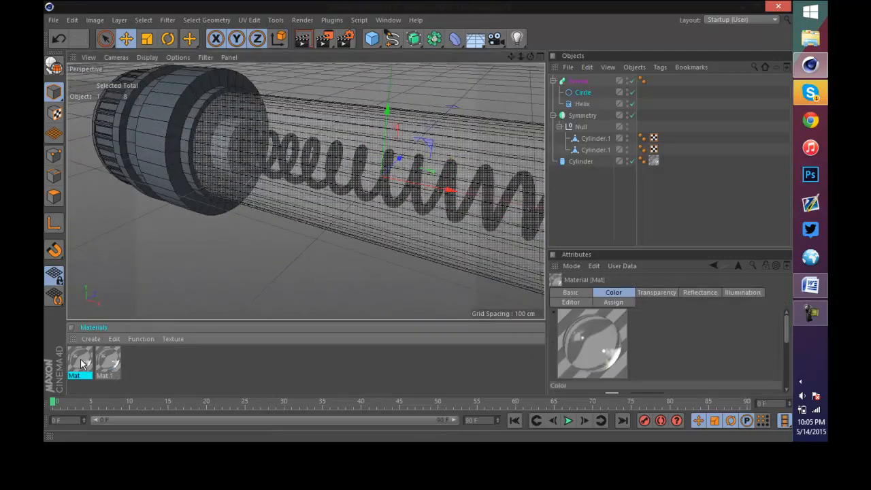
pyautogui.doubleClick(81, 362)
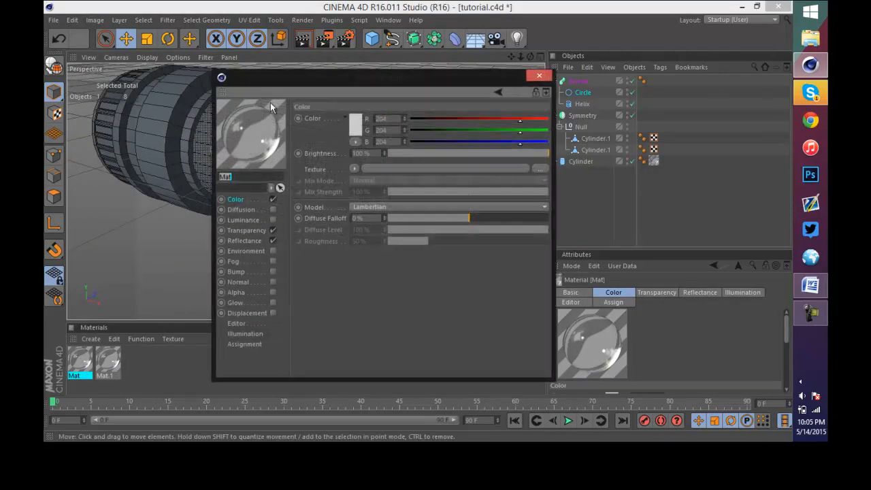
# - Set the Absorption Color of the Mat material's transparency to a saturated green
pyautogui.click(253, 240)
pyautogui.click(254, 232)
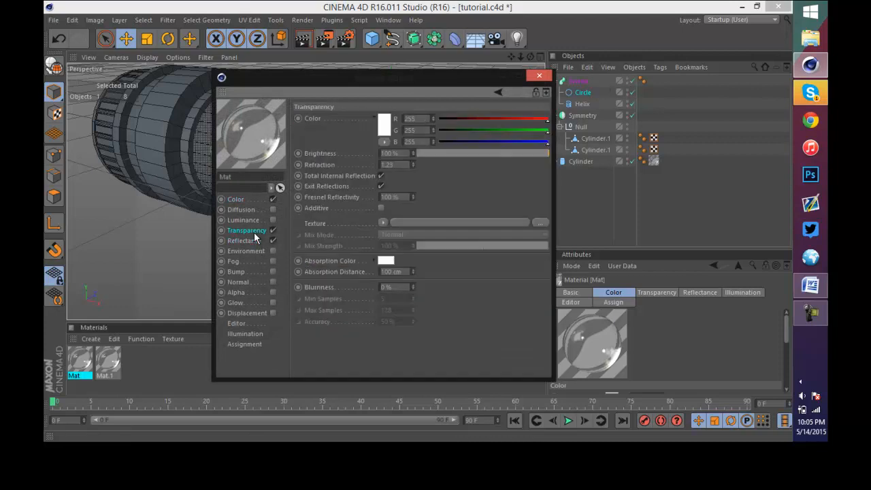
pyautogui.click(385, 262)
pyautogui.click(393, 219)
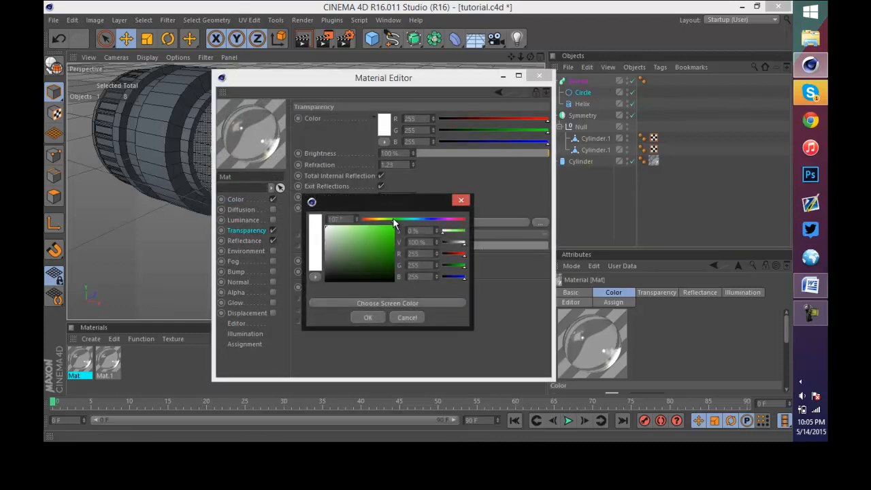
pyautogui.click(370, 242)
pyautogui.click(367, 317)
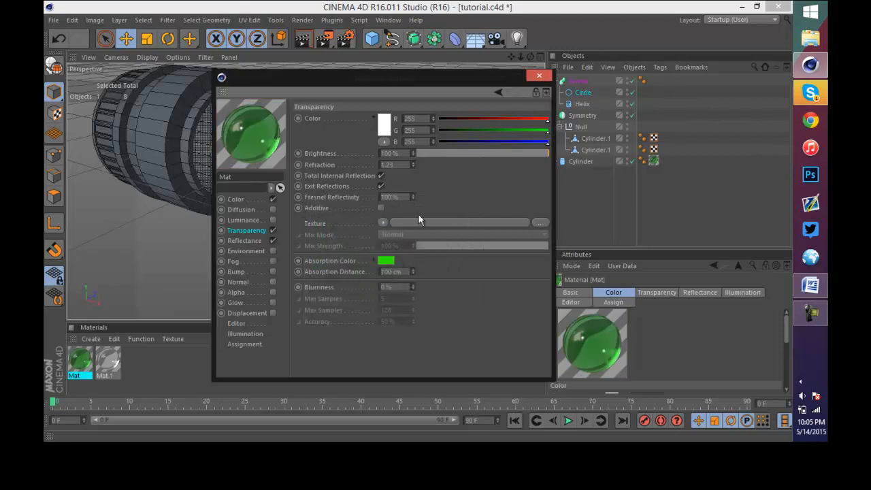
# - Enable Luminance on the Mat material and set its color to bright green (R 0, G 255, B 4)
pyautogui.click(273, 221)
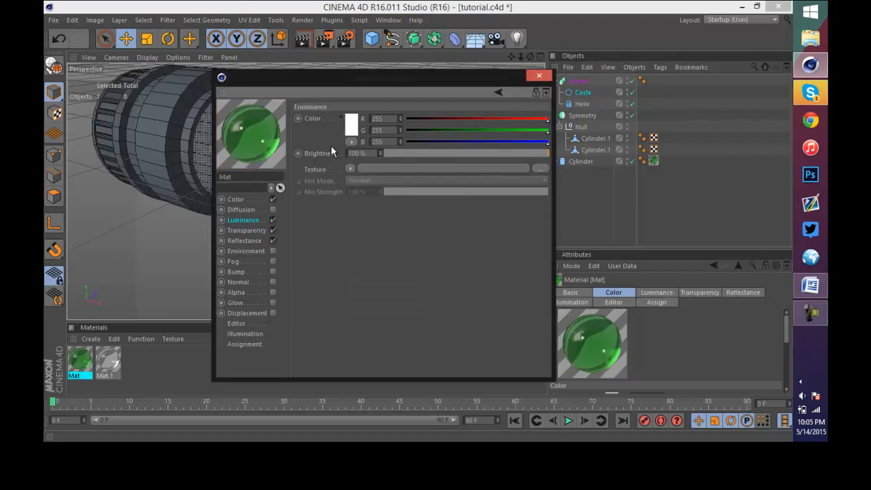
pyautogui.click(354, 131)
pyautogui.click(359, 80)
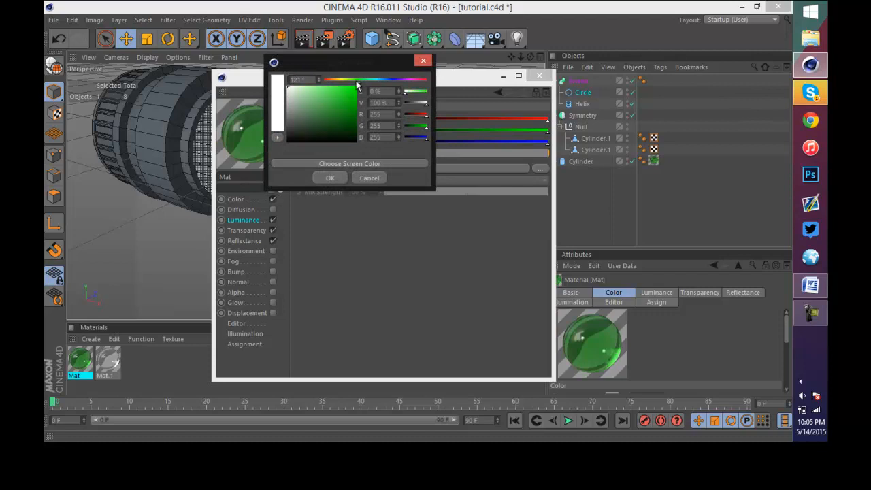
pyautogui.click(355, 87)
pyautogui.click(327, 177)
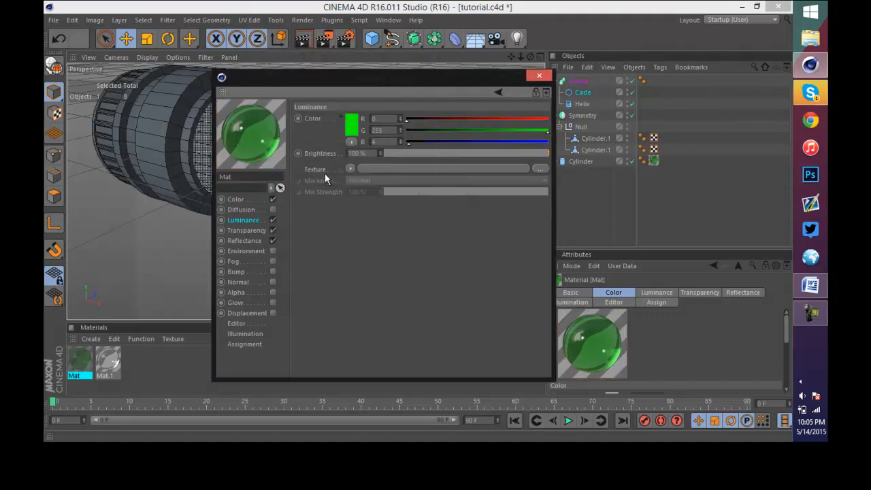
# - Set the luminance Brightness to 50 % after trying 150 %, and save the project
pyautogui.click(357, 153)
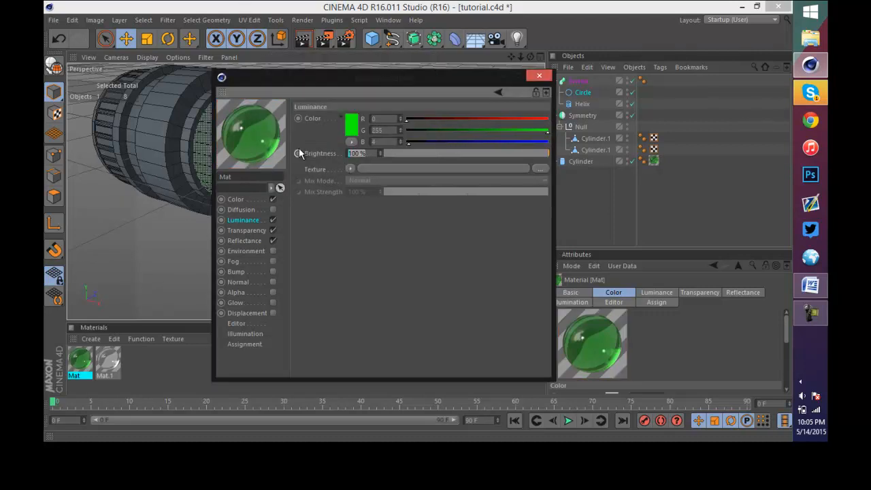
pyautogui.write('150')
pyautogui.press('Return')
pyautogui.hotkey('ctrl', 's')
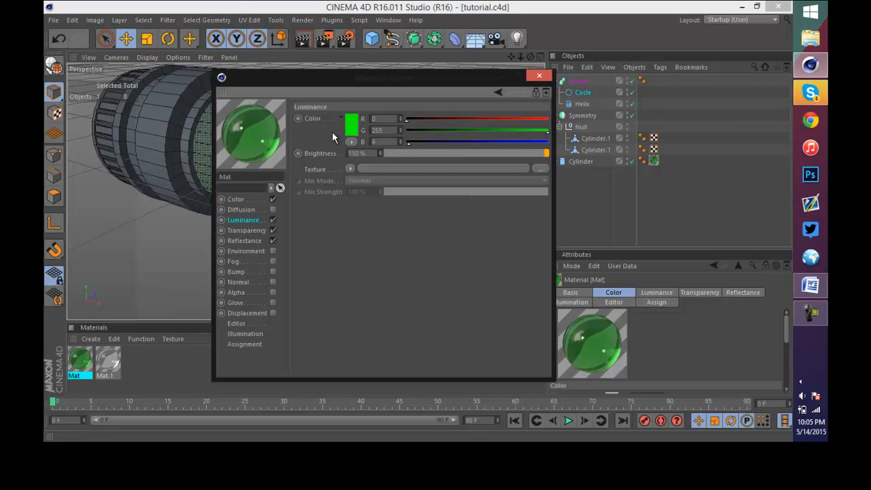
pyautogui.click(370, 152)
pyautogui.write('50')
pyautogui.press('Return')
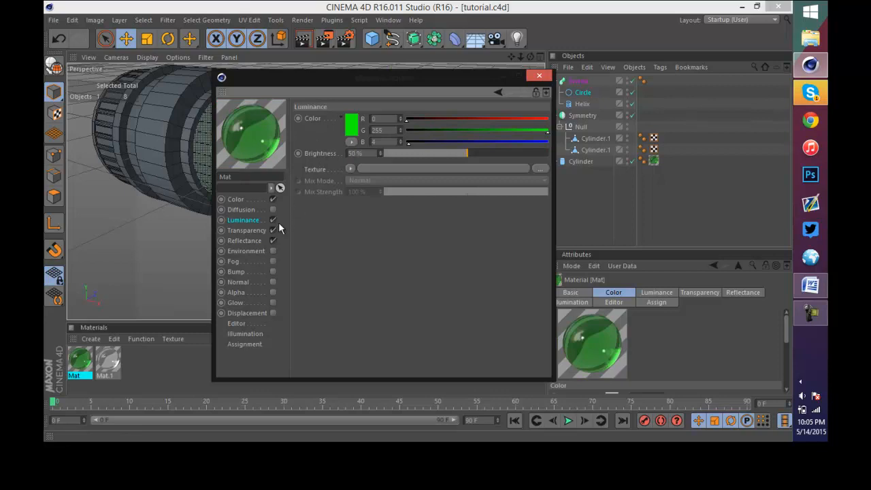
# - Try the Mat material's Fog channel with a Distance of 15 cm and a Brightness of 18 %
pyautogui.click(273, 251)
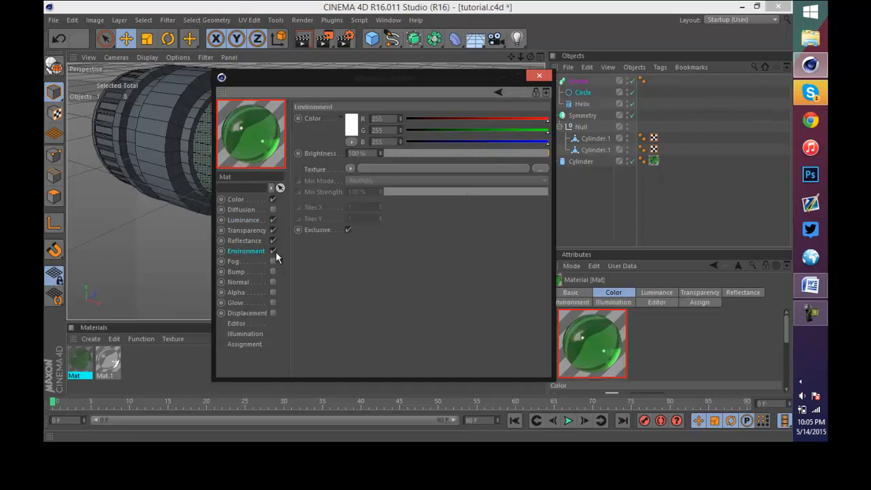
pyautogui.click(273, 251)
pyautogui.click(273, 261)
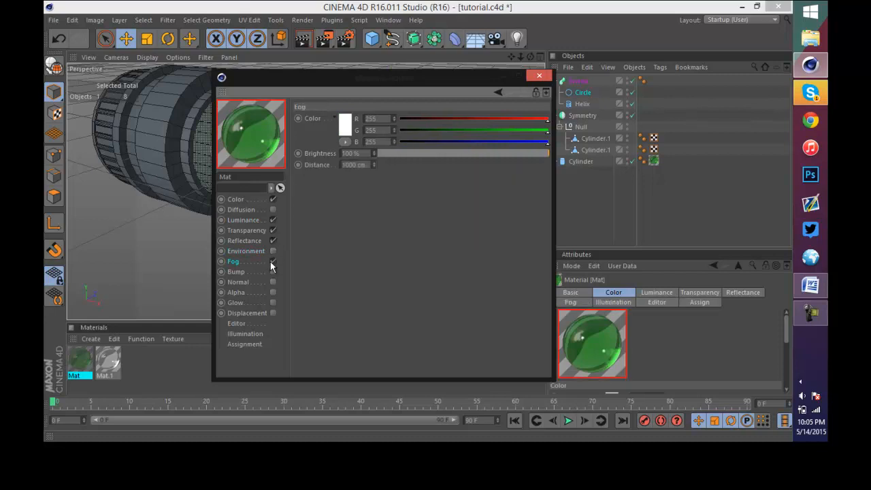
pyautogui.moveTo(464, 149)
pyautogui.mouseDown()
pyautogui.moveTo(473, 151)
pyautogui.moveTo(456, 151)
pyautogui.mouseUp()
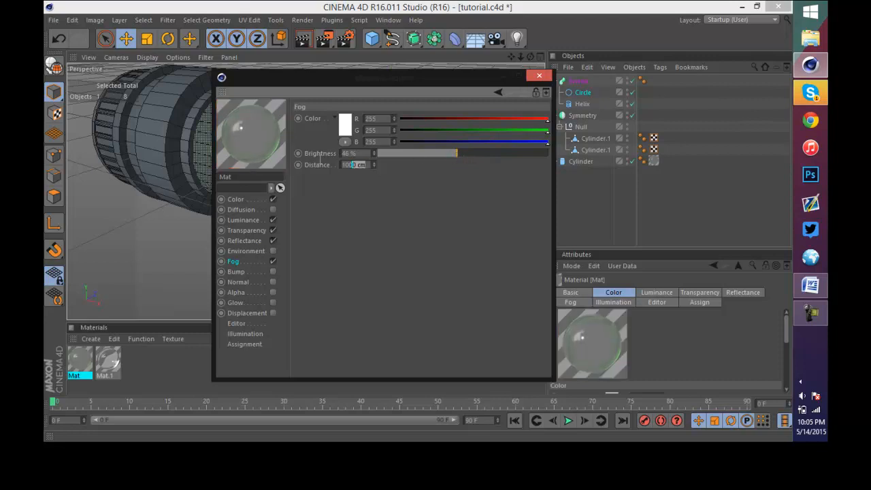
pyautogui.write('5')
pyautogui.press('Return')
pyautogui.write('15')
pyautogui.press('Return')
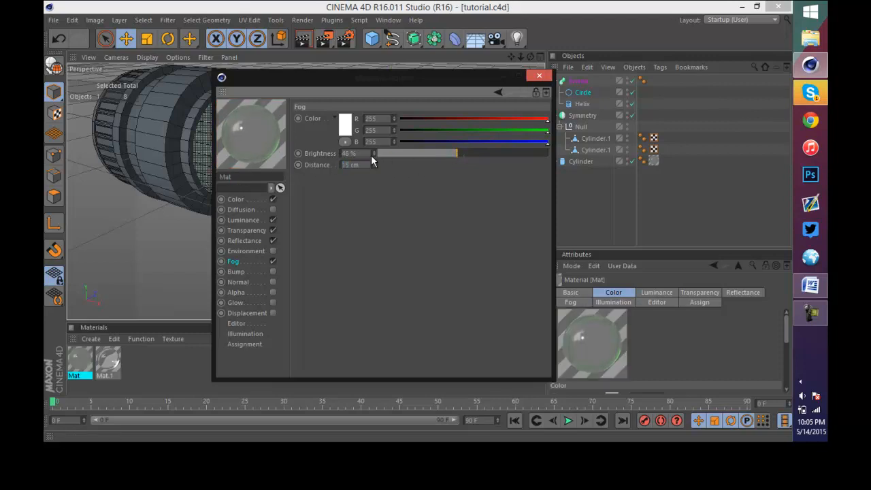
pyautogui.moveTo(371, 154); pyautogui.dragTo(410, 151)
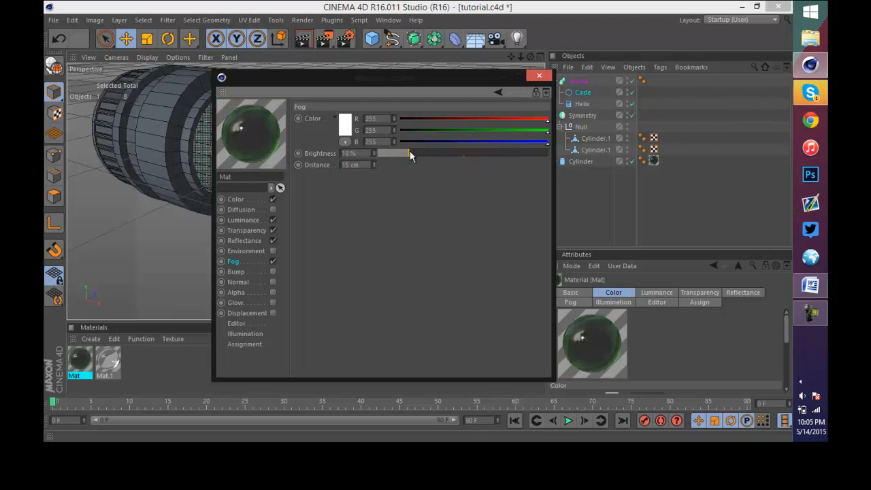
# - Try a bright green fog color (R 106, G 255, B 0) and disable the Fog channel
pyautogui.click(344, 124)
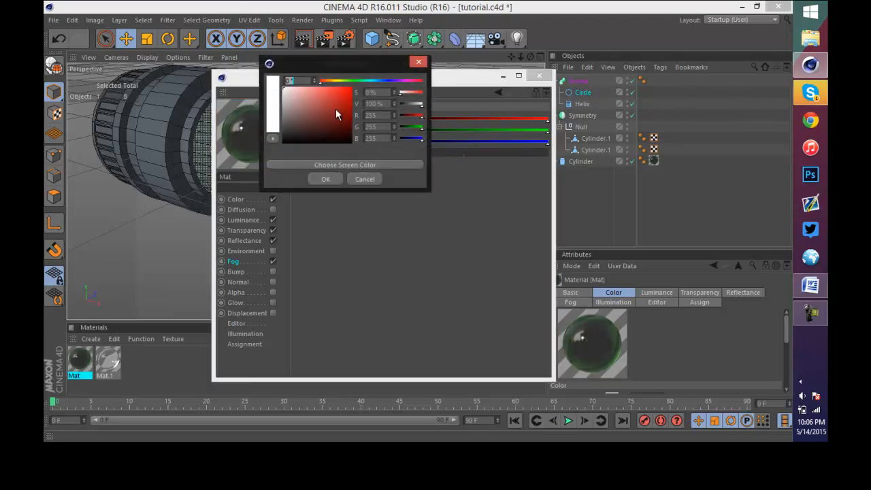
pyautogui.click(347, 80)
pyautogui.click(350, 89)
pyautogui.click(325, 179)
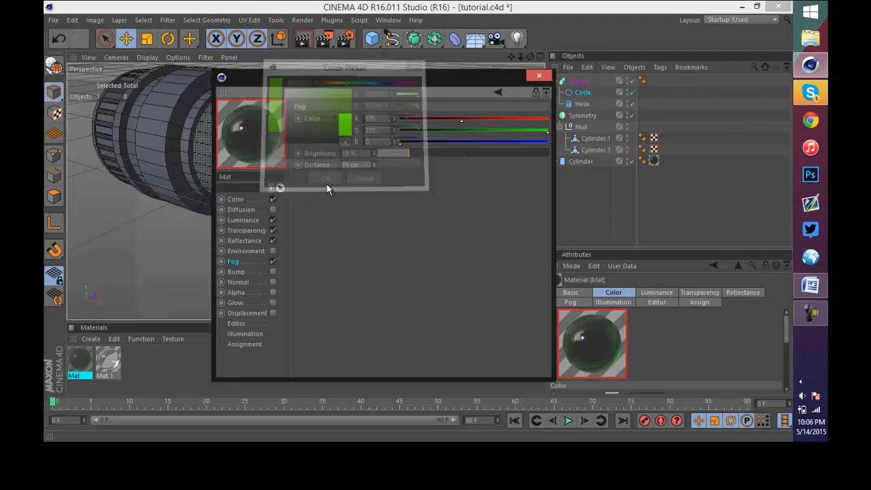
pyautogui.click(273, 262)
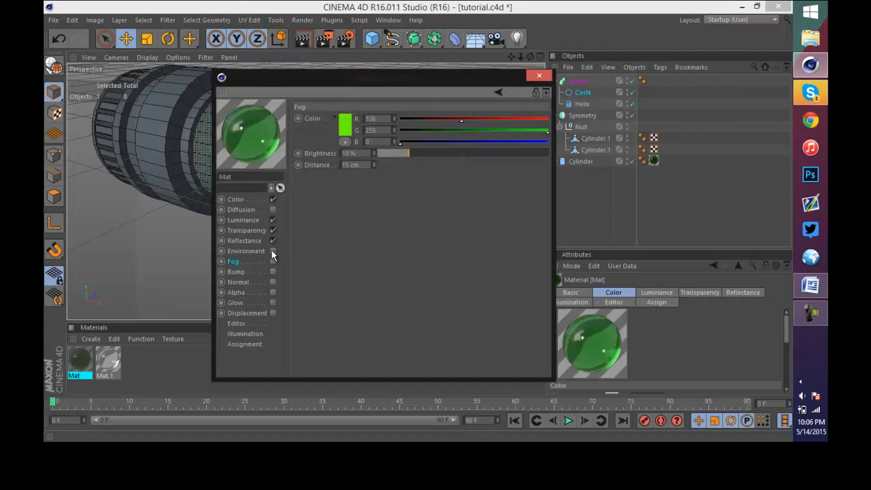
# - Load a Noise shader as the texture of the Mat material's Color channel
pyautogui.click(259, 198)
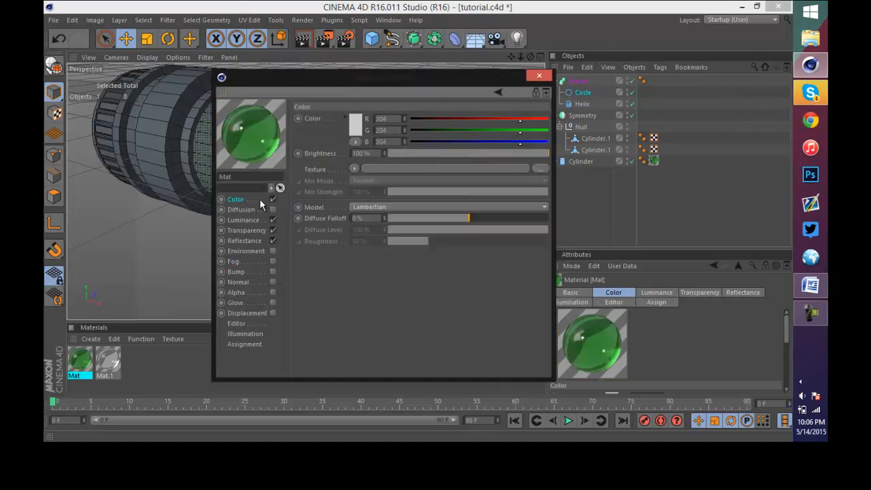
pyautogui.click(514, 167)
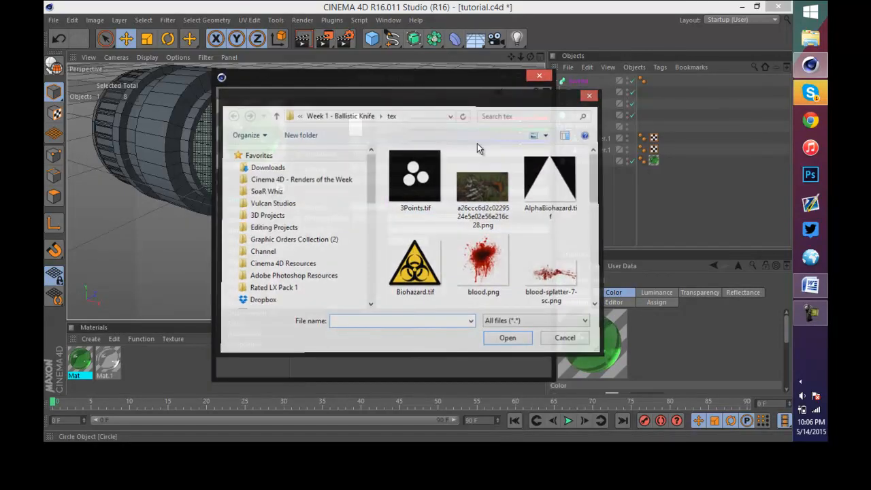
pyautogui.press('Escape')
pyautogui.click(352, 168)
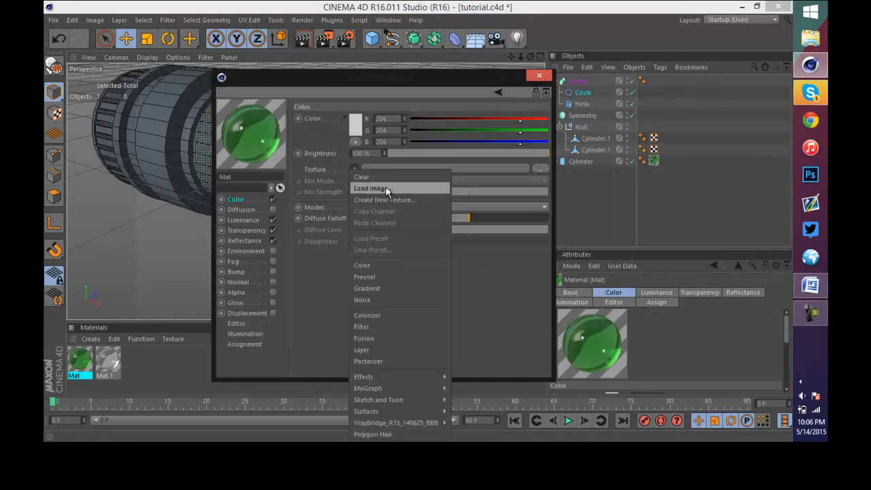
pyautogui.click(375, 299)
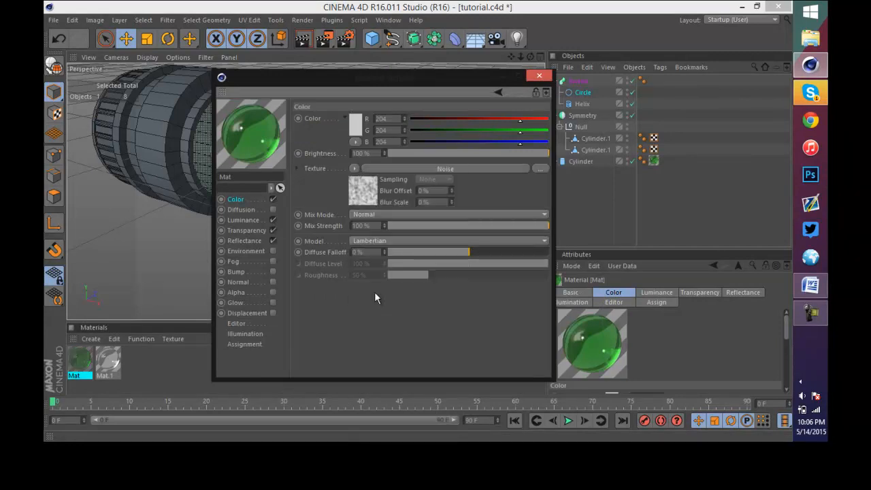
# - Open the Color channel's Noise shader settings and set Color 1 to a fully saturated dark green
pyautogui.click(385, 168)
pyautogui.click(378, 196)
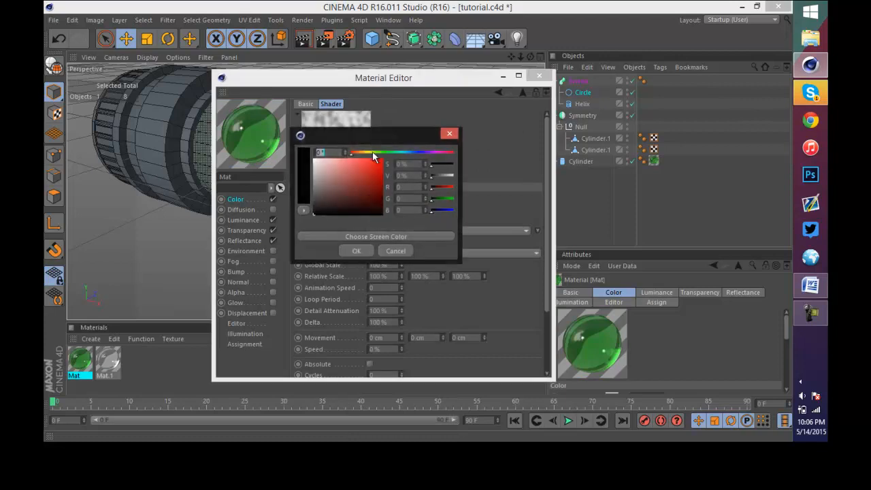
pyautogui.click(385, 153)
pyautogui.moveTo(382, 160); pyautogui.dragTo(401, 196)
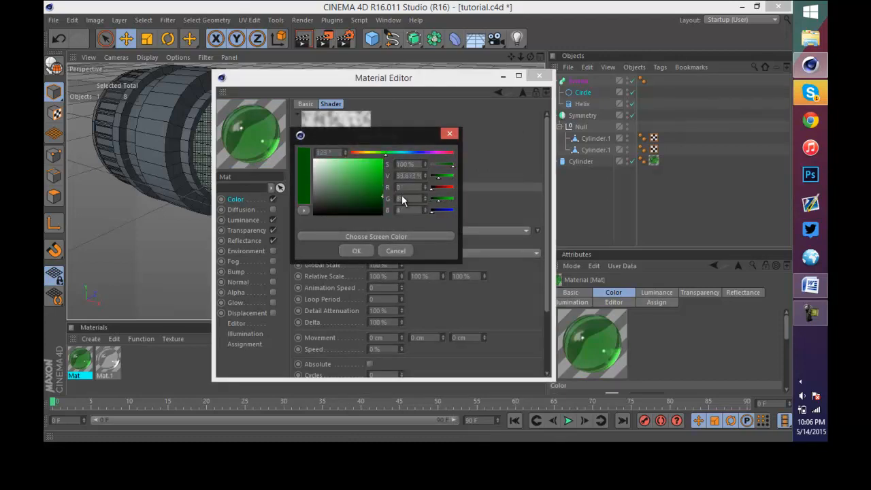
pyautogui.click(356, 250)
pyautogui.click(374, 209)
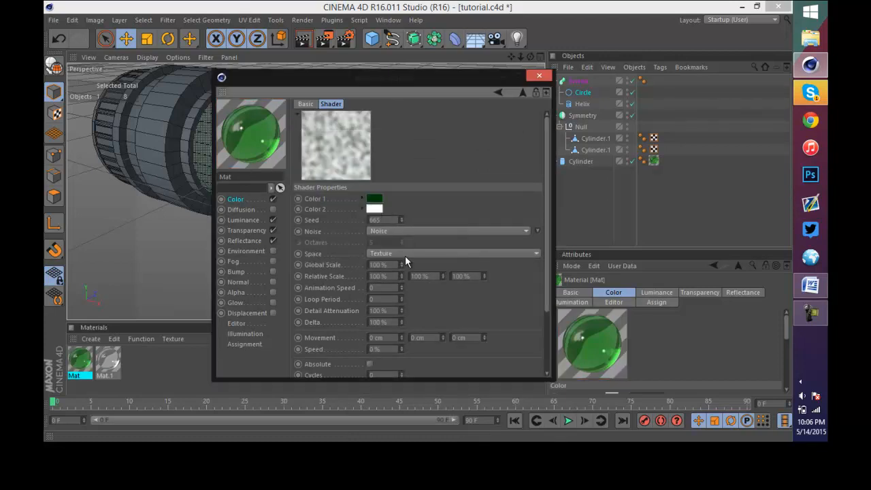
# - Change the shader's noise type to Luka and set its Global Scale to 300 %
pyautogui.click(405, 231)
pyautogui.click(398, 205)
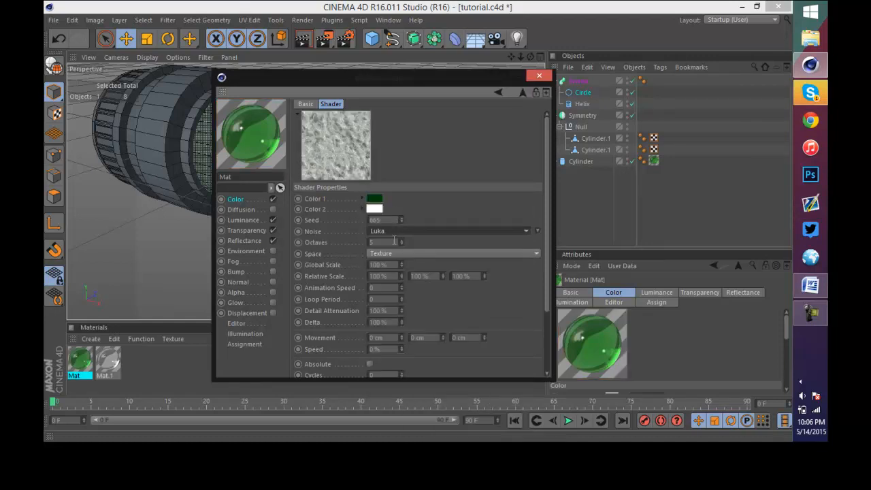
pyautogui.click(394, 241)
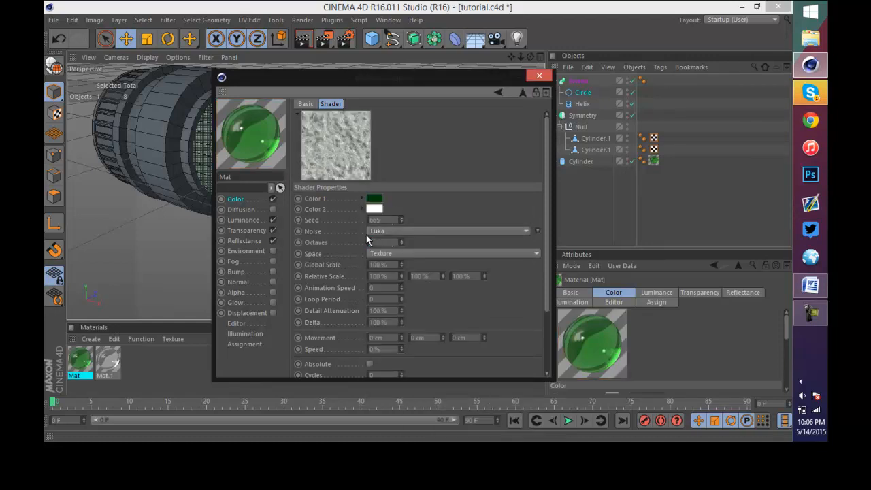
pyautogui.press('Tab')
pyautogui.write('300')
pyautogui.press('Tab')
# - Copy the Noise shader from the Mat material's Color texture and paste it as the Luminance texture
pyautogui.click(260, 201)
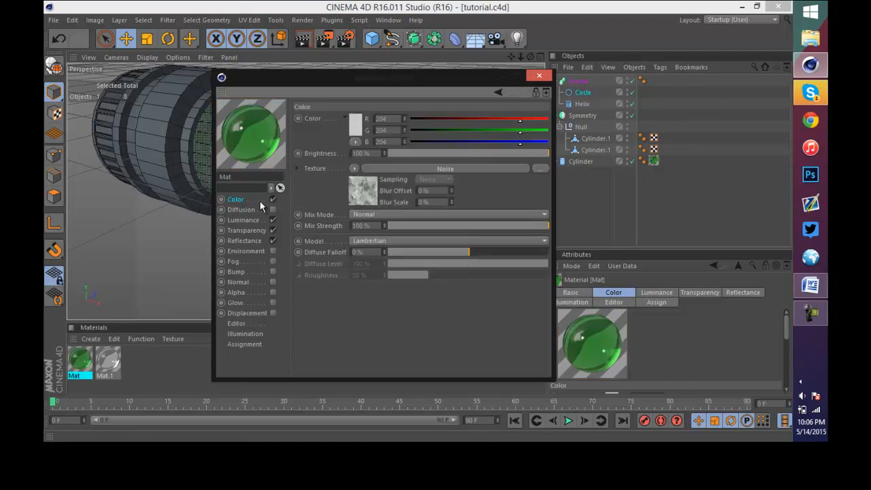
pyautogui.click(355, 168)
pyautogui.click(385, 212)
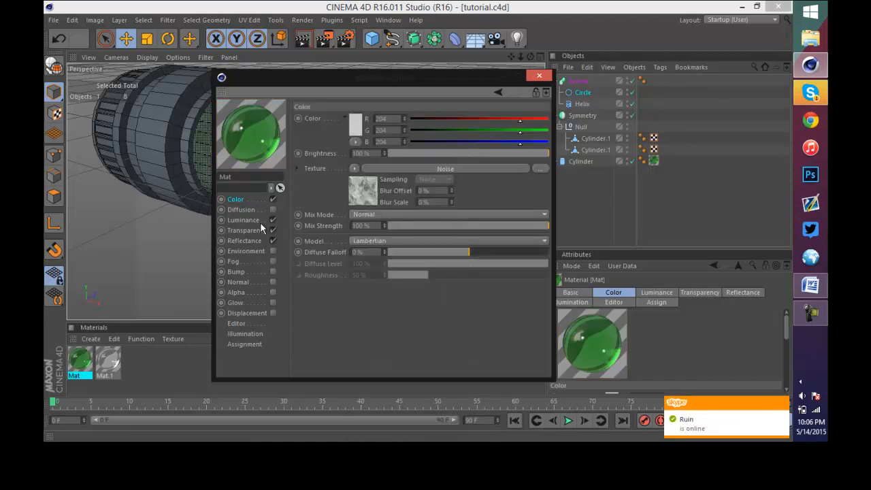
pyautogui.click(258, 221)
pyautogui.click(255, 231)
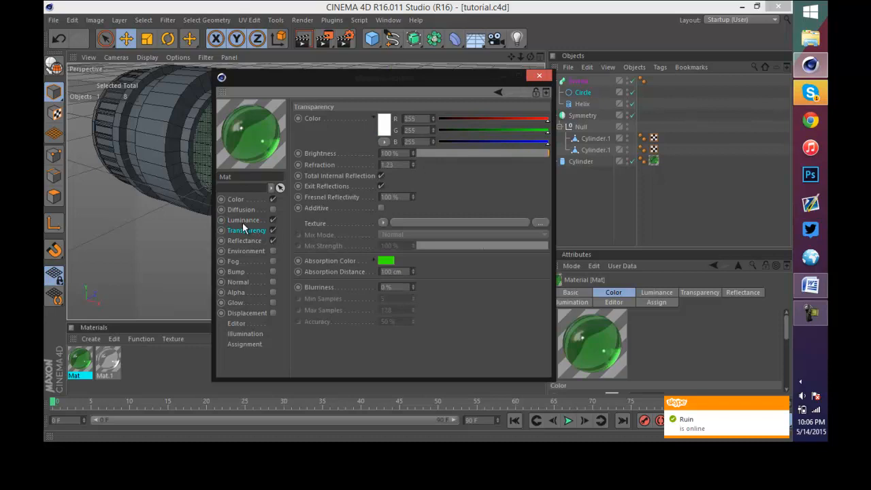
pyautogui.click(243, 220)
pyautogui.click(348, 169)
pyautogui.click(368, 216)
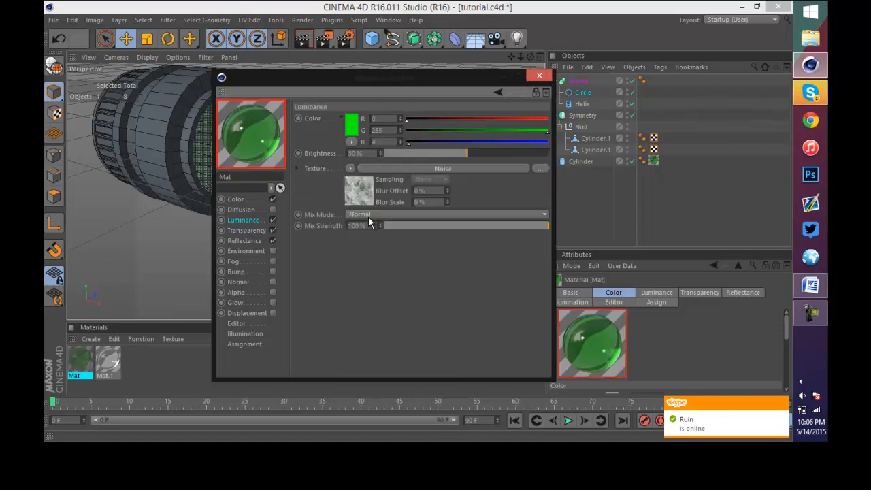
# - Set the Luminance Brightness to 100 % and save the project
pyautogui.hotkey('ctrl', 's')
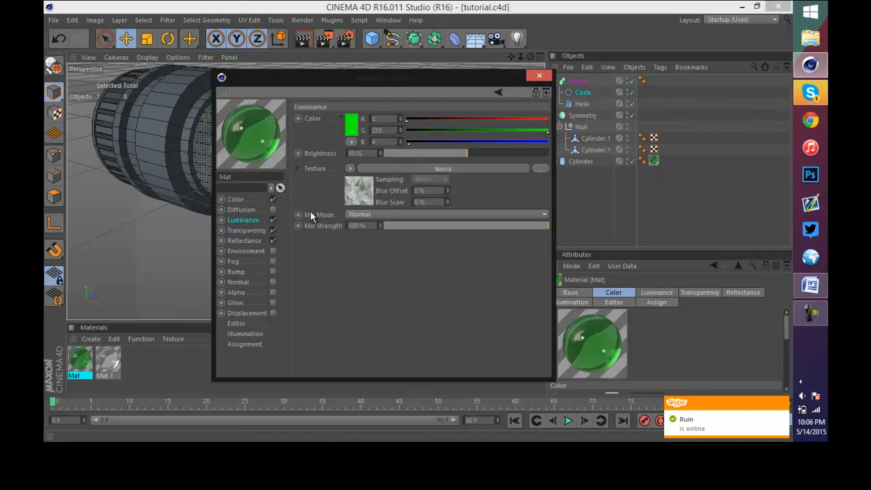
pyautogui.moveTo(487, 154); pyautogui.dragTo(549, 153)
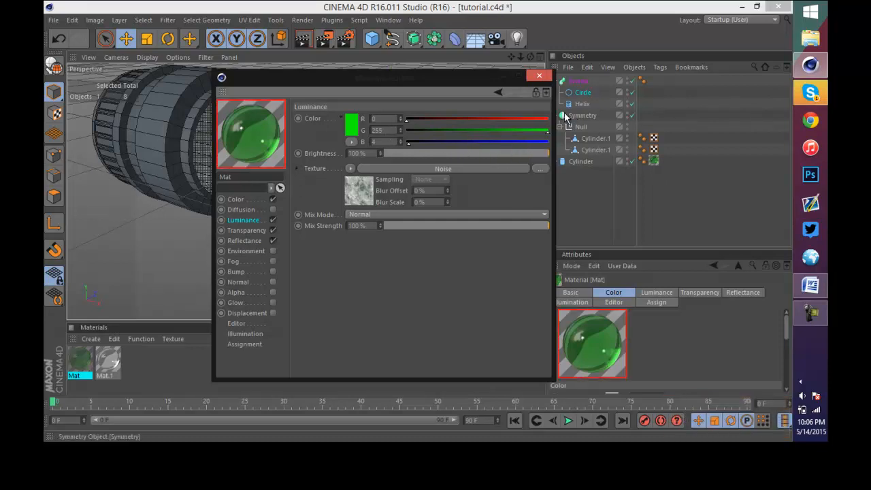
pyautogui.hotkey('ctrl', 's')
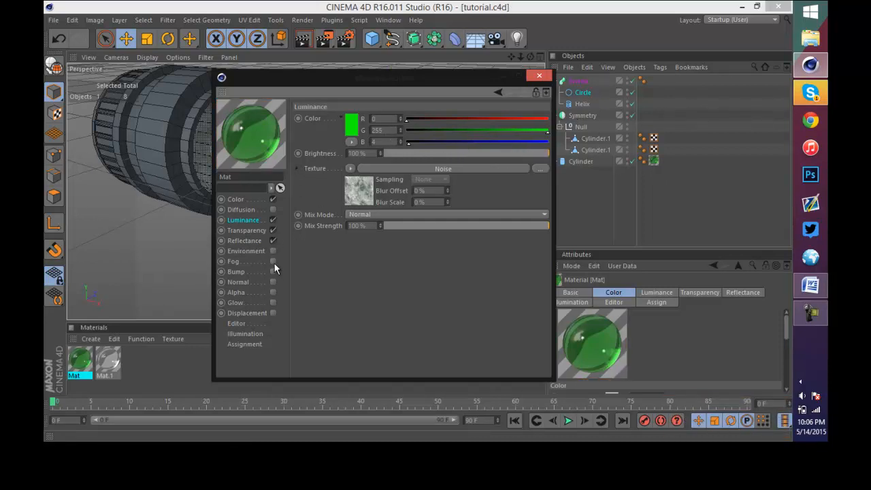
# - Toggle Fog on and off, enable the Environment channel, and paste the copied Noise shader as its texture
pyautogui.click(272, 261)
pyautogui.click(273, 261)
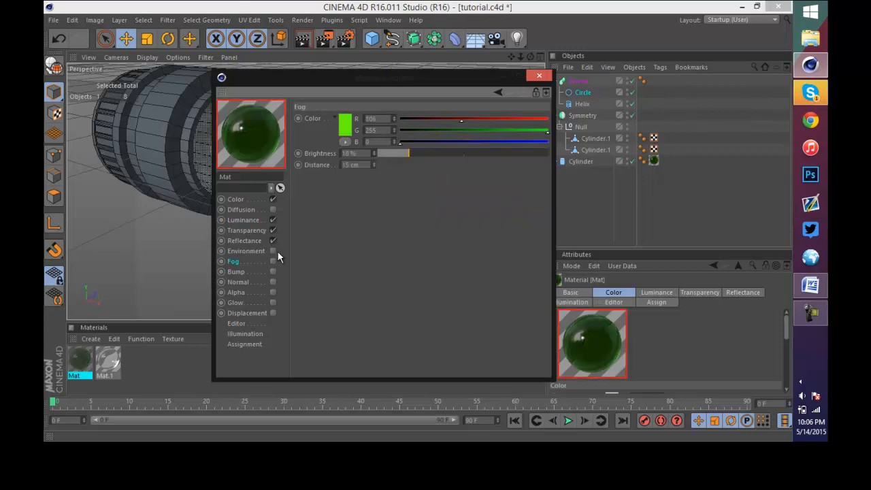
pyautogui.click(273, 250)
pyautogui.click(350, 168)
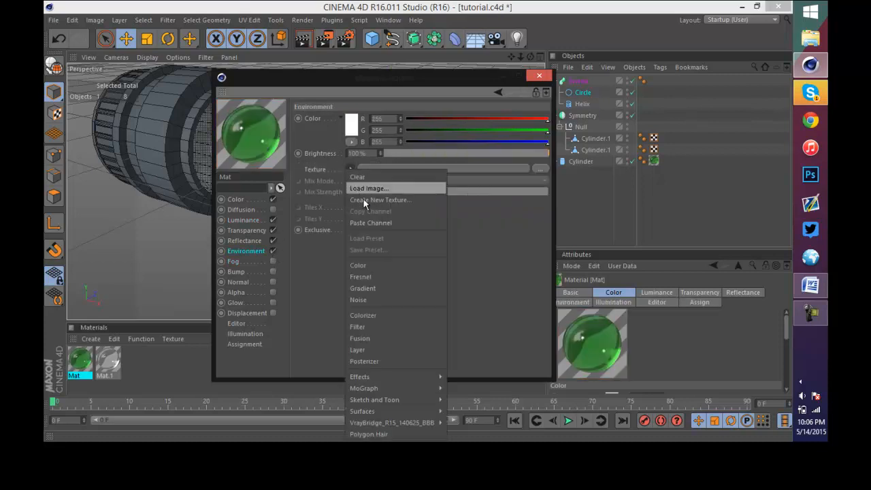
pyautogui.click(371, 223)
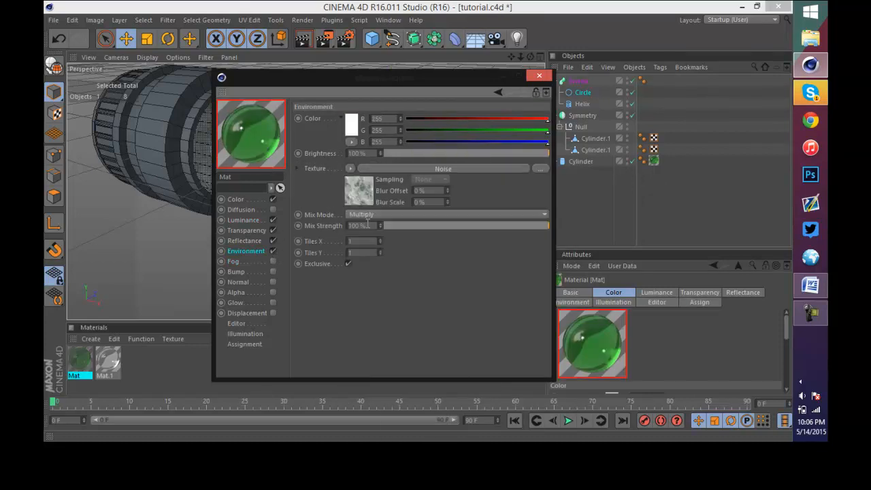
# - Clear the Environment channel's texture and save the project
pyautogui.click(350, 168)
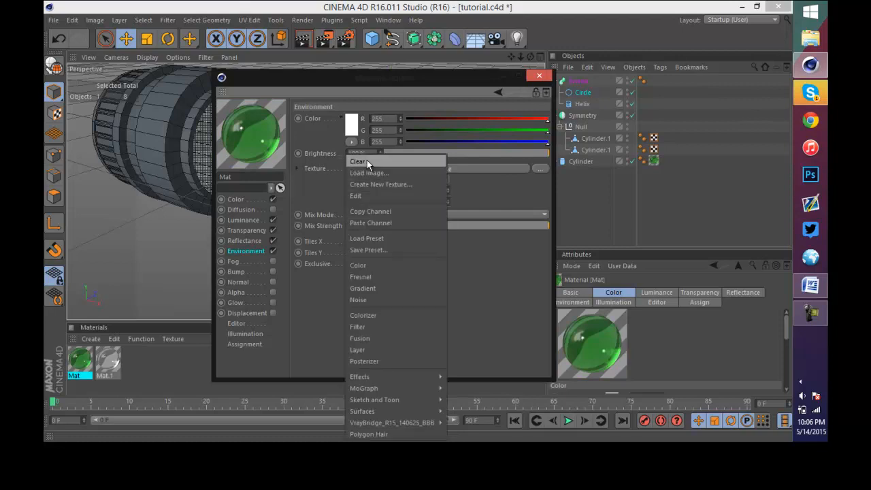
pyautogui.click(367, 160)
pyautogui.hotkey('ctrl', 's')
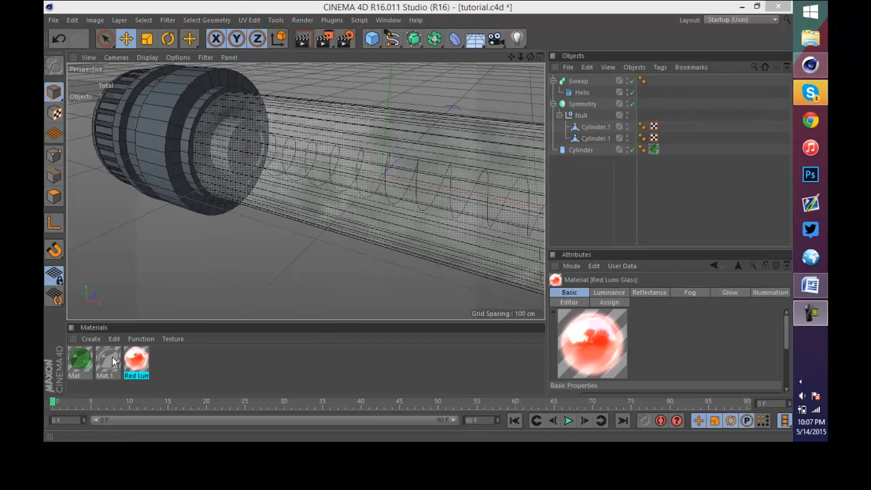
# - Delete the Red Lumi Glass material and open the Mat material for editing, moving its editor window down
pyautogui.click(138, 361)
pyautogui.press('Delete')
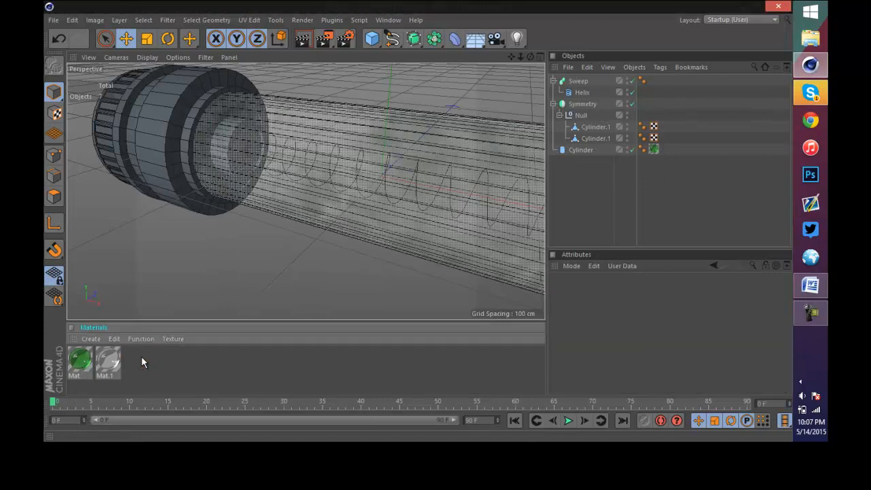
pyautogui.doubleClick(80, 361)
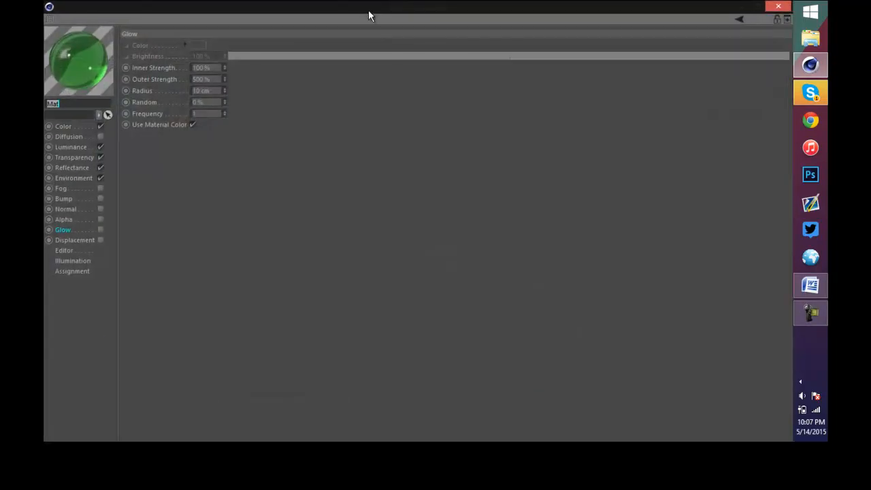
pyautogui.moveTo(419, 2); pyautogui.dragTo(491, 136)
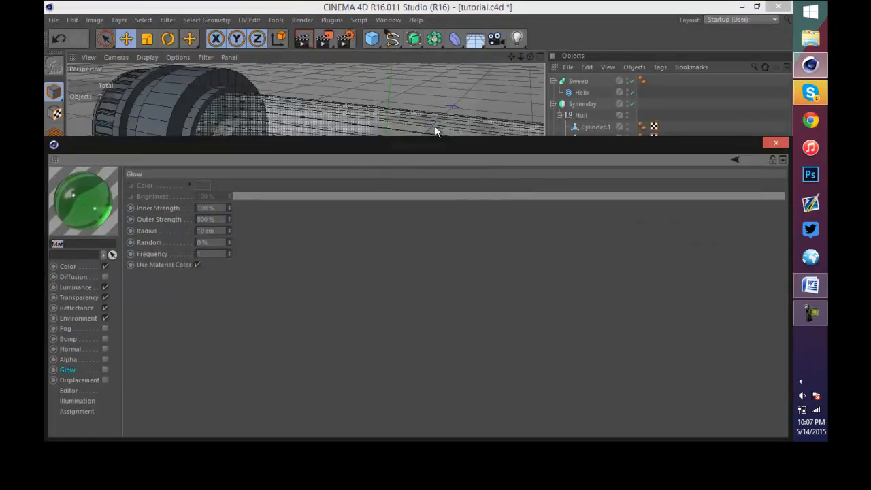
# - Enable the green material's Fog channel, set its distance to 100 cm and brightness to 100%, and save the project
pyautogui.moveTo(46, 251); pyautogui.dragTo(483, 250)
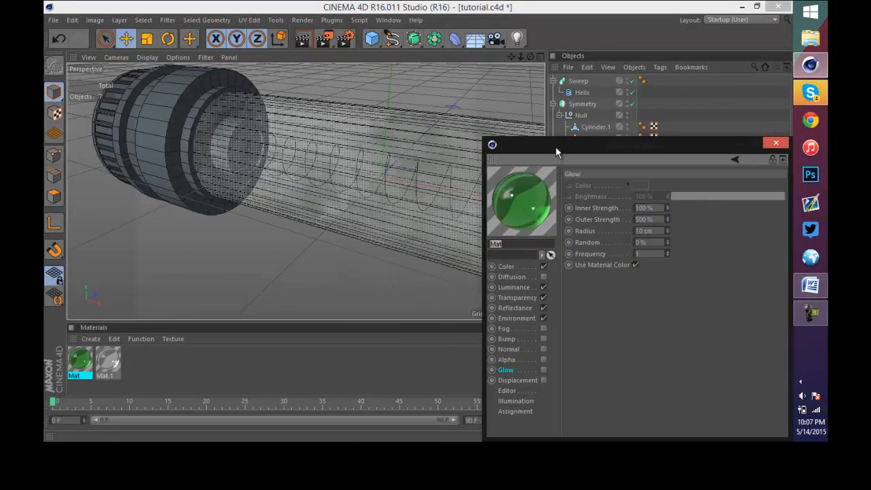
pyautogui.moveTo(555, 151); pyautogui.dragTo(389, 52)
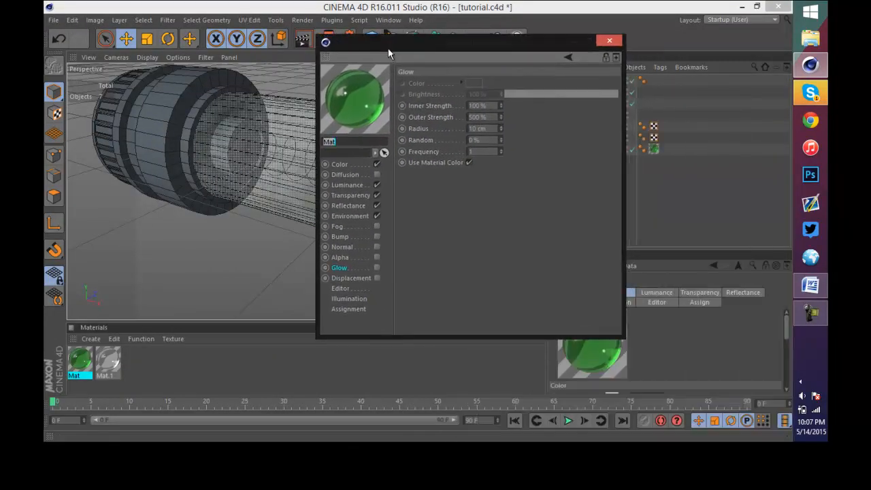
pyautogui.click(377, 226)
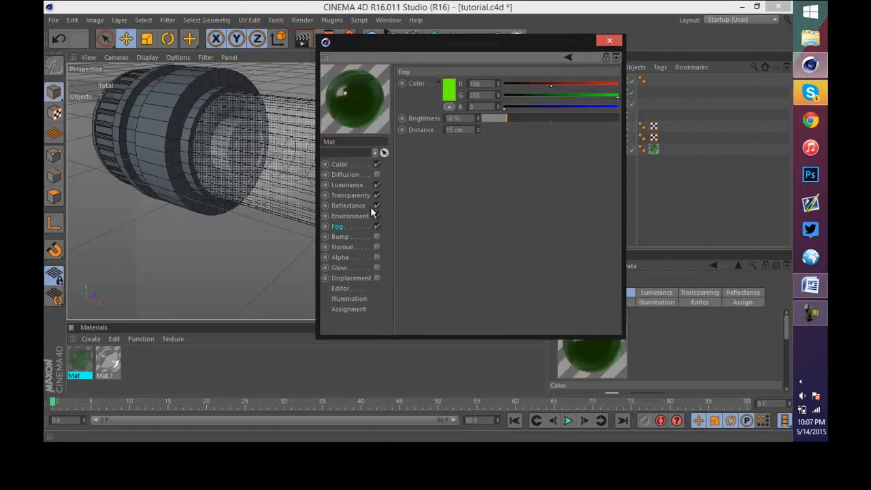
pyautogui.doubleClick(462, 129)
pyautogui.write('100')
pyautogui.press('Tab')
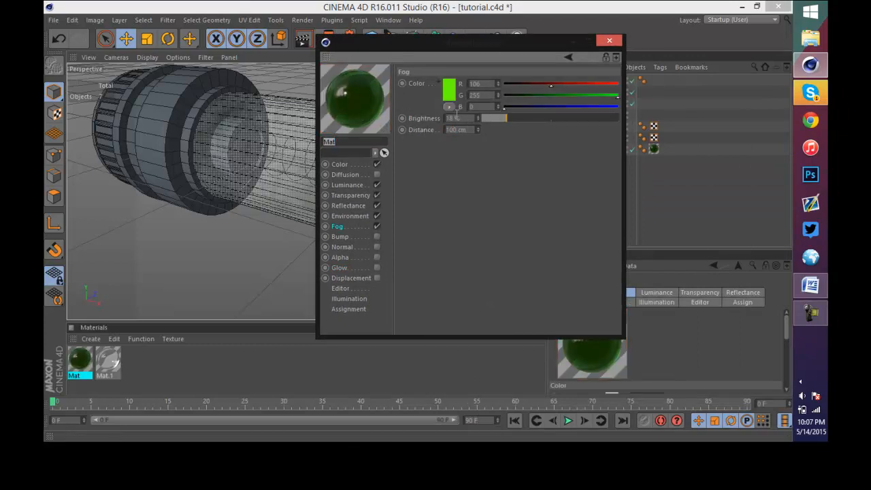
pyautogui.doubleClick(456, 117)
pyautogui.write('100')
pyautogui.press('Return')
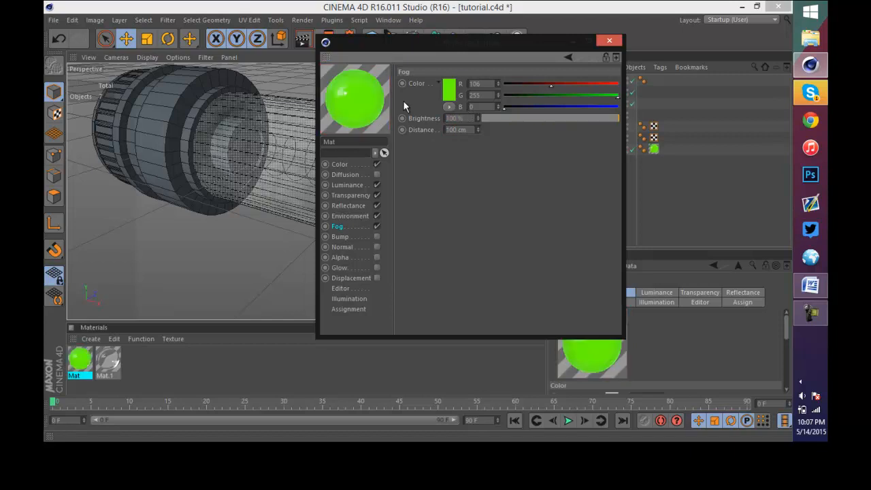
pyautogui.hotkey('ctrl', 's')
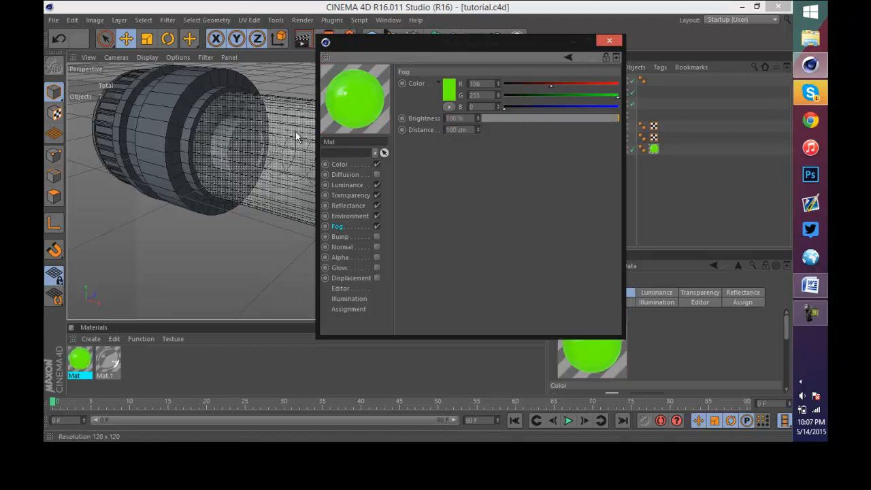
# - Turn off the green material's Environment channel
pyautogui.click(376, 215)
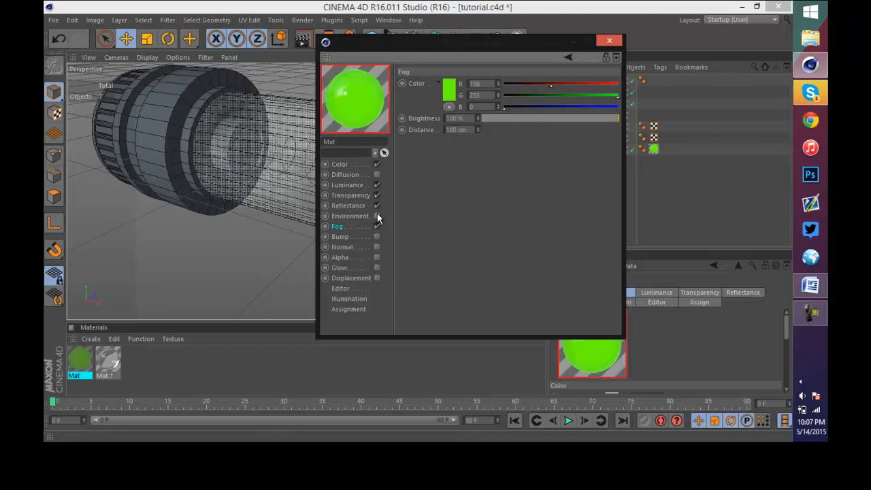
pyautogui.click(377, 213)
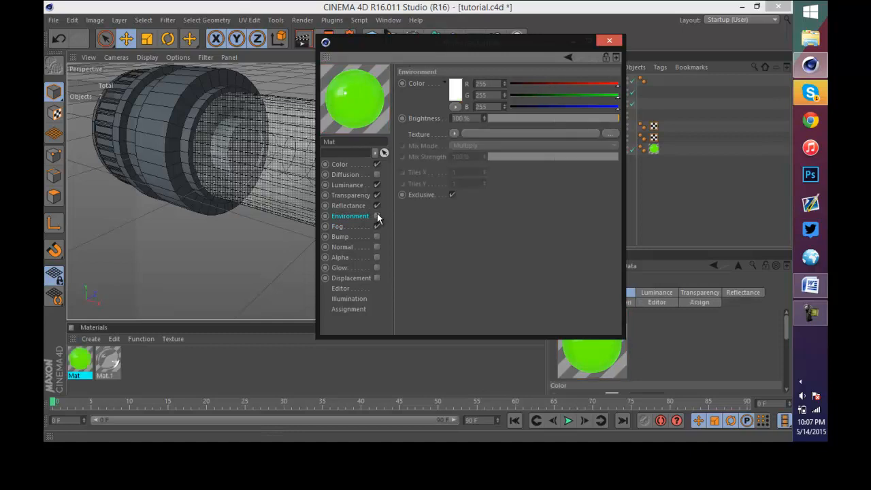
pyautogui.click(359, 206)
pyautogui.click(359, 195)
# - Lower the green material's Luminance brightness to about 49%, save the project and close the material editor
pyautogui.click(350, 185)
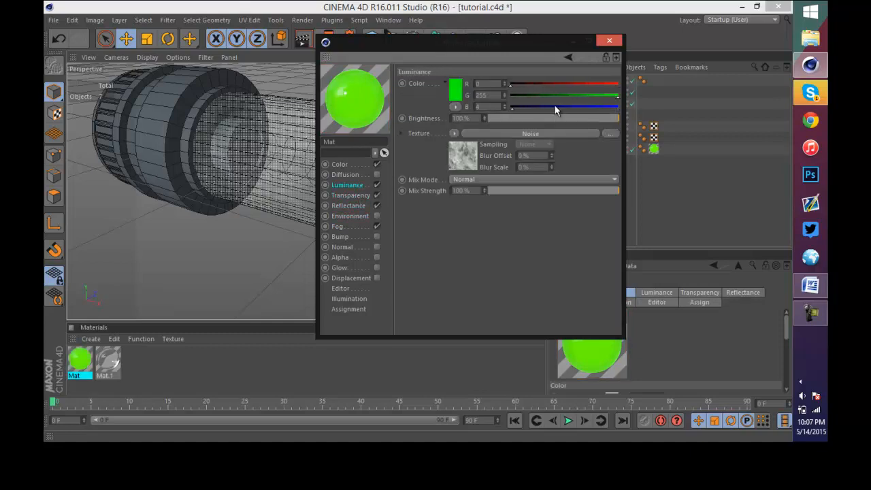
pyautogui.moveTo(523, 117)
pyautogui.mouseDown()
pyautogui.moveTo(555, 114)
pyautogui.moveTo(507, 118)
pyautogui.mouseUp()
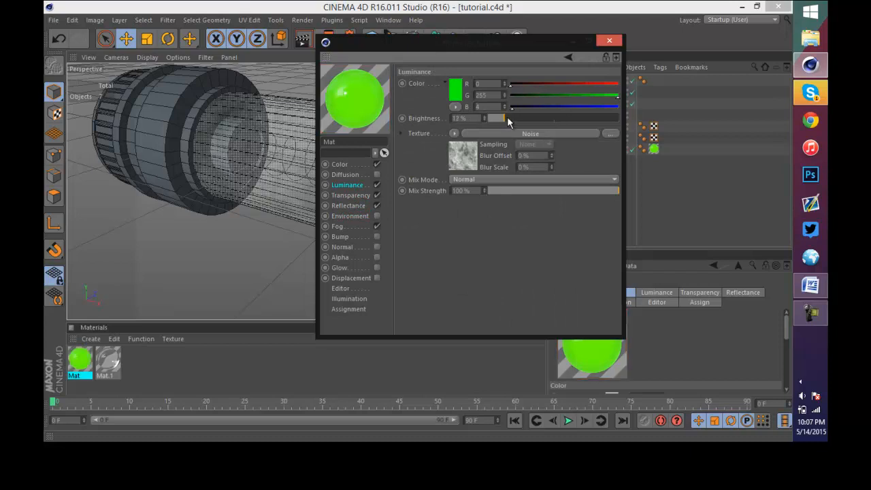
pyautogui.moveTo(562, 118); pyautogui.dragTo(563, 118)
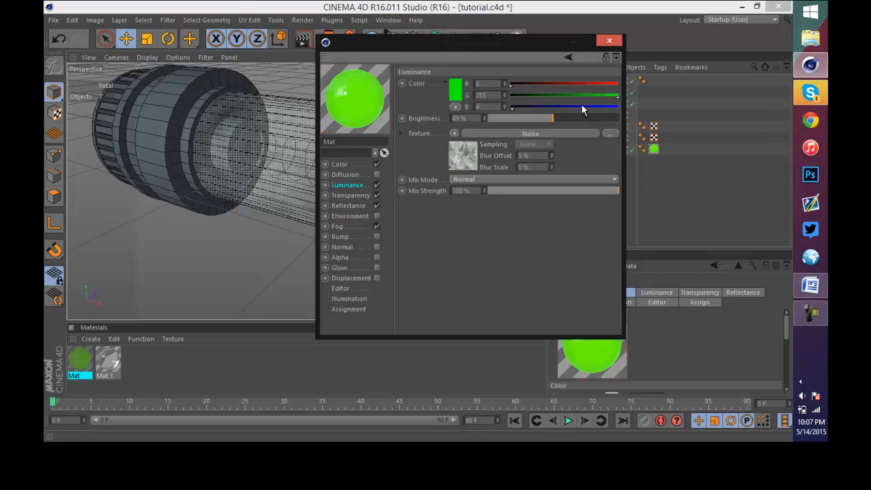
pyautogui.hotkey('ctrl', 's')
pyautogui.click(349, 216)
pyautogui.click(361, 205)
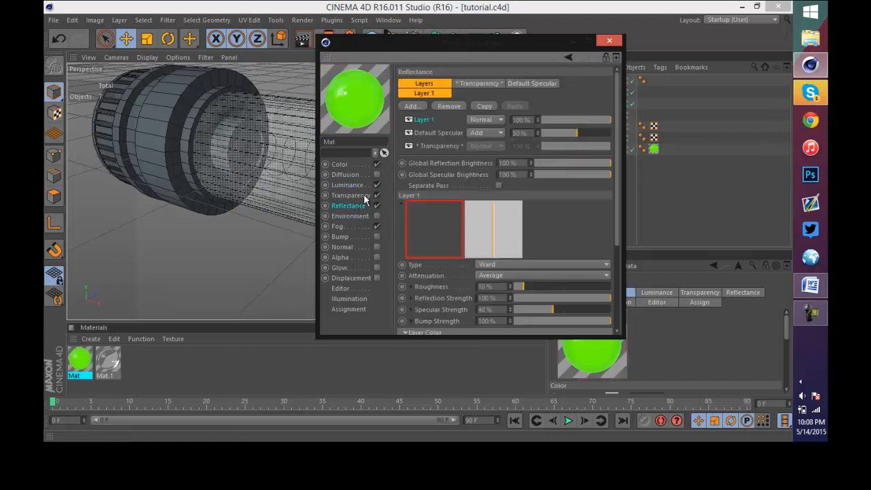
pyautogui.click(362, 196)
pyautogui.click(337, 227)
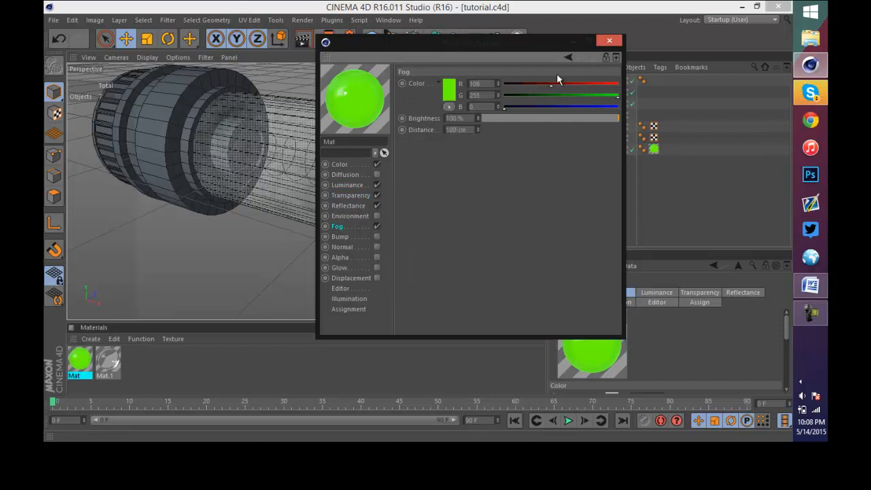
pyautogui.click(612, 43)
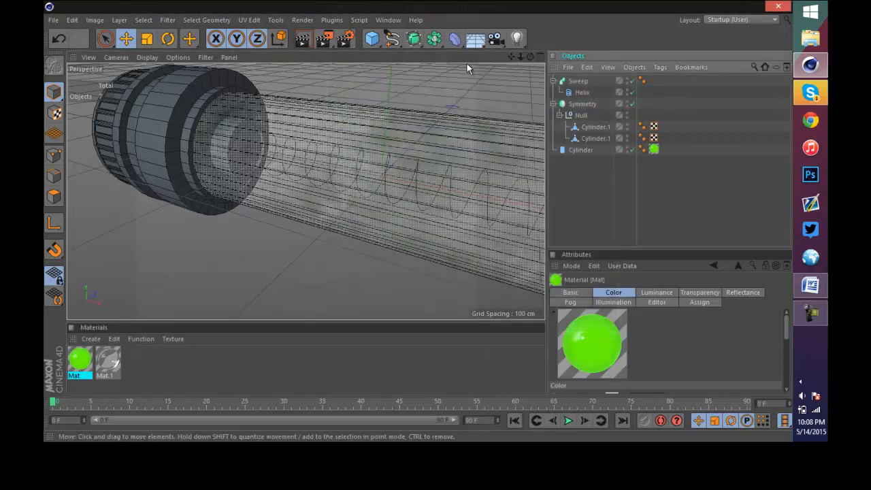
# - Add a Circle spline inside the Sweep above the Helix and set its radius to 3 cm
pyautogui.moveTo(391, 39); pyautogui.dragTo(496, 95)
pyautogui.moveTo(562, 78); pyautogui.dragTo(578, 92)
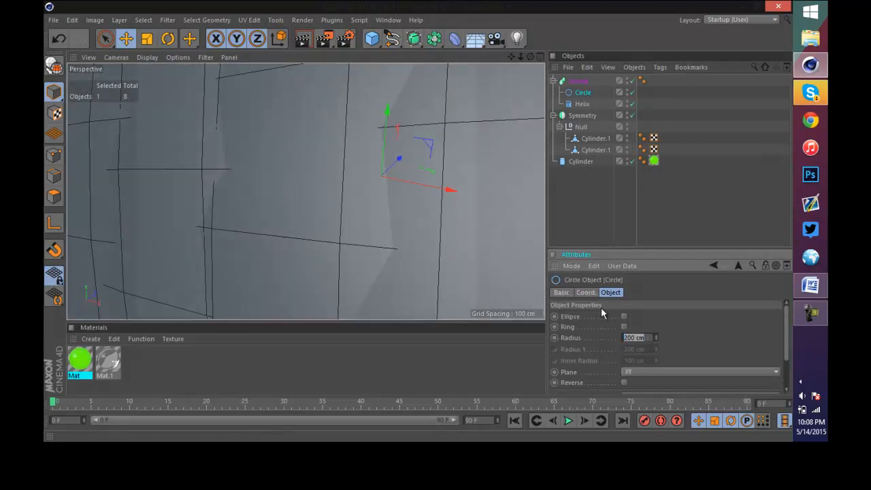
pyautogui.write('4')
pyautogui.press('Return')
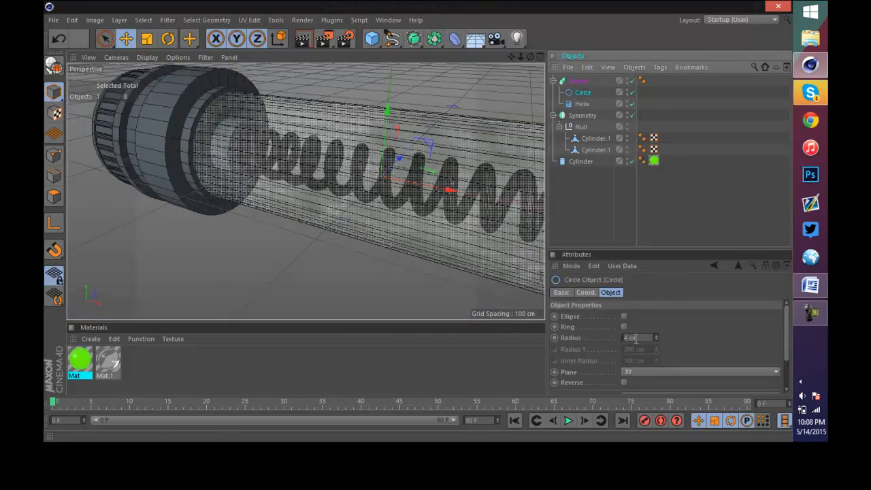
pyautogui.doubleClick(632, 337)
pyautogui.write('3')
pyautogui.press('Return')
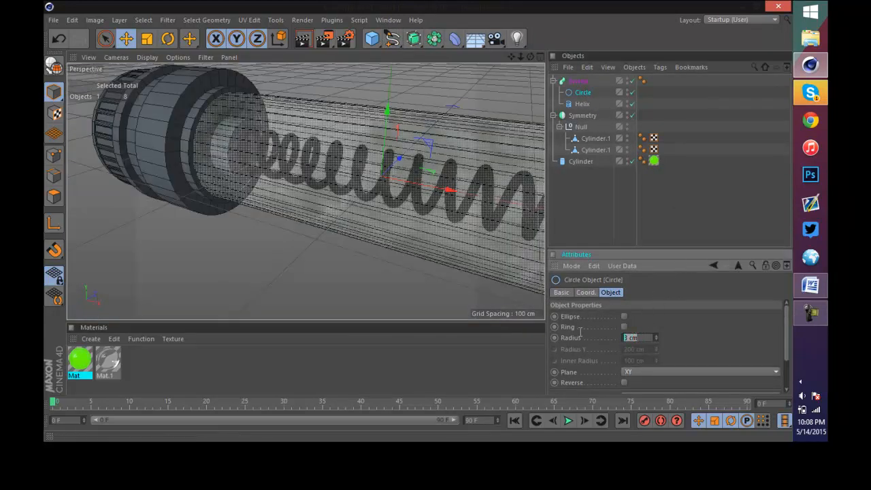
pyautogui.click(709, 224)
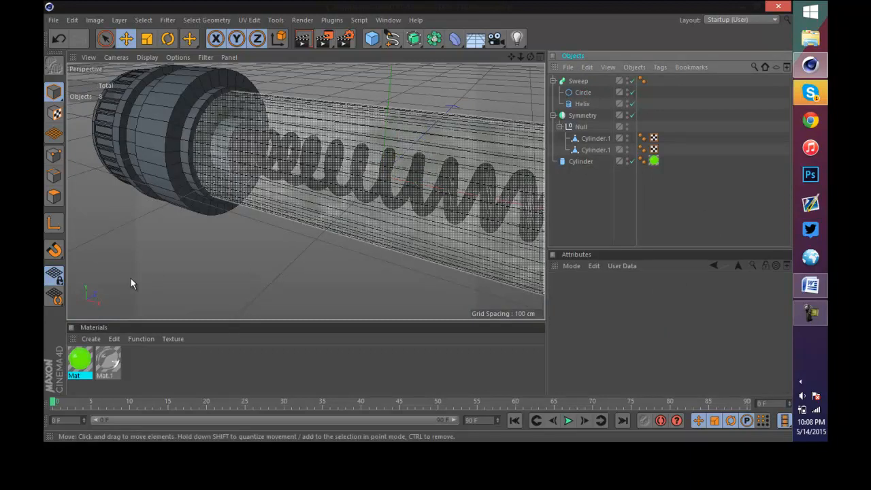
# - Apply the green material Mat to the Sweep object
pyautogui.moveTo(80, 360); pyautogui.dragTo(576, 90)
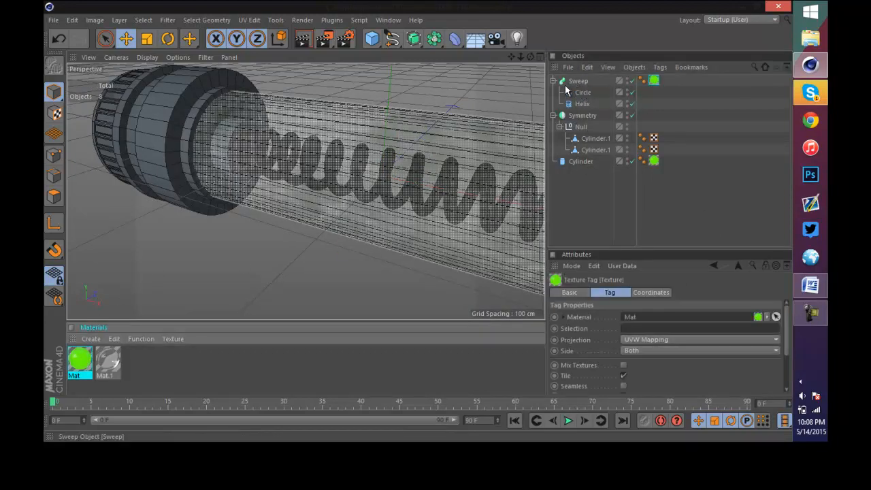
pyautogui.click(690, 226)
pyautogui.scroll(3, 465, 210)
pyautogui.scroll(10, 417, 220)
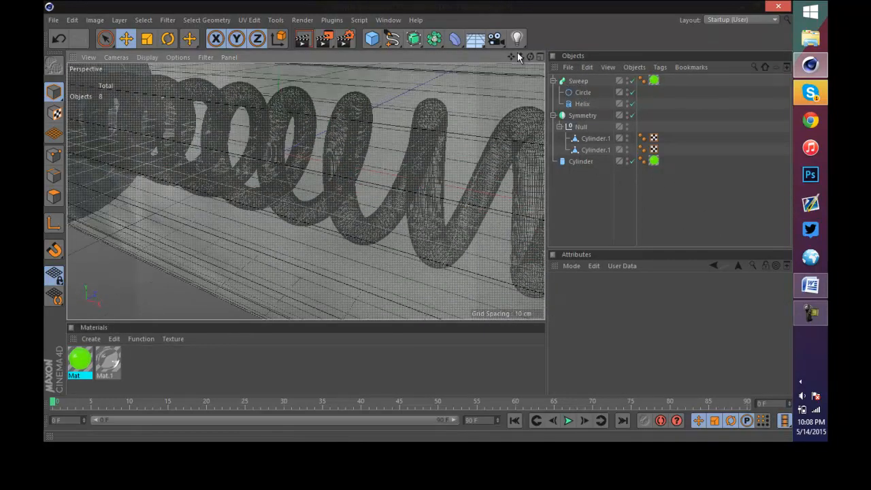
pyautogui.scroll(-12, 417, 222)
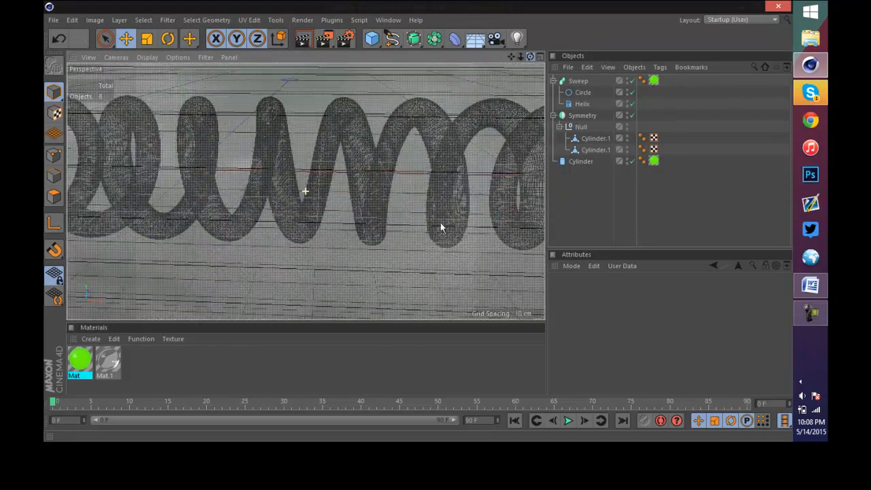
# - Select the Symmetry object forming the end caps and create a new material
pyautogui.scroll(12, 421, 219)
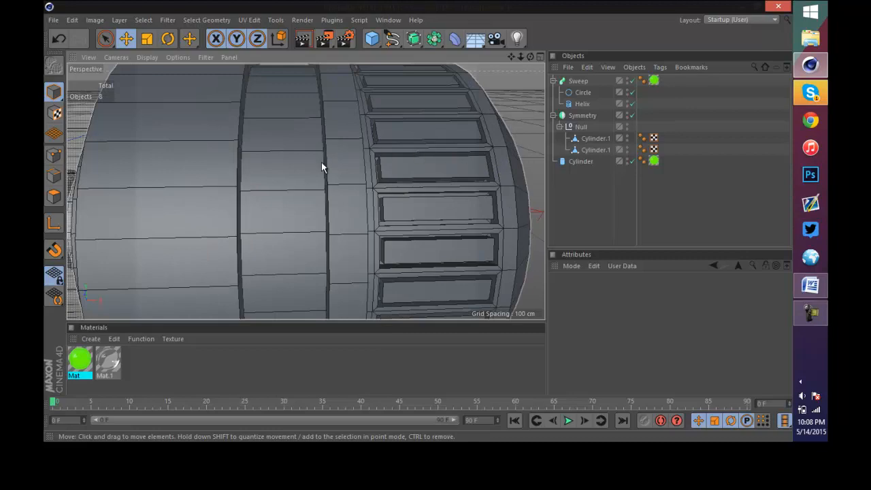
pyautogui.scroll(-6, 321, 162)
pyautogui.scroll(8, 292, 161)
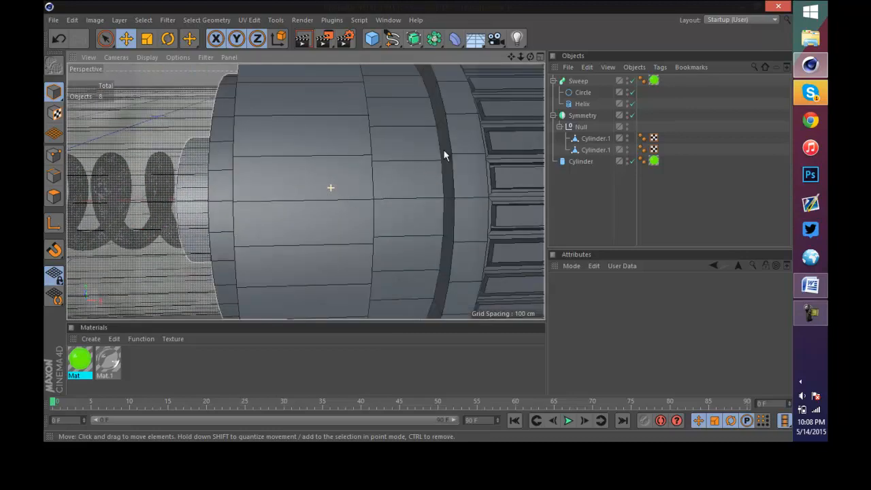
pyautogui.scroll(-3, 443, 155)
pyautogui.click(449, 156)
pyautogui.scroll(-4, 462, 170)
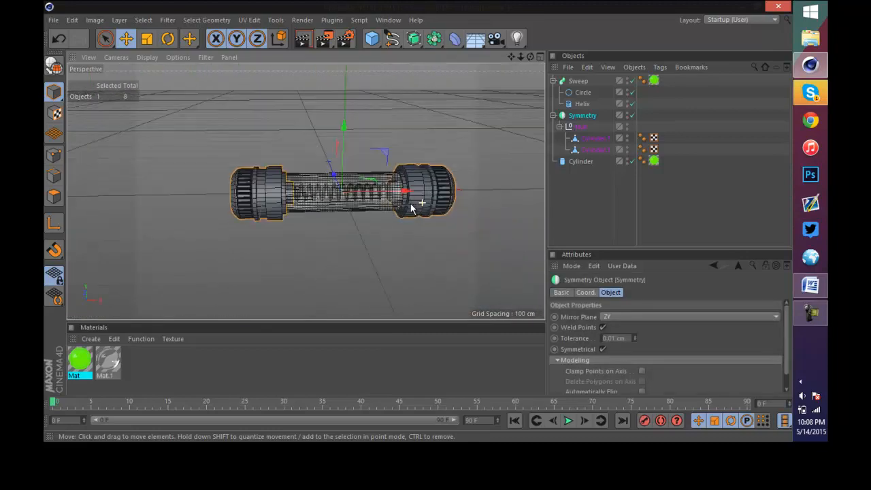
pyautogui.scroll(8, 272, 201)
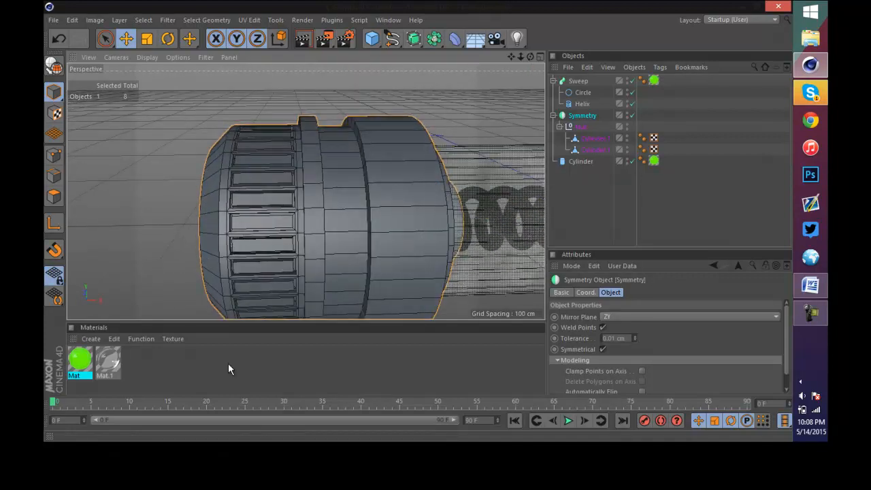
pyautogui.click(86, 338)
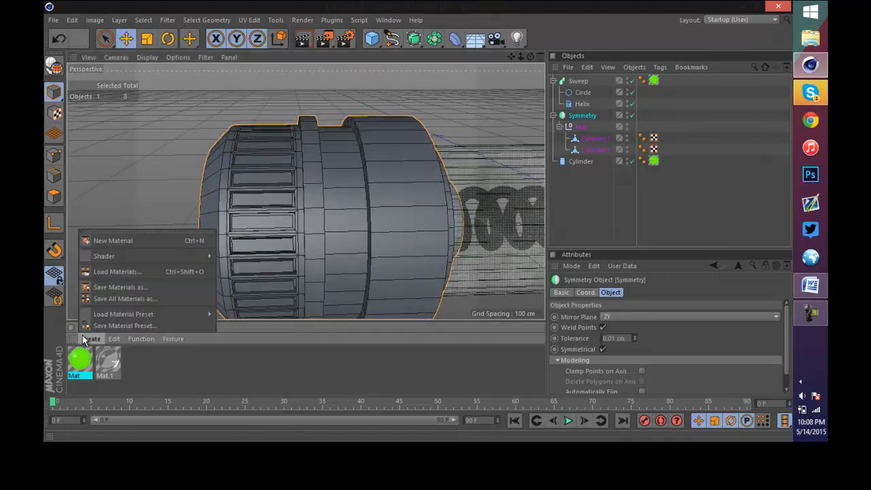
pyautogui.click(129, 240)
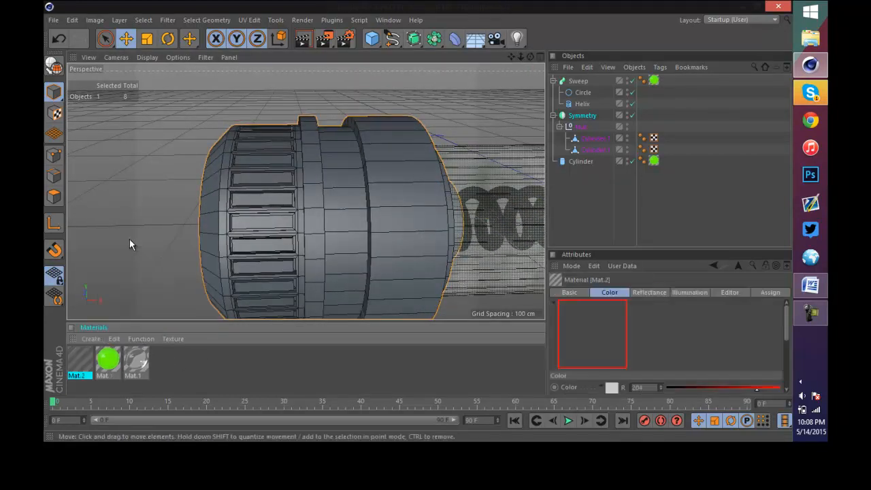
# - Add a GGX reflectance layer to the new material Mat.2 and keep the layer's strength at 100%
pyautogui.doubleClick(80, 359)
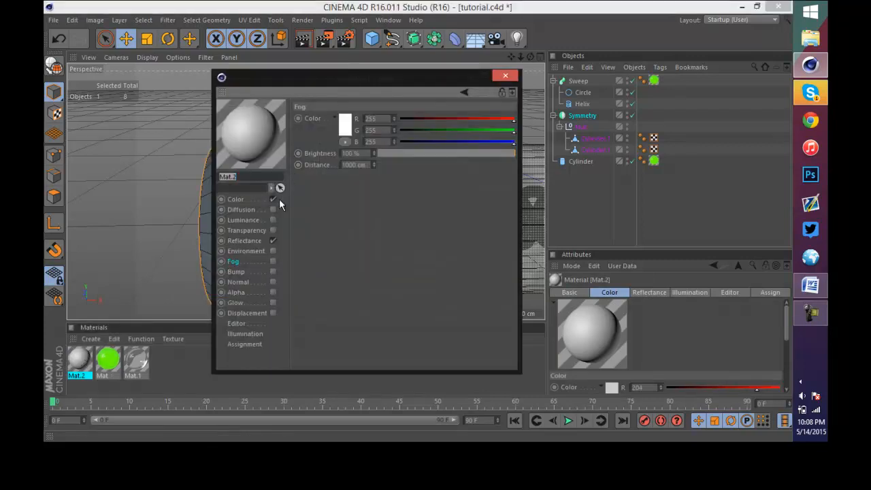
pyautogui.click(239, 199)
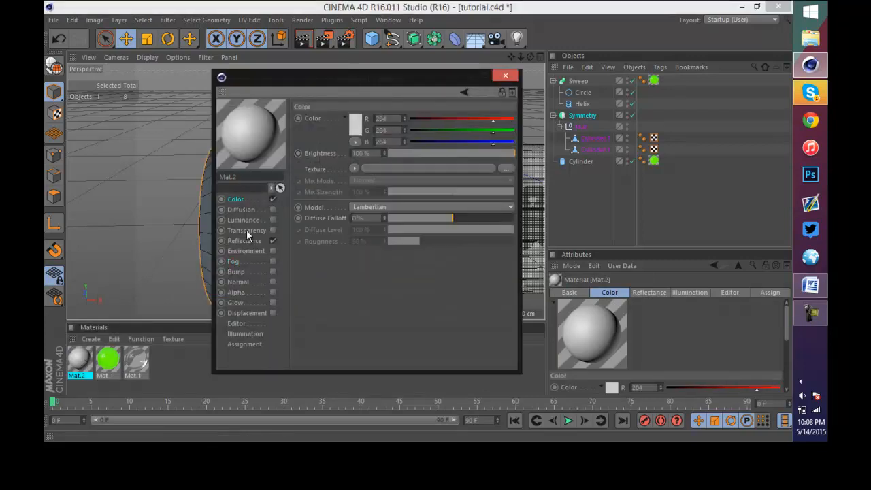
pyautogui.click(245, 240)
pyautogui.click(304, 134)
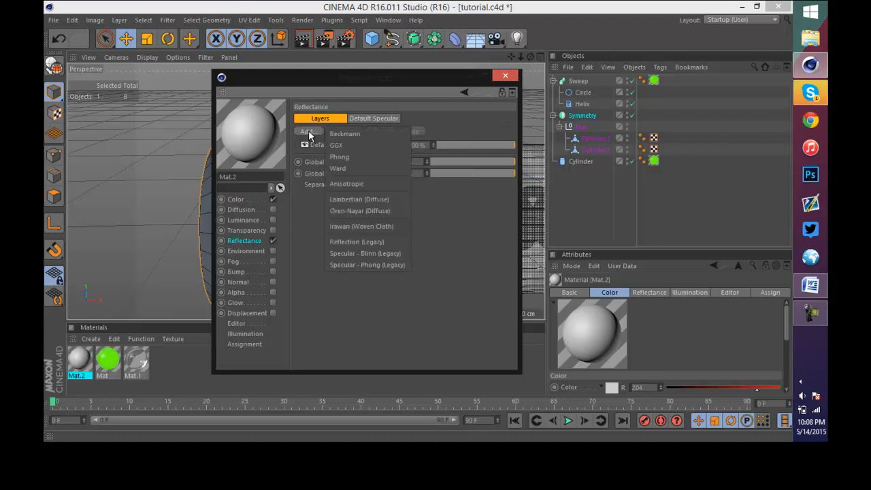
pyautogui.click(343, 148)
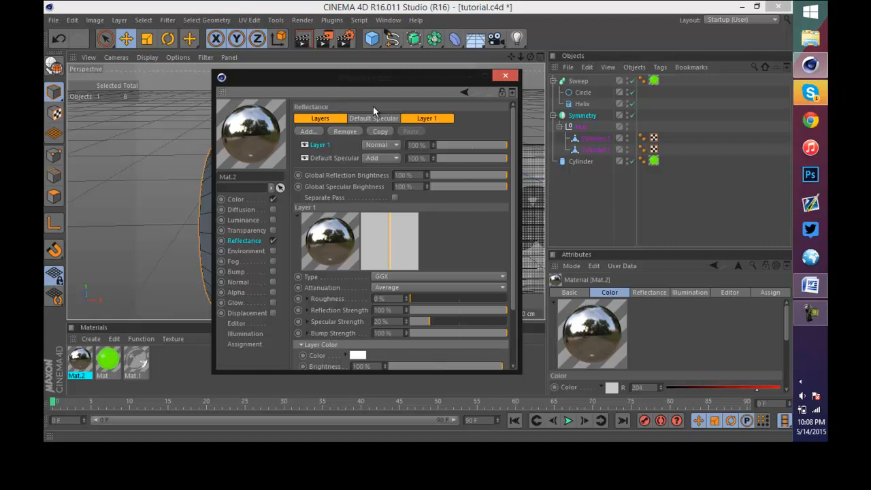
pyautogui.click(473, 144)
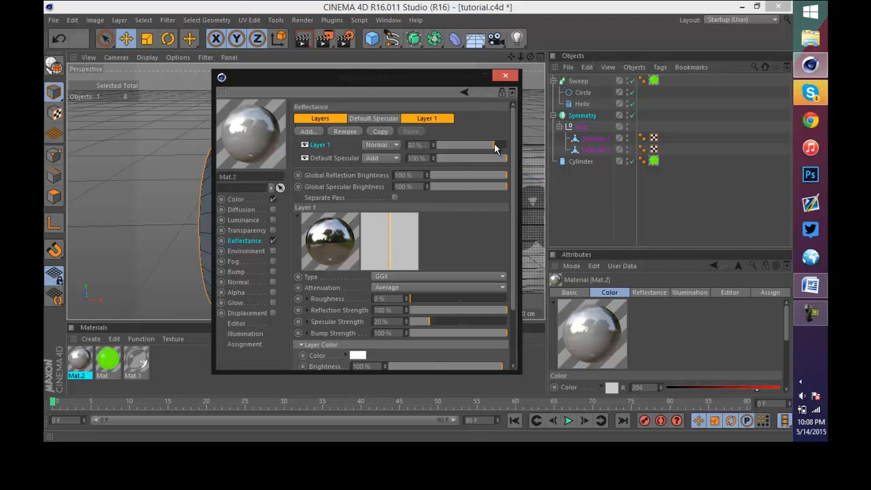
pyautogui.moveTo(494, 147); pyautogui.dragTo(516, 143)
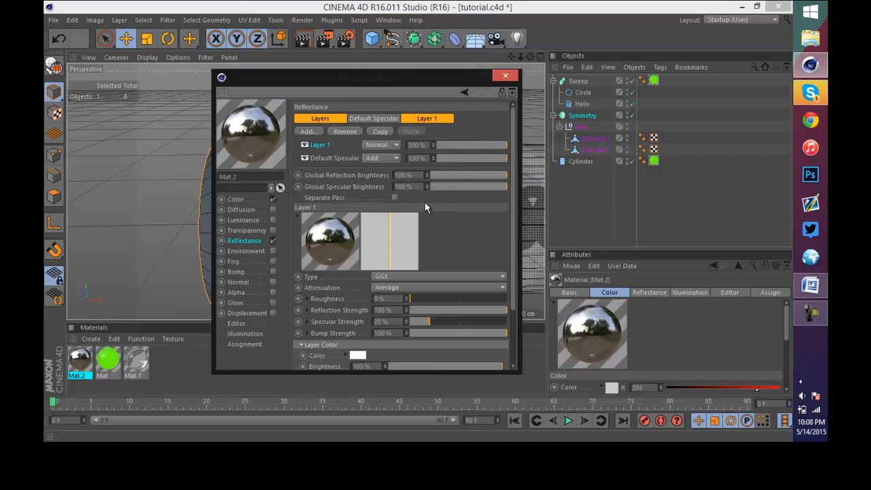
# - Set the roughness of Mat.2's GGX reflection layer to 15%
pyautogui.scroll(-3, 443, 236)
pyautogui.click(474, 229)
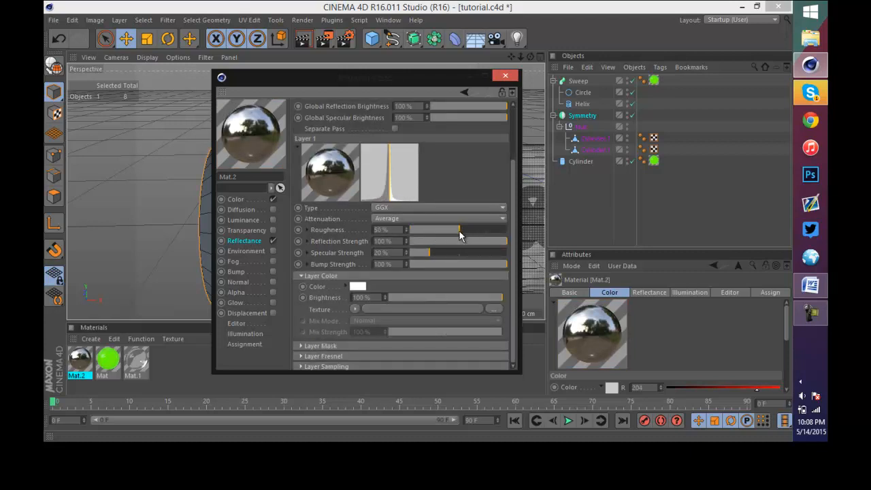
pyautogui.moveTo(459, 232); pyautogui.dragTo(424, 231)
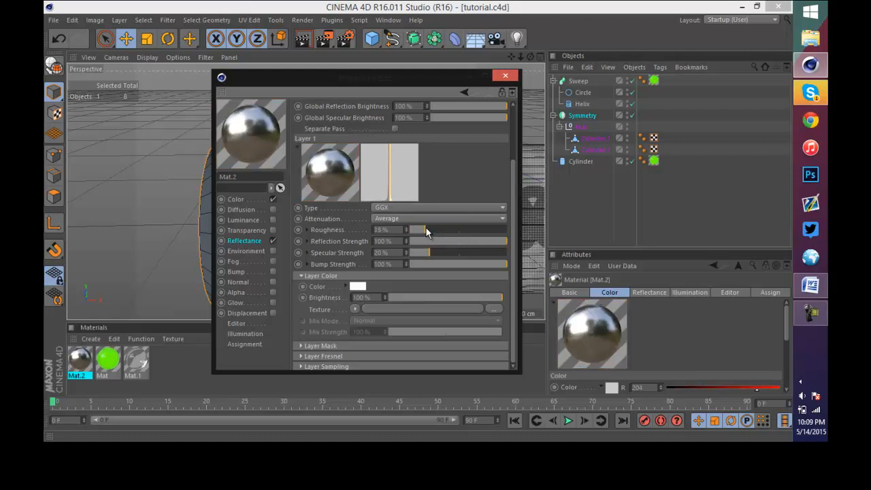
# - Set Mat.2's GGX layer to 75% reflection strength and 20% specular strength, and save the scene
pyautogui.click(462, 241)
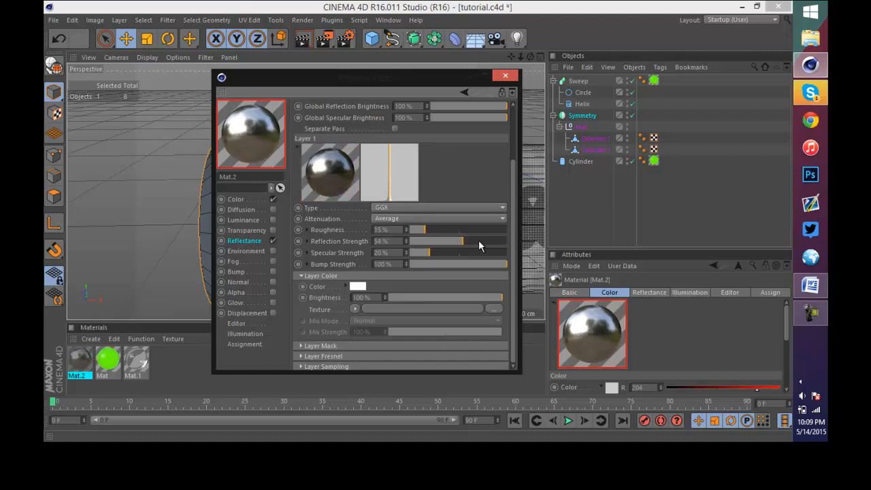
pyautogui.click(447, 243)
pyautogui.click(461, 243)
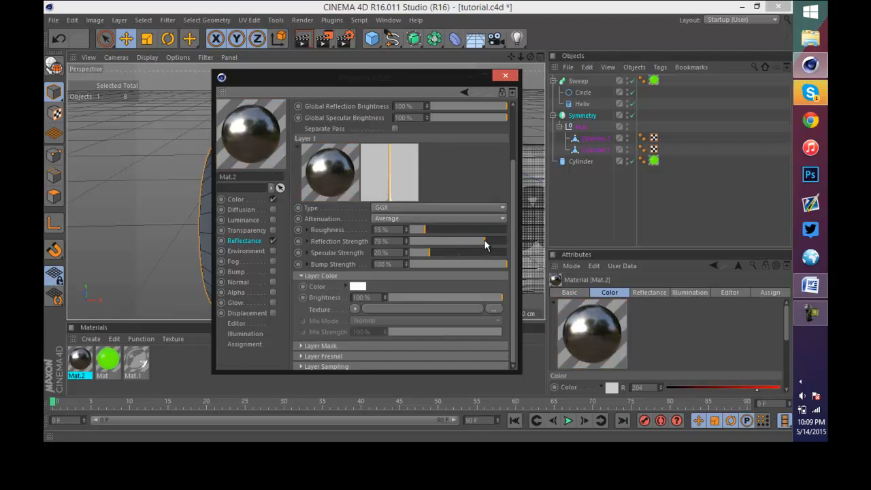
pyautogui.moveTo(416, 252)
pyautogui.mouseDown()
pyautogui.moveTo(461, 254)
pyautogui.moveTo(431, 254)
pyautogui.mouseUp()
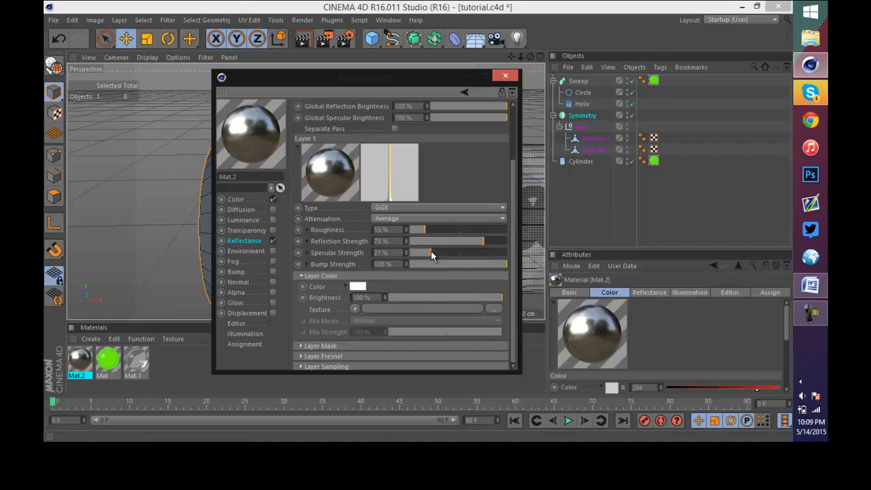
pyautogui.hotkey('ctrl', 's')
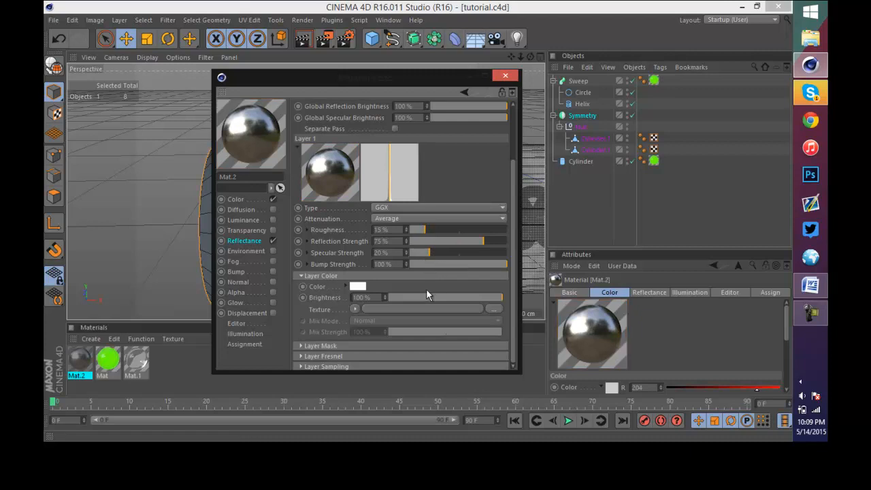
# - Add a Fresnel texture to the layer color of Mat.2's GGX layer, set its brightness to 48%, and save
pyautogui.click(355, 307)
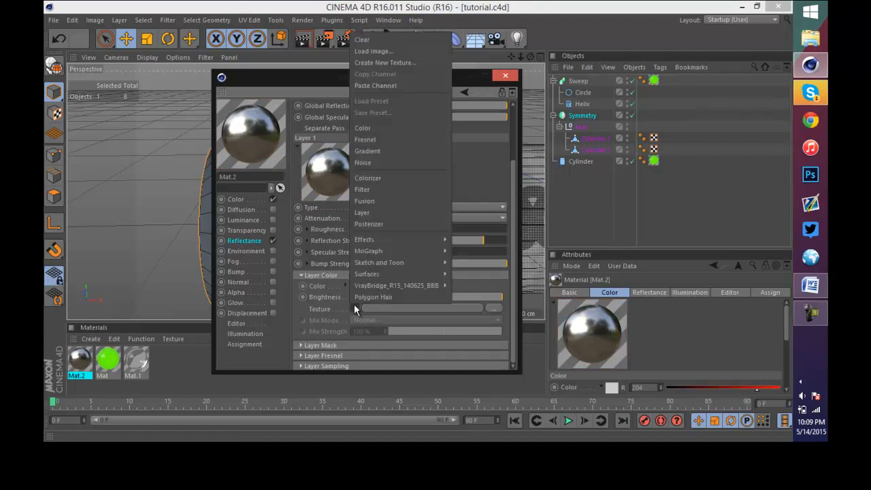
pyautogui.click(402, 140)
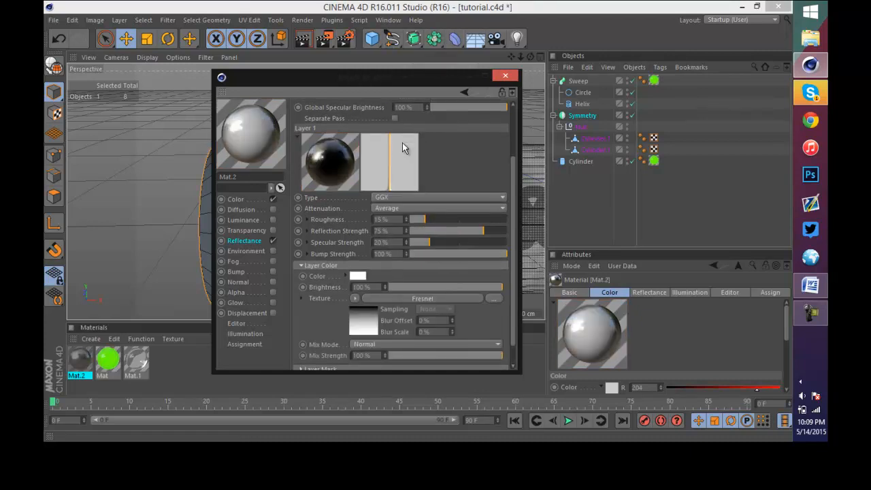
pyautogui.click(443, 286)
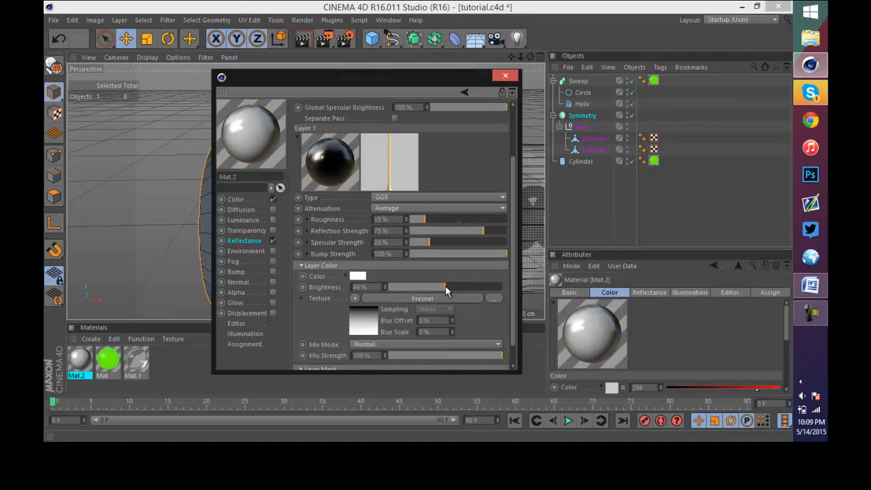
pyautogui.hotkey('ctrl', 's')
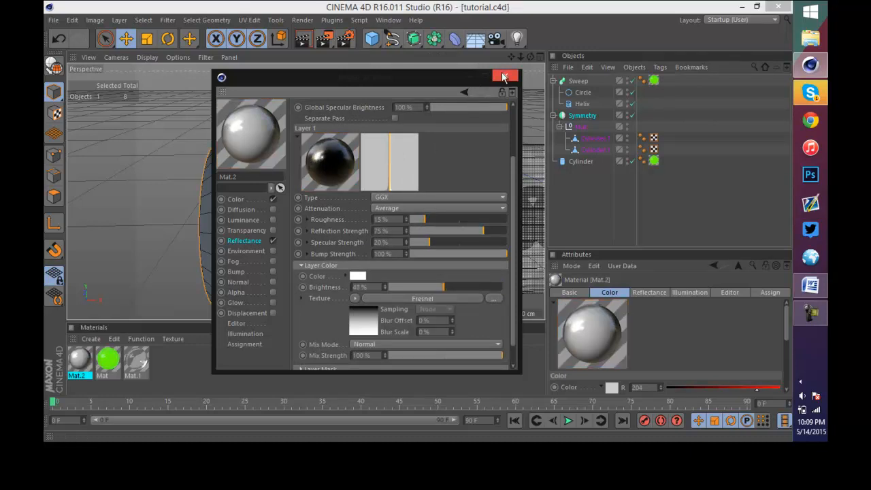
# - Keep Mat.2's color channel enabled and set its base color to a light gray with RGB 195, 195, 195
pyautogui.scroll(3, 427, 166)
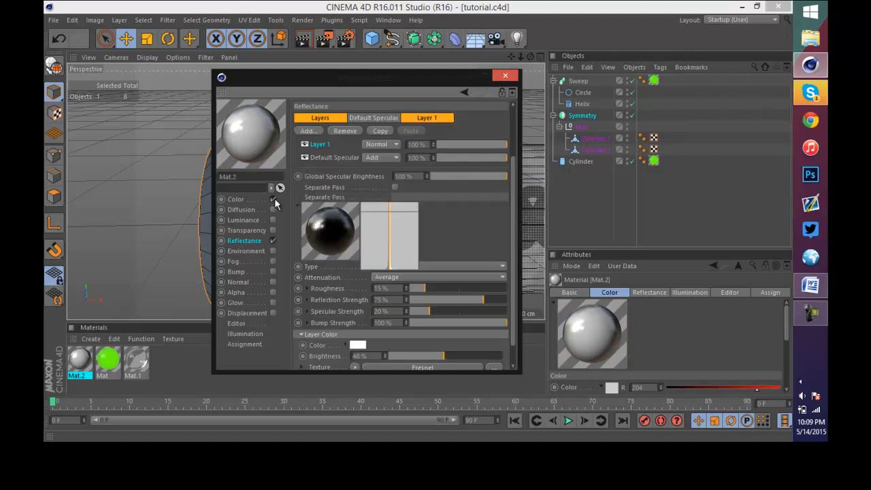
pyautogui.click(273, 200)
pyautogui.click(273, 200)
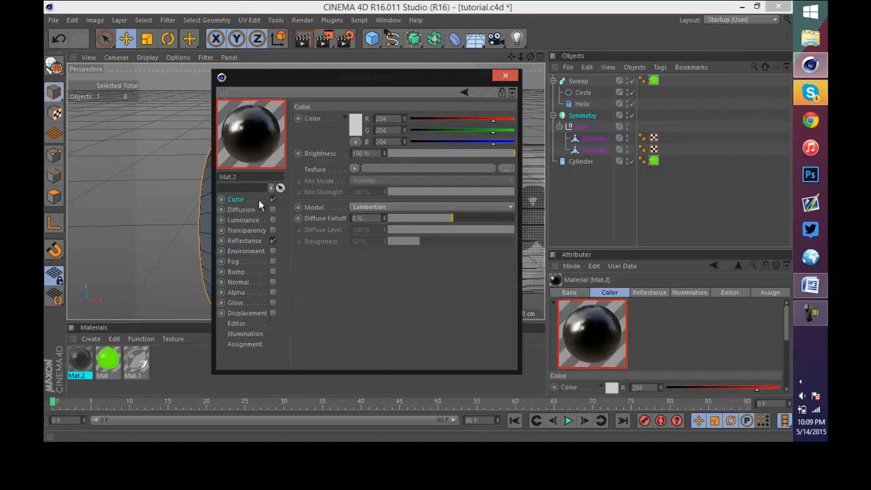
pyautogui.click(356, 125)
pyautogui.click(335, 182)
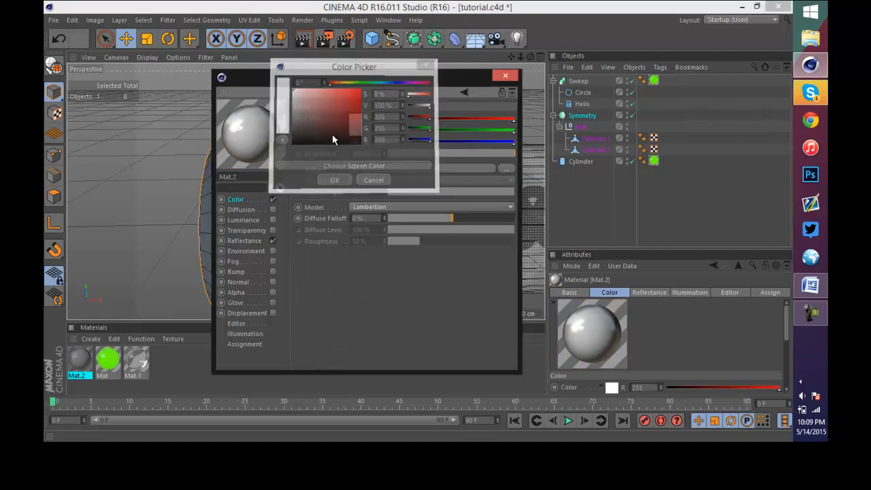
pyautogui.click(360, 127)
pyautogui.moveTo(310, 126)
pyautogui.mouseDown()
pyautogui.moveTo(280, 120)
pyautogui.moveTo(280, 102)
pyautogui.mouseUp()
pyautogui.click(340, 180)
pyautogui.click(349, 129)
pyautogui.click(319, 184)
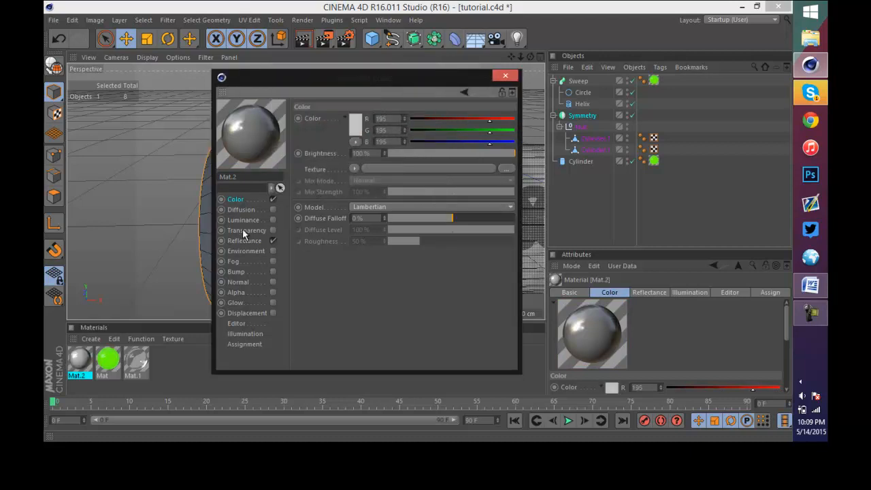
# - Set the roughness of Mat.2's GGX reflectance layer to 8%
pyautogui.click(244, 240)
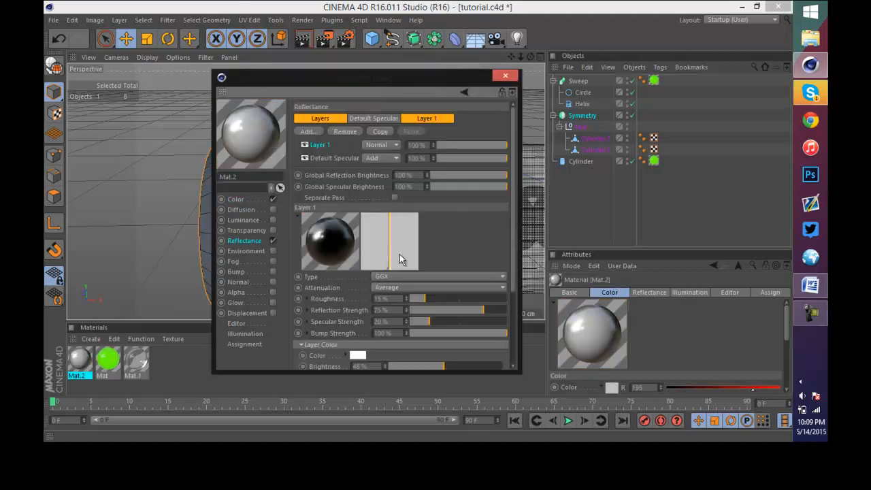
pyautogui.moveTo(429, 298); pyautogui.dragTo(462, 297)
pyautogui.click(414, 298)
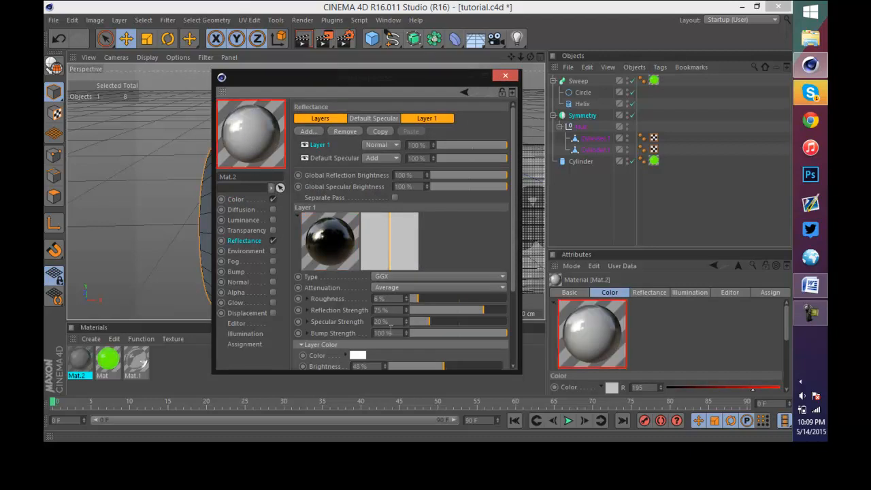
# - Set the layer color's Fresnel texture to the Add mix mode with a mix strength of about 51%
pyautogui.scroll(-3, 381, 352)
pyautogui.scroll(-2, 408, 318)
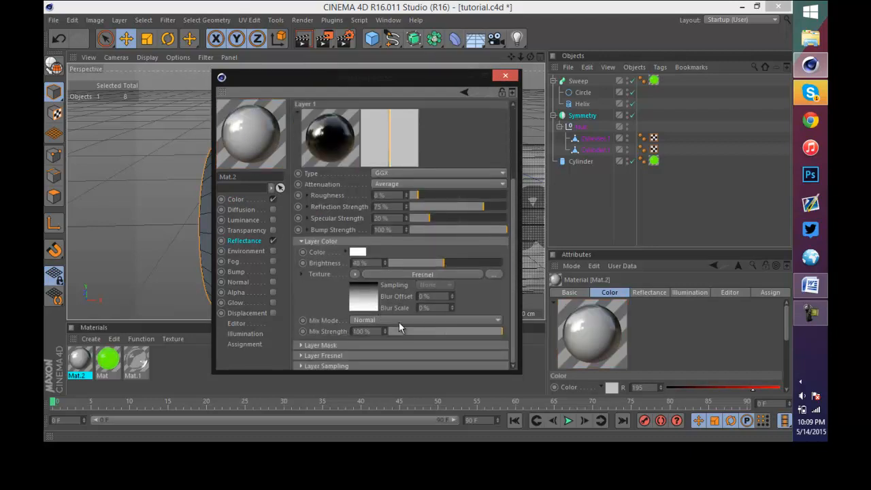
pyautogui.click(398, 320)
pyautogui.click(382, 342)
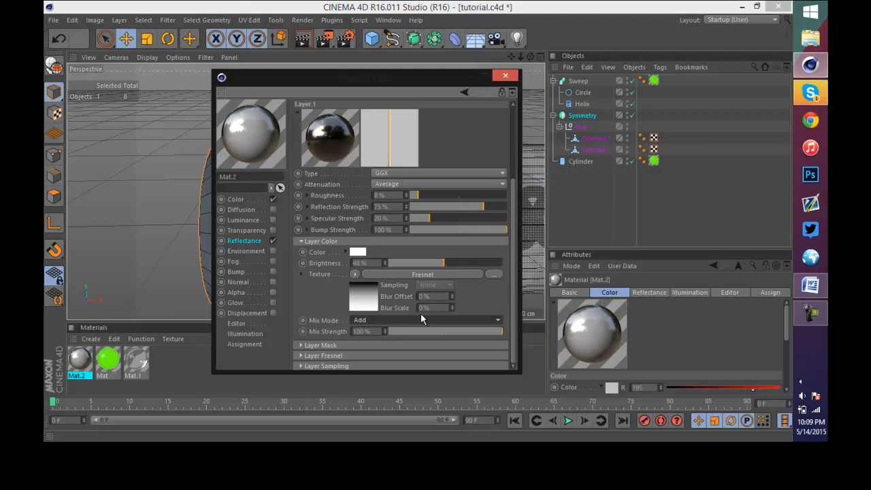
pyautogui.click(447, 331)
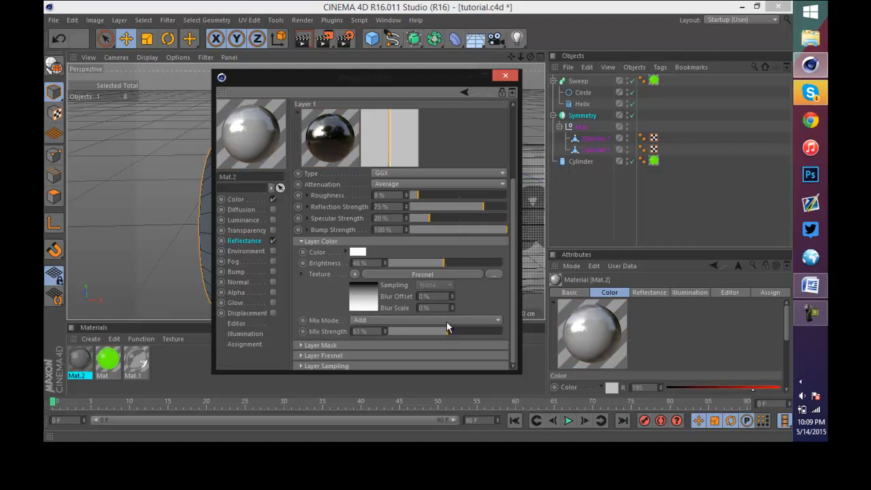
pyautogui.scroll(3, 323, 292)
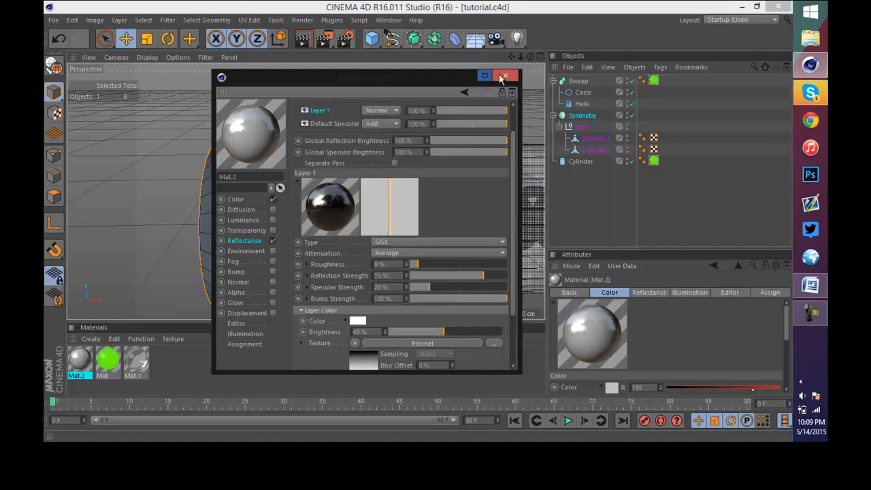
# - Close the material settings and apply Mat.2 to both Cylinder.1 parts of the end cap
pyautogui.click(505, 75)
pyautogui.moveTo(79, 358); pyautogui.dragTo(325, 229)
pyautogui.scroll(-5, 340, 215)
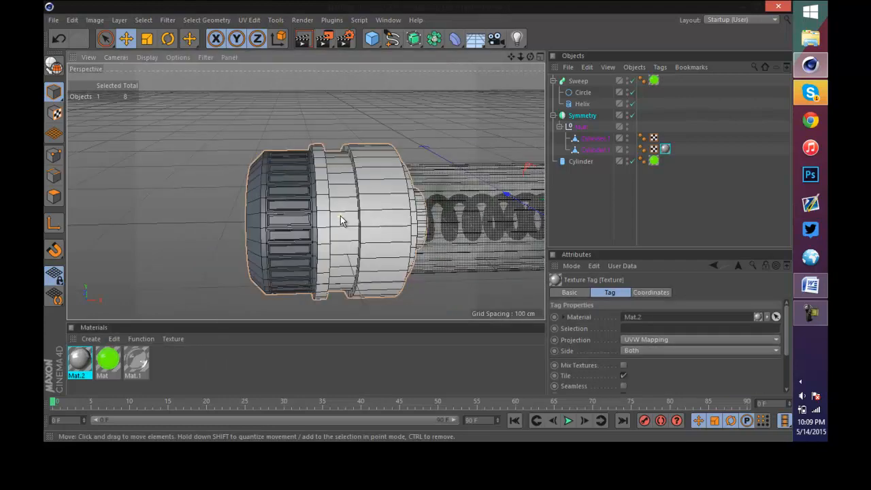
pyautogui.scroll(3, 342, 225)
pyautogui.moveTo(81, 361); pyautogui.dragTo(271, 189)
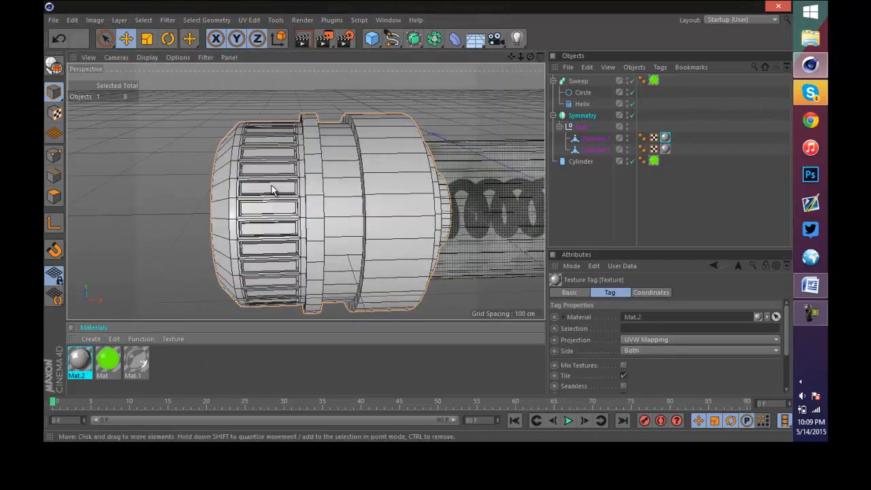
# - Frame the whole capped tube and render the perspective view to check the materials
pyautogui.scroll(-8, 404, 202)
pyautogui.scroll(-5, 405, 202)
pyautogui.scroll(6, 405, 197)
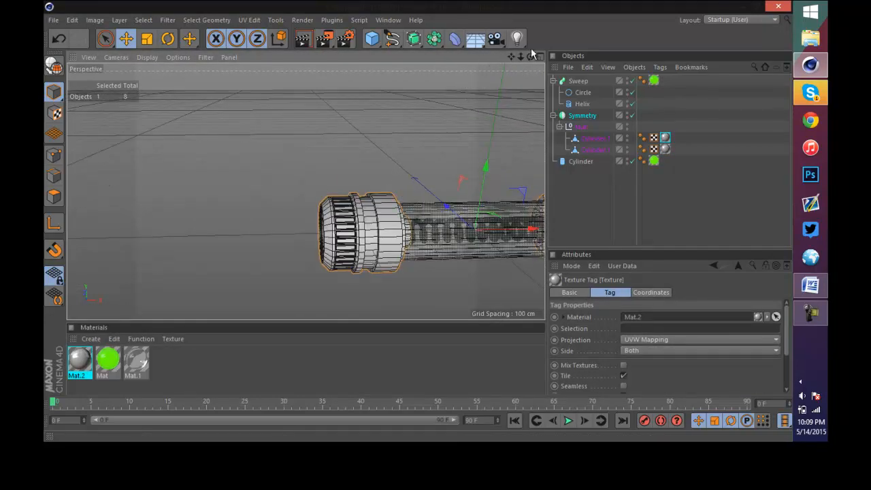
pyautogui.keyDown('alt'); pyautogui.moveTo(417, 225); pyautogui.dragTo(292, 189, button='middle'); pyautogui.keyUp('alt')
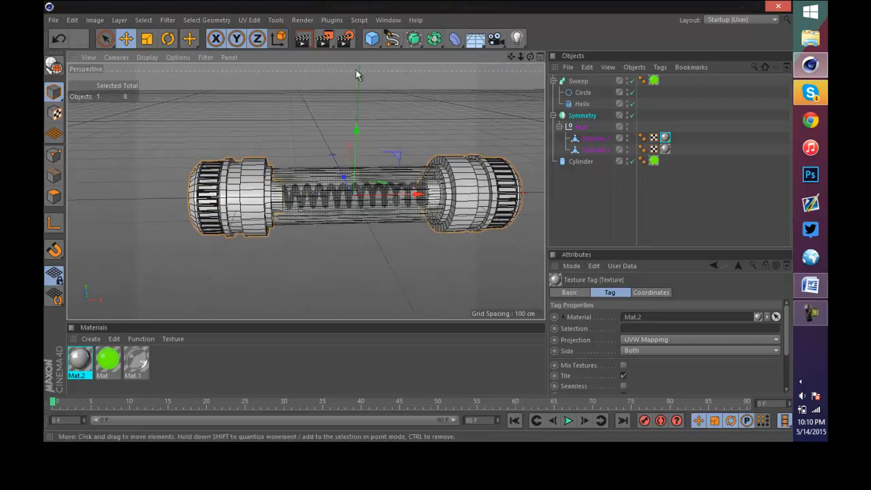
pyautogui.click(308, 39)
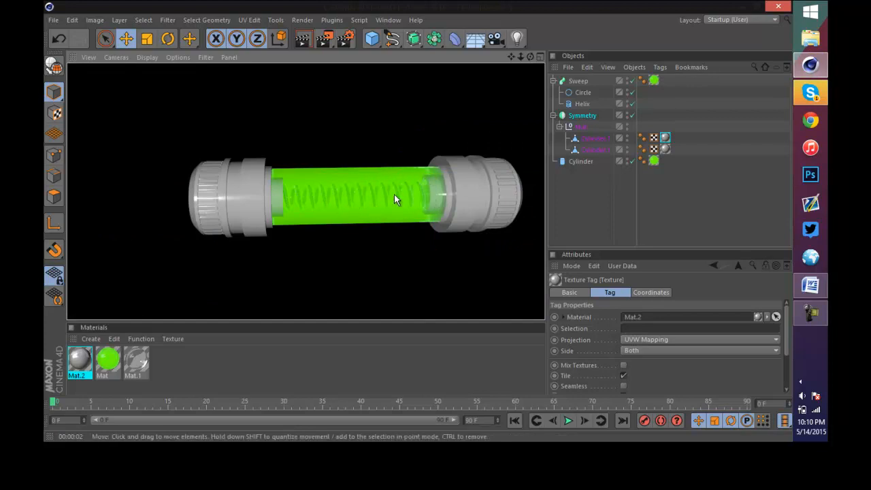
# - Set the luminance brightness of the green material Mat to 15%
pyautogui.click(599, 201)
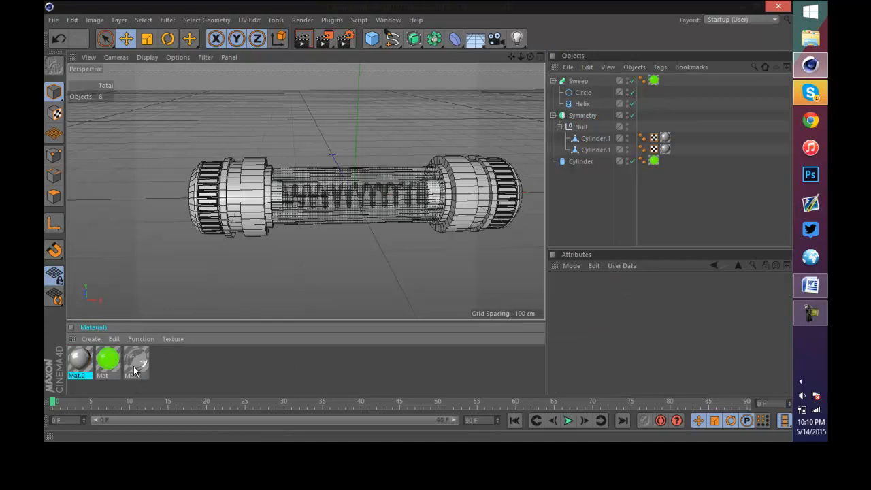
pyautogui.doubleClick(106, 364)
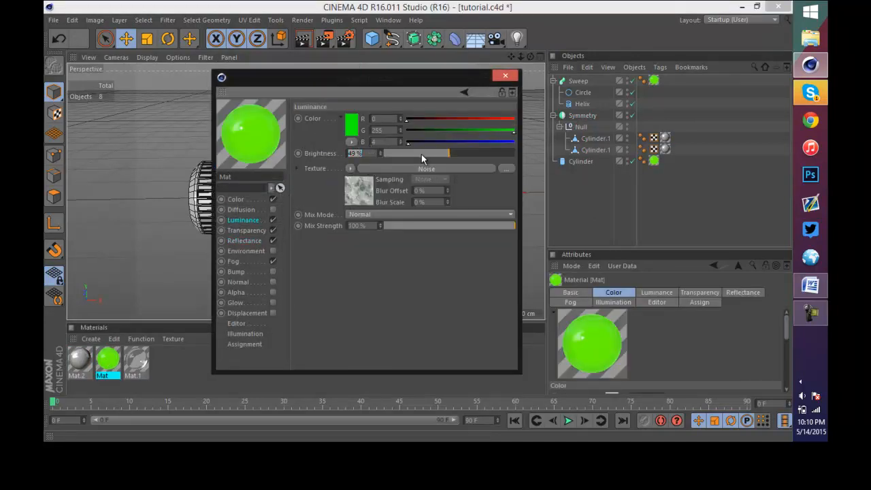
pyautogui.write('15')
pyautogui.press('Return')
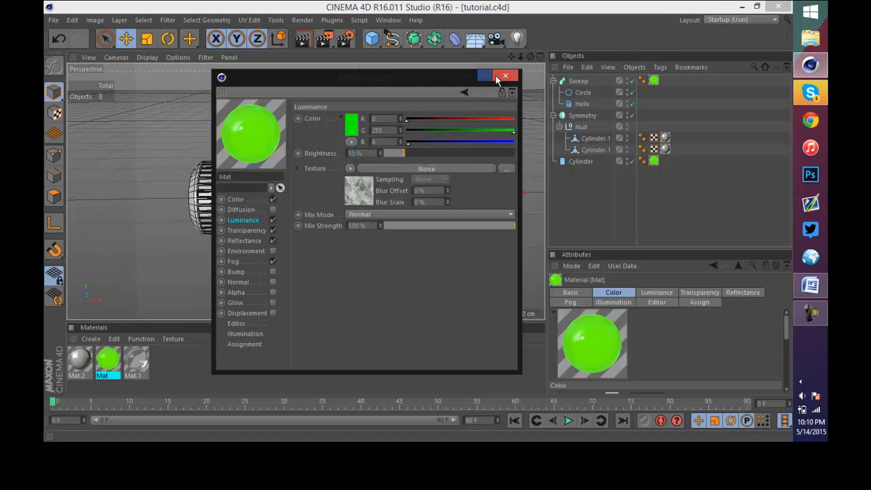
pyautogui.click(504, 76)
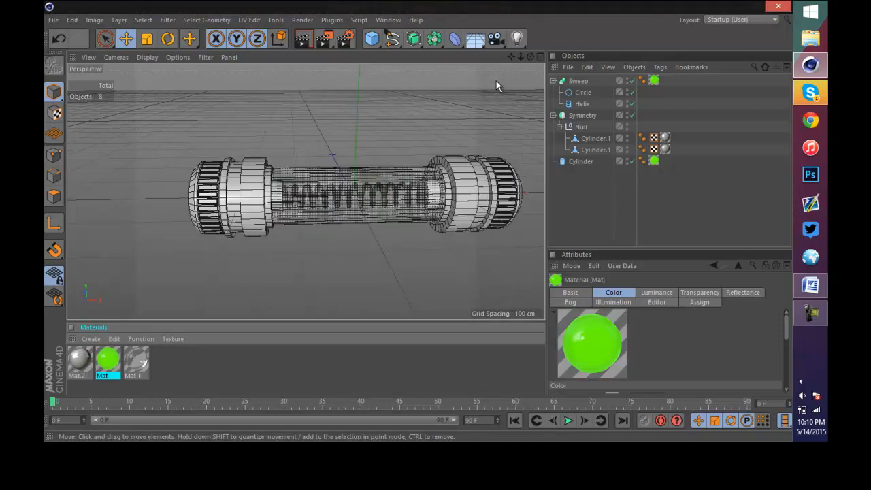
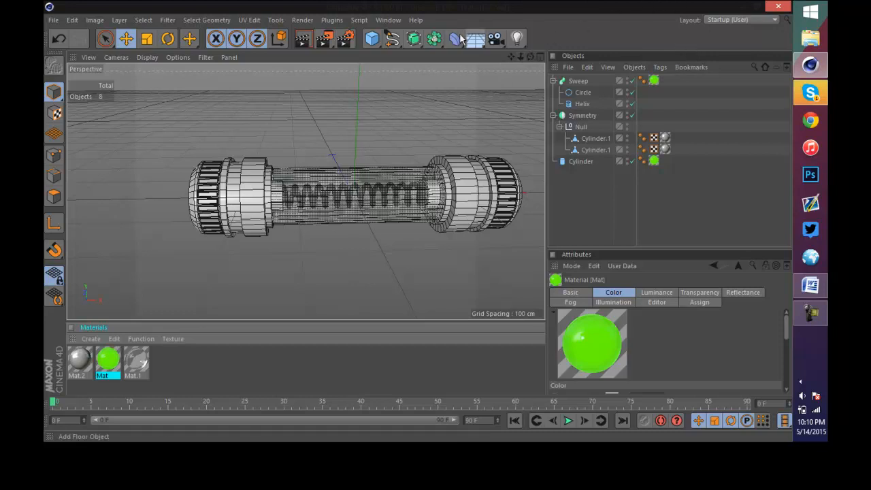
pyautogui.scroll(-5, 443, 102)
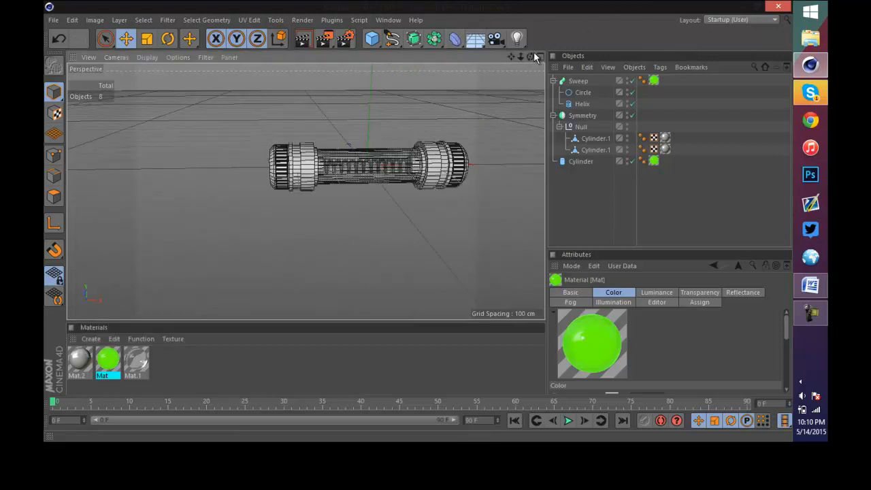
pyautogui.keyDown('alt'); pyautogui.moveTo(418, 225); pyautogui.dragTo(485, 131); pyautogui.keyUp('alt')
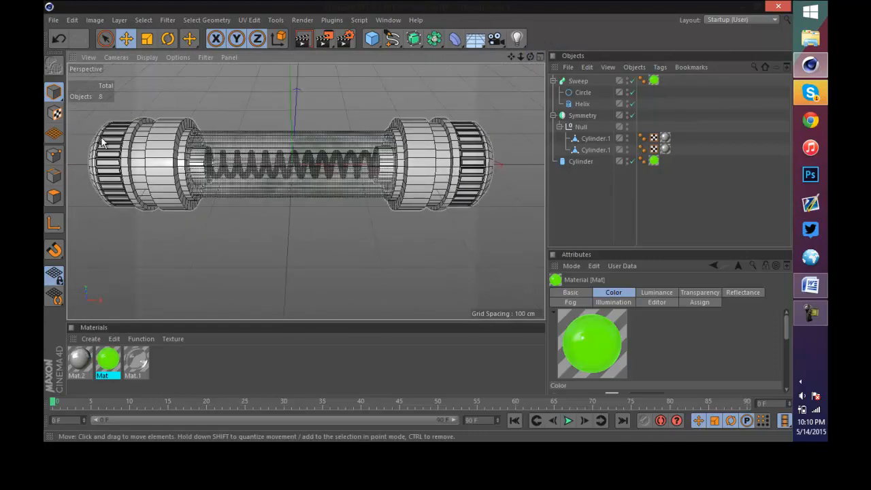
pyautogui.scroll(-8, 251, 149)
pyautogui.scroll(-2, 251, 149)
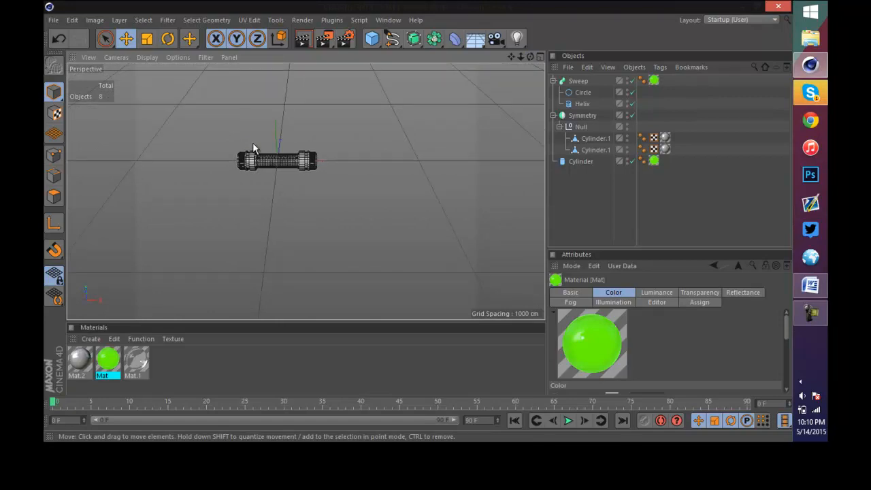
pyautogui.scroll(5, 175, 103)
pyautogui.scroll(-5, 437, 208)
pyautogui.scroll(4, 513, 244)
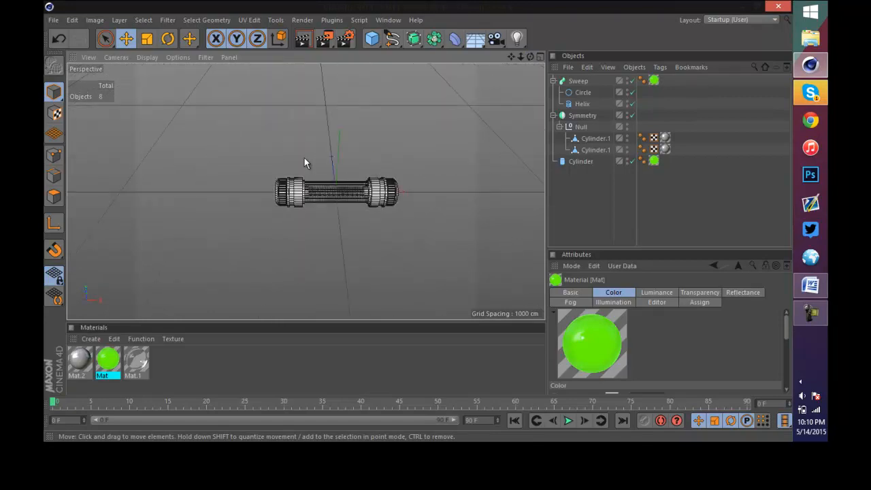
pyautogui.scroll(6, 367, 198)
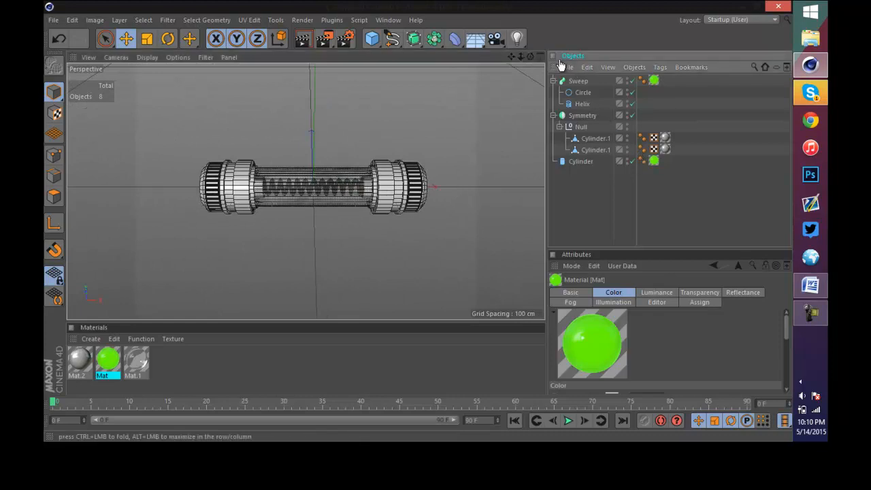
# - Draw a three-point Bezier spline in the Right view, curving down behind the tube and running flat beneath it
pyautogui.click(539, 58)
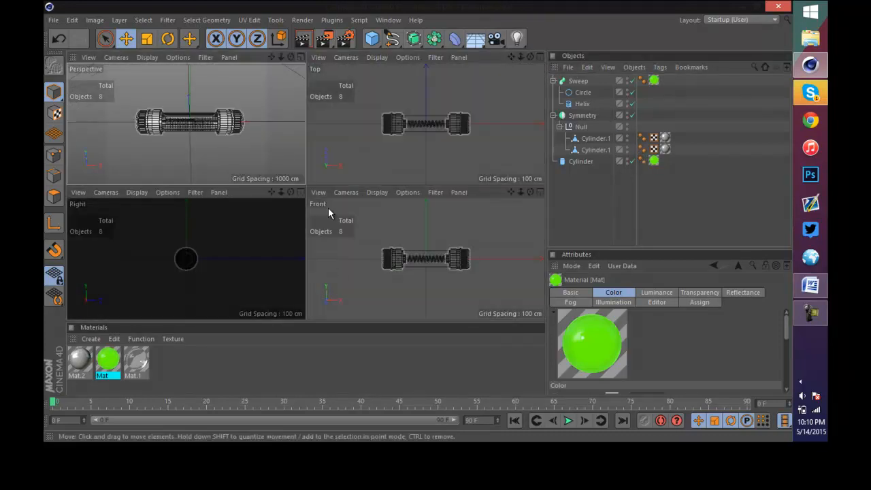
pyautogui.moveTo(391, 38); pyautogui.dragTo(491, 58)
pyautogui.moveTo(281, 193)
pyautogui.mouseDown()
pyautogui.moveTo(304, 220)
pyautogui.moveTo(281, 195)
pyautogui.mouseUp()
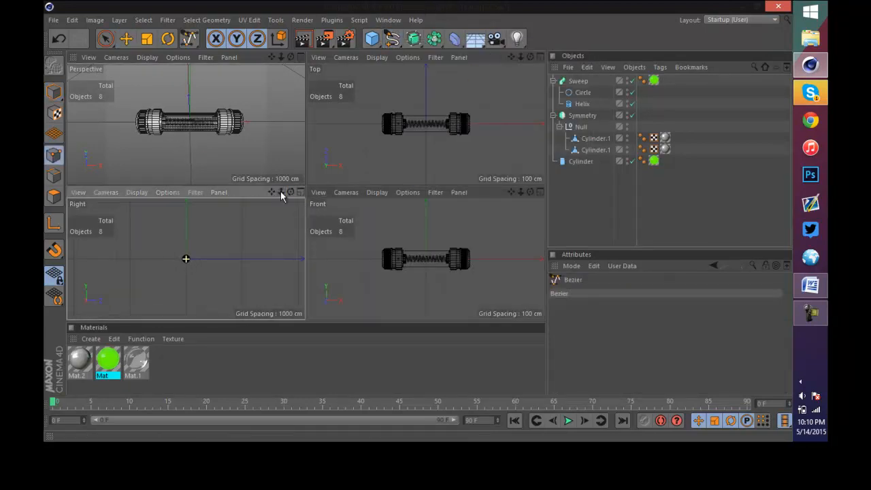
pyautogui.click(144, 223)
pyautogui.scroll(2, 148, 261)
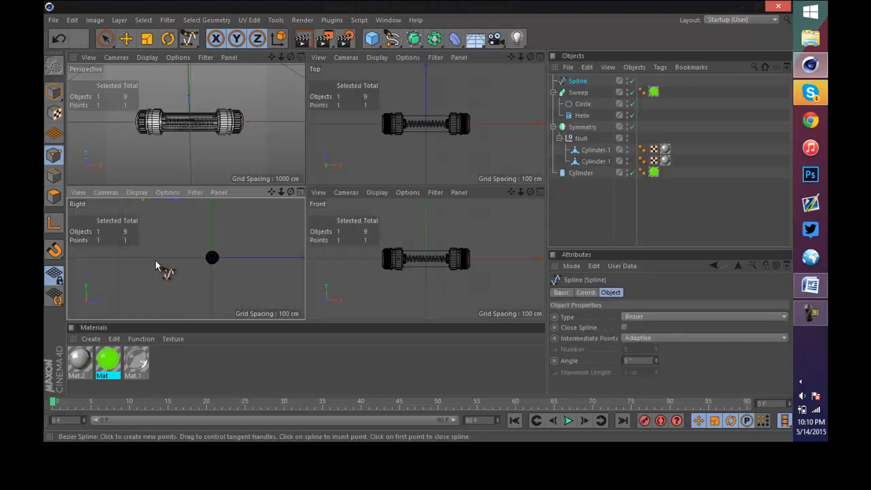
pyautogui.moveTo(155, 263); pyautogui.dragTo(178, 265)
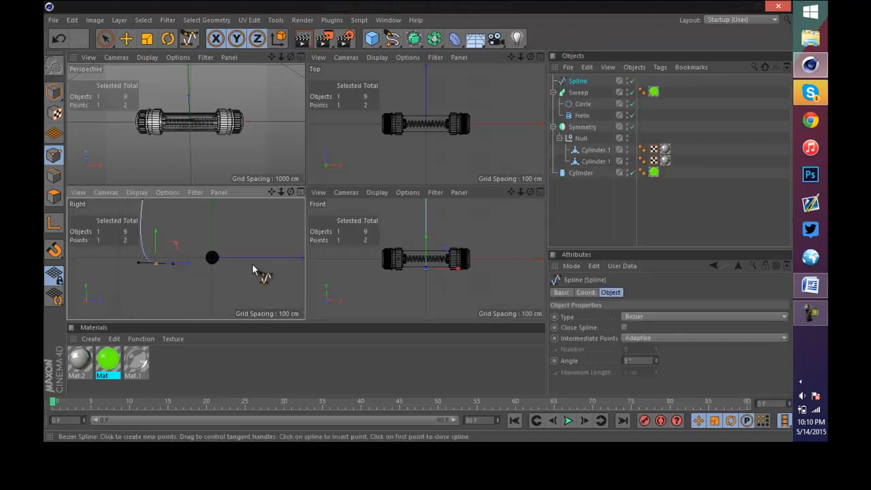
pyautogui.moveTo(259, 265); pyautogui.dragTo(259, 235)
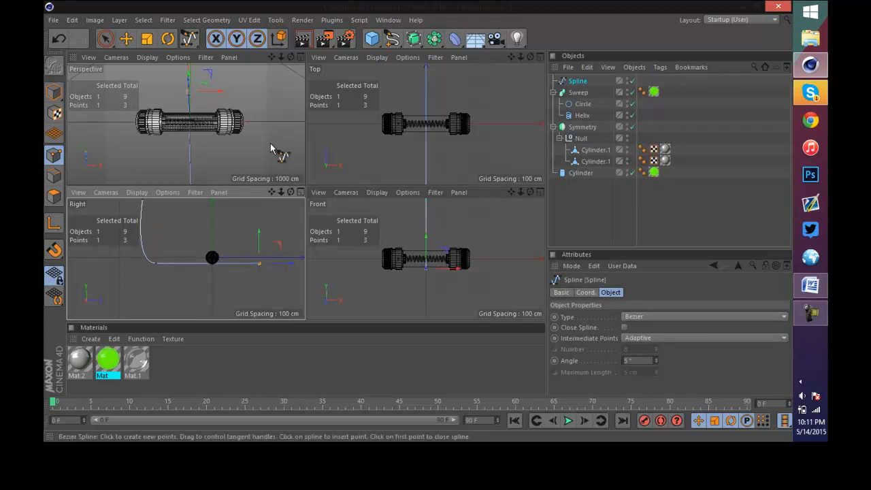
pyautogui.press('e')
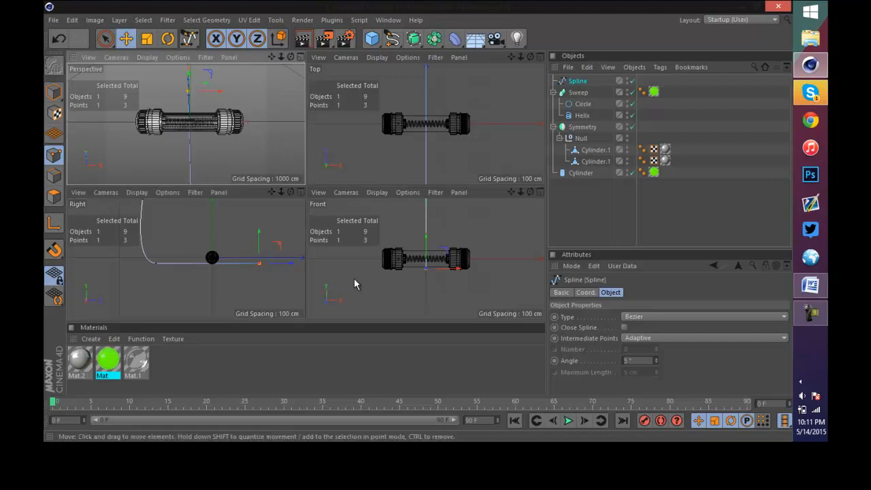
# - Return to the Perspective view in Model mode and place the spline inside an Extrude generator
pyautogui.click(301, 57)
pyautogui.moveTo(521, 57); pyautogui.dragTo(411, 216)
pyautogui.click(52, 90)
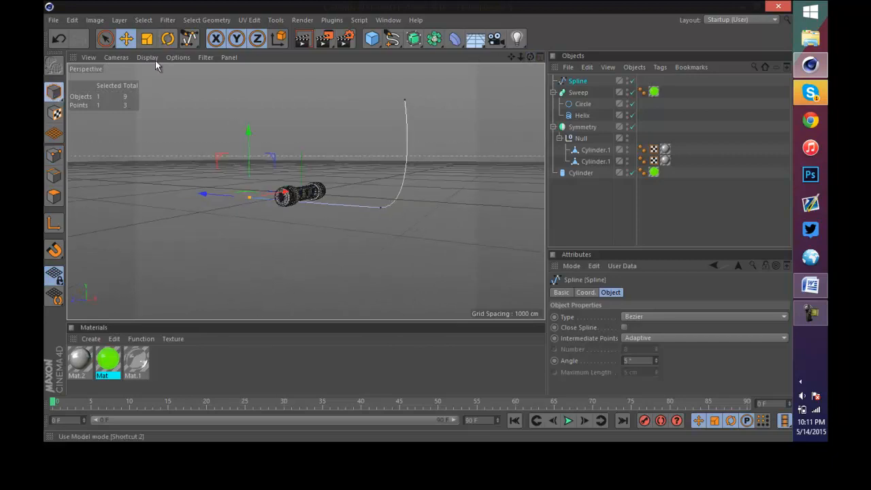
pyautogui.click(413, 38)
pyautogui.keyDown('alt'); pyautogui.click(542, 55); pyautogui.keyUp('alt')
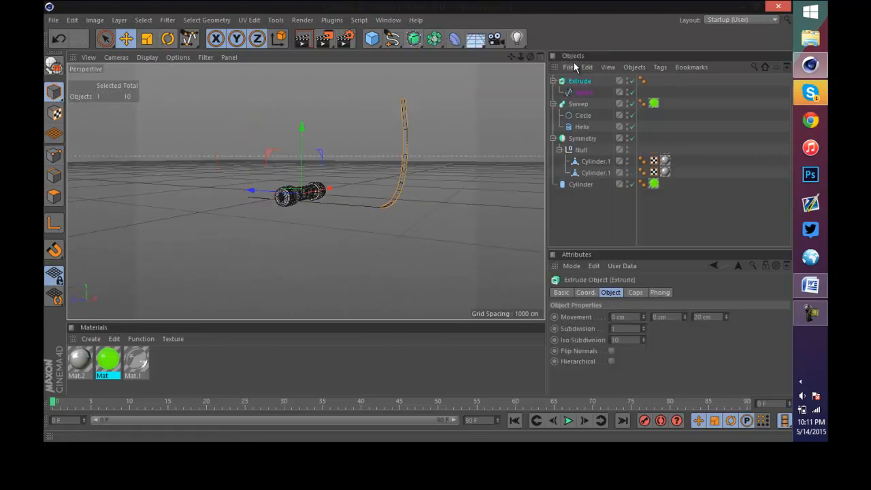
pyautogui.moveTo(530, 57); pyautogui.dragTo(663, 81)
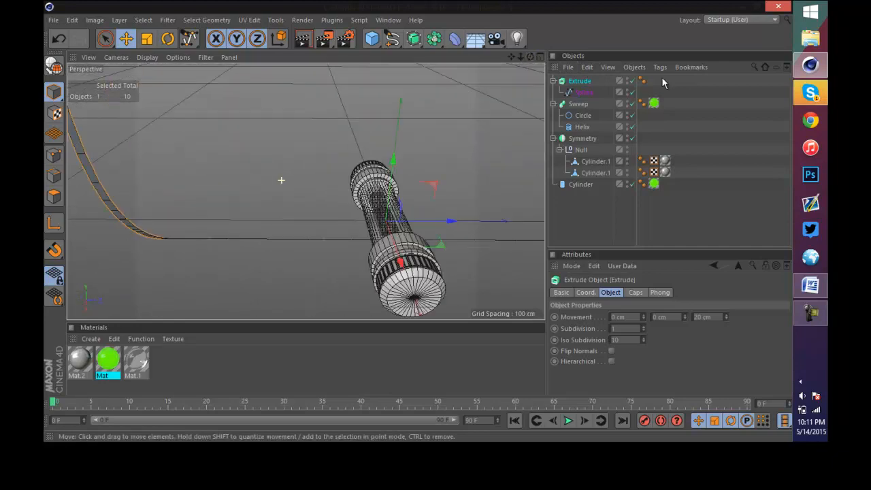
# - Set the Extrude object's Y and Z movement to 0 cm
pyautogui.click(725, 319)
pyautogui.moveTo(726, 314); pyautogui.dragTo(683, 324)
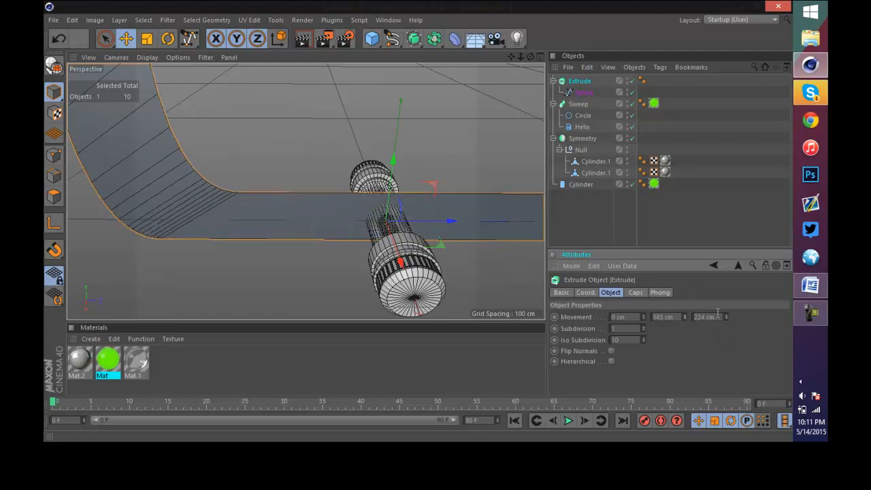
pyautogui.write('0')
pyautogui.press('Return')
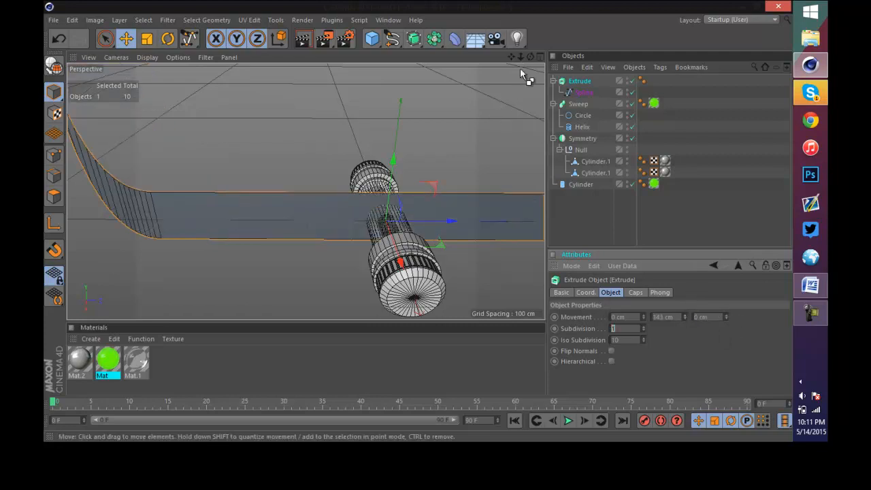
pyautogui.moveTo(530, 60); pyautogui.dragTo(639, 219)
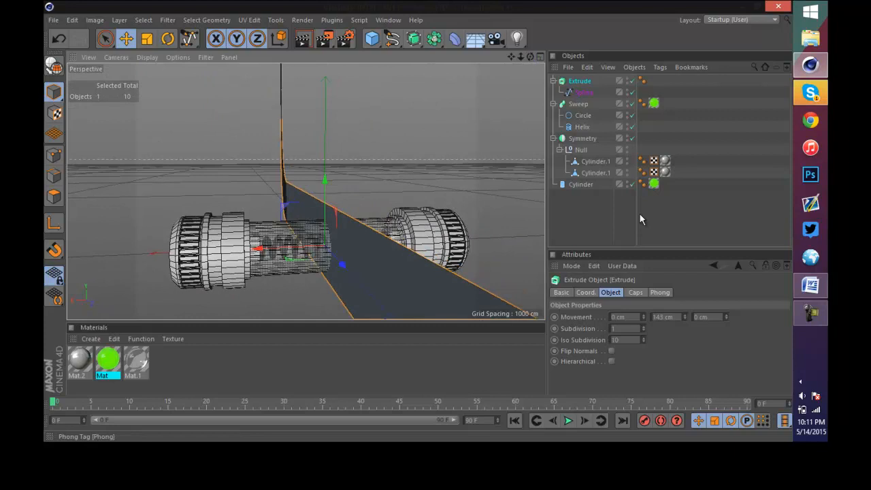
pyautogui.click(673, 318)
pyautogui.press('Tab')
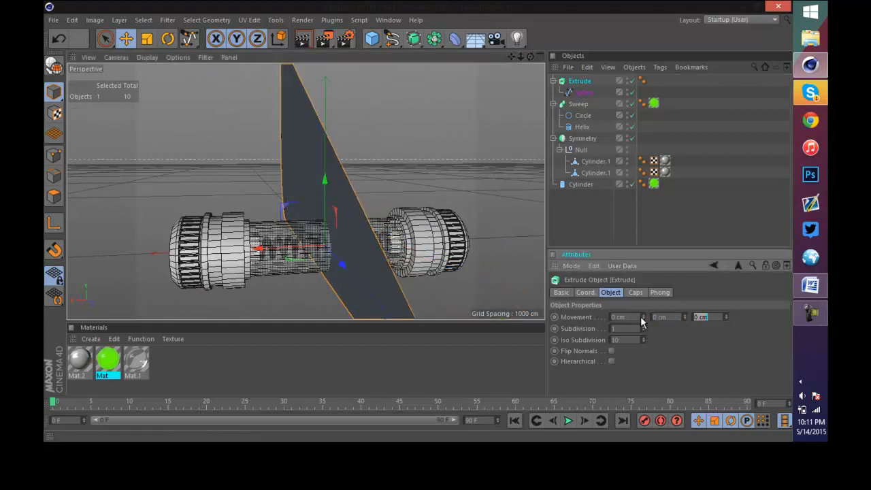
# - Try X movements of 500 cm and 5000 cm on the Extrude object
pyautogui.write('500')
pyautogui.press('Tab')
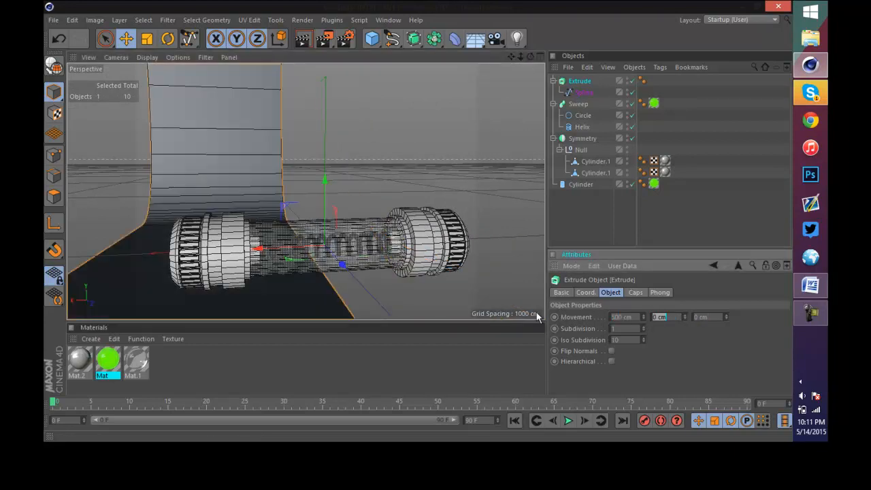
pyautogui.click(631, 316)
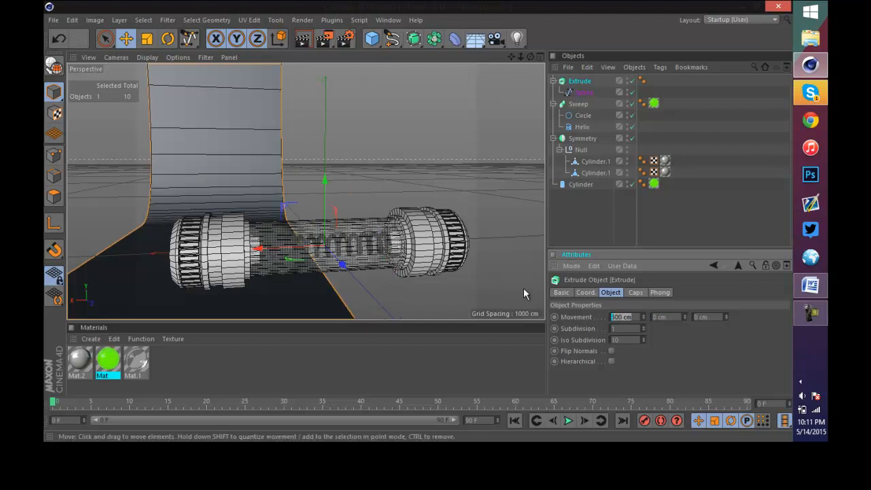
pyautogui.press('Tab')
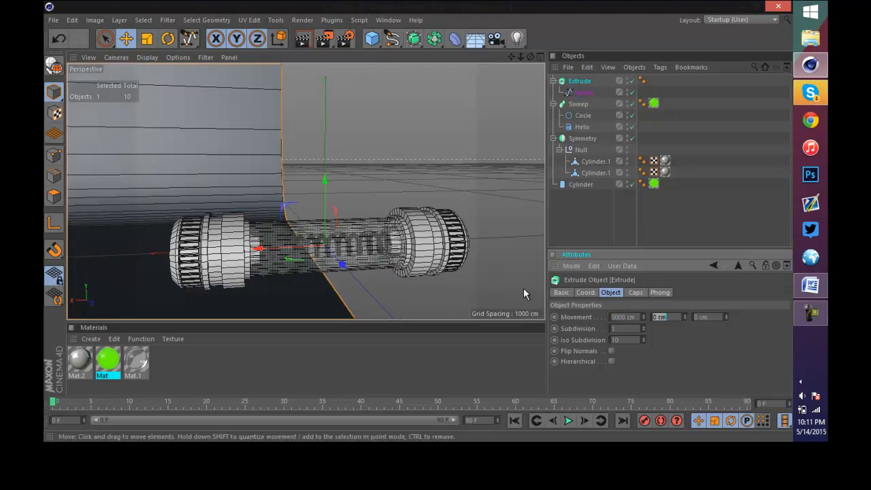
# - Try X movements of 1000 cm and 25000 cm for the extruded backdrop
pyautogui.moveTo(518, 56); pyautogui.dragTo(425, 218)
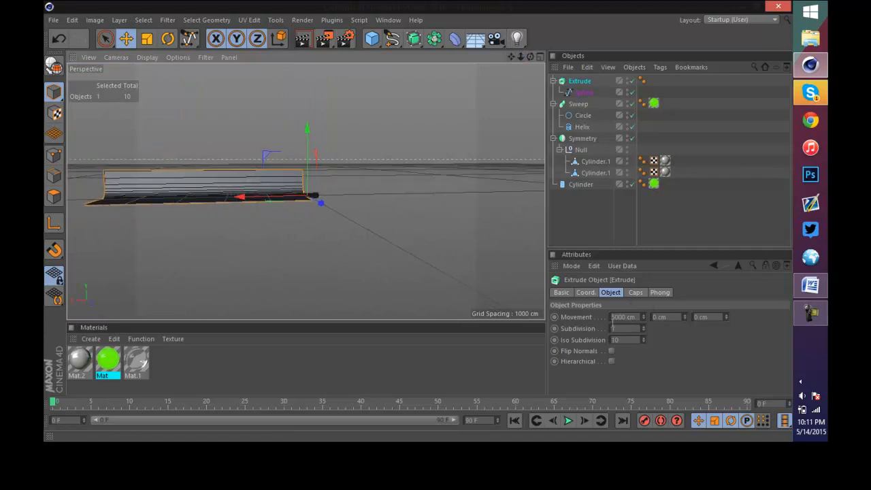
pyautogui.moveTo(615, 317); pyautogui.dragTo(610, 317)
pyautogui.write('1')
pyautogui.press('Tab')
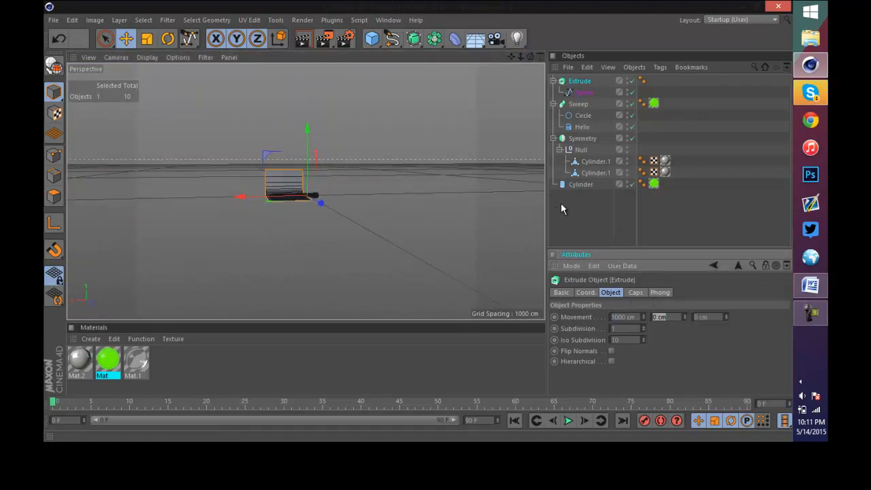
pyautogui.hotkey('shift', 'Tab')
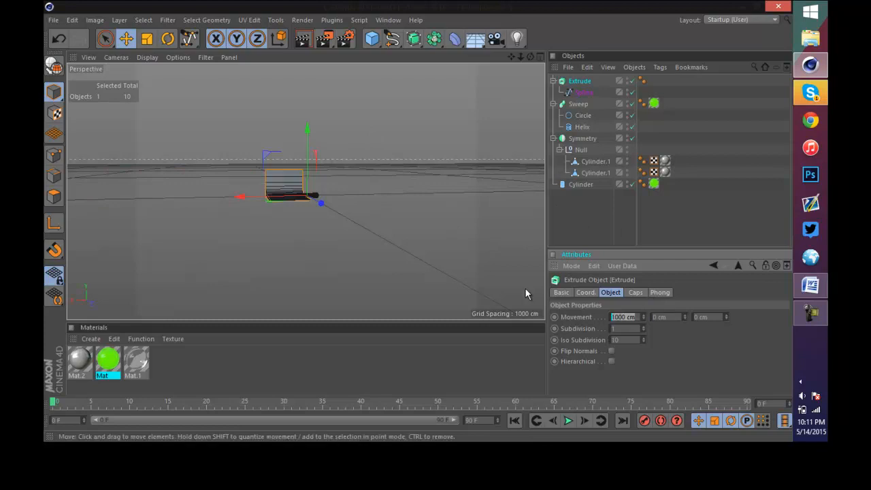
pyautogui.write('25000')
pyautogui.press('Tab')
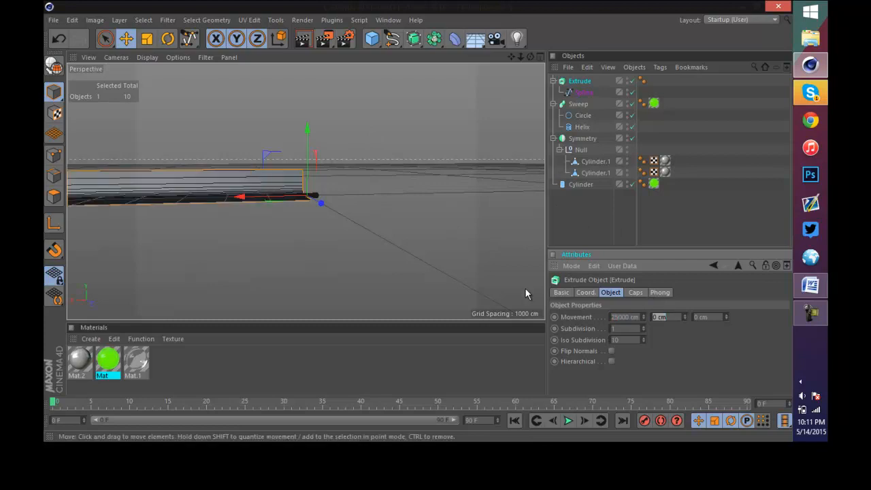
# - Set the Extrude object's X movement to 2500 cm
pyautogui.click(622, 316)
pyautogui.press('BackSpace')
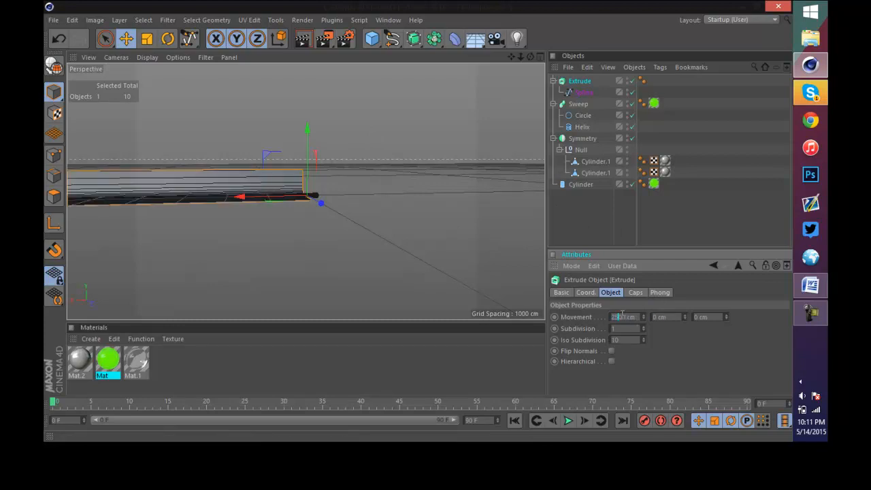
pyautogui.press('Return')
# - Move the extruded backdrop along the X axis so the tube sits near the middle of its width
pyautogui.scroll(2, 291, 185)
pyautogui.scroll(1, 298, 181)
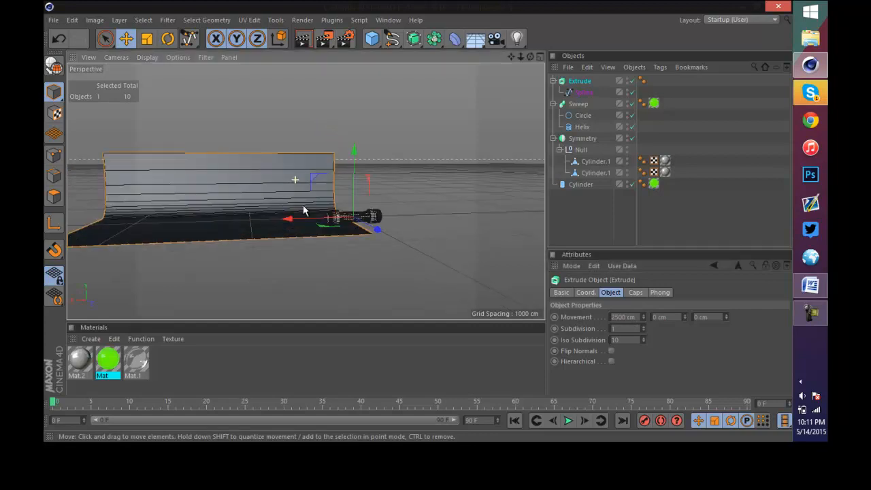
pyautogui.moveTo(288, 219); pyautogui.dragTo(414, 217)
pyautogui.scroll(2, 413, 217)
pyautogui.moveTo(530, 58); pyautogui.dragTo(420, 191)
pyautogui.scroll(-3, 419, 191)
pyautogui.scroll(5, 419, 194)
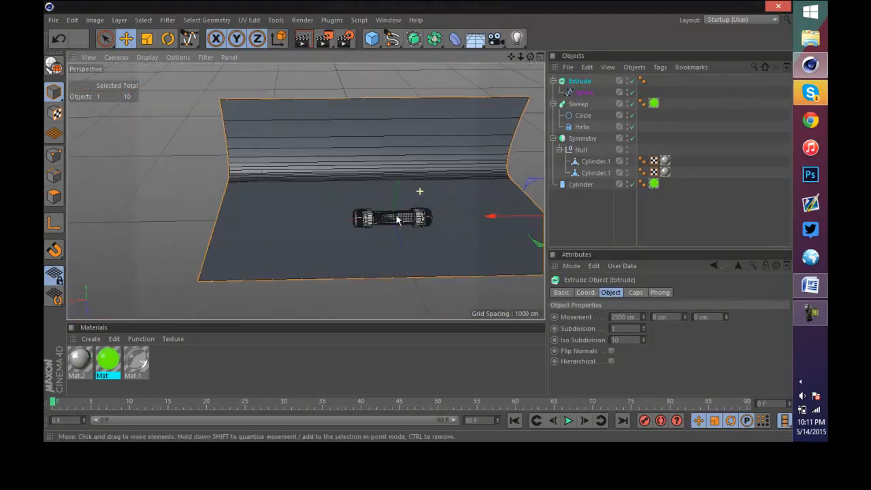
# - Collapse the object hierarchies and group the Sweep, Symmetry and Cylinder objects under one null
pyautogui.click(553, 81)
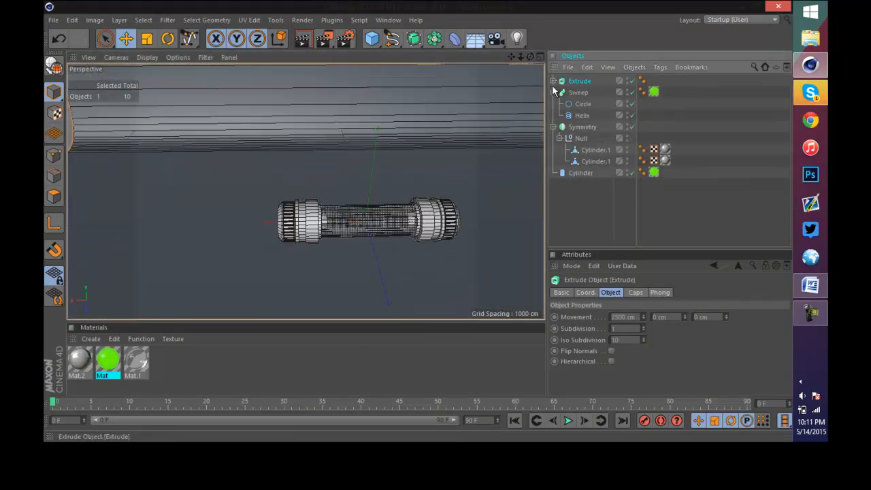
pyautogui.click(553, 93)
pyautogui.click(553, 104)
pyautogui.click(573, 92)
pyautogui.moveTo(586, 141); pyautogui.dragTo(577, 85)
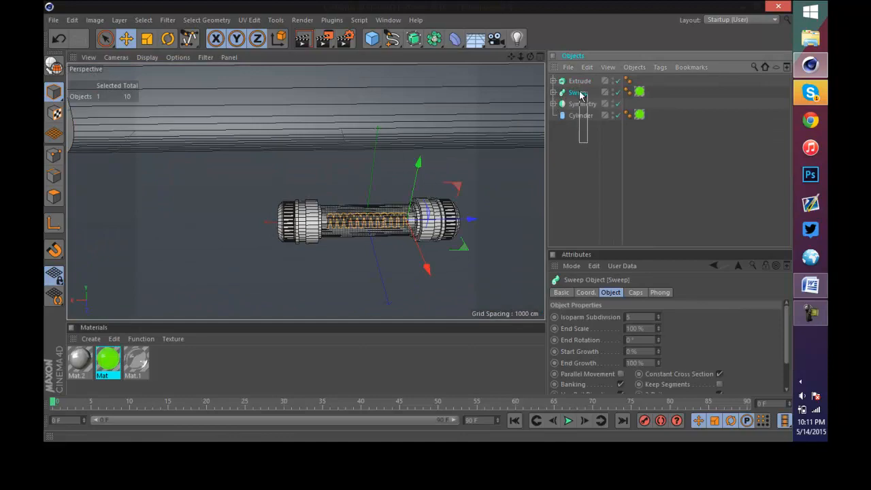
pyautogui.rightClick(579, 116)
pyautogui.click(611, 336)
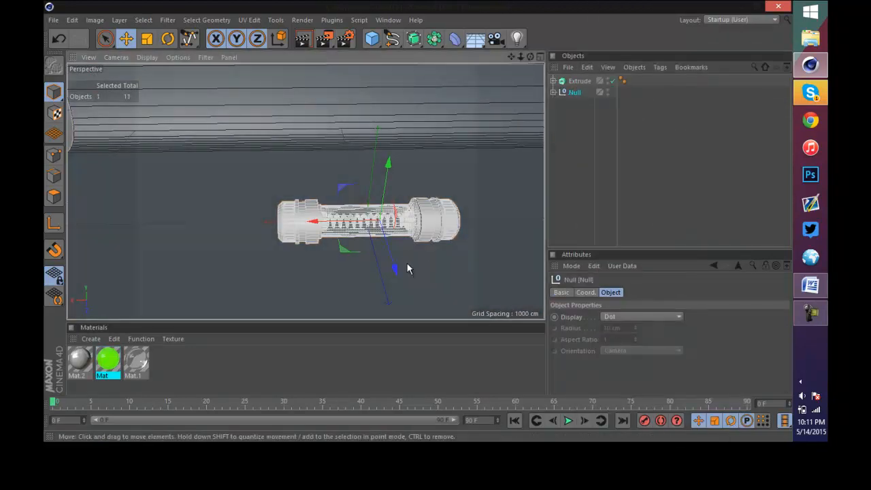
# - Move the grouped tube slightly back along Z and raise it on Y so it rests on the backdrop floor
pyautogui.moveTo(398, 266); pyautogui.dragTo(390, 249)
pyautogui.scroll(4, 389, 249)
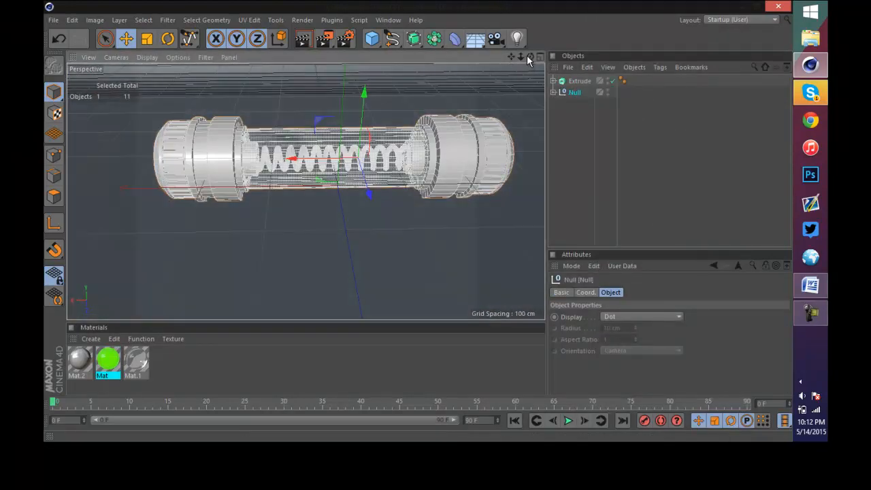
pyautogui.moveTo(528, 56); pyautogui.dragTo(419, 219)
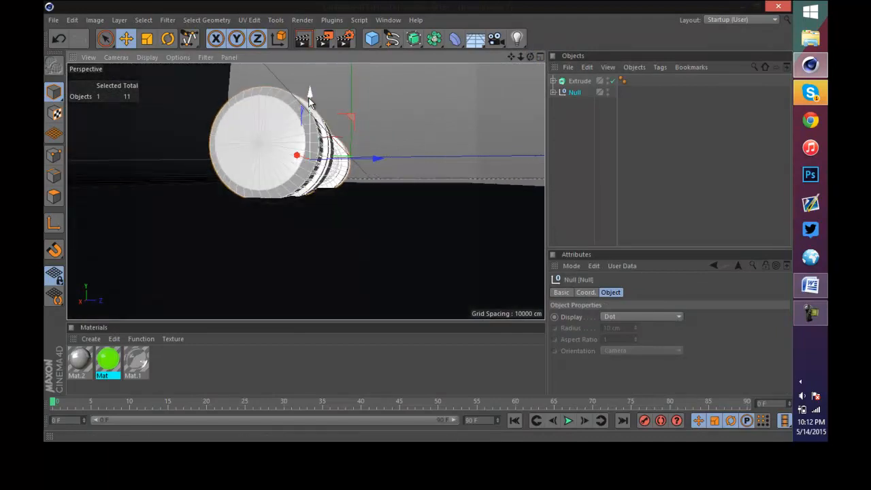
pyautogui.moveTo(309, 102)
pyautogui.mouseDown()
pyautogui.moveTo(311, 88)
pyautogui.moveTo(311, 97)
pyautogui.mouseUp()
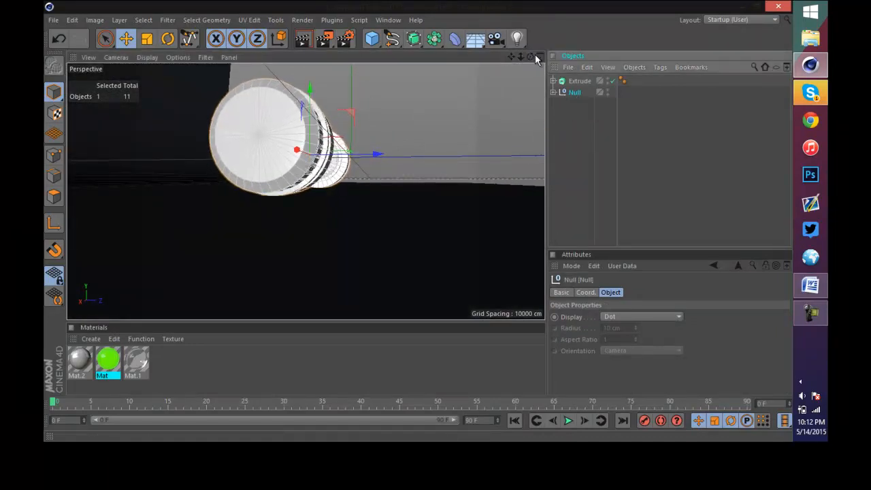
pyautogui.moveTo(531, 56); pyautogui.dragTo(417, 219)
pyautogui.moveTo(663, 139); pyautogui.dragTo(472, 2)
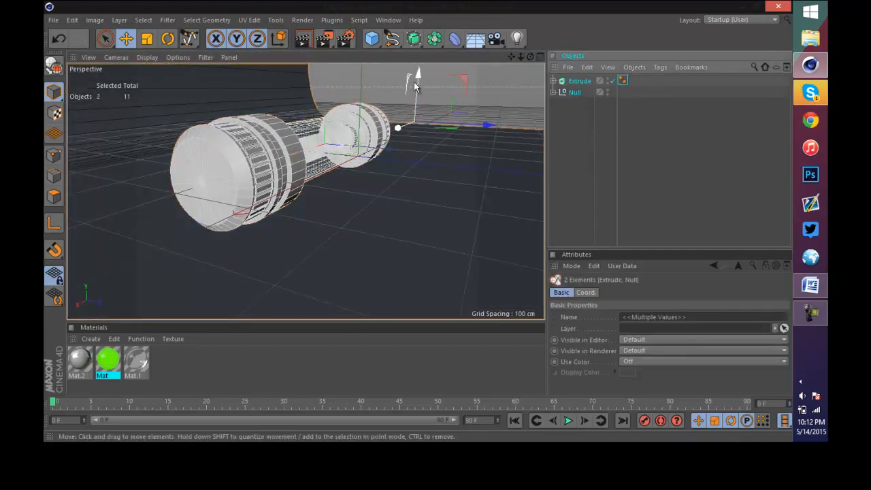
pyautogui.moveTo(414, 82)
pyautogui.mouseDown()
pyautogui.moveTo(418, 222)
pyautogui.moveTo(408, 68)
pyautogui.mouseUp()
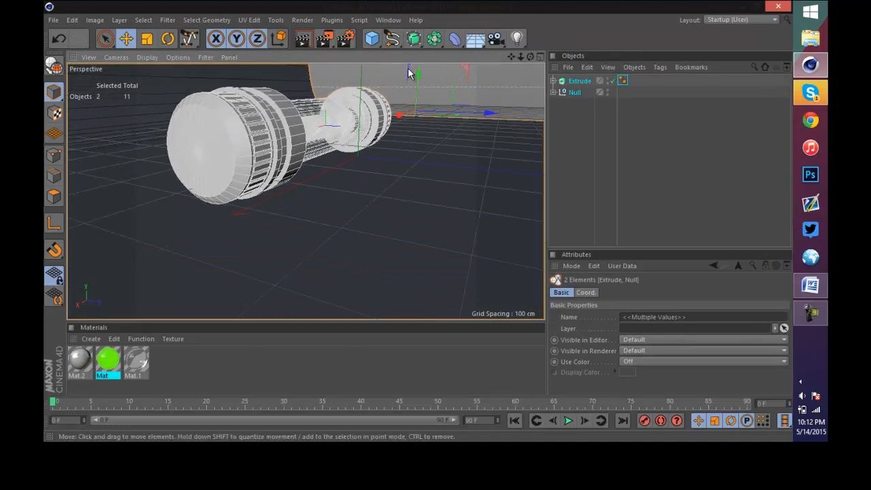
pyautogui.hotkey('ctrl', 'z')
# - Set the render output size to 1280 by 720 pixels
pyautogui.moveTo(524, 55)
pyautogui.mouseDown()
pyautogui.moveTo(413, 222)
pyautogui.moveTo(521, 56)
pyautogui.mouseUp()
pyautogui.scroll(5, 322, 187)
pyautogui.scroll(-8, 322, 192)
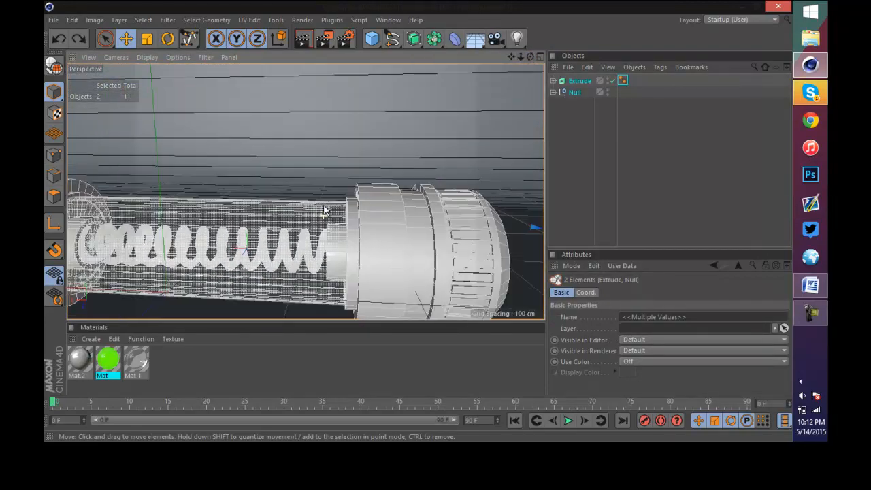
pyautogui.scroll(2, 253, 240)
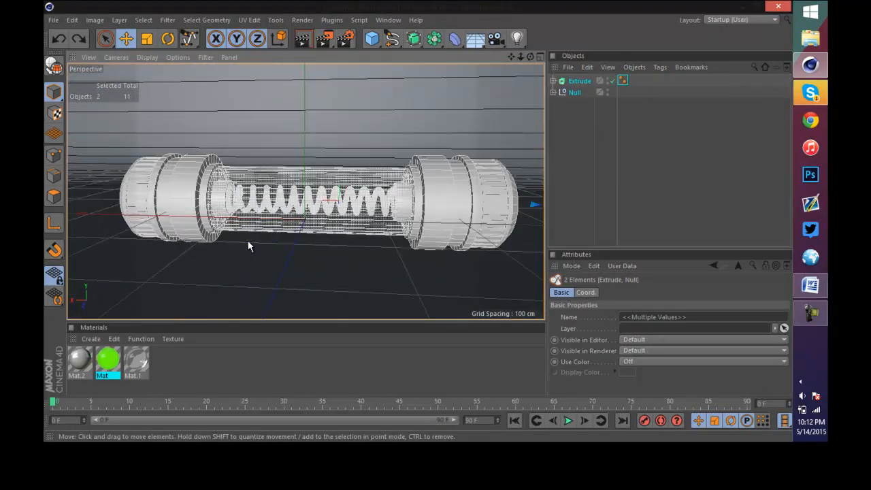
pyautogui.click(345, 39)
pyautogui.moveTo(252, 61); pyautogui.dragTo(163, 38)
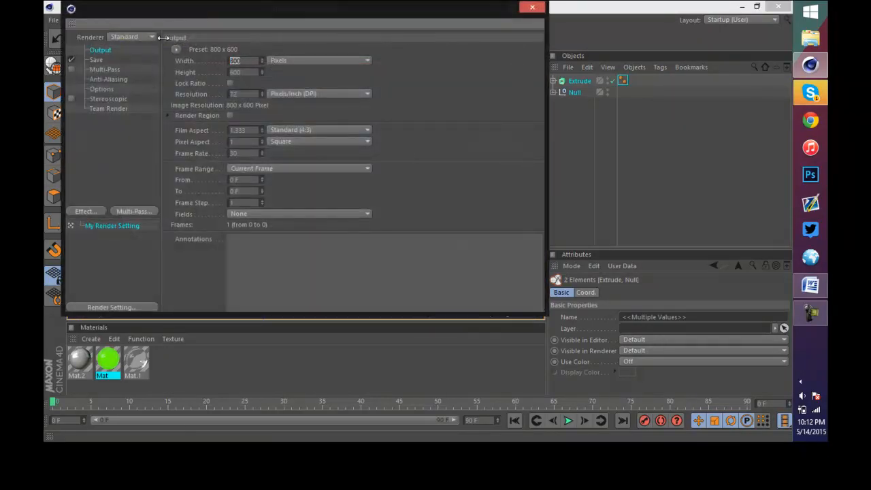
pyautogui.write('1280')
pyautogui.press('Tab')
pyautogui.write('720')
pyautogui.press('Tab')
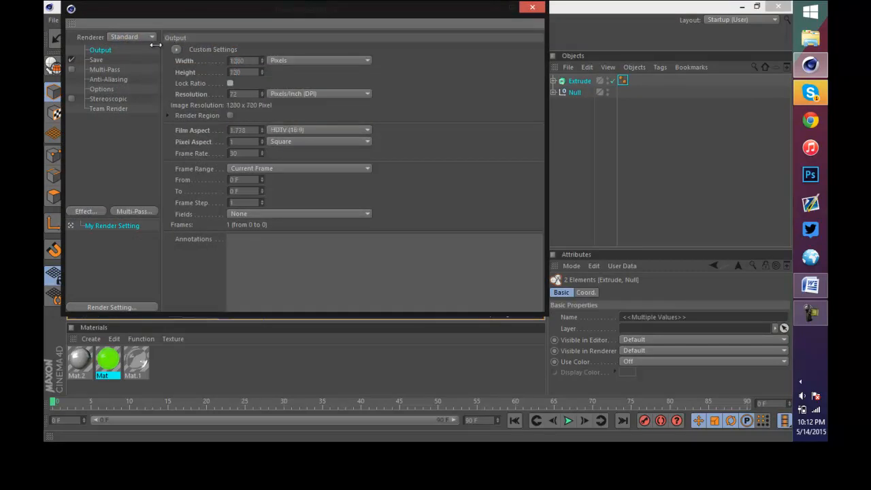
# - Set the render anti-aliasing to Best
pyautogui.click(108, 79)
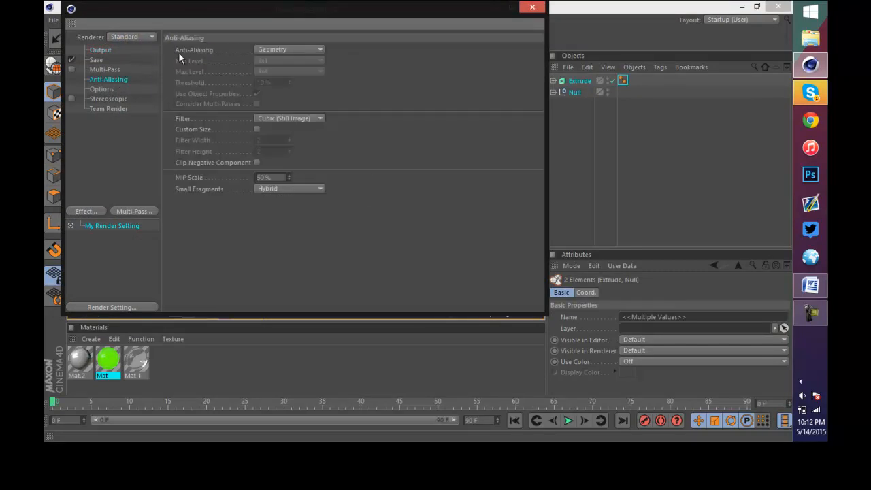
pyautogui.click(283, 49)
pyautogui.click(282, 62)
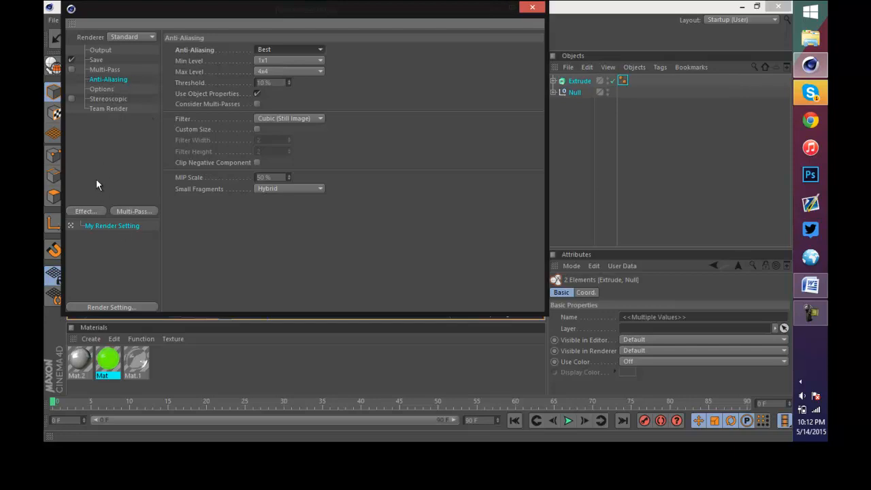
# - Add the Ambient Occlusion and Global Illumination effects to the render settings
pyautogui.click(89, 209)
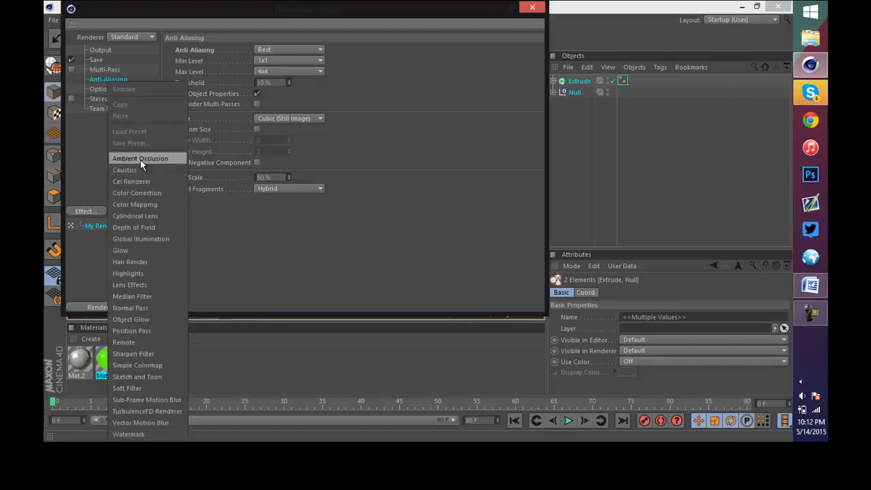
pyautogui.click(140, 161)
pyautogui.click(85, 212)
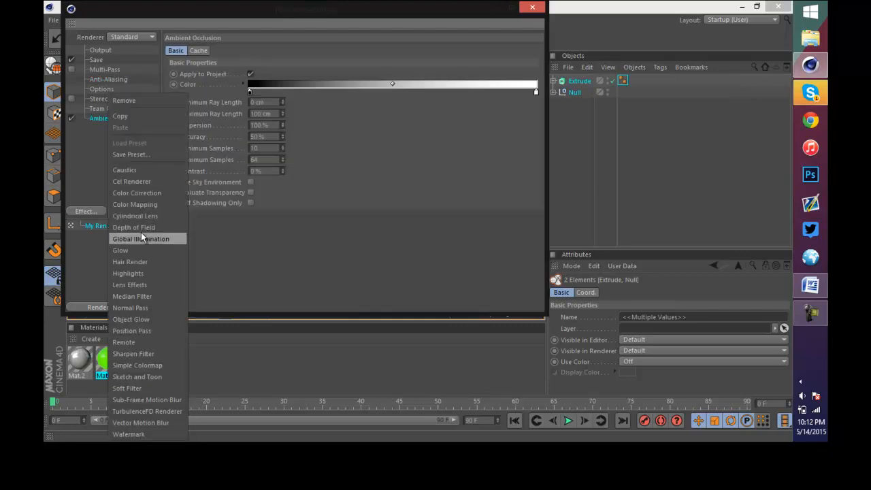
pyautogui.click(141, 232)
# - Set the Ambient Occlusion contrast to 100% and save the scene
pyautogui.click(126, 119)
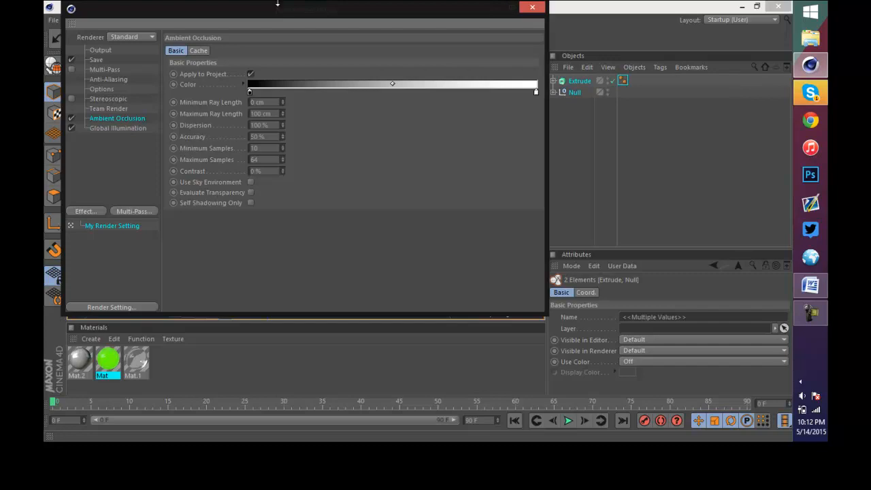
pyautogui.moveTo(277, 8); pyautogui.dragTo(586, 54)
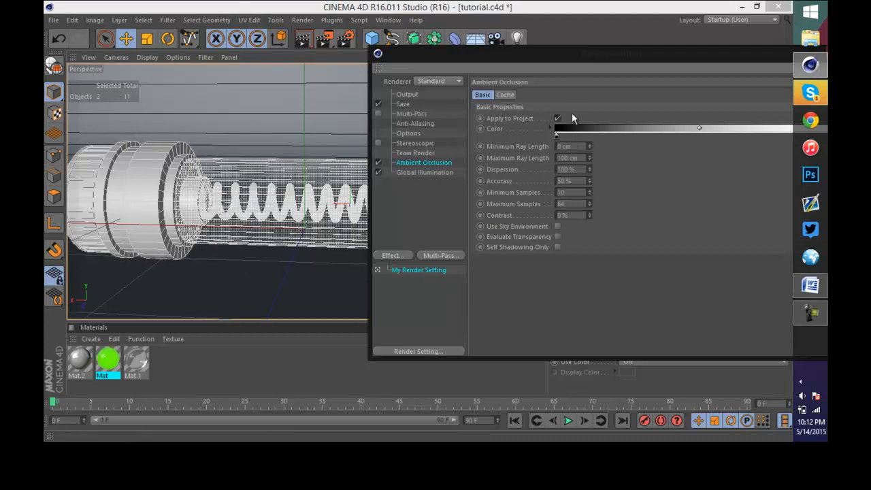
pyautogui.moveTo(577, 68); pyautogui.dragTo(364, 50)
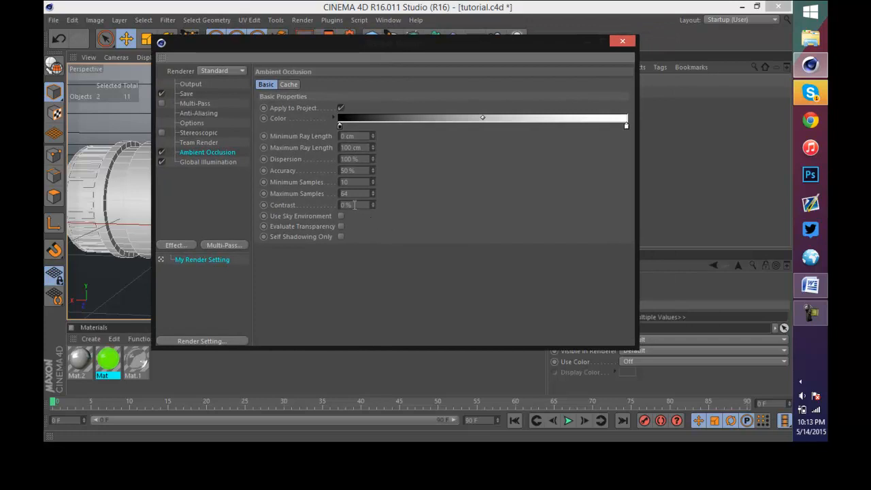
pyautogui.write('100')
pyautogui.press('Return')
pyautogui.hotkey('ctrl', 's')
# - Choose the Default preset for Global Illumination, expand its primary method, secondary method and sample details, and close the render settings
pyautogui.click(204, 162)
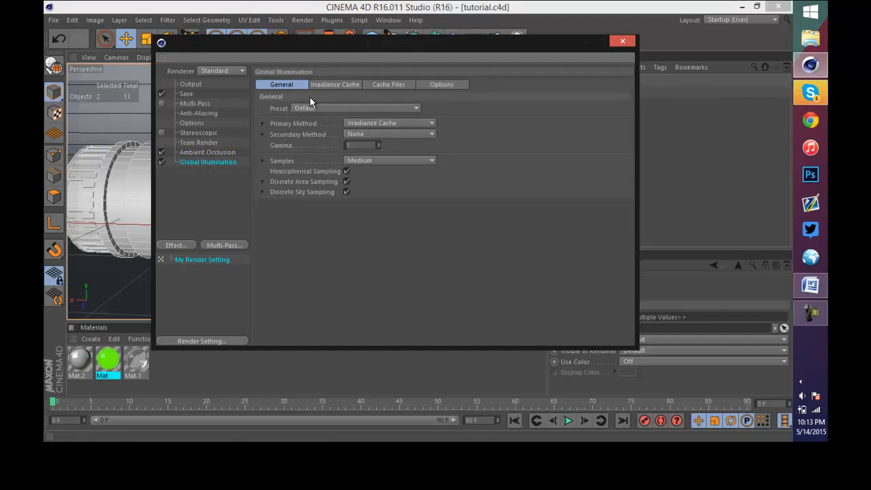
pyautogui.click(314, 107)
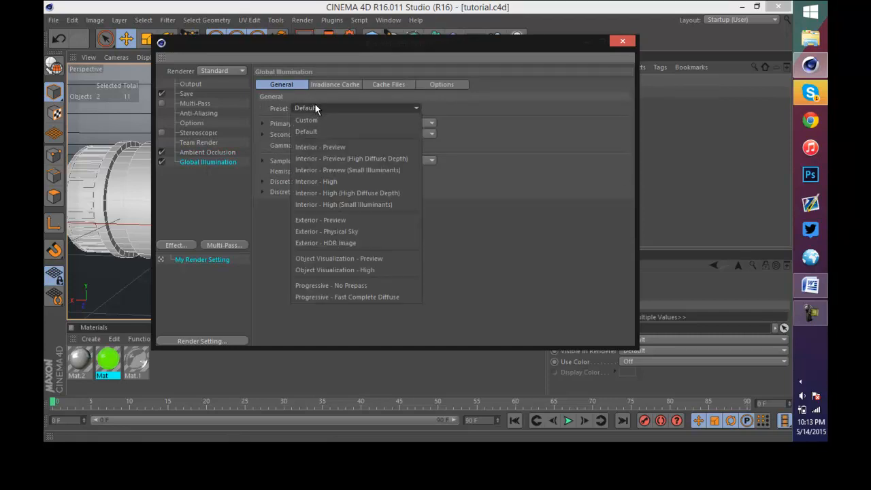
pyautogui.click(340, 133)
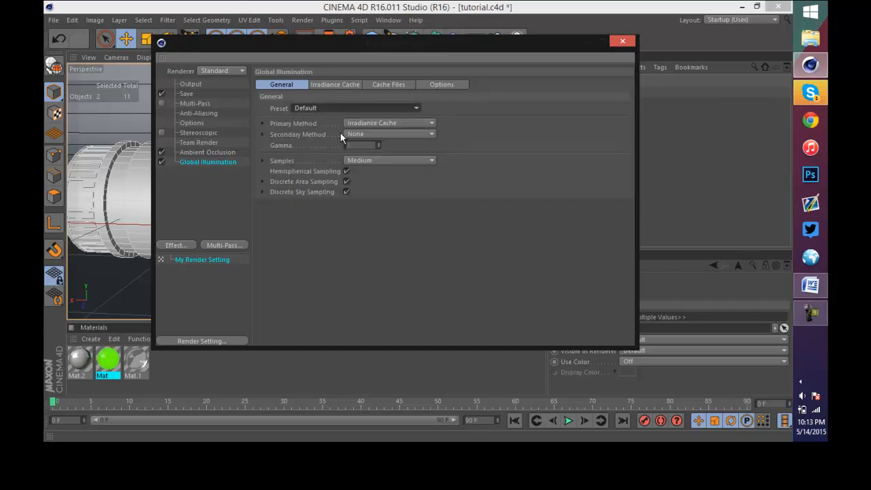
pyautogui.click(262, 124)
pyautogui.click(263, 152)
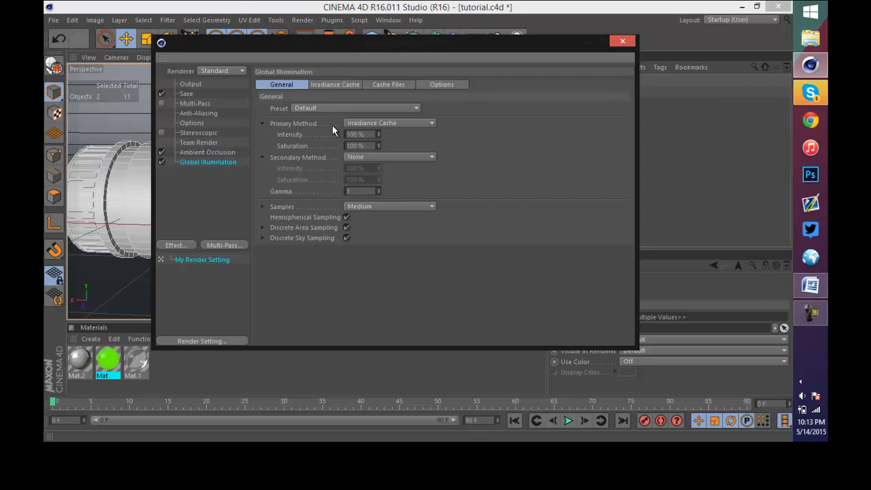
pyautogui.click(264, 204)
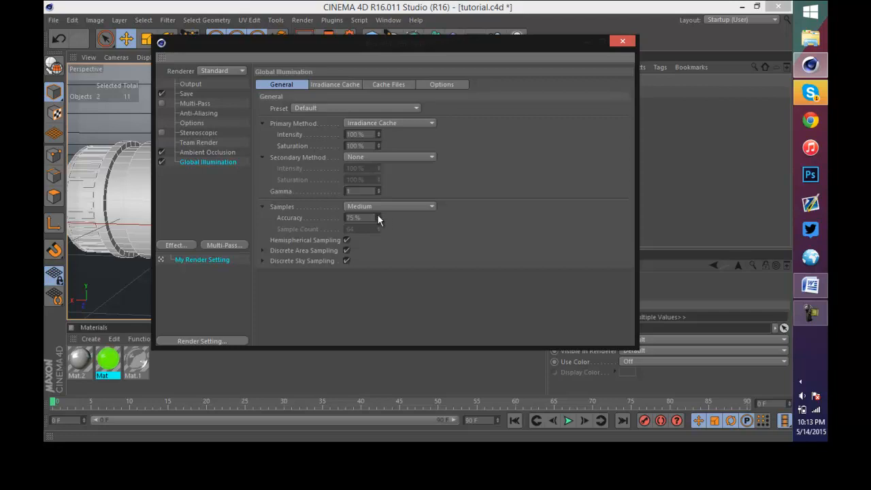
pyautogui.moveTo(378, 218); pyautogui.dragTo(378, 215)
pyautogui.hotkey('ctrl', 'z')
pyautogui.click(617, 42)
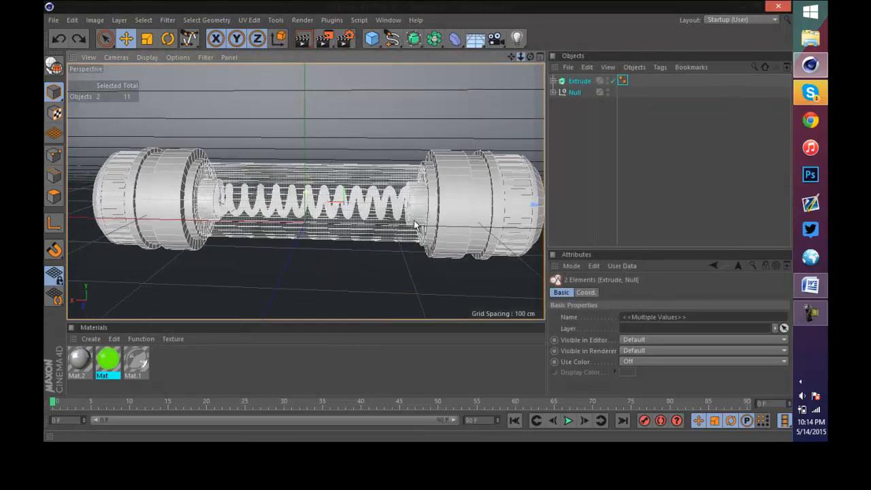
pyautogui.moveTo(414, 224); pyautogui.dragTo(521, 57)
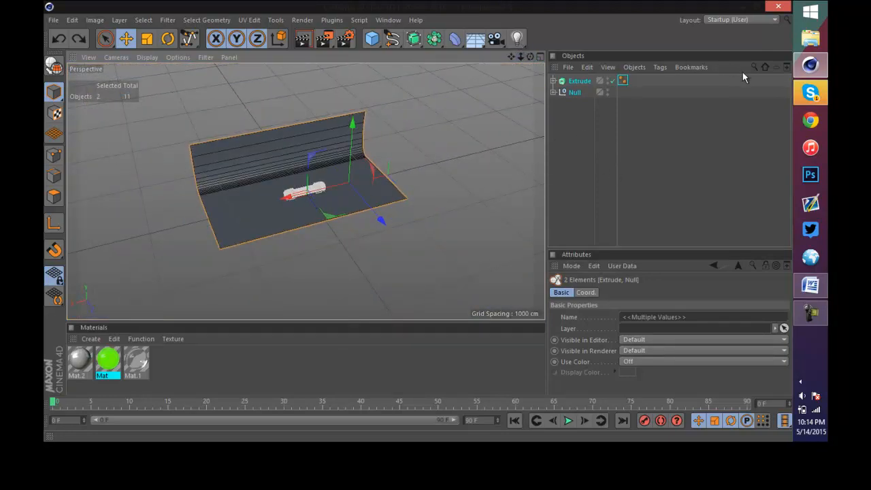
pyautogui.click(810, 92)
pyautogui.click(810, 92)
pyautogui.click(810, 91)
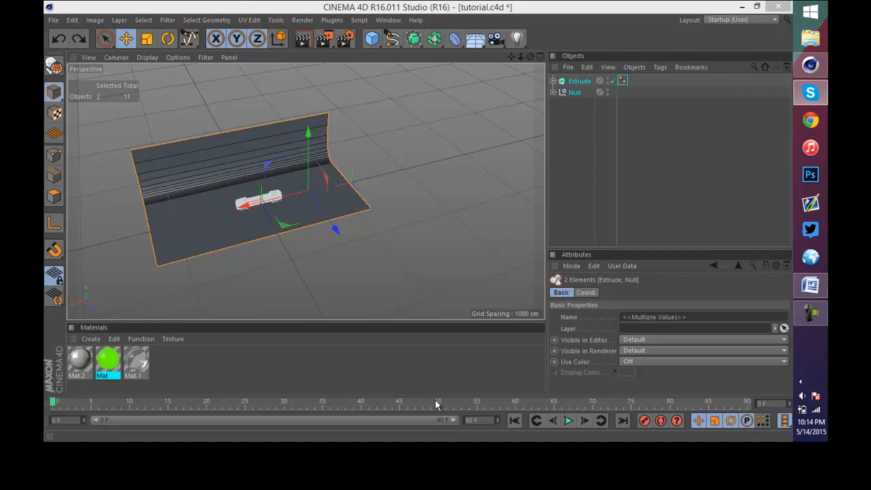
# - Add a plane at the tube and stretch it to about 510 cm wide and 1140 cm high
pyautogui.click(589, 198)
pyautogui.scroll(5, 272, 197)
pyautogui.scroll(5, 165, 170)
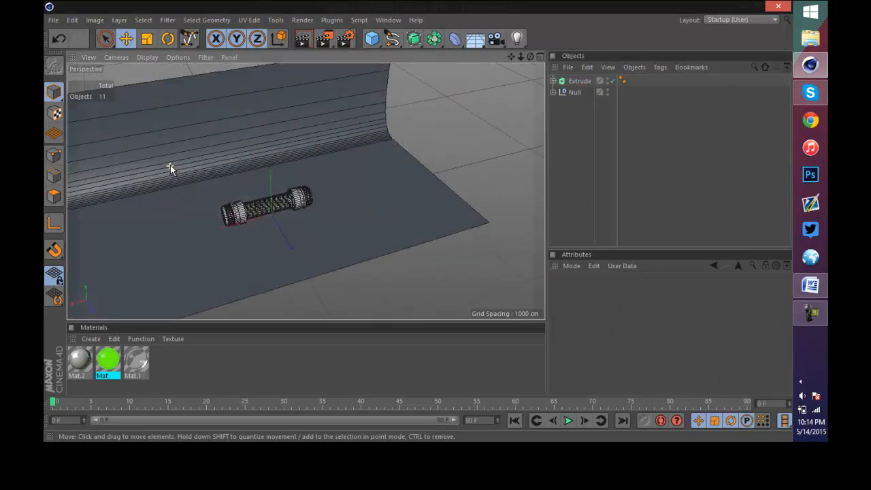
pyautogui.scroll(-9, 240, 170)
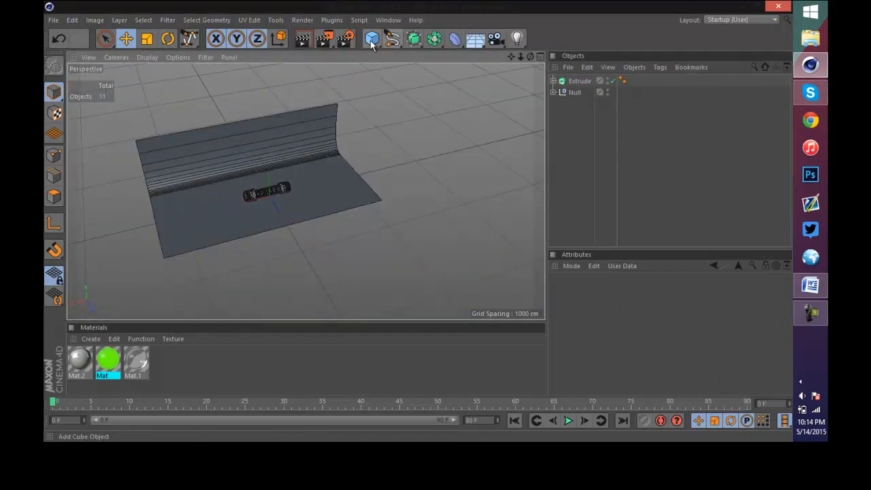
pyautogui.moveTo(373, 39); pyautogui.dragTo(496, 72)
pyautogui.scroll(2, 266, 195)
pyautogui.scroll(3, 265, 195)
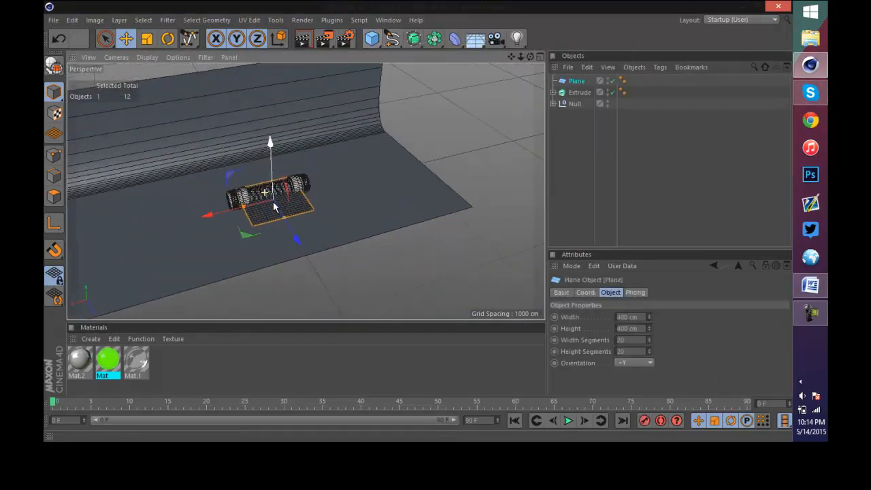
pyautogui.moveTo(288, 217); pyautogui.dragTo(298, 254)
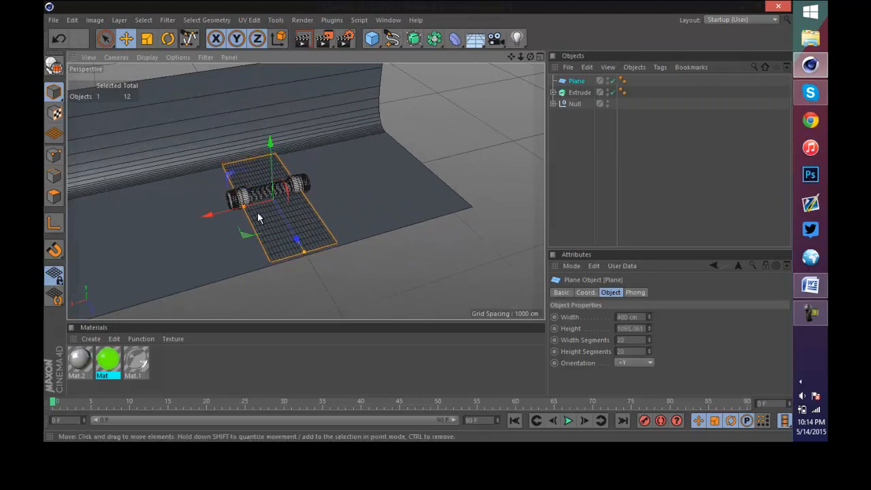
pyautogui.moveTo(243, 206); pyautogui.dragTo(235, 209)
pyautogui.moveTo(303, 254); pyautogui.dragTo(307, 258)
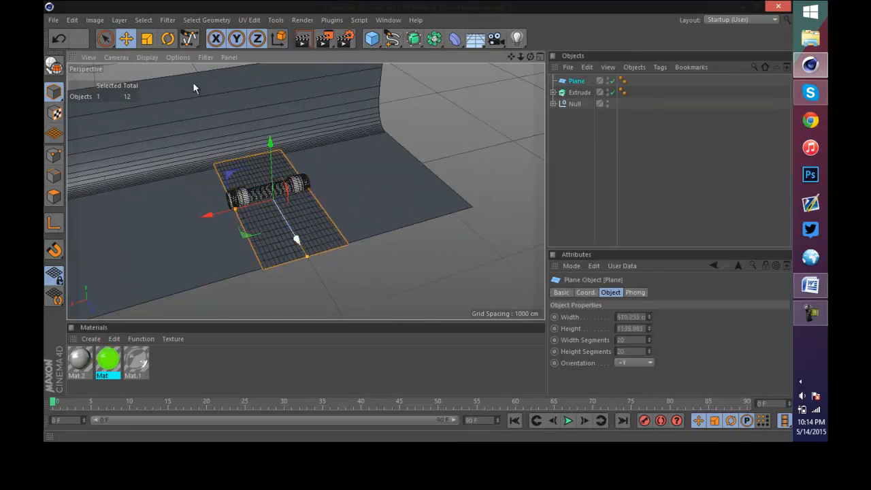
# - Stand the plane upright, move it beside one end of the backdrop, raise it and turn it towards the tube
pyautogui.click(168, 38)
pyautogui.moveTo(285, 201); pyautogui.dragTo(295, 283)
pyautogui.click(126, 38)
pyautogui.moveTo(247, 204); pyautogui.dragTo(470, 221)
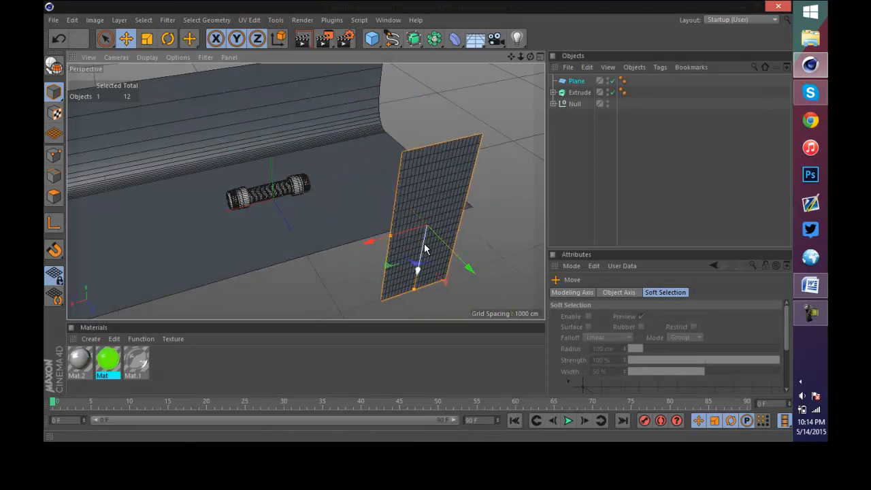
pyautogui.moveTo(423, 244); pyautogui.dragTo(441, 184)
pyautogui.click(168, 39)
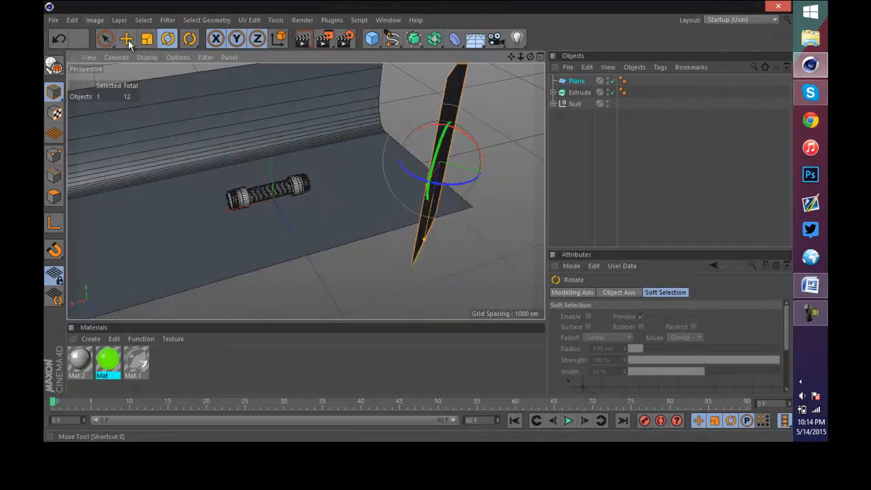
# - Duplicate the upright plane to the opposite side of the backdrop, angle it towards the tube and shift it forward
pyautogui.click(127, 39)
pyautogui.scroll(-5, 291, 138)
pyautogui.keyDown('ctrl'); pyautogui.moveTo(362, 169); pyautogui.dragTo(218, 182); pyautogui.keyUp('ctrl')
pyautogui.press('r')
pyautogui.moveTo(223, 185); pyautogui.dragTo(301, 179)
pyautogui.press('e')
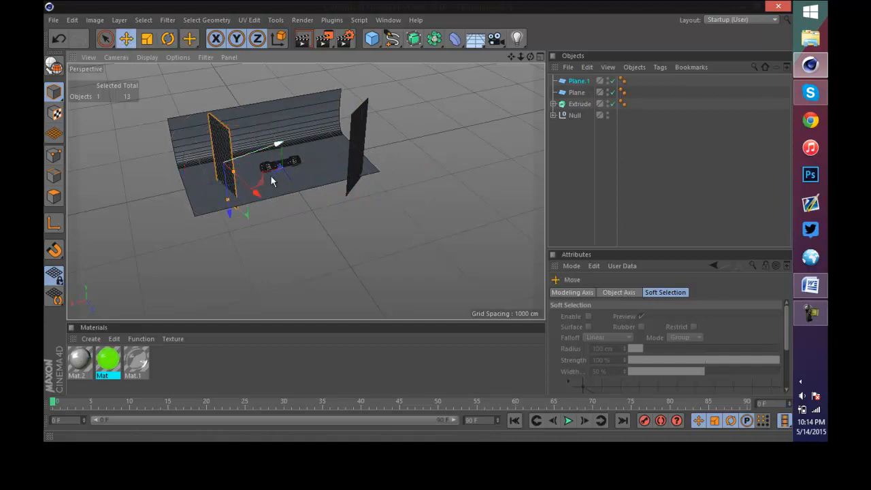
pyautogui.moveTo(276, 201); pyautogui.dragTo(251, 203)
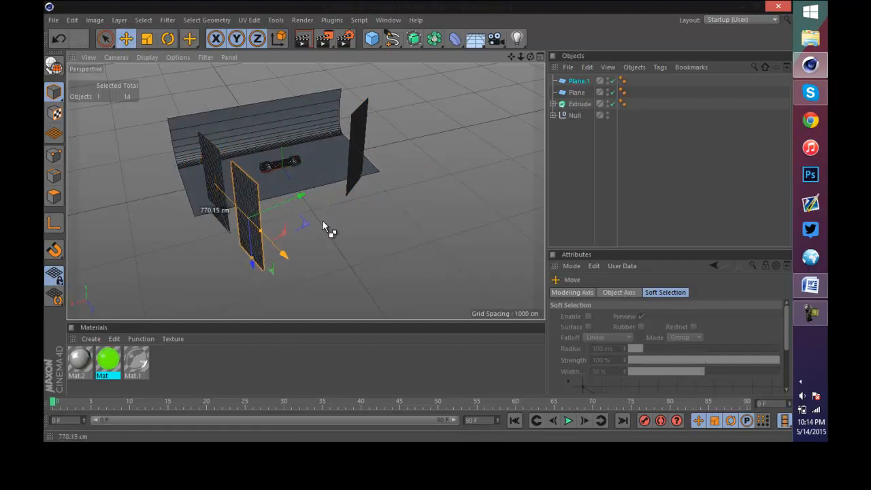
# - Duplicate the second side plane to the front of the backdrop and rotate the copy to face the tube
pyautogui.keyDown('ctrl'); pyautogui.moveTo(272, 240); pyautogui.dragTo(323, 171); pyautogui.keyUp('ctrl')
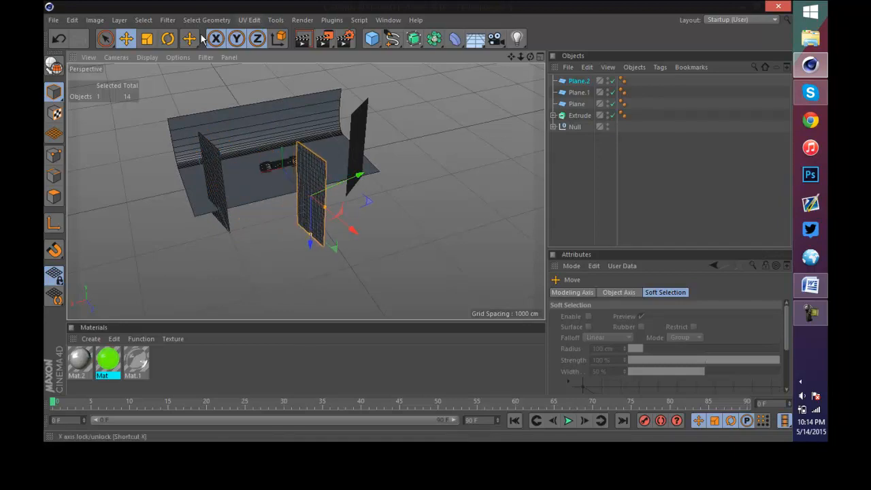
pyautogui.click(168, 38)
pyautogui.moveTo(366, 217); pyautogui.dragTo(351, 206)
pyautogui.press('e')
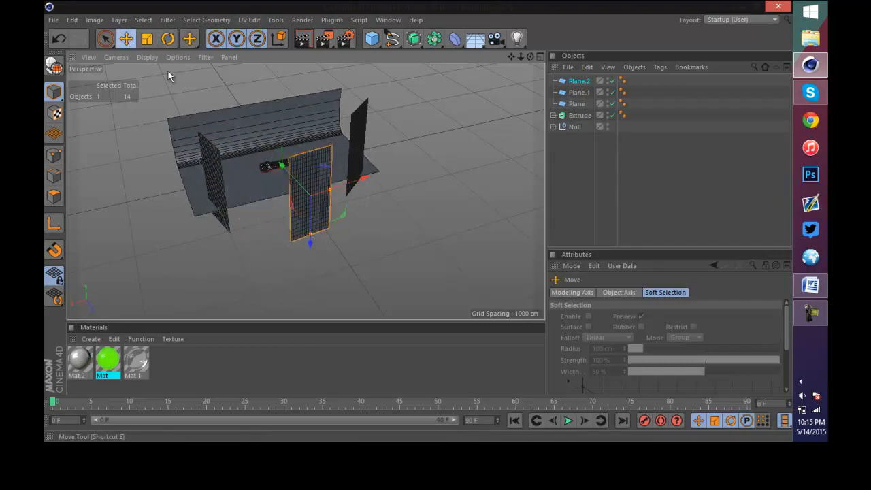
# - Shorten the front plane to a roughly square panel and position it directly in front of the tube
pyautogui.scroll(5, 269, 173)
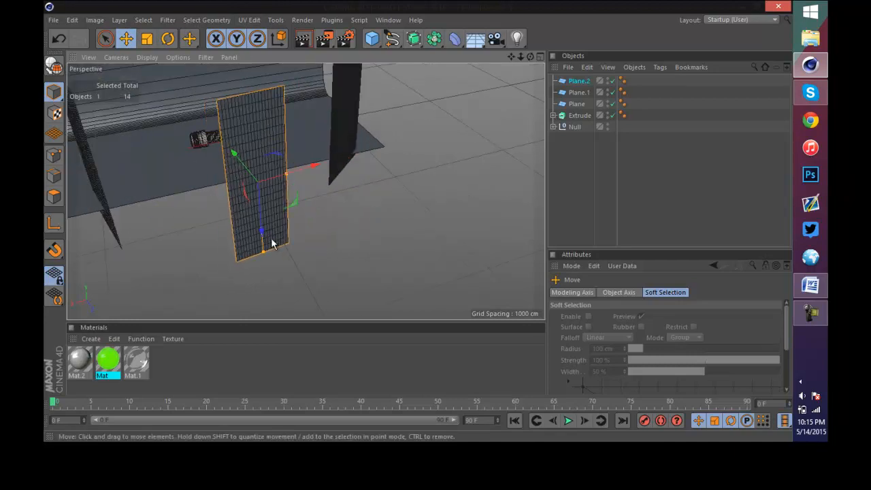
pyautogui.moveTo(263, 250); pyautogui.dragTo(223, 197)
pyautogui.click(168, 39)
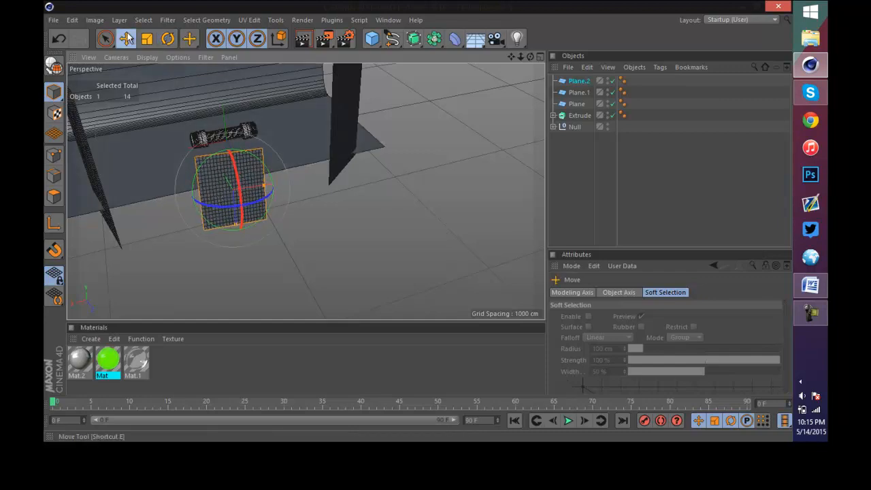
pyautogui.click(126, 39)
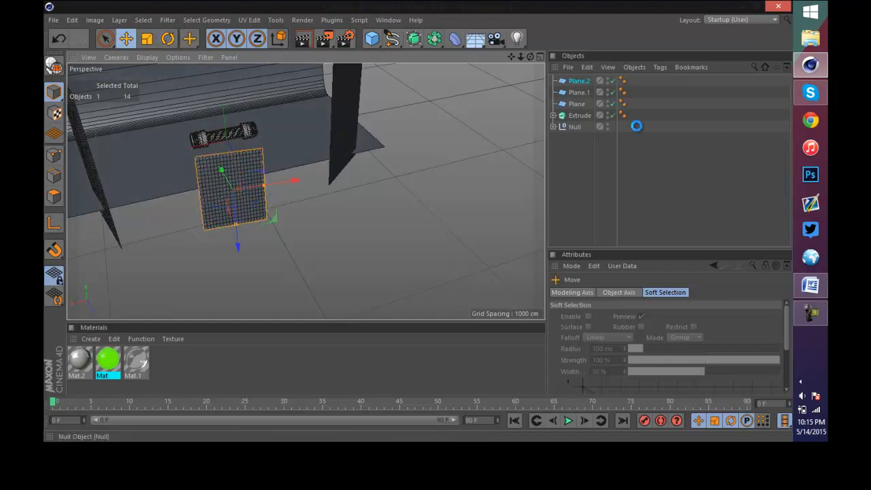
# - Create a new material with colour and reflectance disabled and white luminance enabled at 200% brightness
pyautogui.click(635, 175)
pyautogui.moveTo(522, 59); pyautogui.dragTo(180, 111)
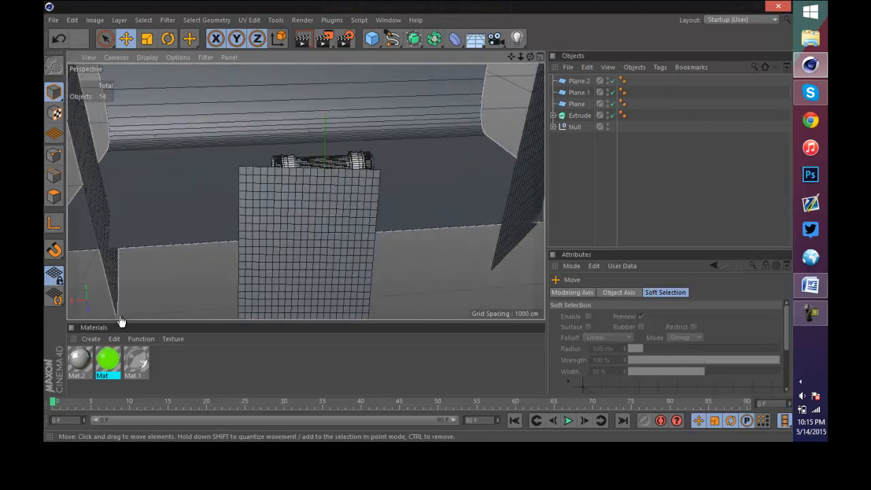
pyautogui.doubleClick(174, 365)
pyautogui.doubleClick(79, 358)
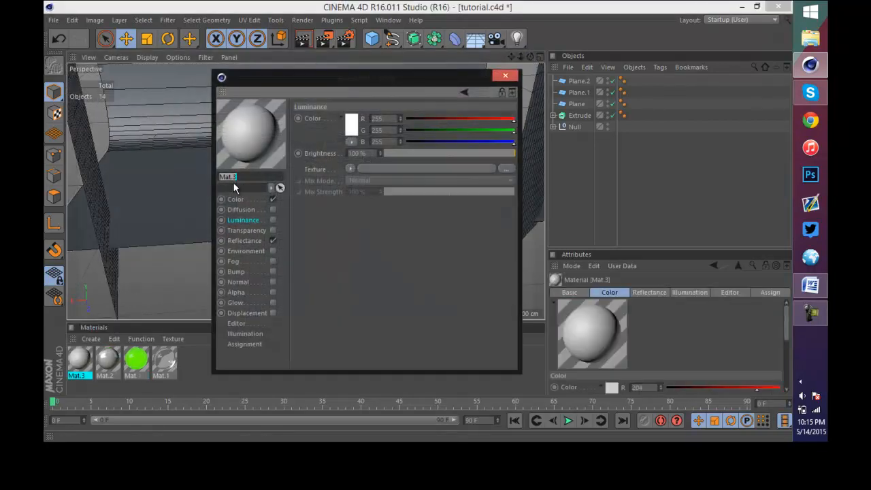
pyautogui.click(272, 199)
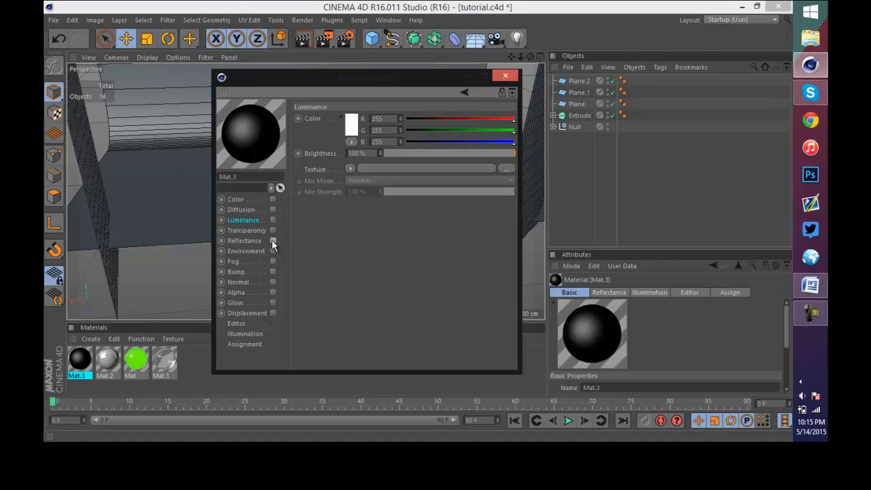
pyautogui.click(272, 240)
pyautogui.click(272, 219)
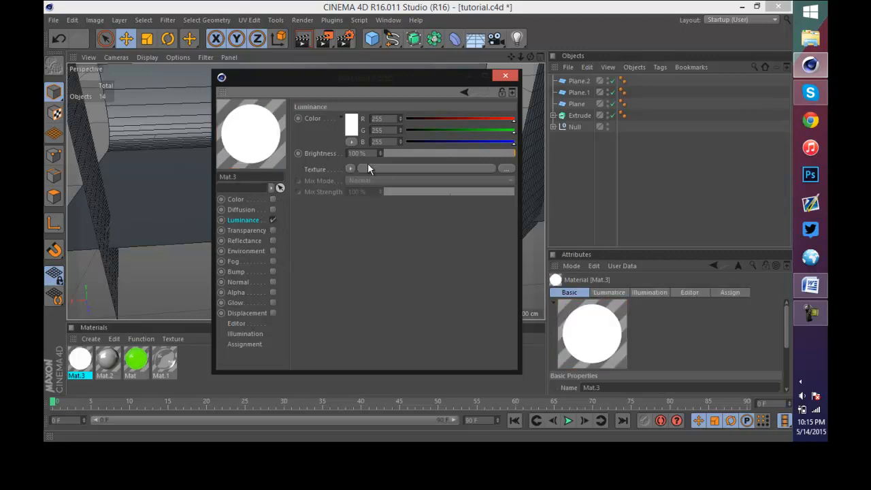
pyautogui.write('200')
pyautogui.press('Return')
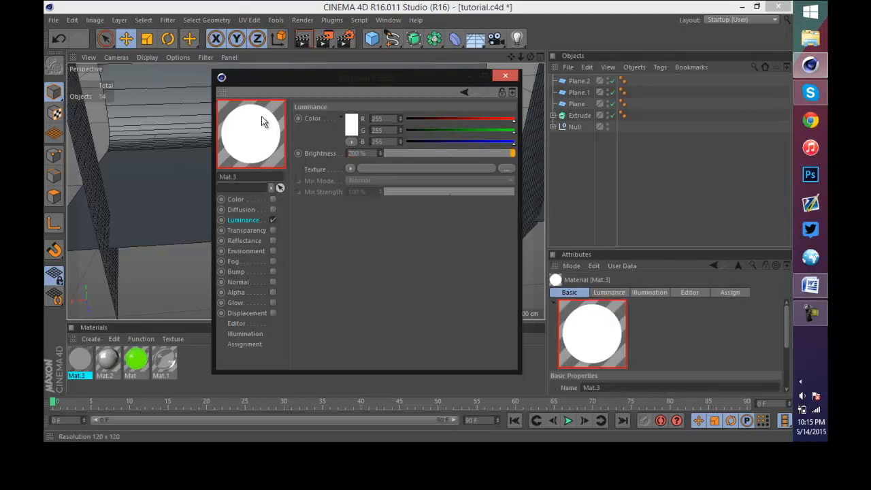
pyautogui.click(505, 76)
# - Apply the white luminous material to both side planes and save the scene
pyautogui.moveTo(79, 359); pyautogui.dragTo(98, 187)
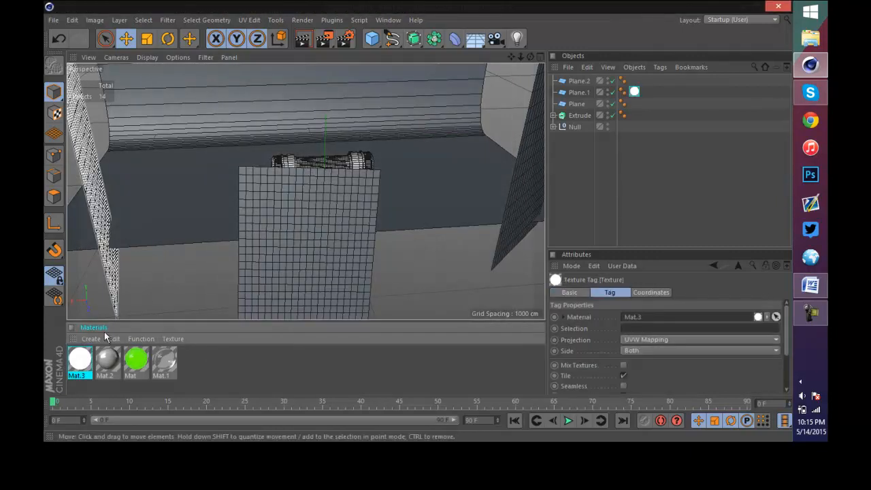
pyautogui.moveTo(534, 207); pyautogui.dragTo(535, 208)
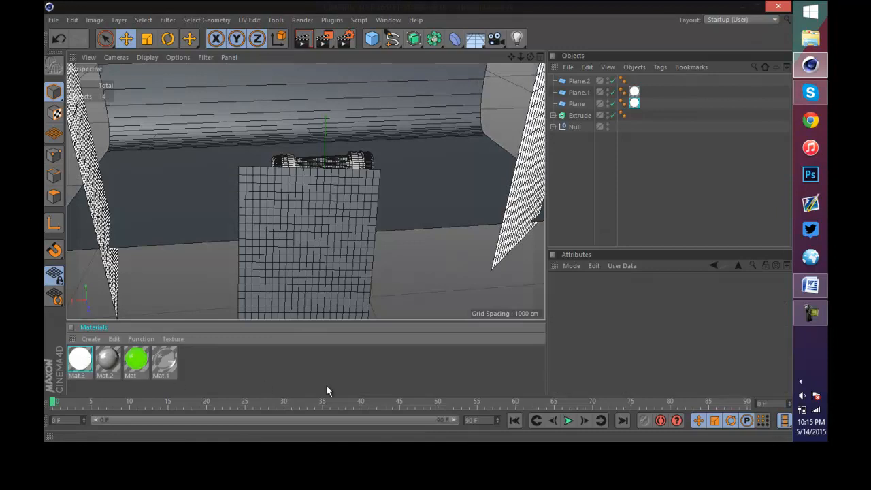
pyautogui.click(668, 150)
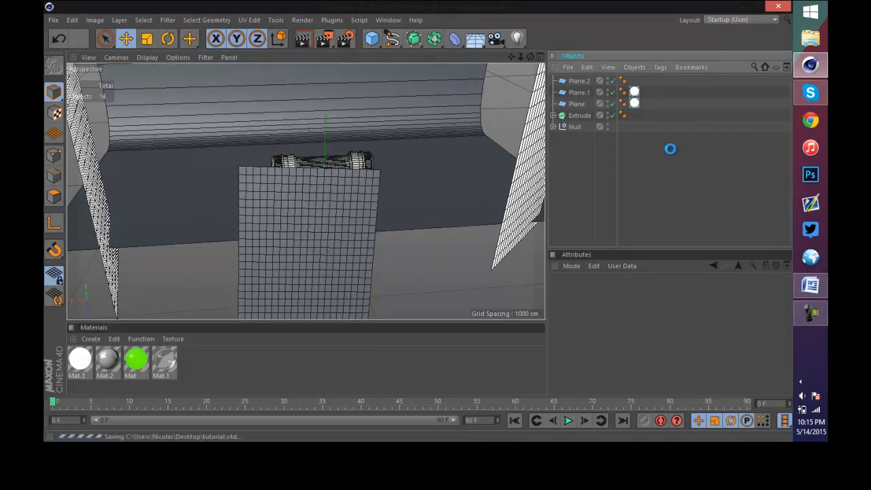
# - Duplicate the white luminous material and tint the copy's luminance pale peach, RGB 236, 209, 191
pyautogui.click(81, 365)
pyautogui.hotkey('ctrl', 'c')
pyautogui.hotkey('ctrl', 'v')
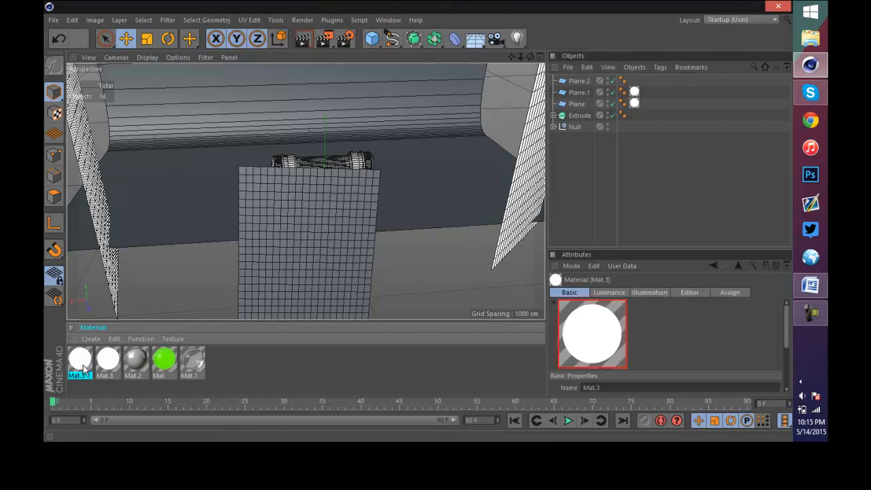
pyautogui.doubleClick(81, 364)
pyautogui.click(350, 126)
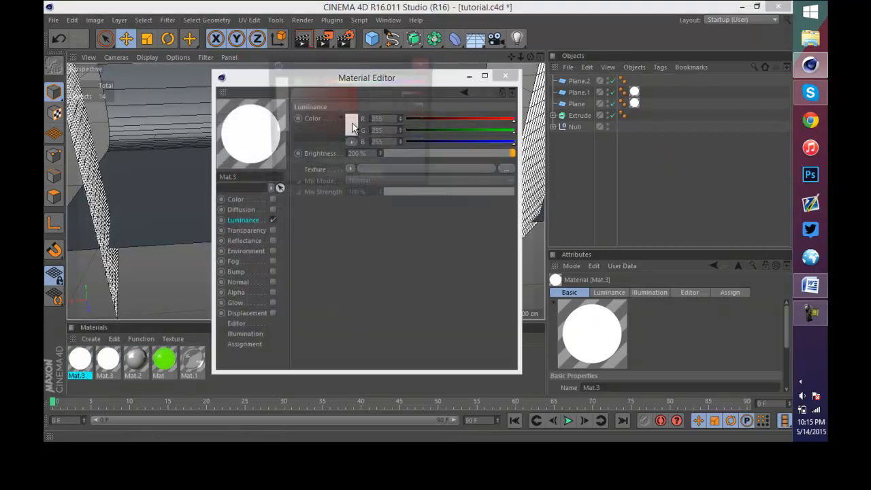
pyautogui.moveTo(337, 81); pyautogui.dragTo(332, 81)
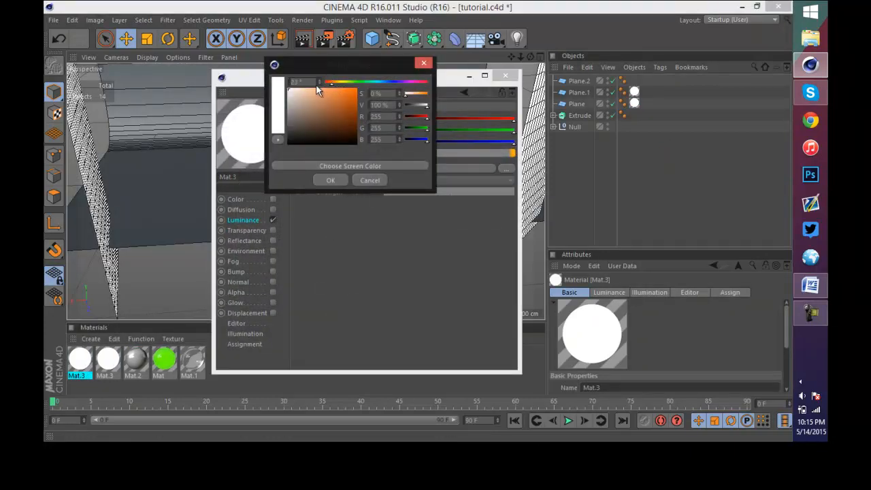
pyautogui.click(301, 93)
pyautogui.click(327, 181)
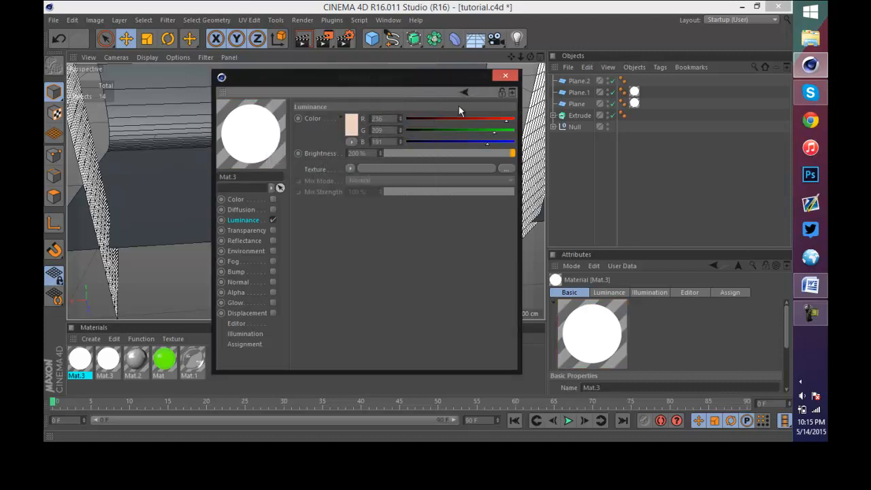
# - Deepen the copied material's luminance colour to a more saturated light orange and apply it to the front plane
pyautogui.click(353, 131)
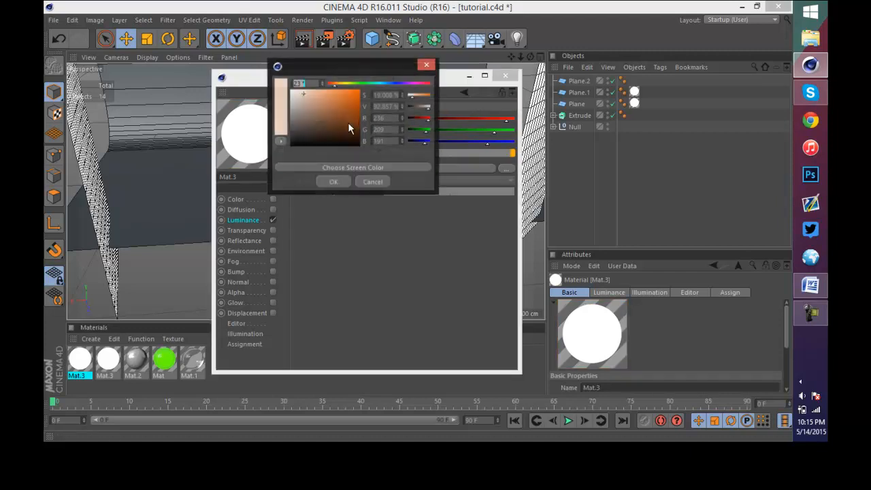
pyautogui.click(312, 93)
pyautogui.click(331, 183)
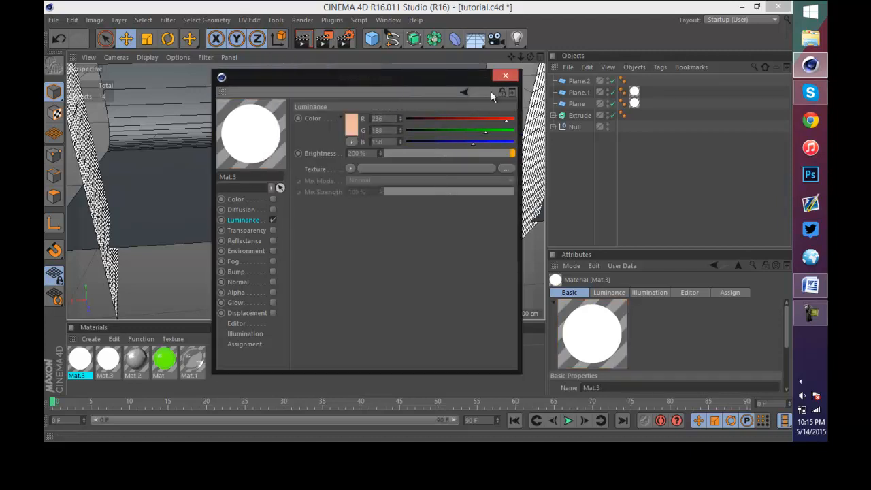
pyautogui.click(505, 76)
pyautogui.moveTo(77, 365); pyautogui.dragTo(293, 233)
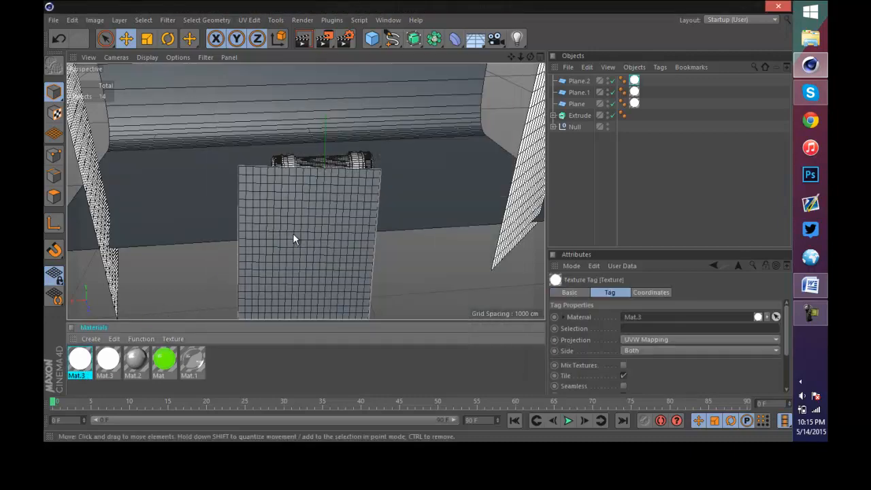
# - Create a new default grey material and apply it to the extruded studio backdrop
pyautogui.scroll(6, 339, 92)
pyautogui.scroll(-10, 433, 139)
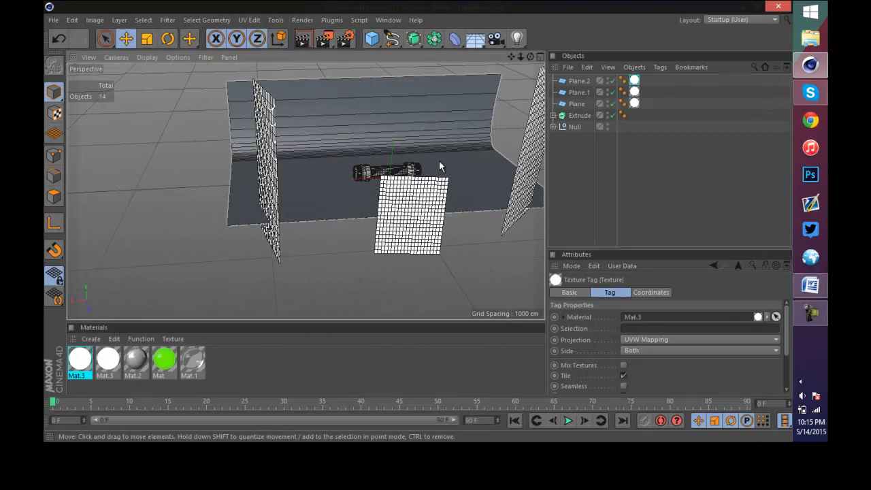
pyautogui.scroll(5, 434, 167)
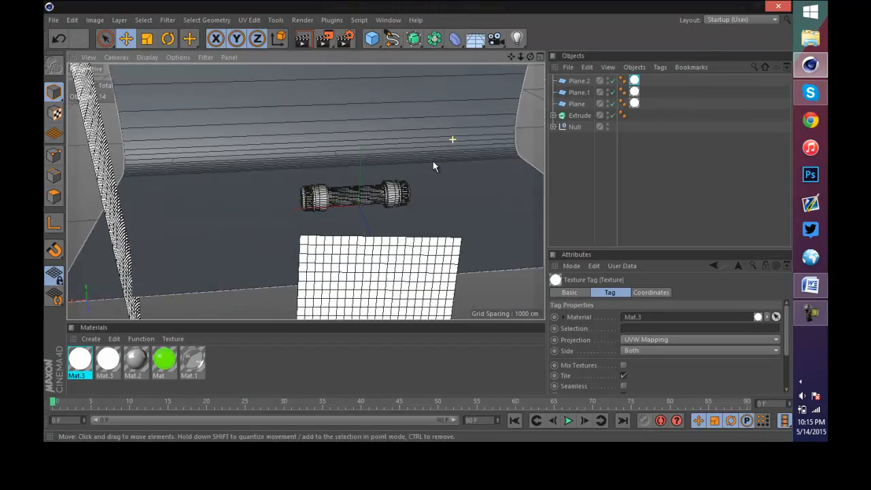
pyautogui.scroll(3, 430, 169)
pyautogui.scroll(-3, 422, 114)
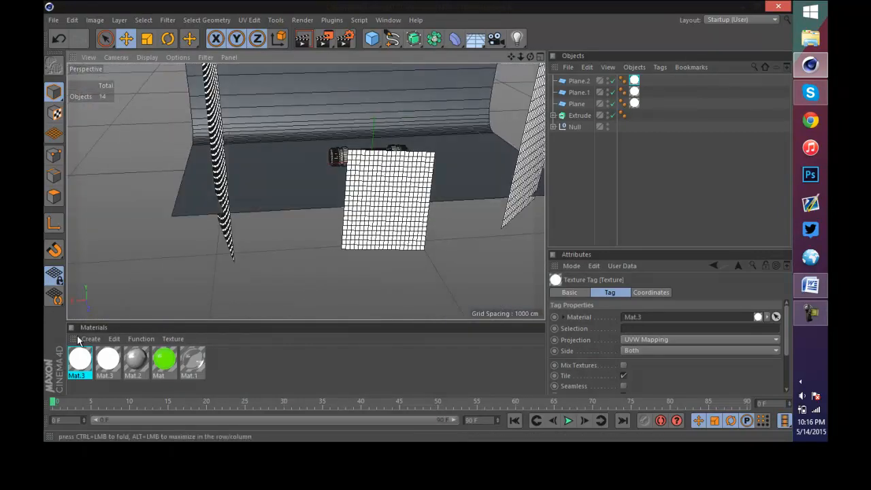
pyautogui.doubleClick(270, 376)
pyautogui.moveTo(85, 363); pyautogui.dragTo(341, 175)
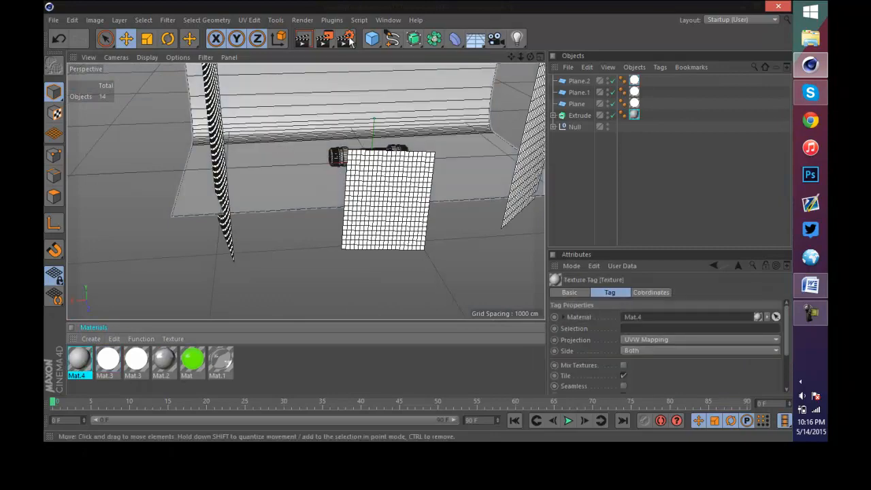
# - Frame the capped tube up close and preview one cap and the adjoining glass with Render Region
pyautogui.scroll(5, 404, 125)
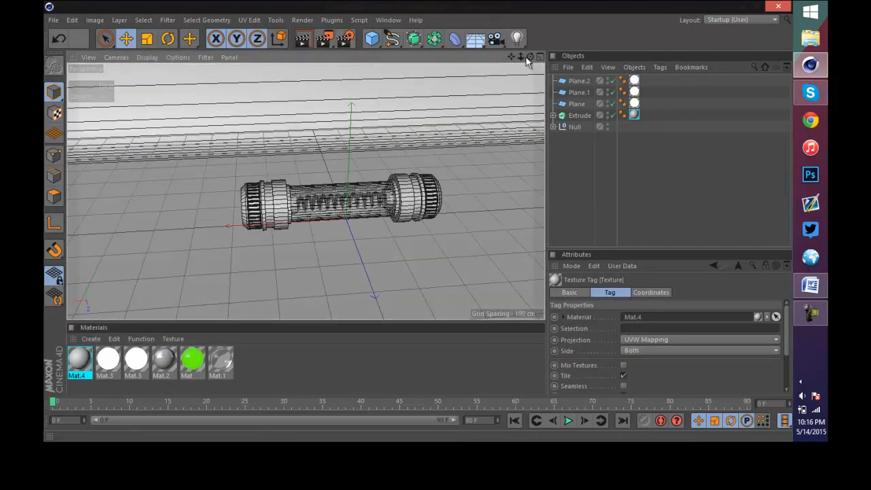
pyautogui.moveTo(529, 57); pyautogui.dragTo(499, 130)
pyautogui.scroll(4, 397, 259)
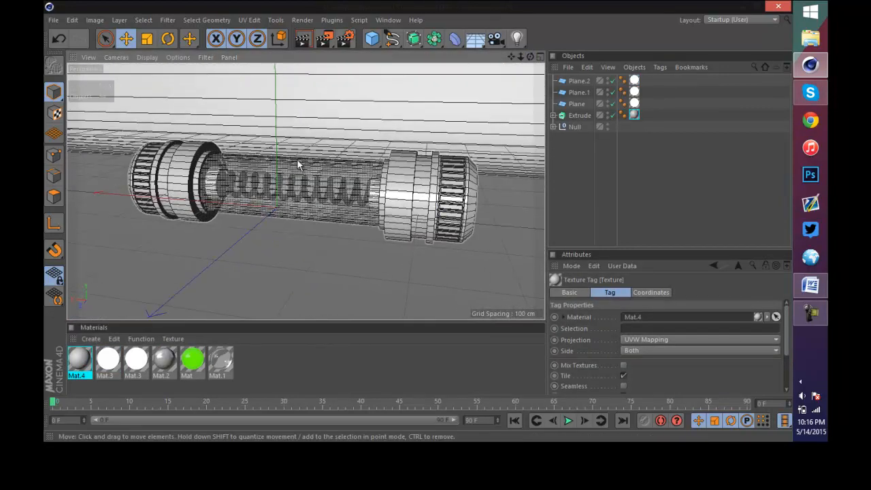
pyautogui.scroll(1, 295, 168)
pyautogui.click(344, 38)
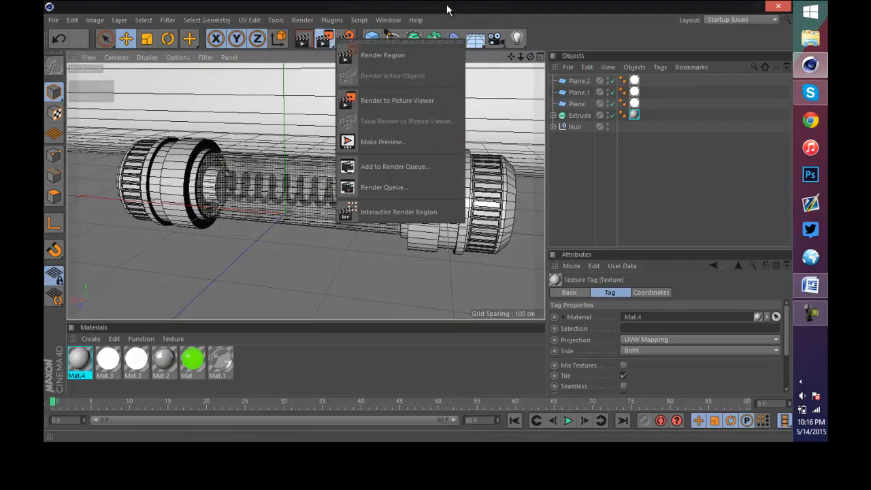
pyautogui.click(344, 37)
pyautogui.click(384, 54)
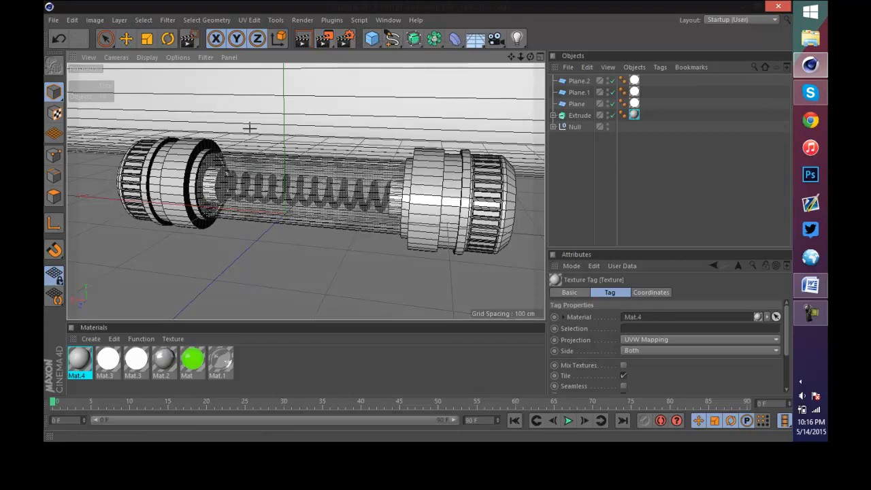
pyautogui.moveTo(151, 101); pyautogui.dragTo(343, 278)
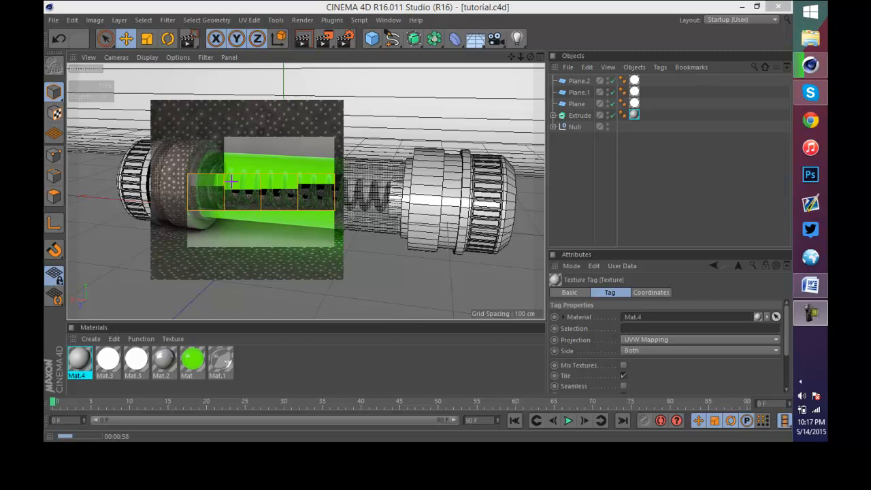
pyautogui.click(690, 198)
# - Disable luminance on the green material, set its fog distance to 15 cm and save the scene
pyautogui.click(192, 366)
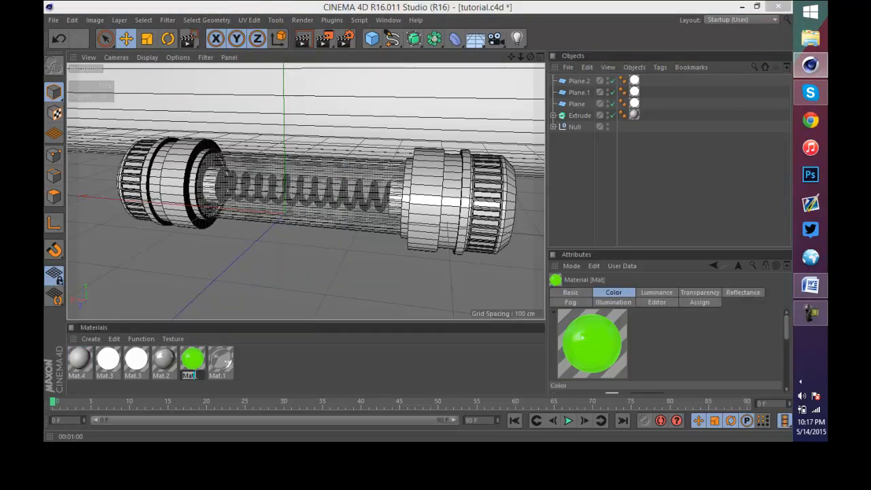
pyautogui.doubleClick(198, 364)
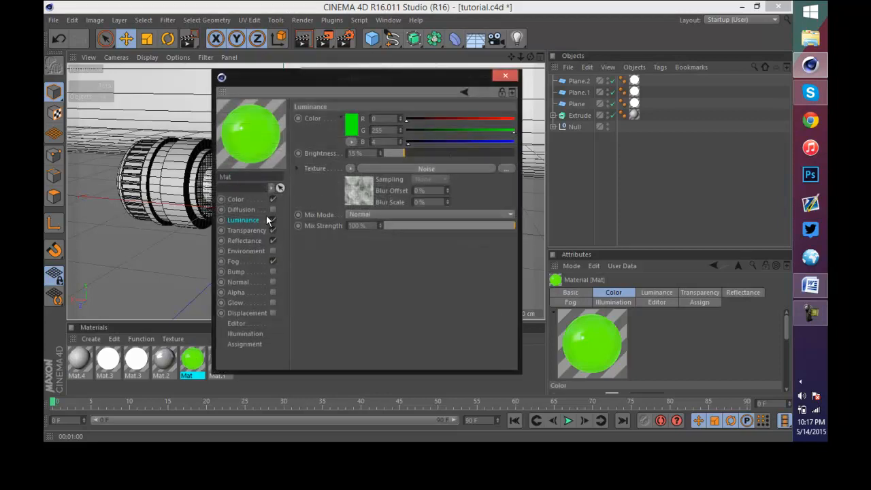
pyautogui.click(272, 220)
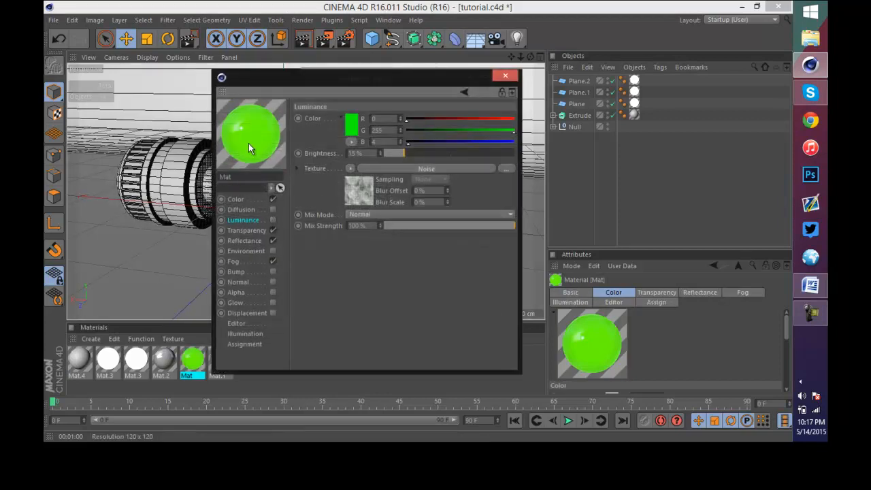
pyautogui.click(256, 261)
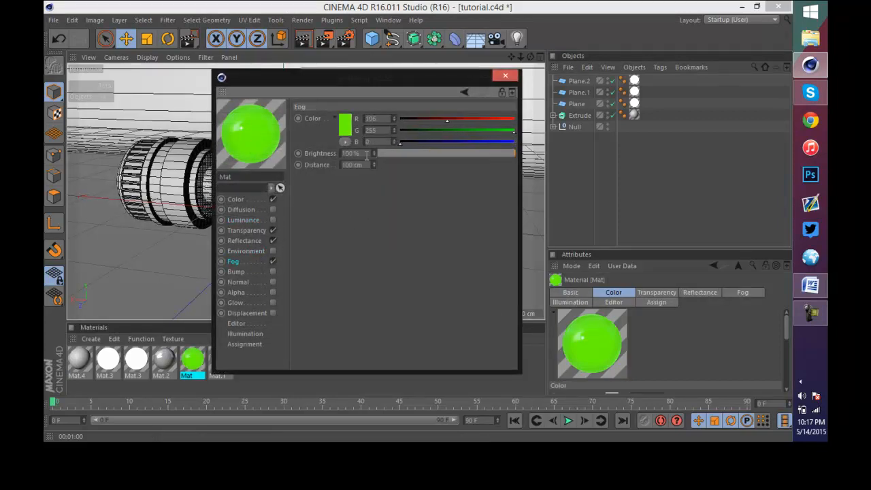
pyautogui.write('15')
pyautogui.press('Tab')
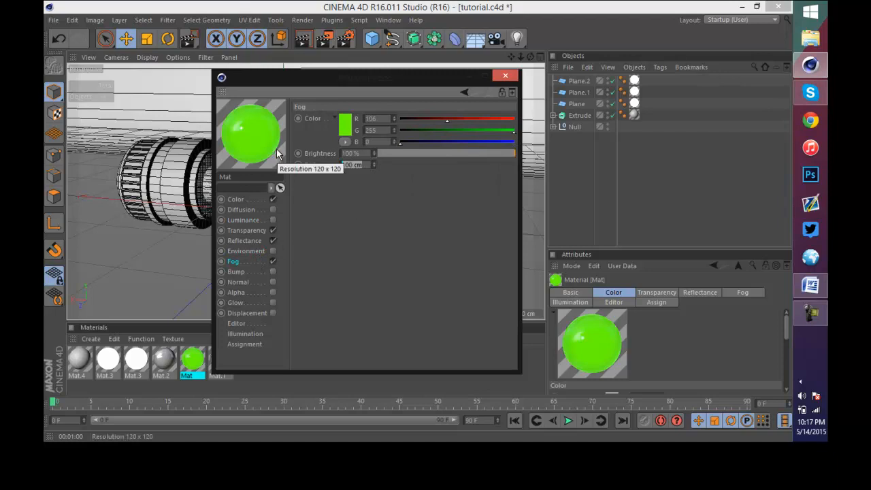
pyautogui.hotkey('ctrl', 's')
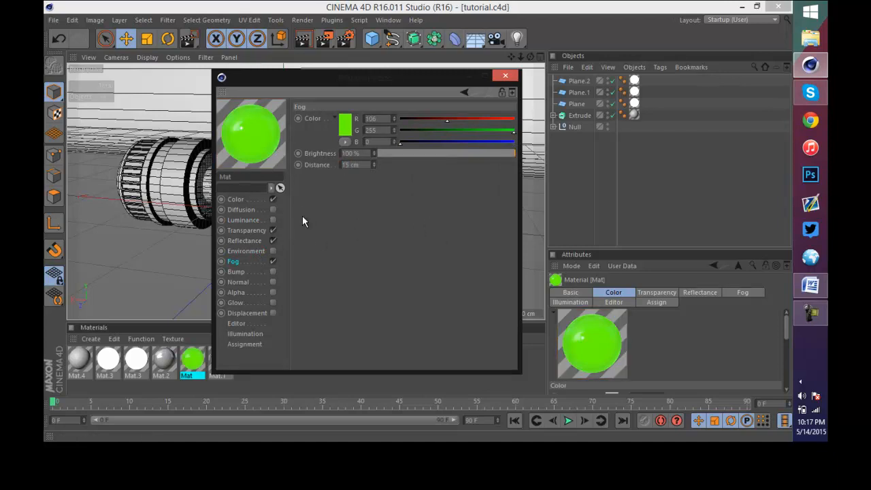
# - Set the green material's transparency absorption distance to 25 cm and review its colour and reflectance settings
pyautogui.click(246, 241)
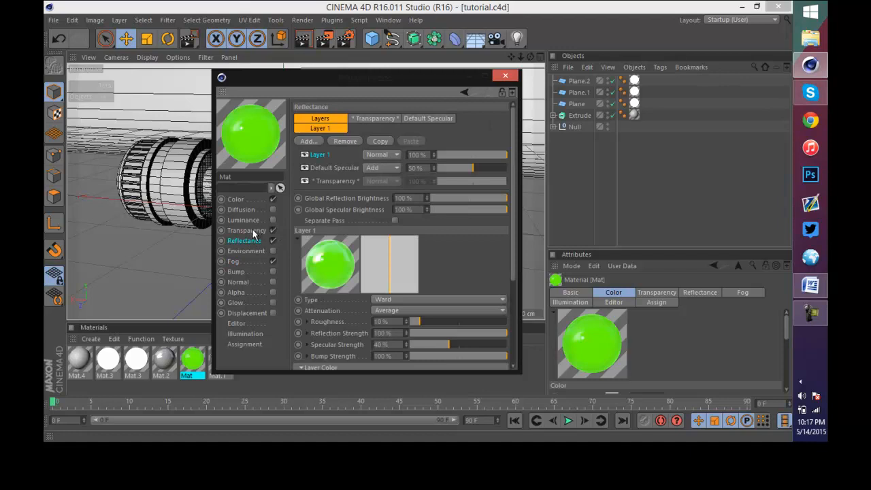
pyautogui.click(253, 232)
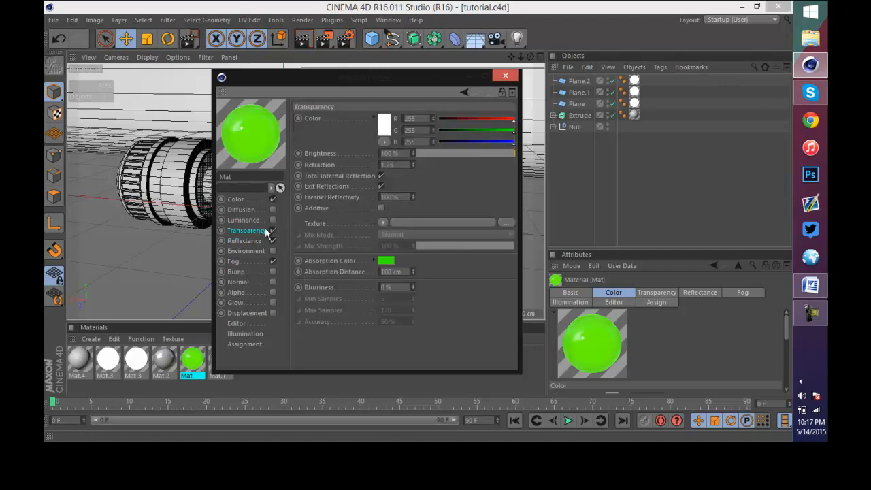
pyautogui.click(410, 270)
pyautogui.write('25')
pyautogui.press('Tab')
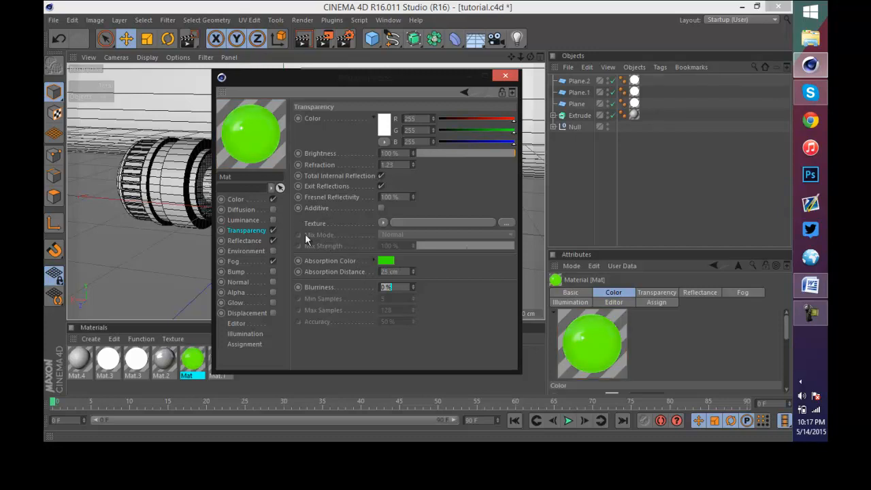
pyautogui.click(237, 198)
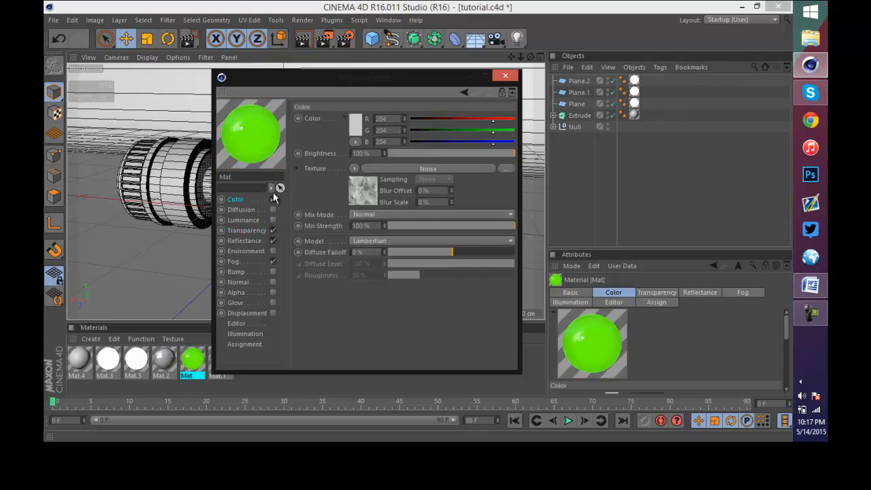
pyautogui.click(243, 241)
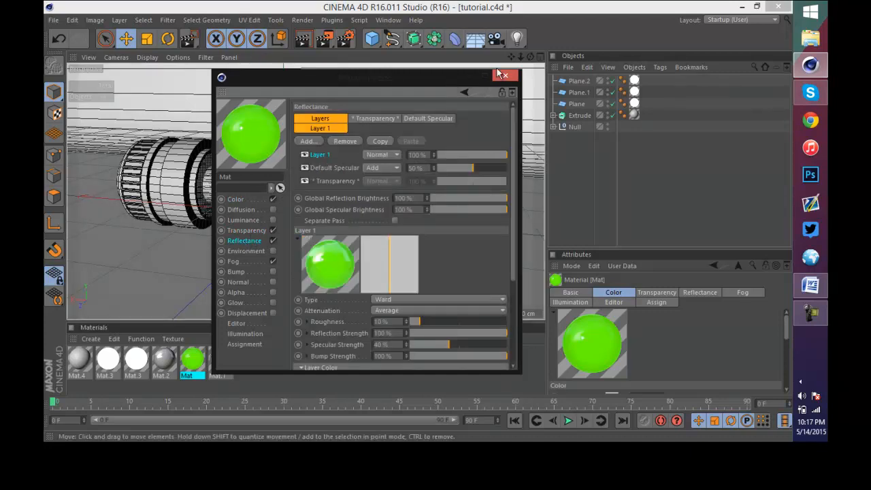
# - Set the green material's transparency absorption colour to white and save the scene
pyautogui.click(263, 232)
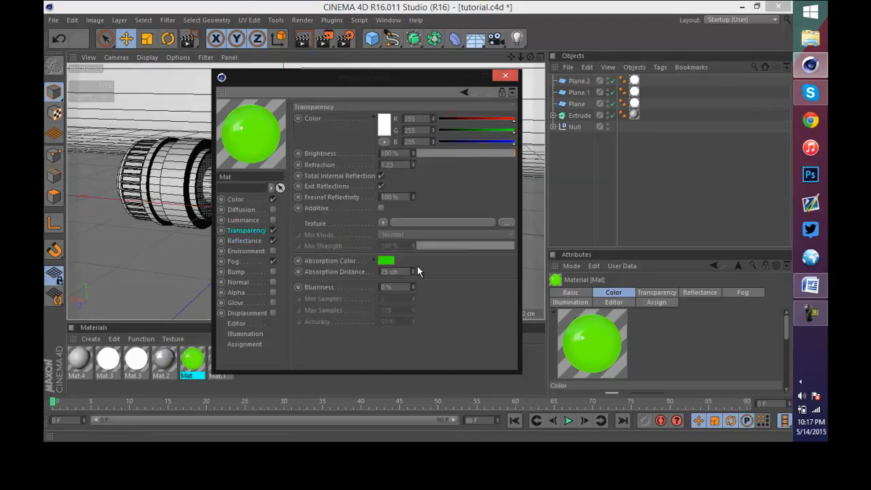
pyautogui.click(388, 262)
pyautogui.moveTo(382, 253); pyautogui.dragTo(326, 224)
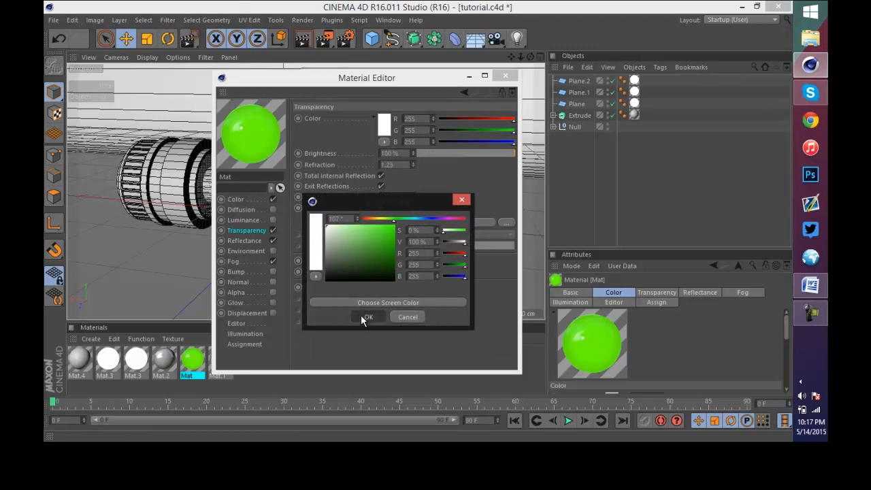
pyautogui.click(366, 317)
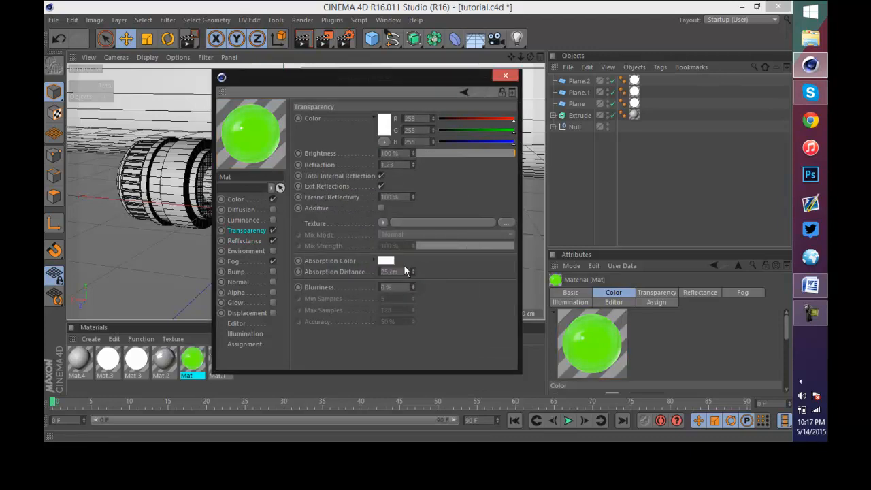
pyautogui.hotkey('ctrl', 's')
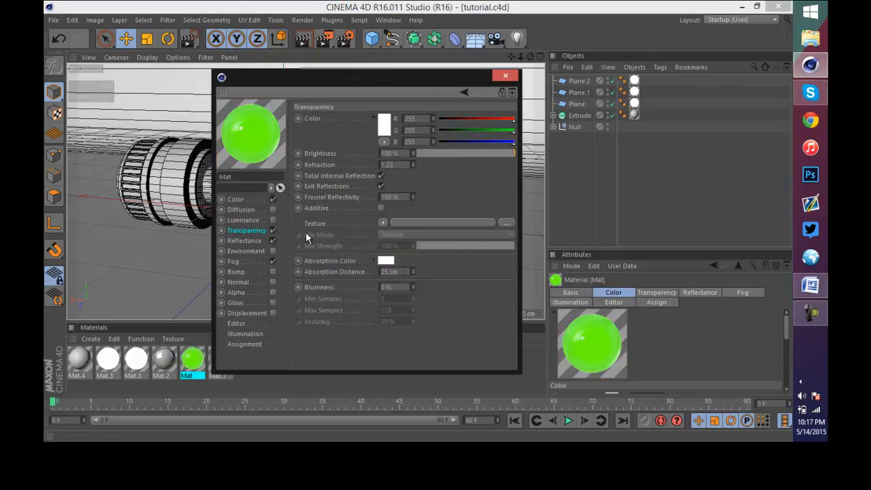
# - Review the green material's reflectance and colour channels, then try a pale green fog colour and undo it
pyautogui.click(257, 241)
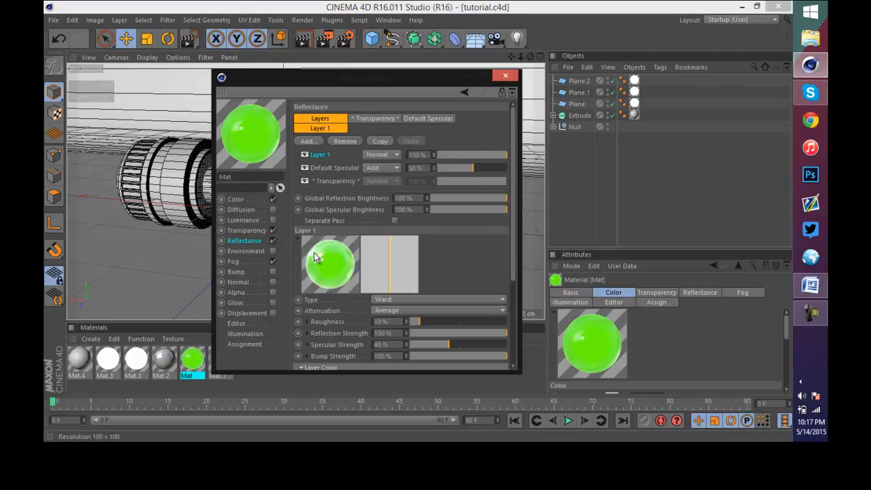
pyautogui.scroll(-4, 316, 253)
pyautogui.scroll(4, 320, 251)
pyautogui.click(250, 198)
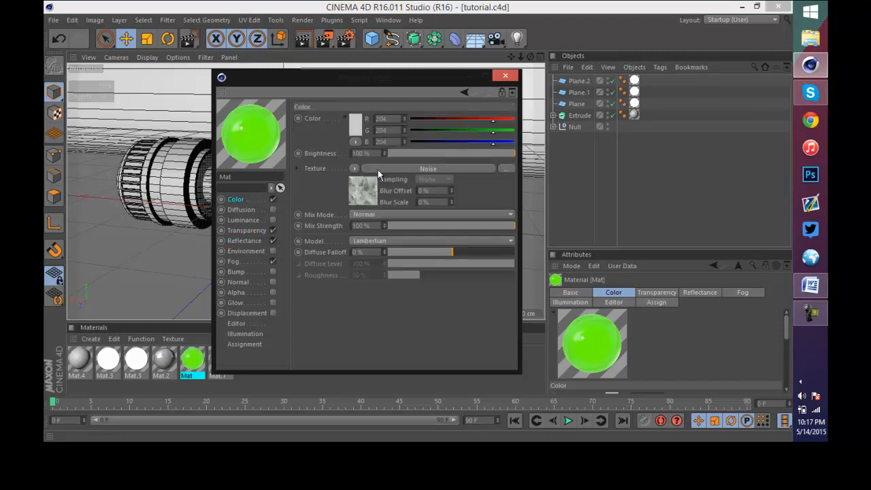
pyautogui.click(258, 263)
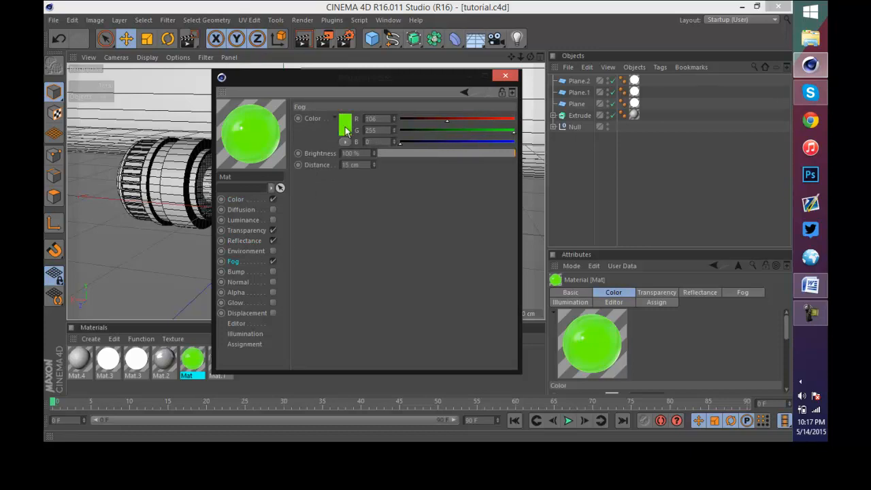
pyautogui.click(346, 130)
pyautogui.click(289, 137)
pyautogui.click(315, 185)
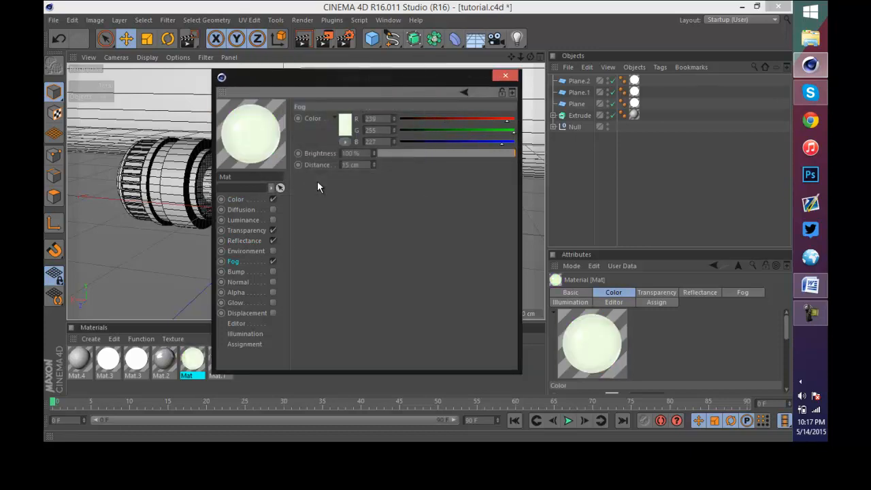
pyautogui.hotkey('ctrl', 'z')
# - Lower the green material's fog brightness to about 76% and preview a cap and adjoining glass with Render Region
pyautogui.click(444, 152)
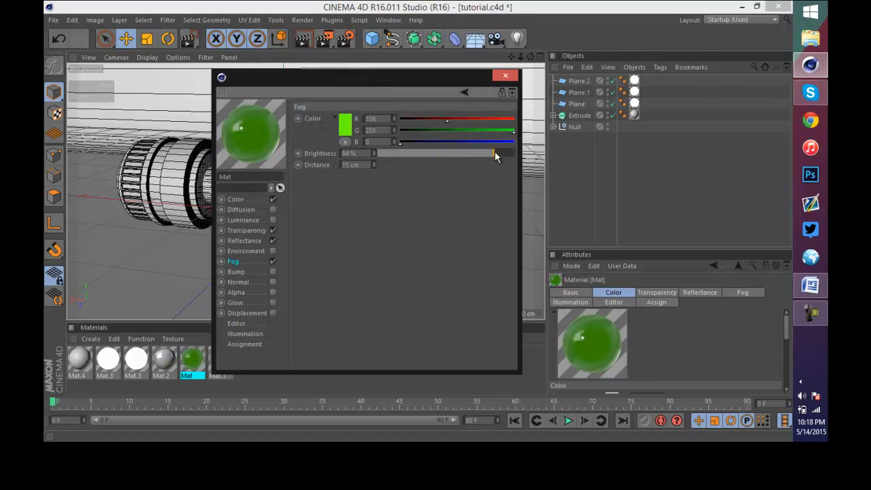
pyautogui.moveTo(495, 155); pyautogui.dragTo(484, 156)
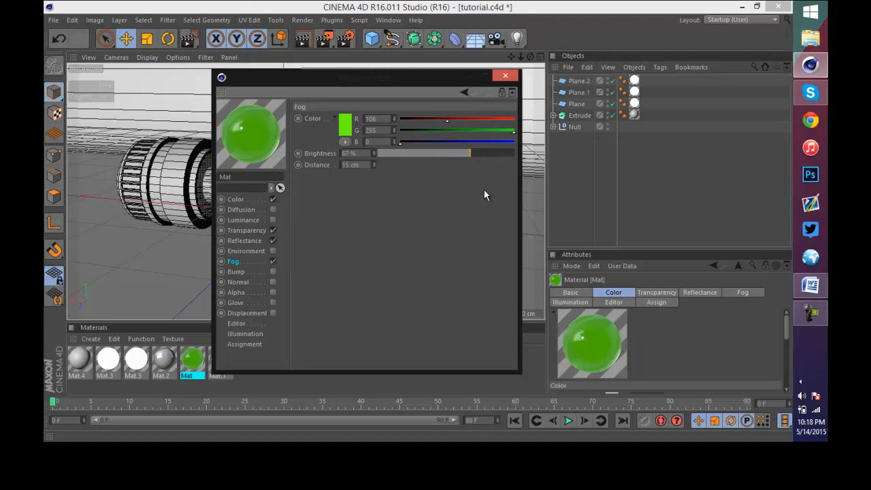
pyautogui.click(483, 153)
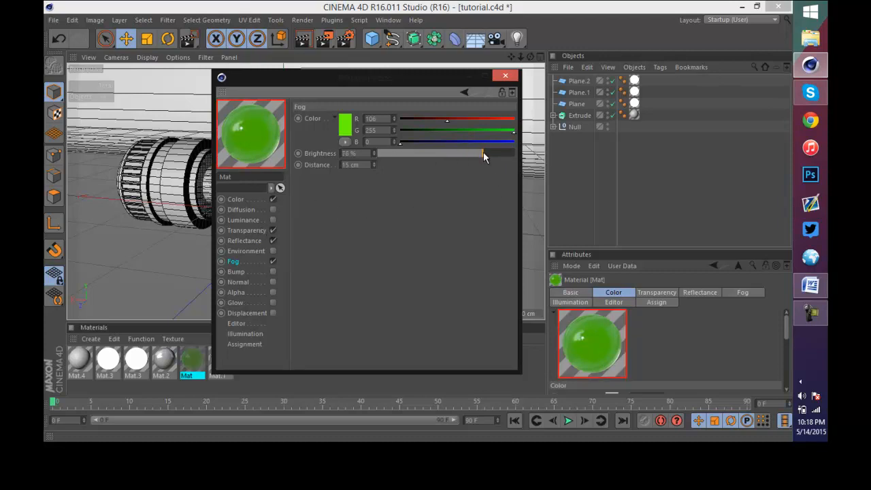
pyautogui.click(510, 79)
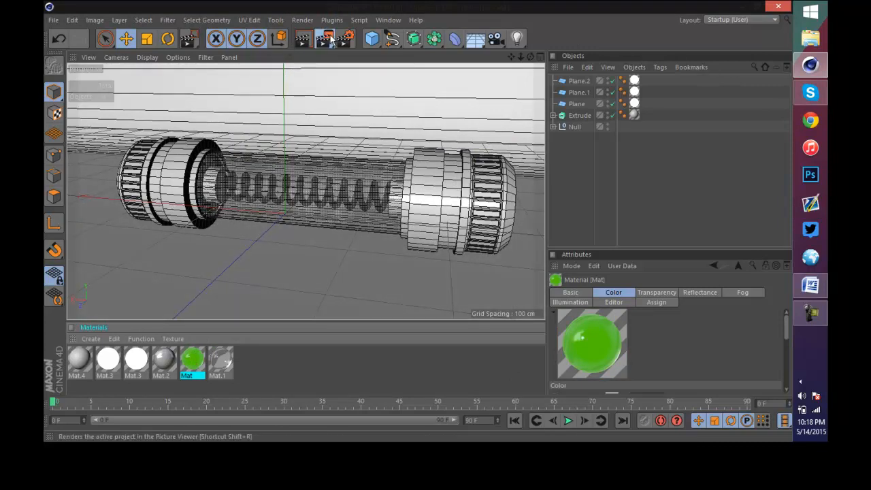
pyautogui.moveTo(180, 124); pyautogui.dragTo(329, 269)
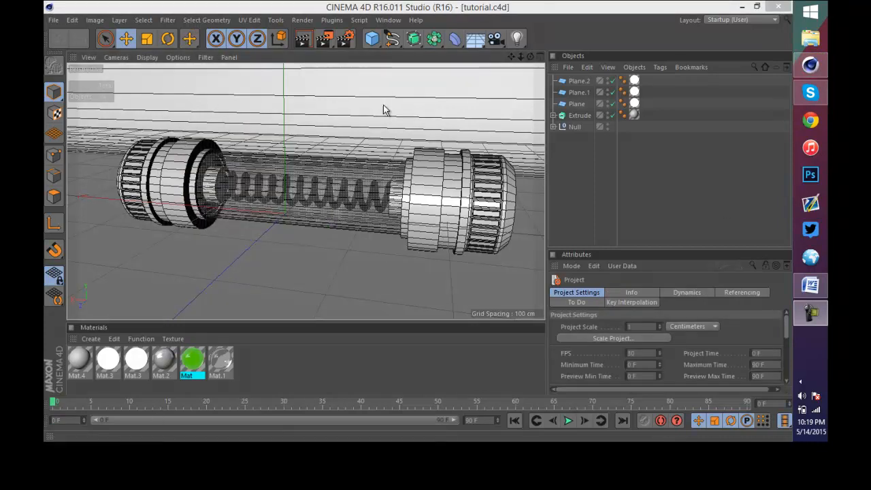
# - Replace the green material on the glass tube's Cylinder with the clear glass material Mat.1
pyautogui.click(574, 127)
pyautogui.click(553, 127)
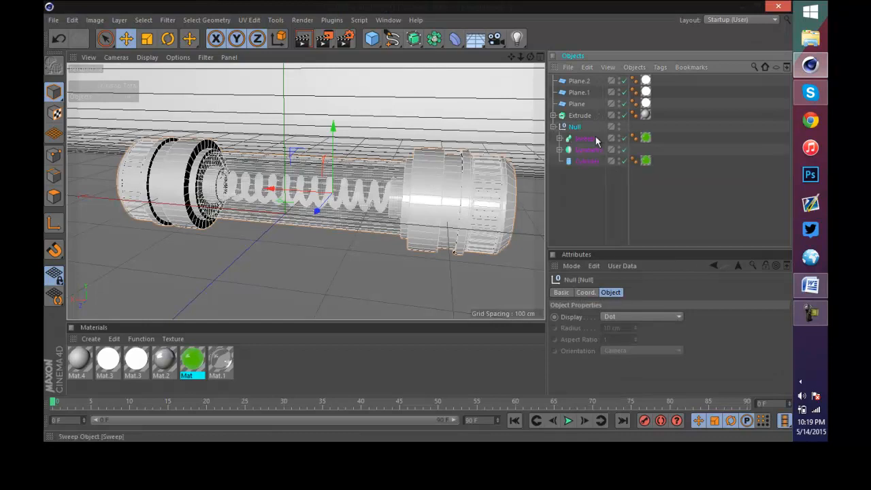
pyautogui.click(581, 163)
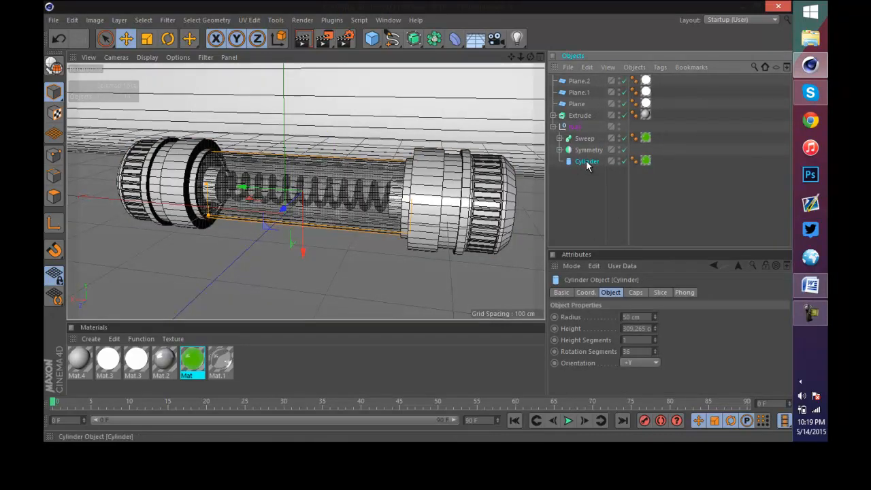
pyautogui.moveTo(220, 361); pyautogui.dragTo(647, 161)
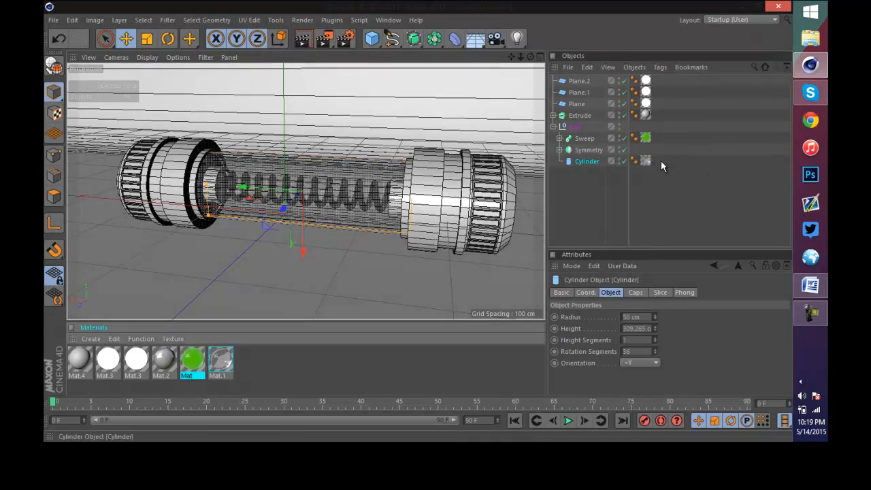
pyautogui.click(676, 180)
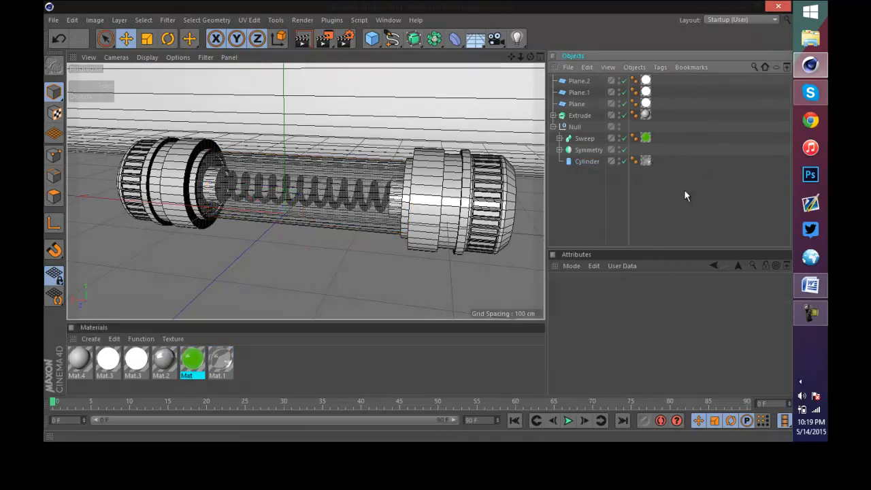
# - Set the green helix material's fog brightness to 100%
pyautogui.doubleClick(192, 359)
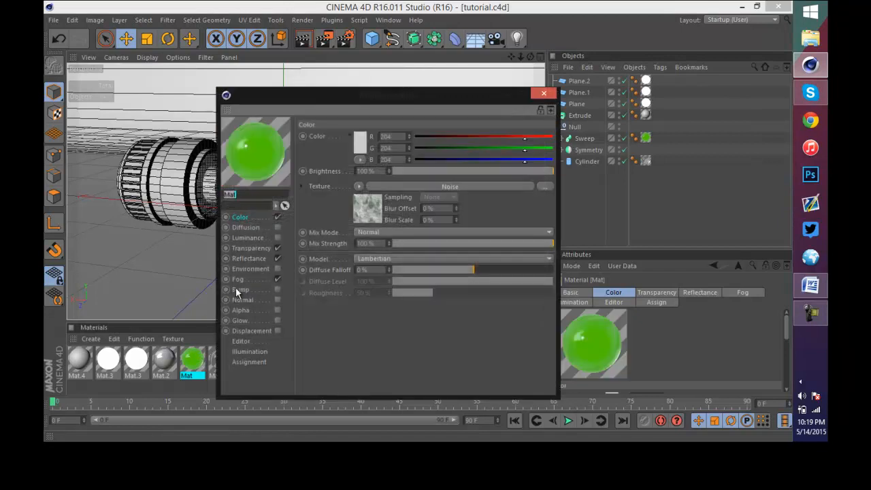
pyautogui.click(269, 279)
pyautogui.moveTo(524, 171); pyautogui.dragTo(676, 216)
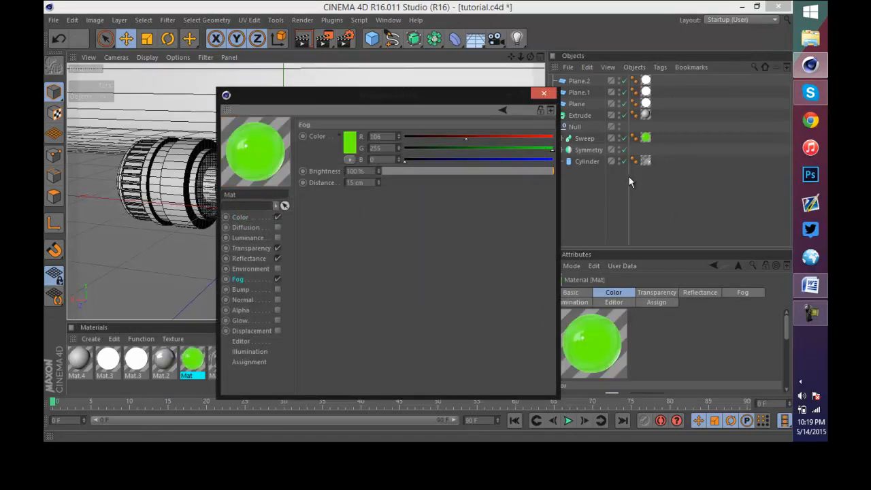
pyautogui.click(543, 92)
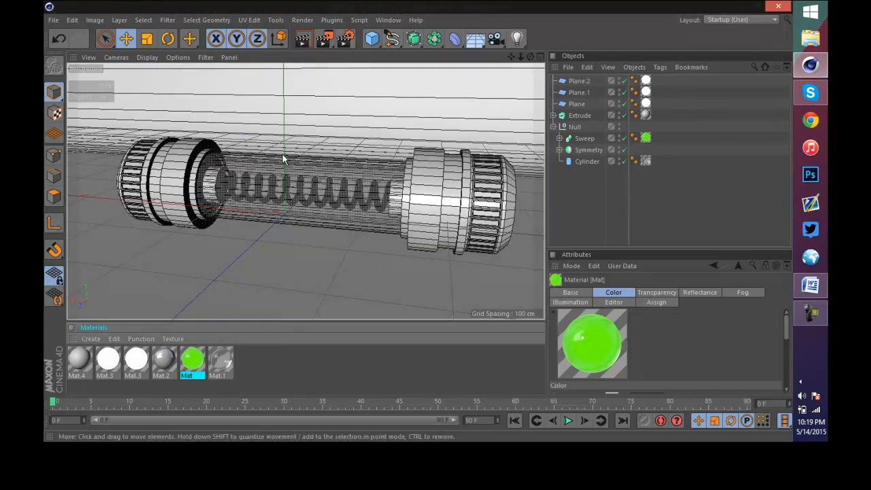
# - Set the Layer 1 reflectance roughness of the metal material Mat.2 to 23%
pyautogui.doubleClick(169, 365)
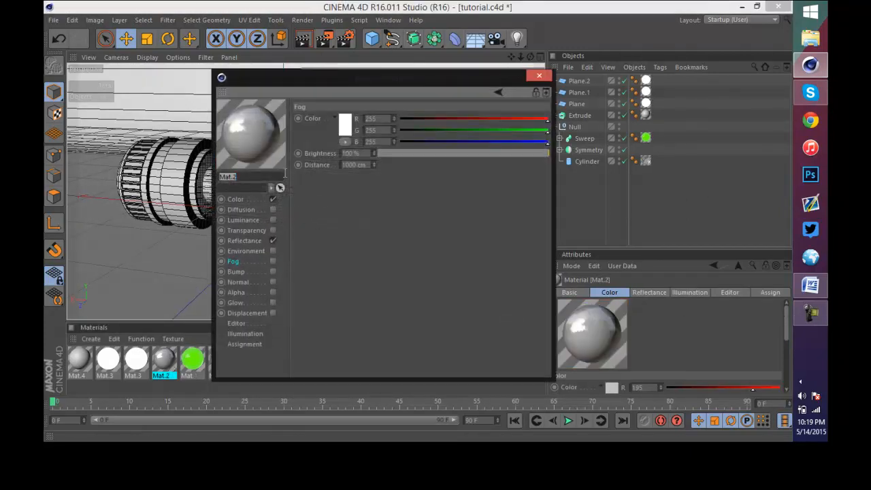
pyautogui.click(267, 241)
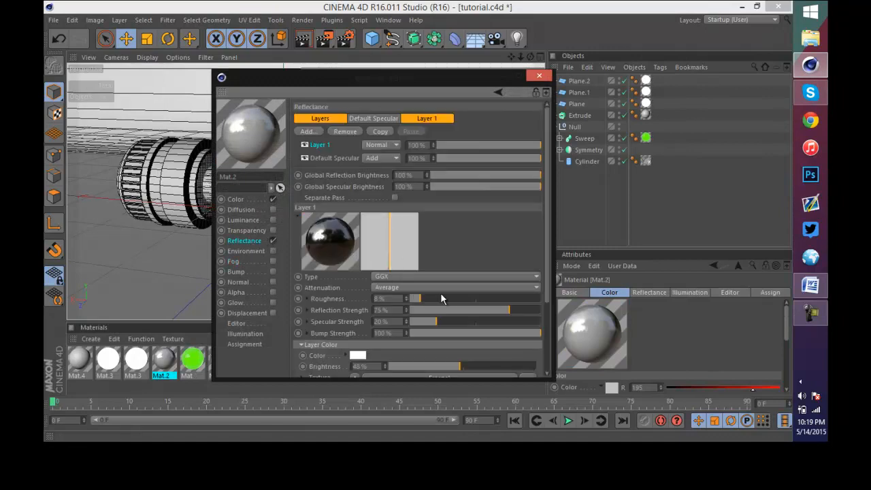
pyautogui.click(440, 297)
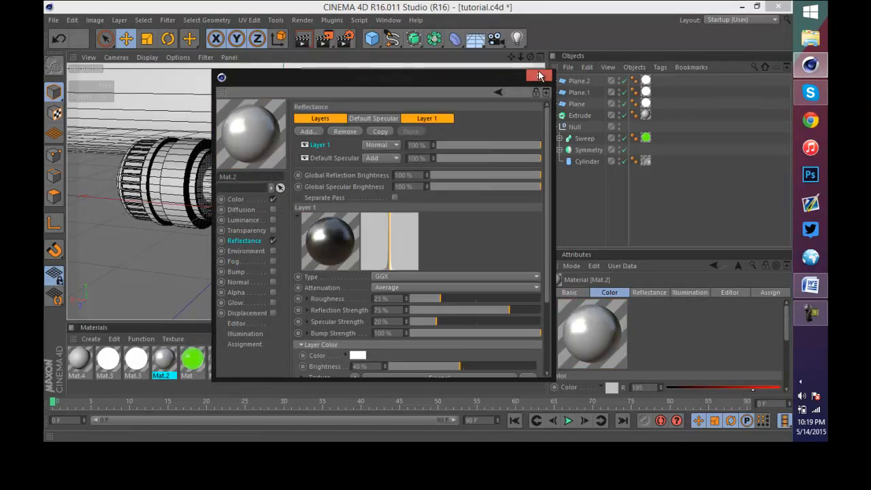
pyautogui.click(539, 75)
# - Preview the inner part of one cap and the adjoining stretch of helix with Render Region, then stop the render
pyautogui.moveTo(325, 39); pyautogui.dragTo(394, 56)
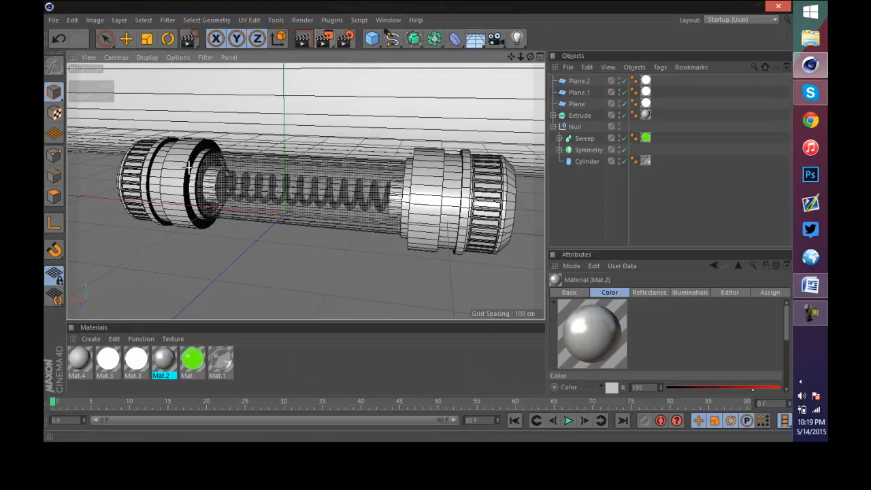
pyautogui.moveTo(173, 138); pyautogui.dragTo(311, 256)
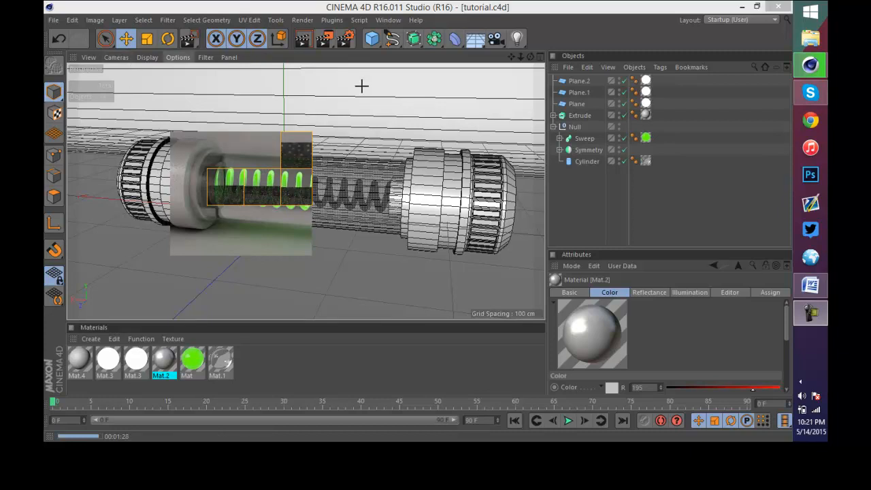
pyautogui.click(613, 207)
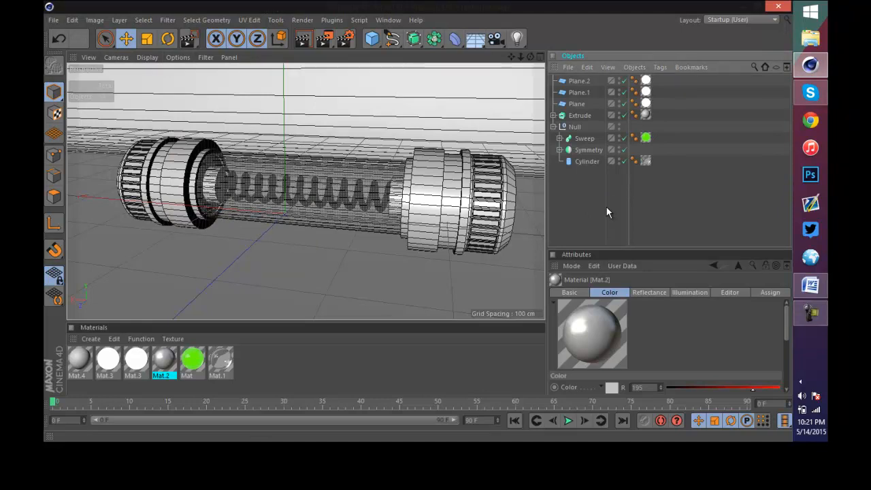
# - Switch the scene's renderer to Physical in the render settings and save the scene
pyautogui.click(345, 38)
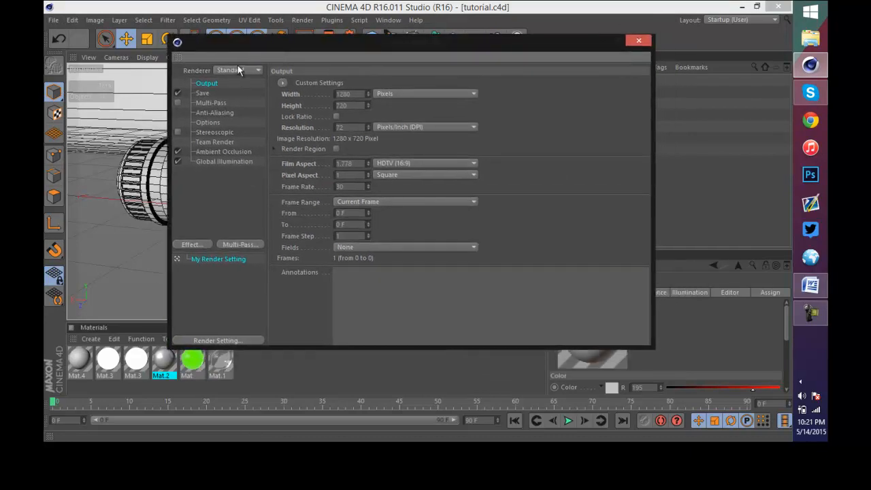
pyautogui.click(237, 69)
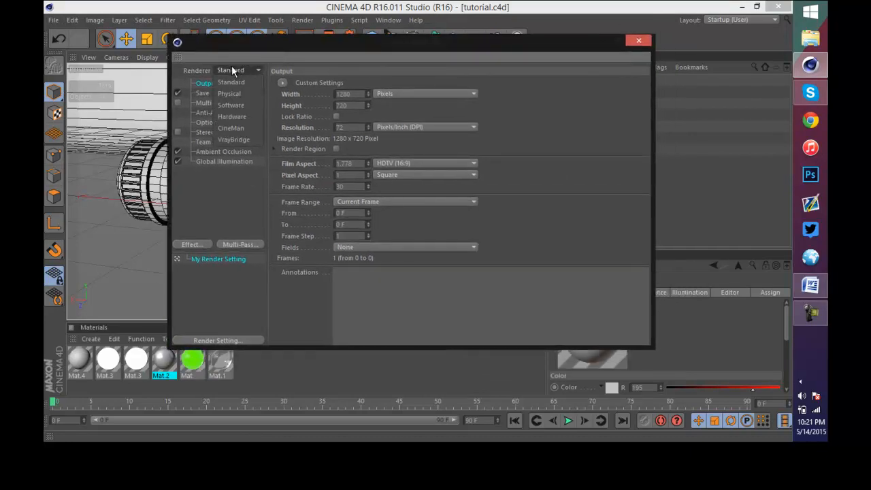
pyautogui.click(238, 93)
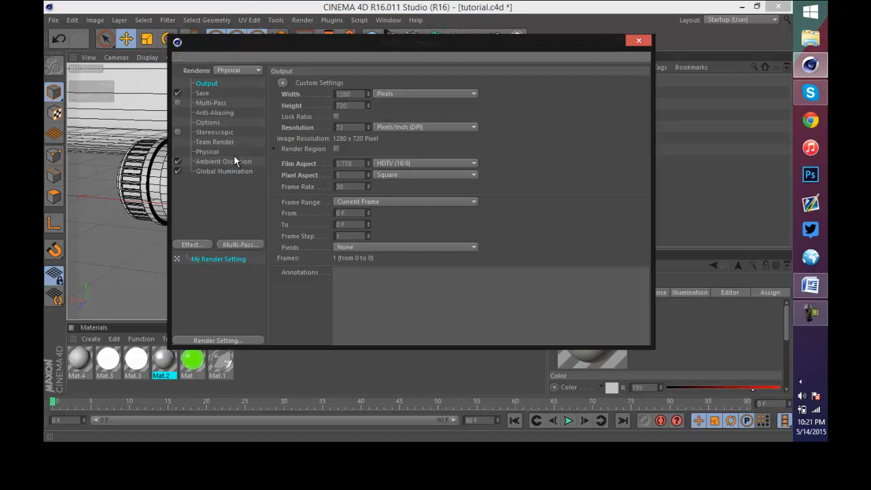
pyautogui.hotkey('ctrl', 's')
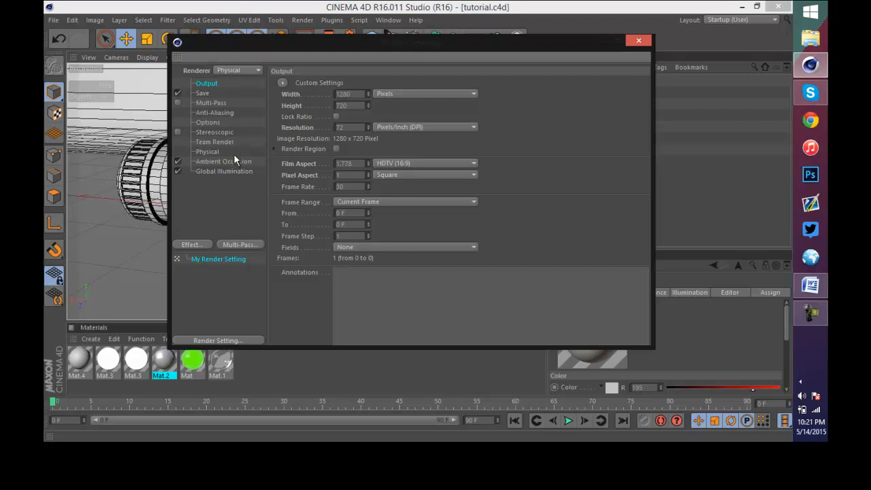
# - Set the anti-aliasing filter to Sinc in the render settings
pyautogui.click(215, 112)
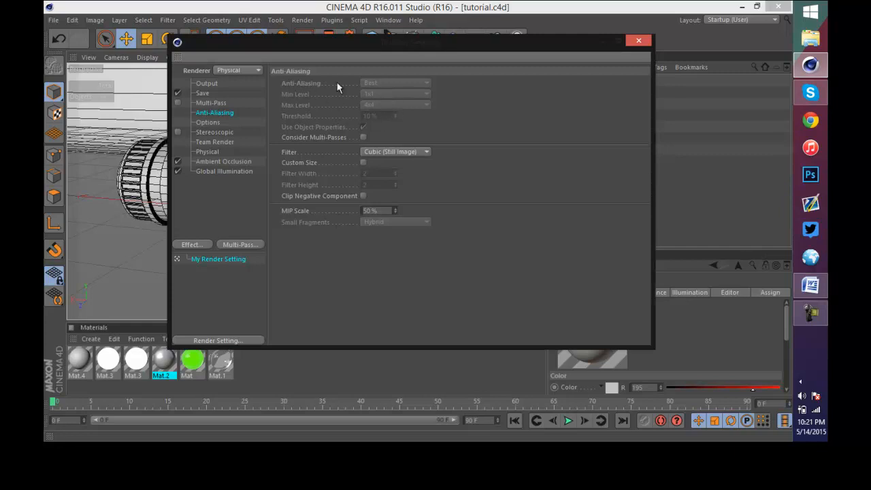
pyautogui.click(393, 152)
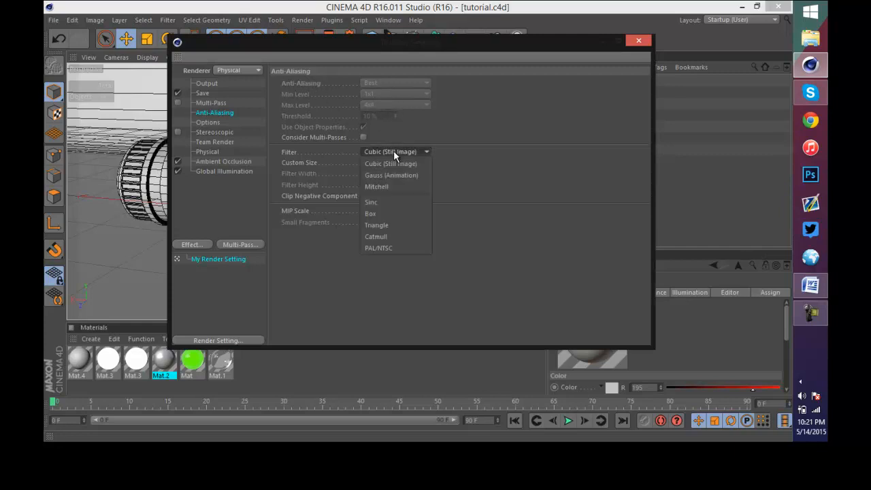
pyautogui.click(396, 202)
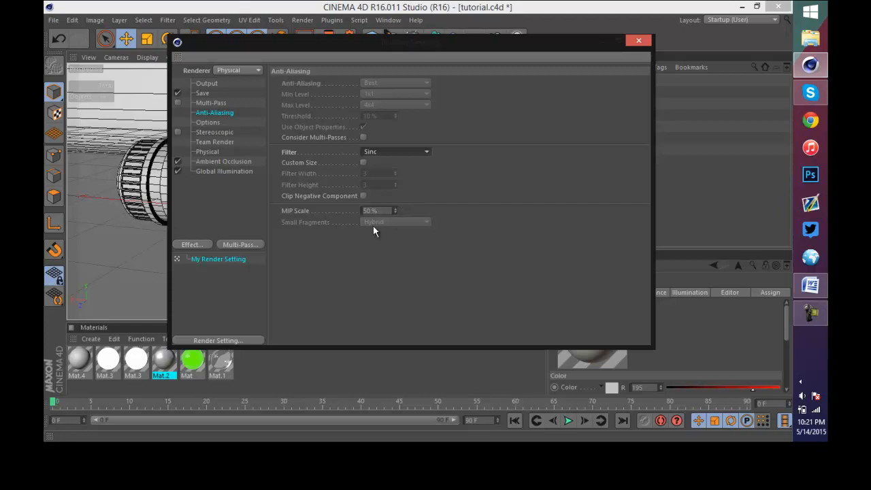
# - Keep the Physical renderer's sampler on Adaptive and set its sampling quality to Medium
pyautogui.click(209, 122)
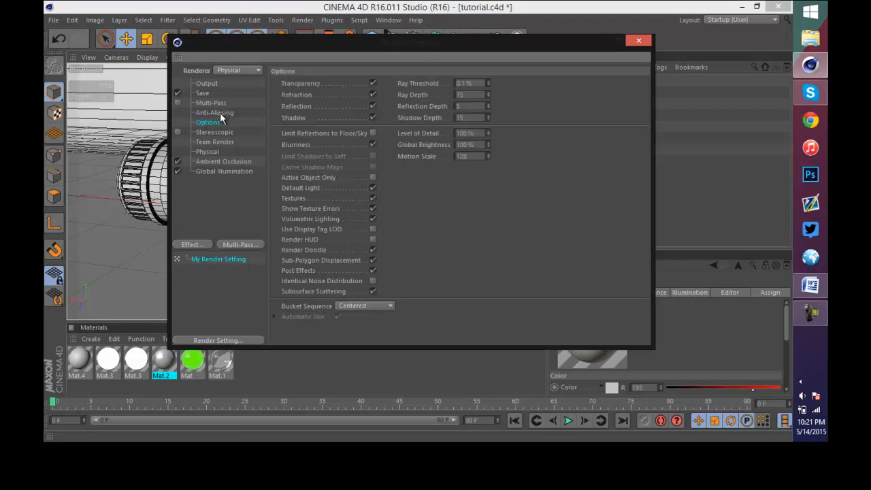
pyautogui.click(214, 152)
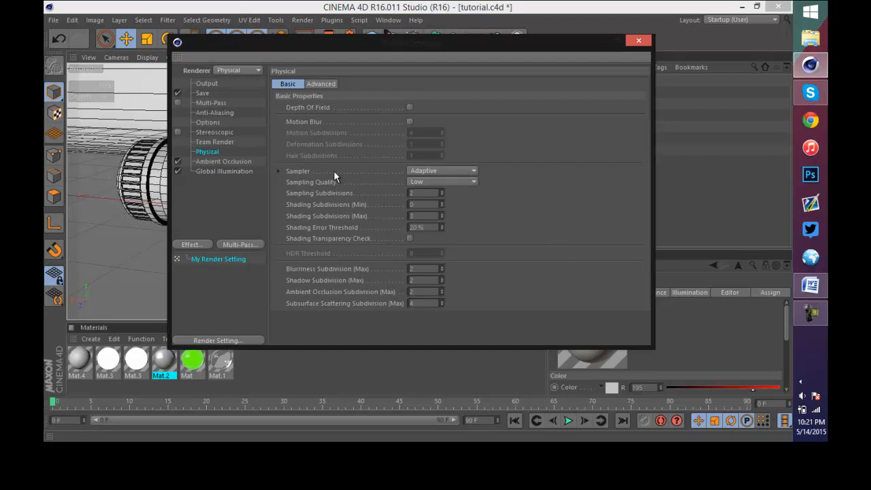
pyautogui.click(278, 171)
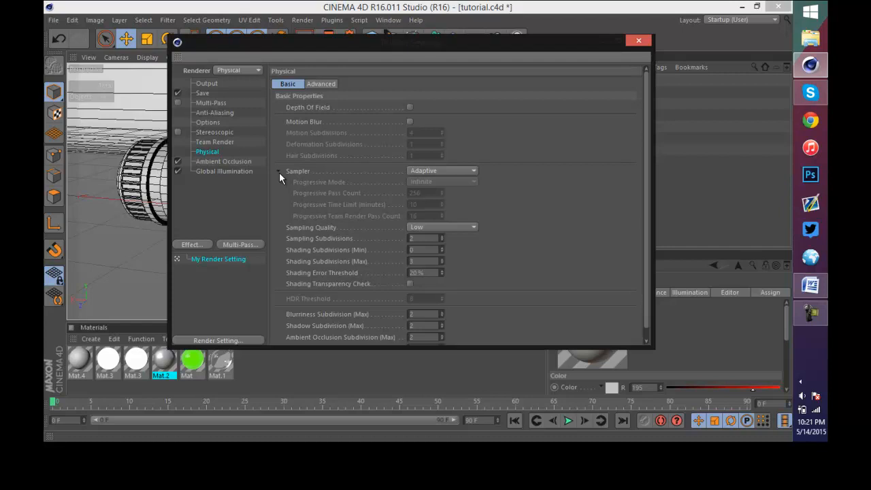
pyautogui.click(426, 170)
pyautogui.click(418, 194)
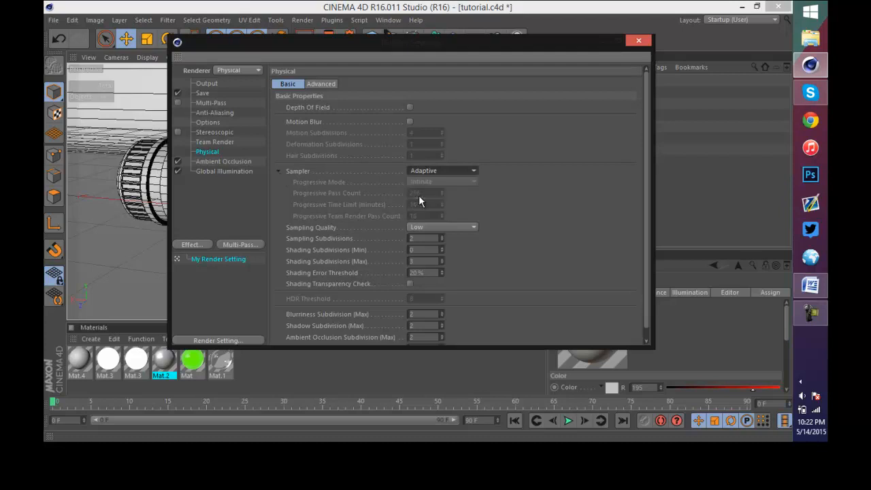
pyautogui.click(448, 222)
pyautogui.click(450, 249)
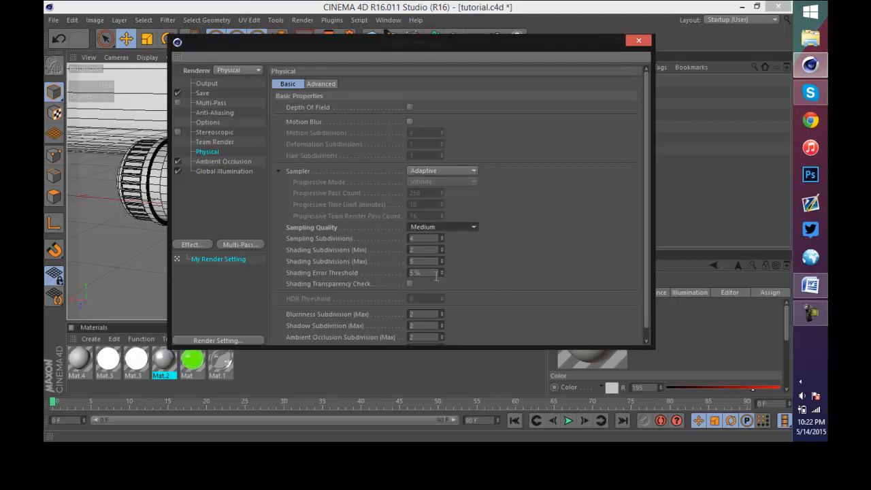
pyautogui.click(416, 272)
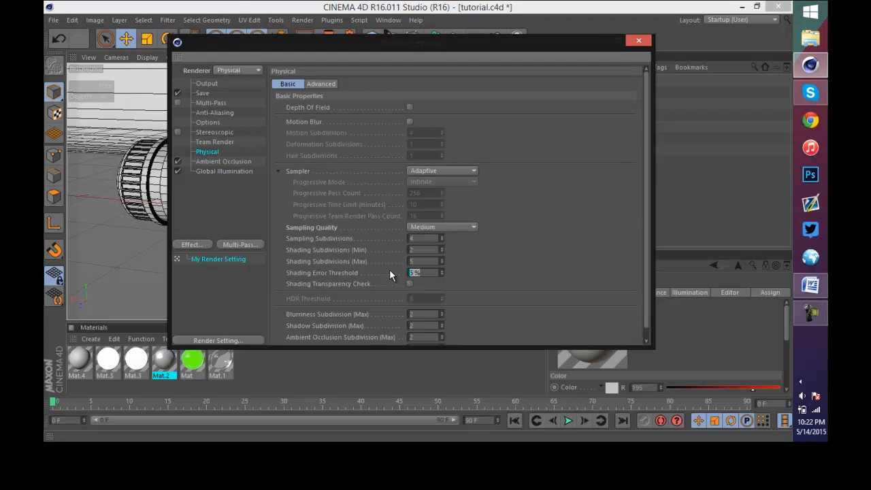
pyautogui.scroll(-1, 537, 242)
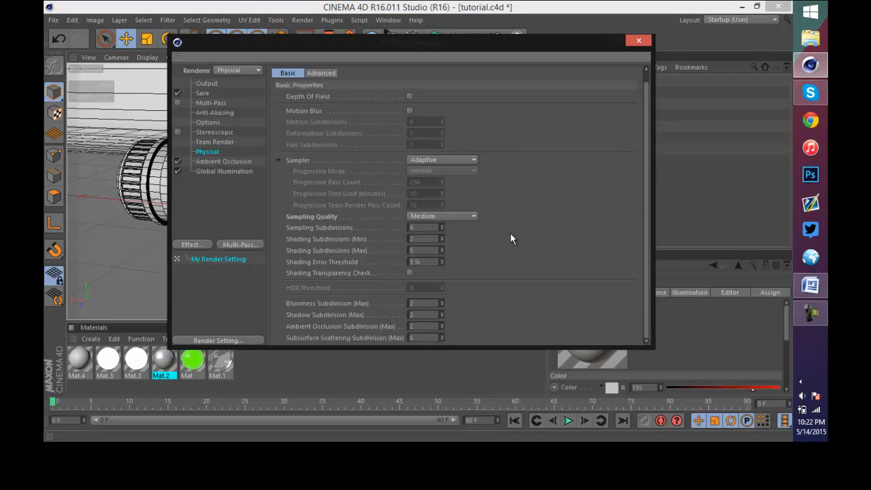
# - Review the Ambient Occlusion and Global Illumination render settings, save the scene, and close the render settings
pyautogui.click(212, 171)
pyautogui.click(217, 162)
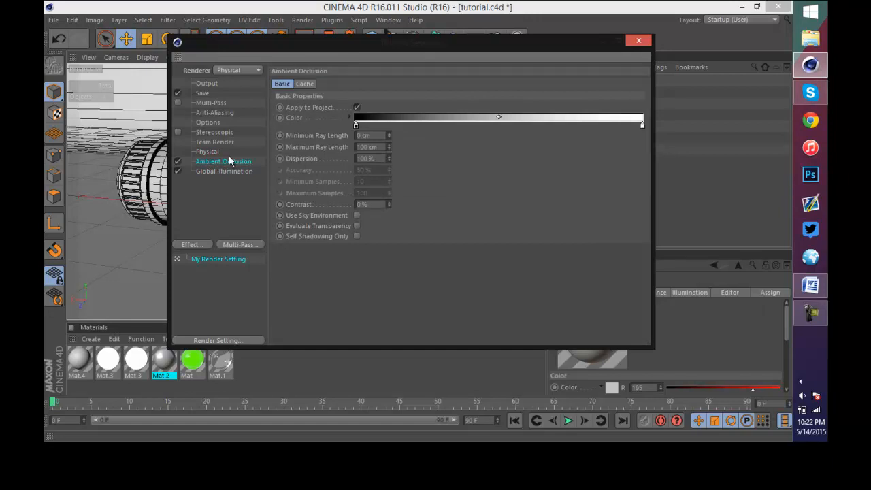
pyautogui.click(218, 171)
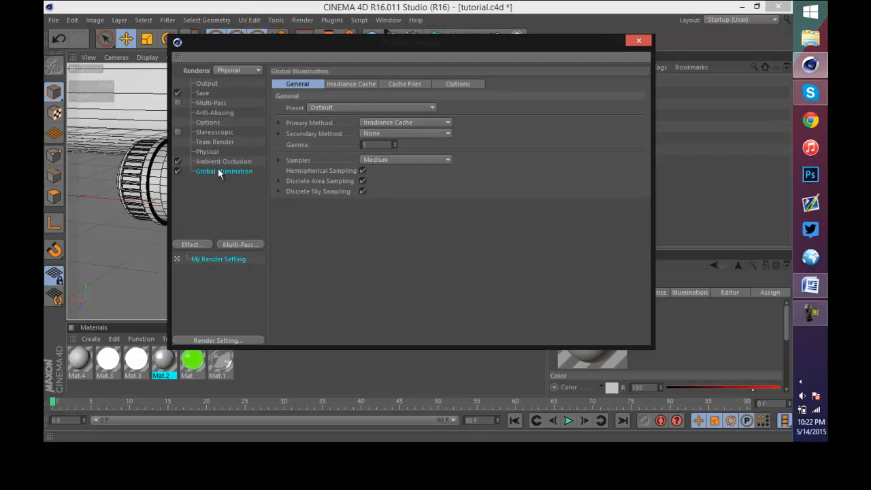
pyautogui.click(208, 152)
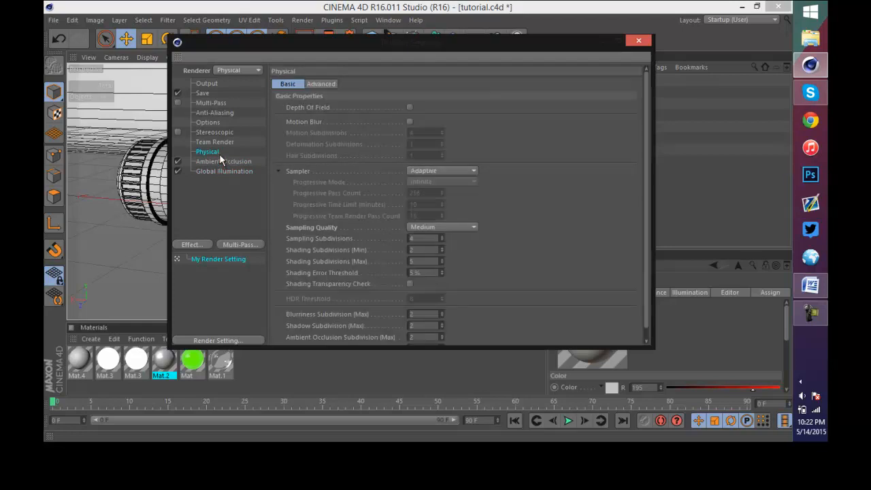
pyautogui.click(206, 174)
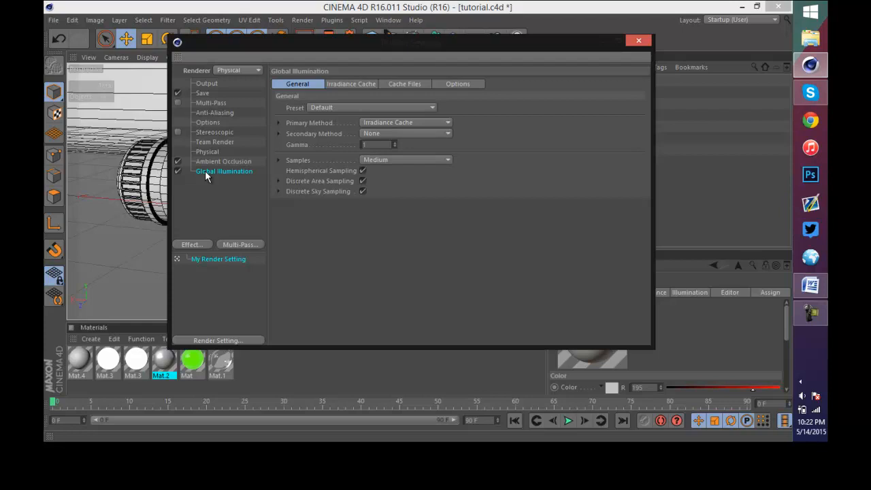
pyautogui.hotkey('ctrl', 's')
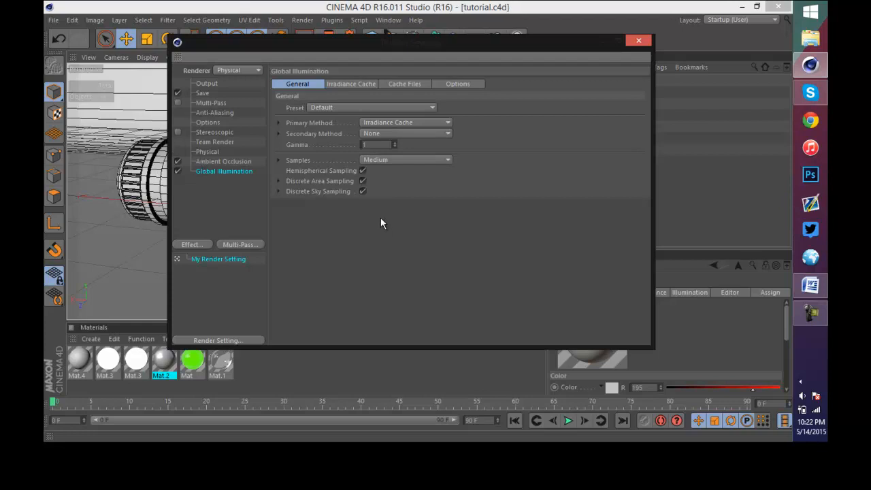
pyautogui.click(631, 45)
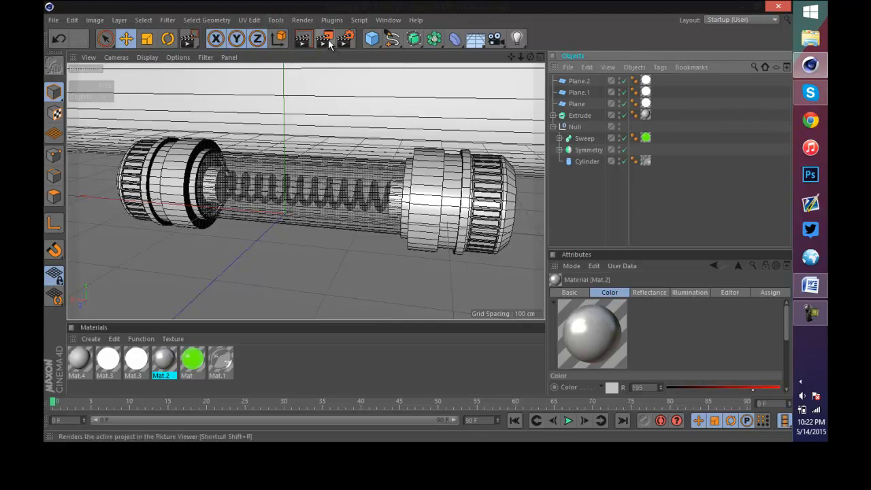
# - Preview the inner part of one cap and the adjoining stretch of helix with Render Region under the Physical renderer
pyautogui.moveTo(329, 41); pyautogui.dragTo(359, 57)
pyautogui.moveTo(164, 122); pyautogui.dragTo(310, 256)
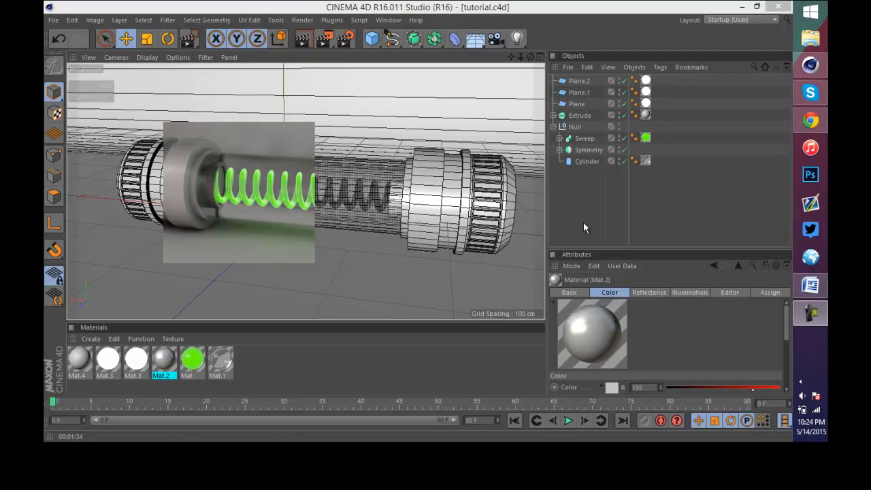
pyautogui.click(611, 221)
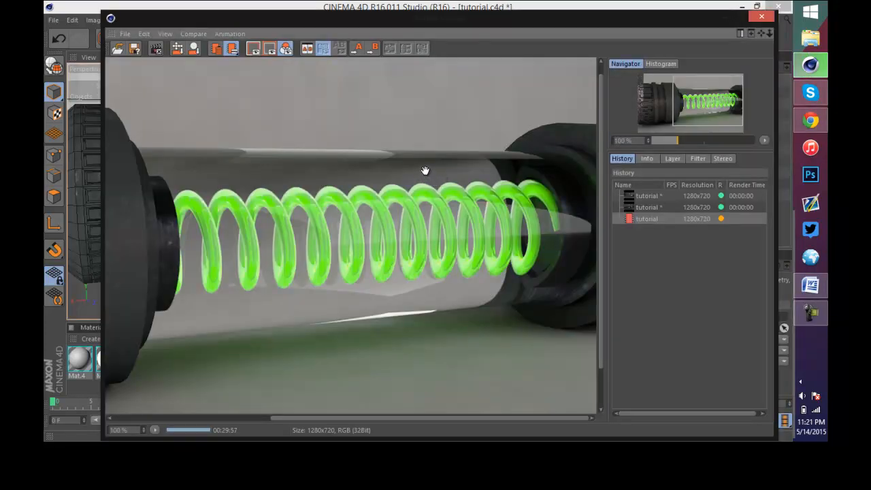
# - Examine the full 1280x720 render in the Picture Viewer, checking the caps, glass reflections, glowing helix and green light on the floor
pyautogui.scroll(-4, 377, 307)
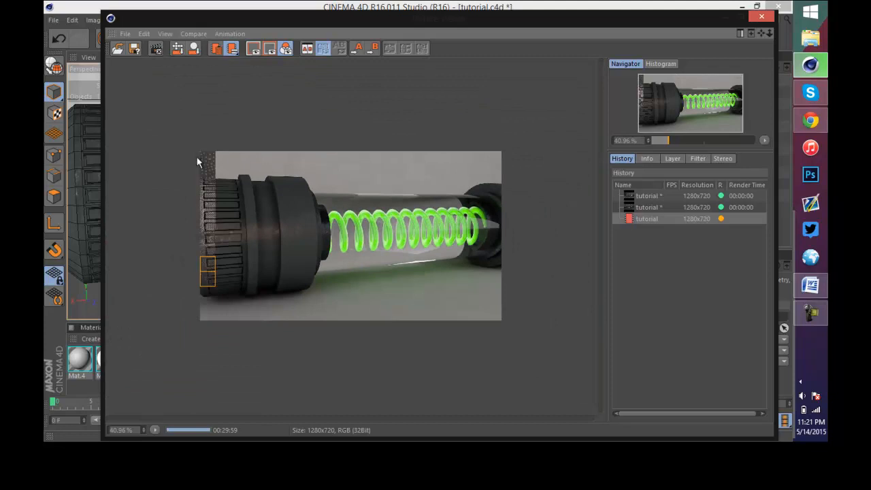
pyautogui.scroll(4, 469, 231)
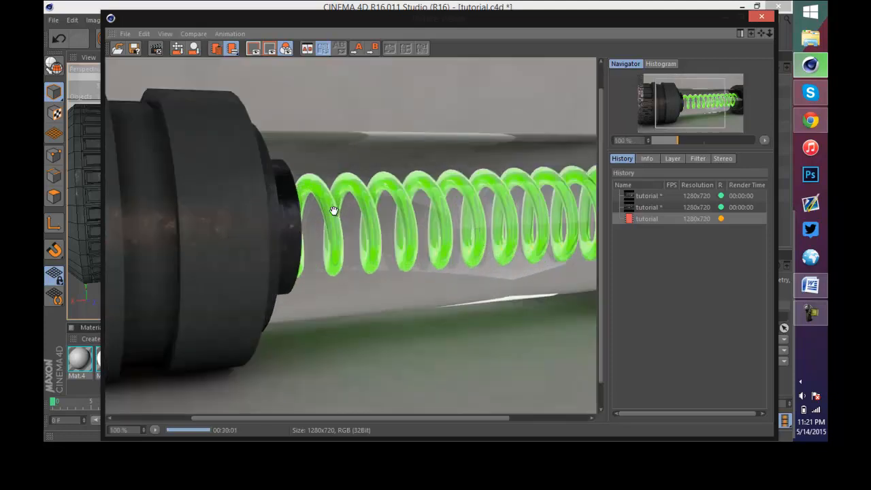
pyautogui.moveTo(334, 202); pyautogui.dragTo(521, 109)
pyautogui.moveTo(447, 291); pyautogui.dragTo(218, 337)
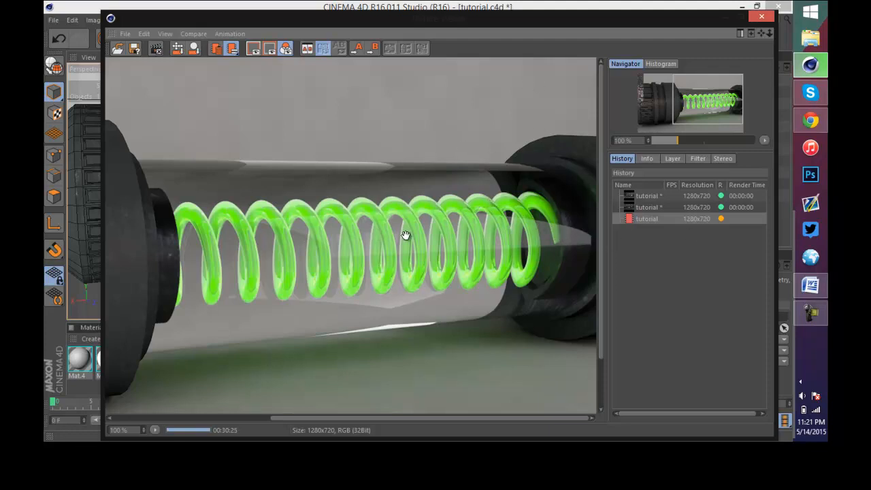
pyautogui.scroll(-4, 422, 213)
pyautogui.scroll(4, 423, 213)
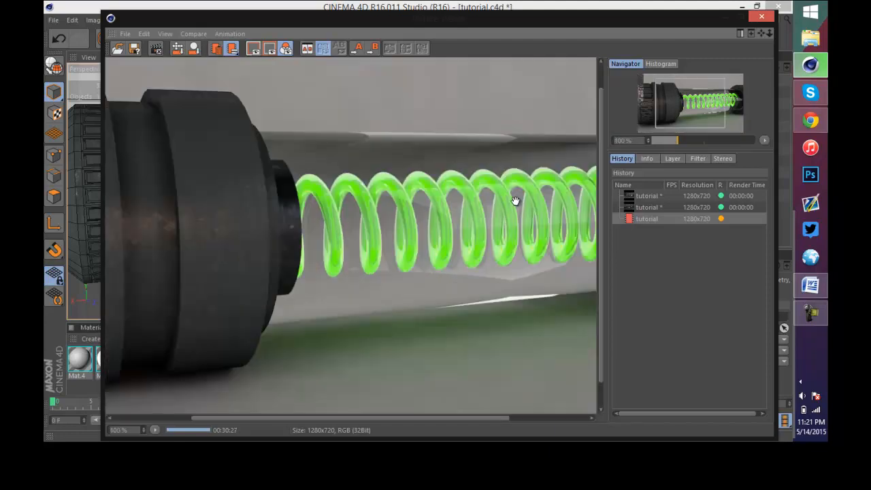
pyautogui.moveTo(515, 201); pyautogui.dragTo(156, 260)
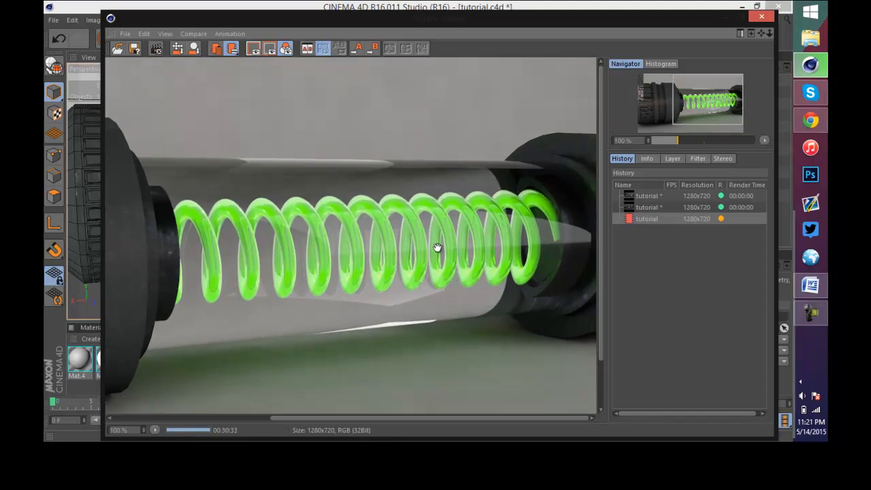
pyautogui.moveTo(437, 247); pyautogui.dragTo(575, 155)
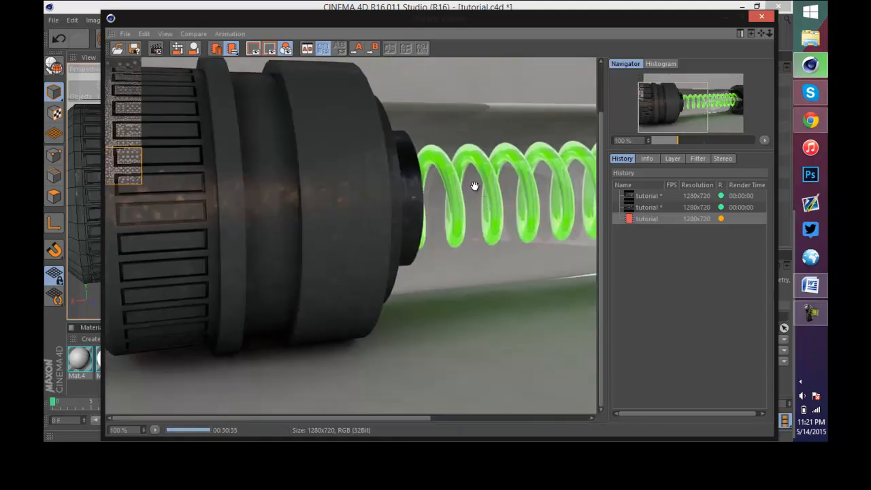
pyautogui.moveTo(474, 186); pyautogui.dragTo(123, 256)
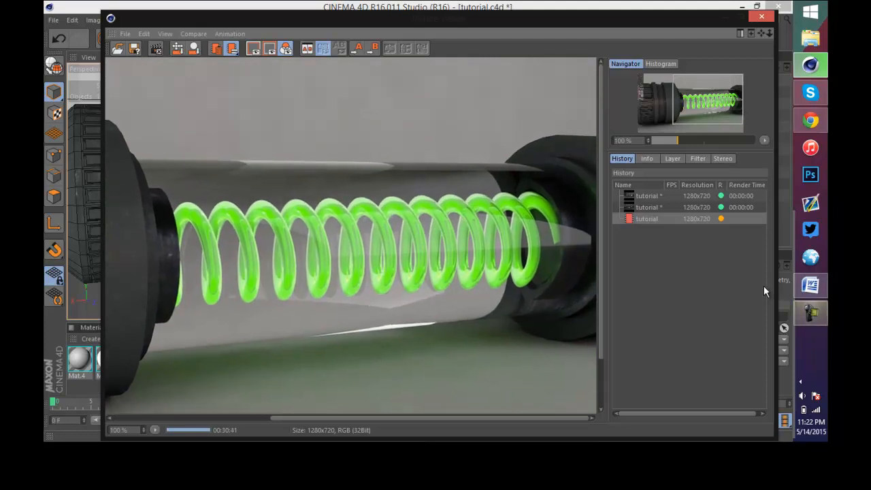
pyautogui.moveTo(808, 291)
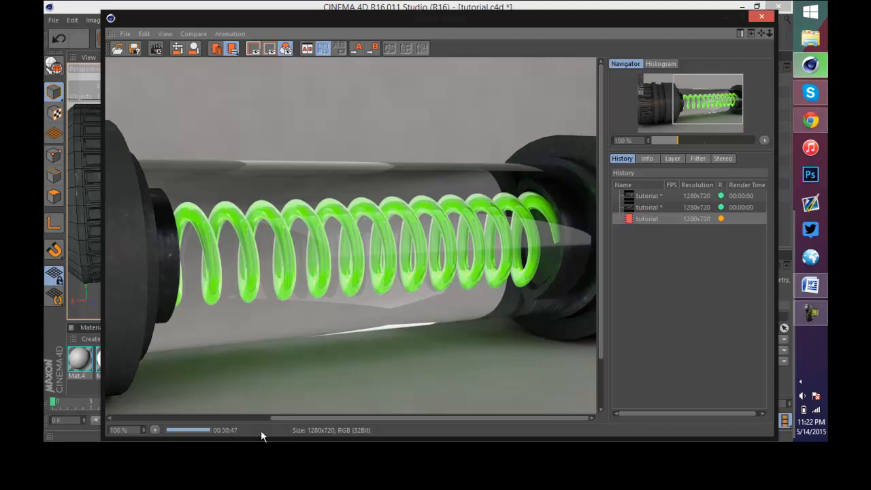
pyautogui.moveTo(276, 287); pyautogui.dragTo(679, 382)
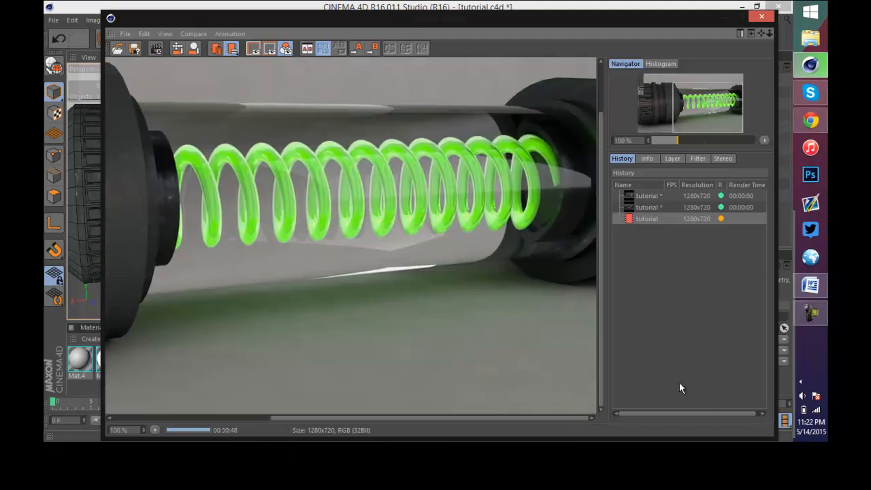
pyautogui.moveTo(557, 200); pyautogui.dragTo(427, 352)
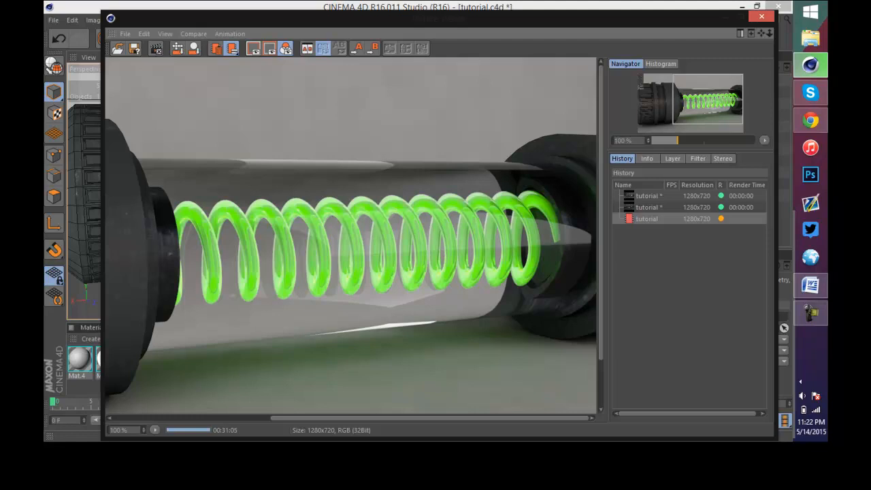
pyautogui.press('F10')
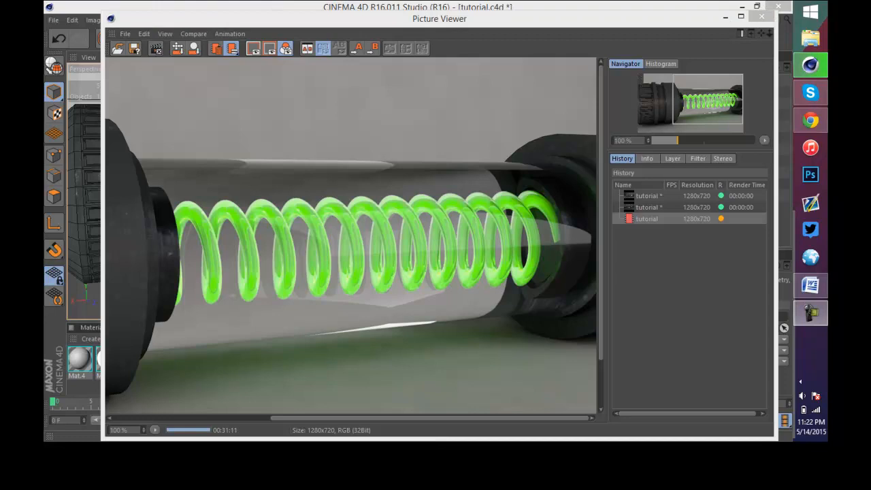
pyautogui.moveTo(406, 154); pyautogui.dragTo(357, 72)
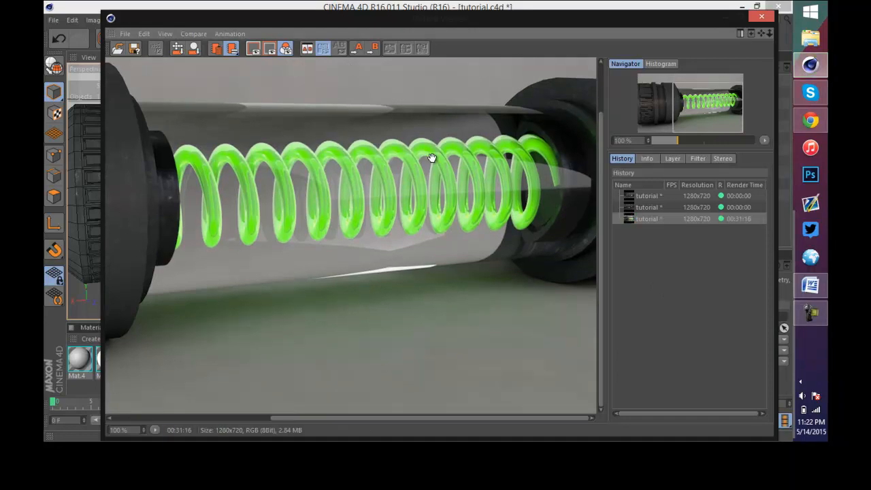
pyautogui.moveTo(431, 157); pyautogui.dragTo(342, 350)
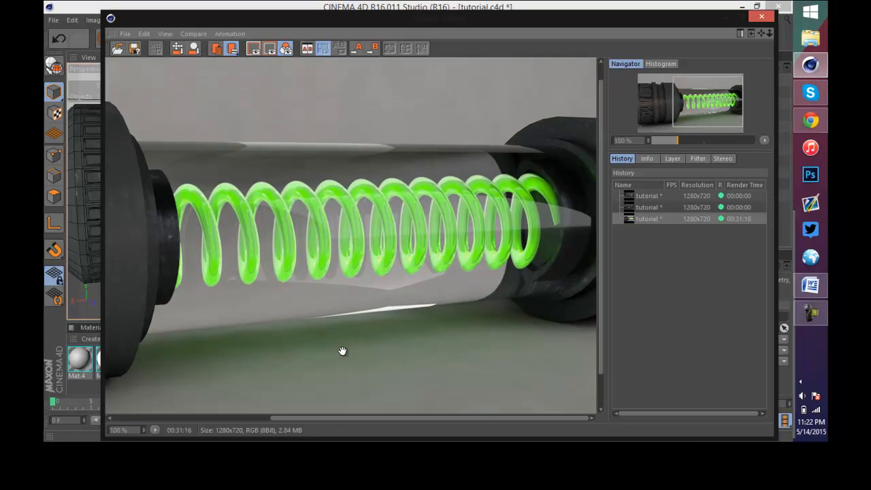